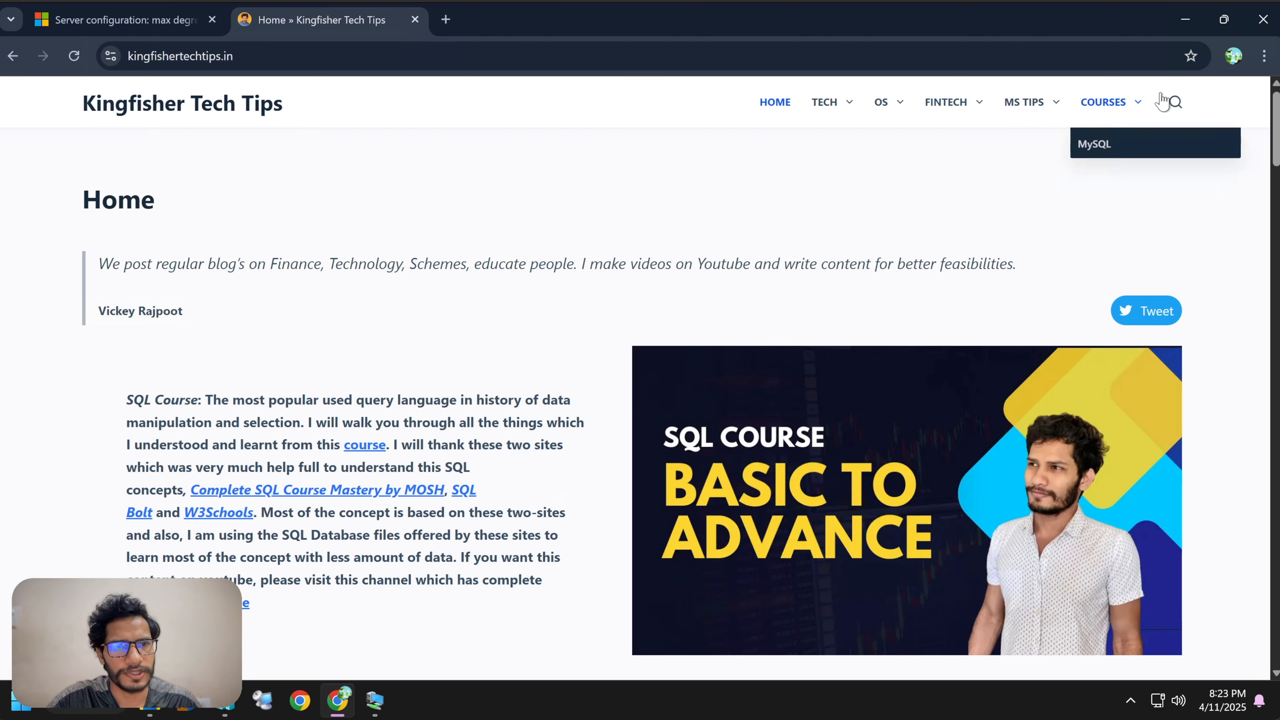
# - Search the site for "failover" and open the article on configuring a SQL Server Failover Cluster (High Availability)
pyautogui.click(1175, 103)
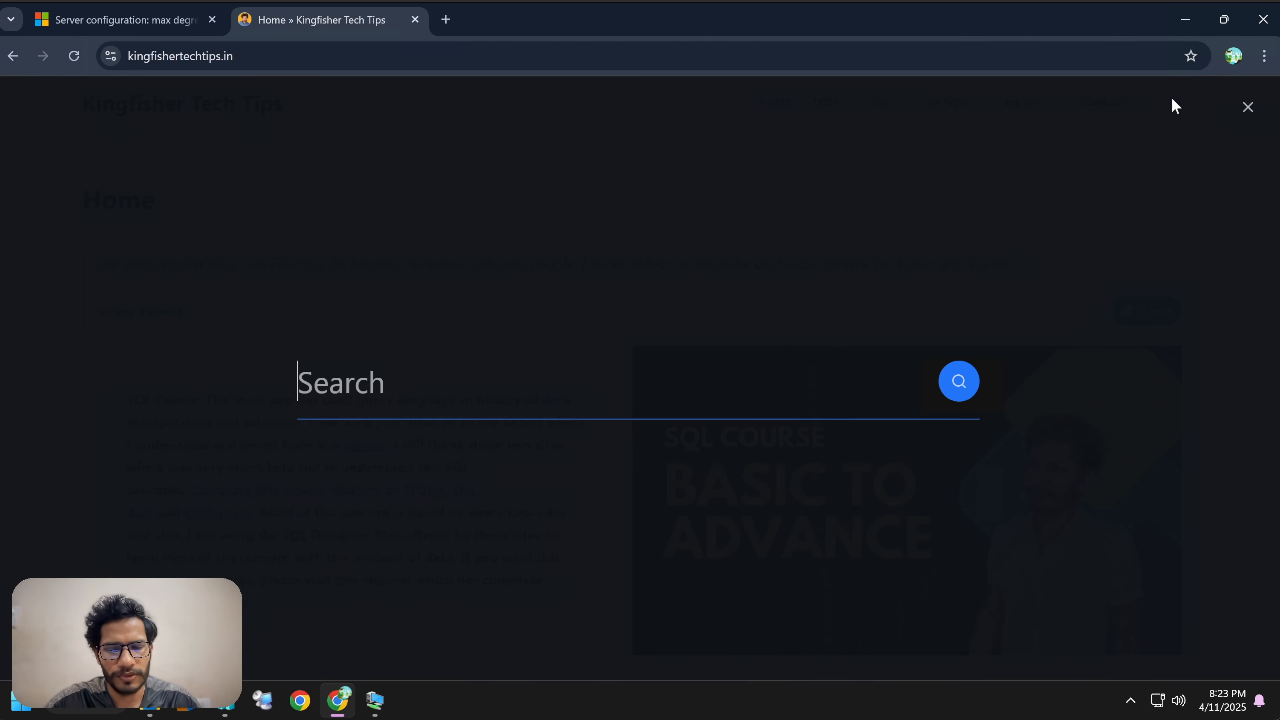
pyautogui.write('fai')
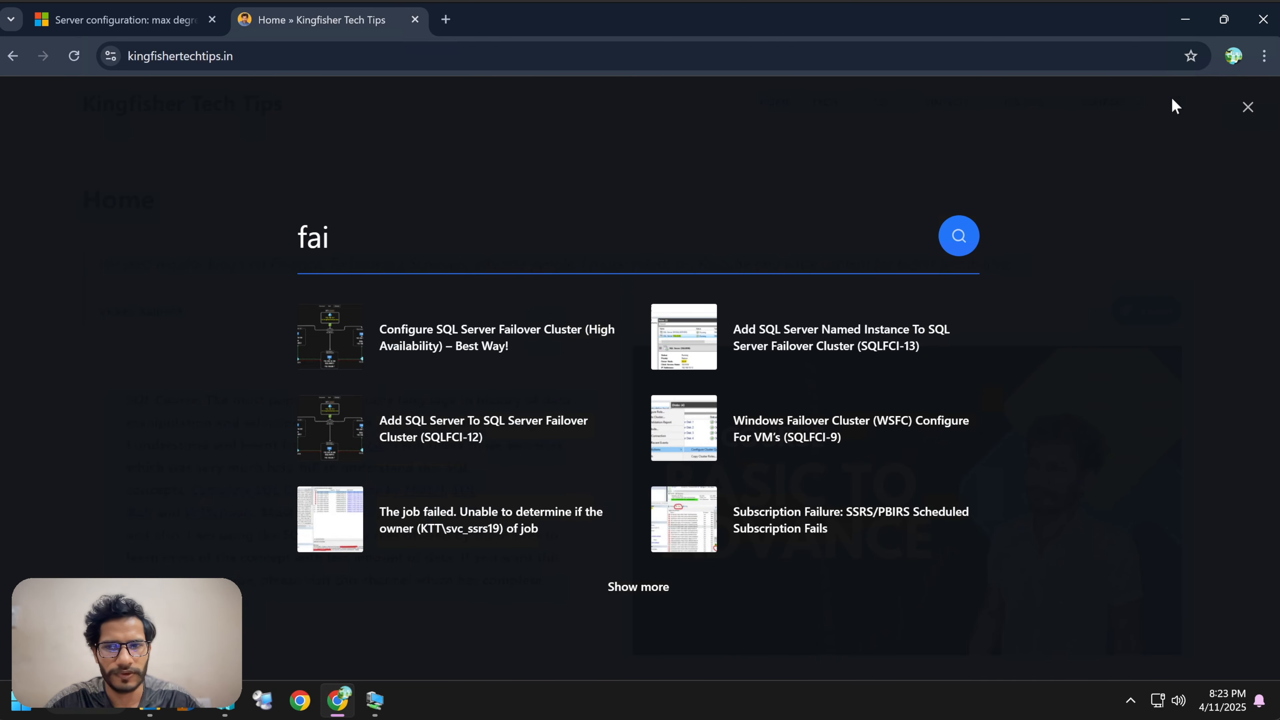
pyautogui.write('lover')
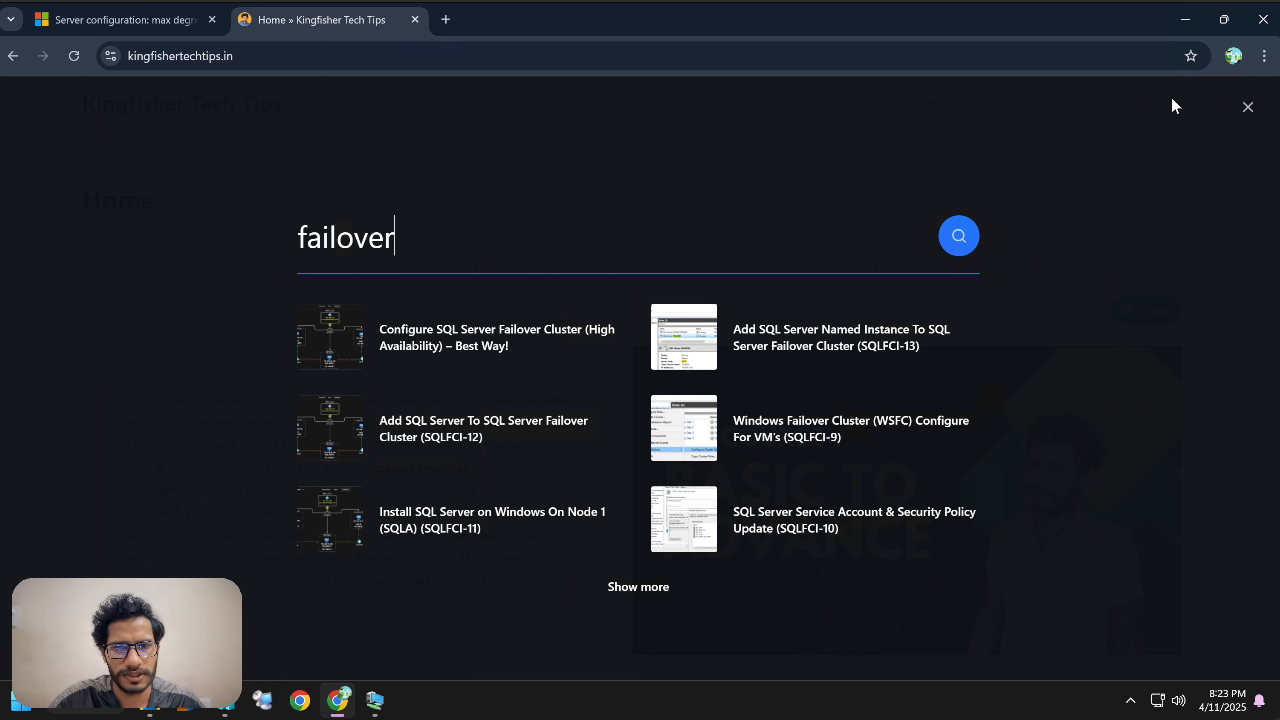
pyautogui.click(433, 348)
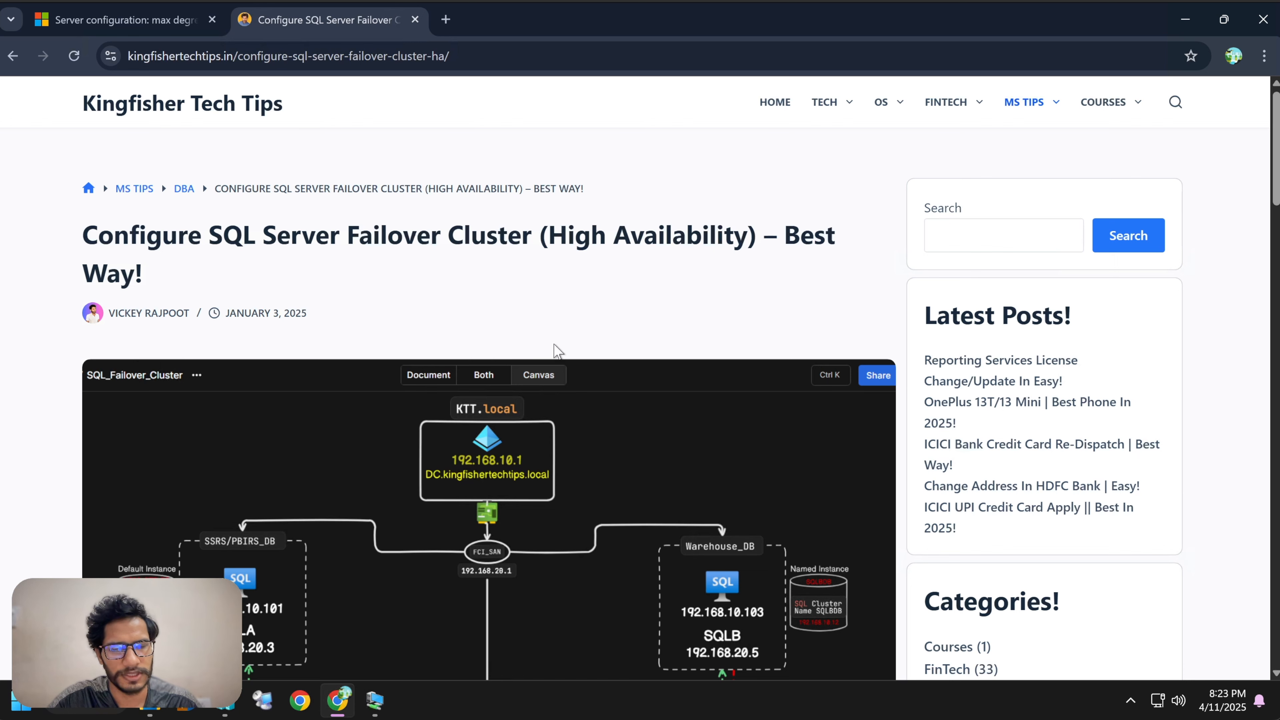
# - Examine the article's failover cluster architecture diagram, including the SQLA, SQLB and SQLABFCI nodes
pyautogui.scroll(-1, 683, 358)
pyautogui.scroll(1, 683, 358)
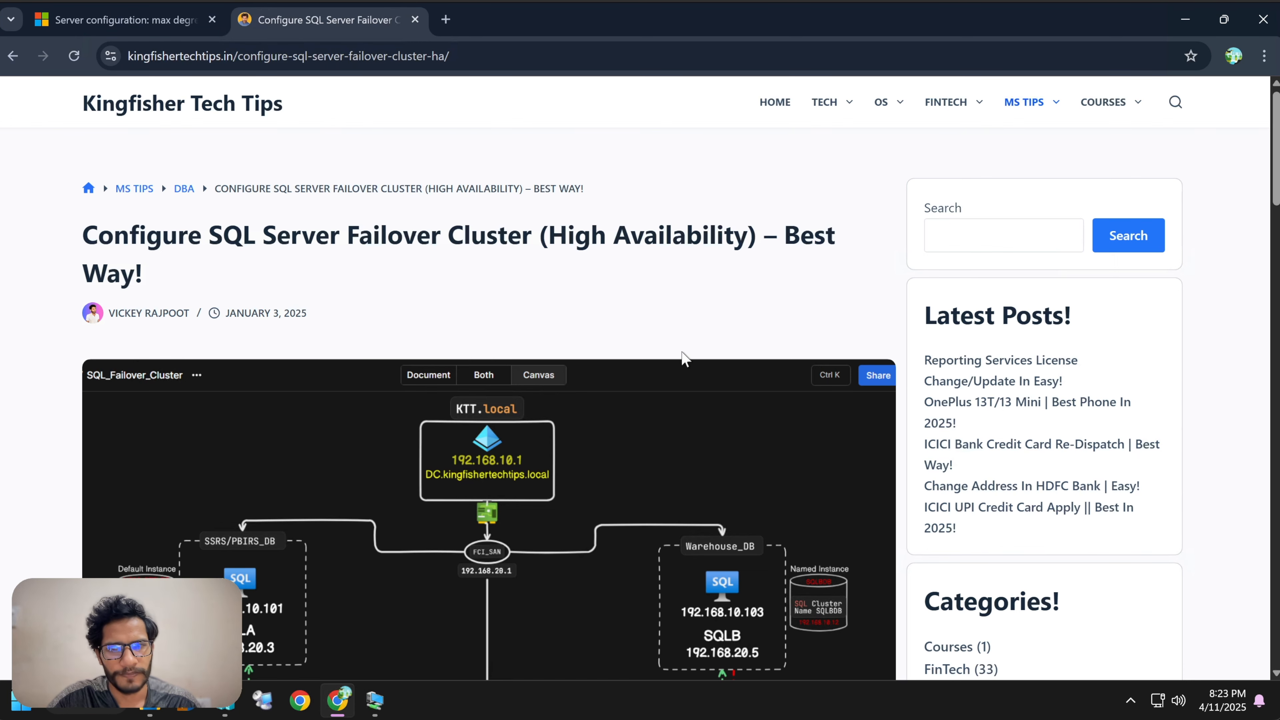
pyautogui.scroll(-10, 684, 359)
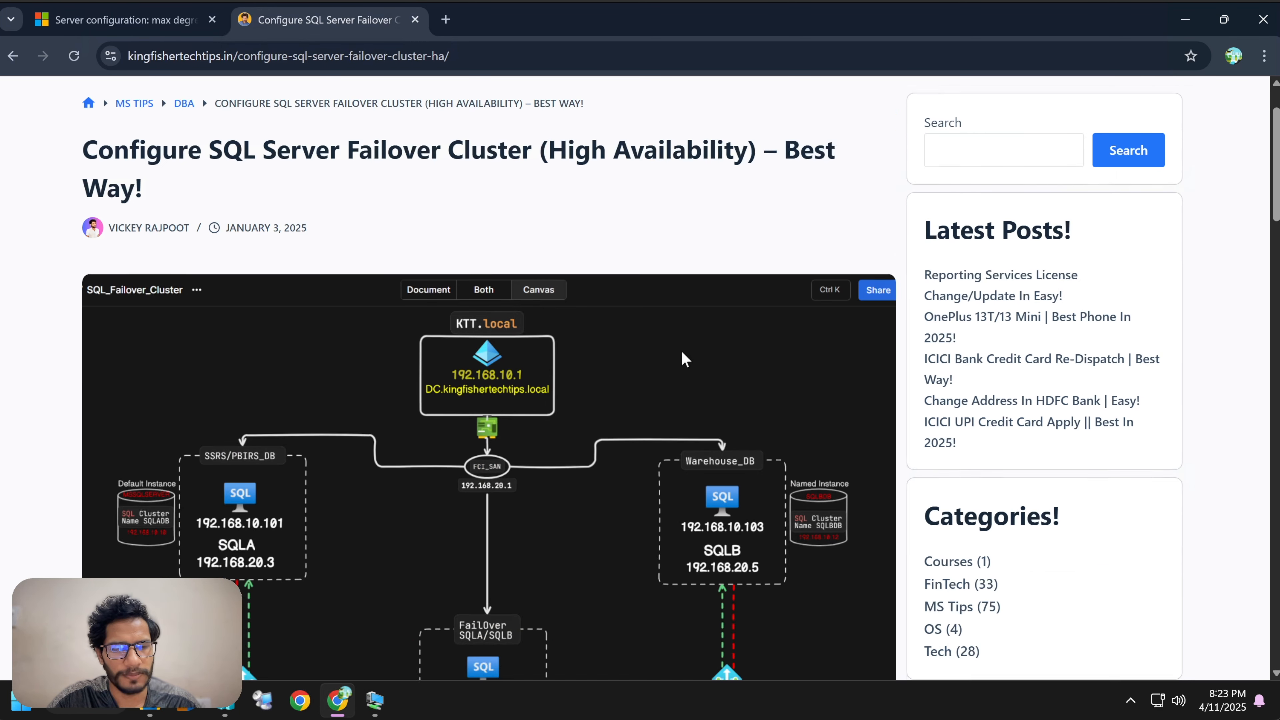
pyautogui.scroll(3, 685, 359)
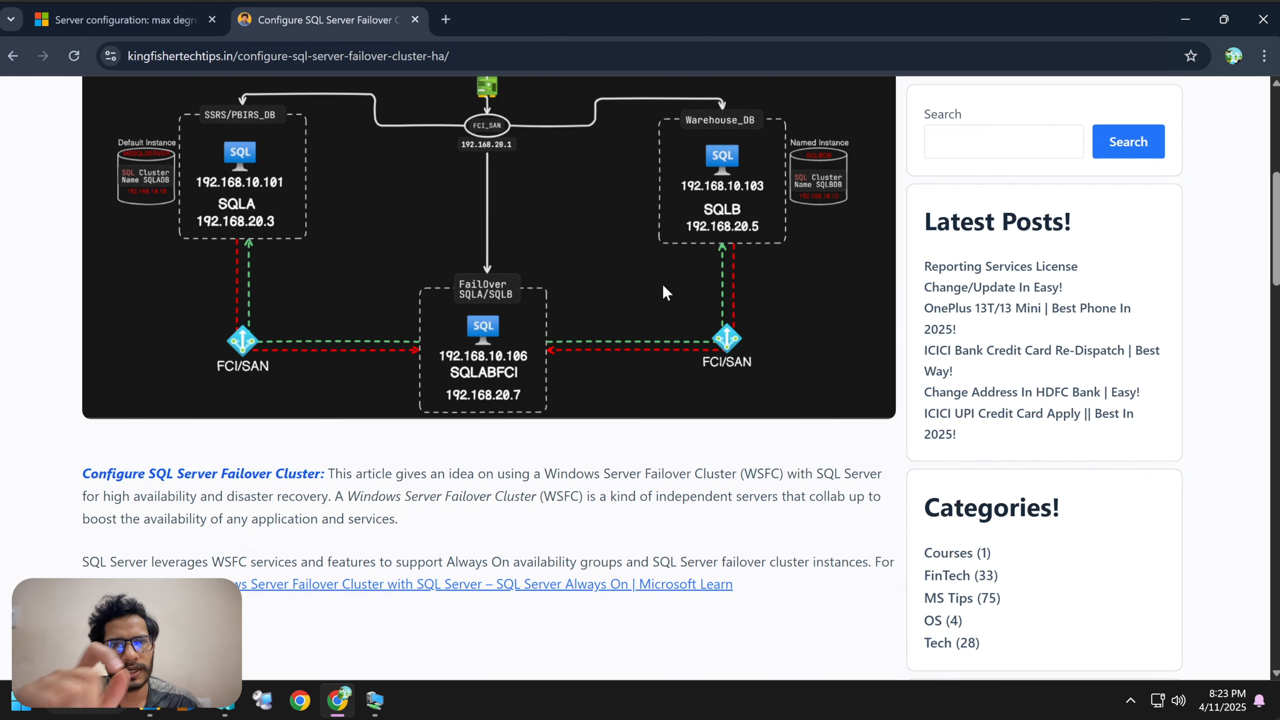
pyautogui.scroll(-3, 662, 289)
pyautogui.scroll(4, 499, 328)
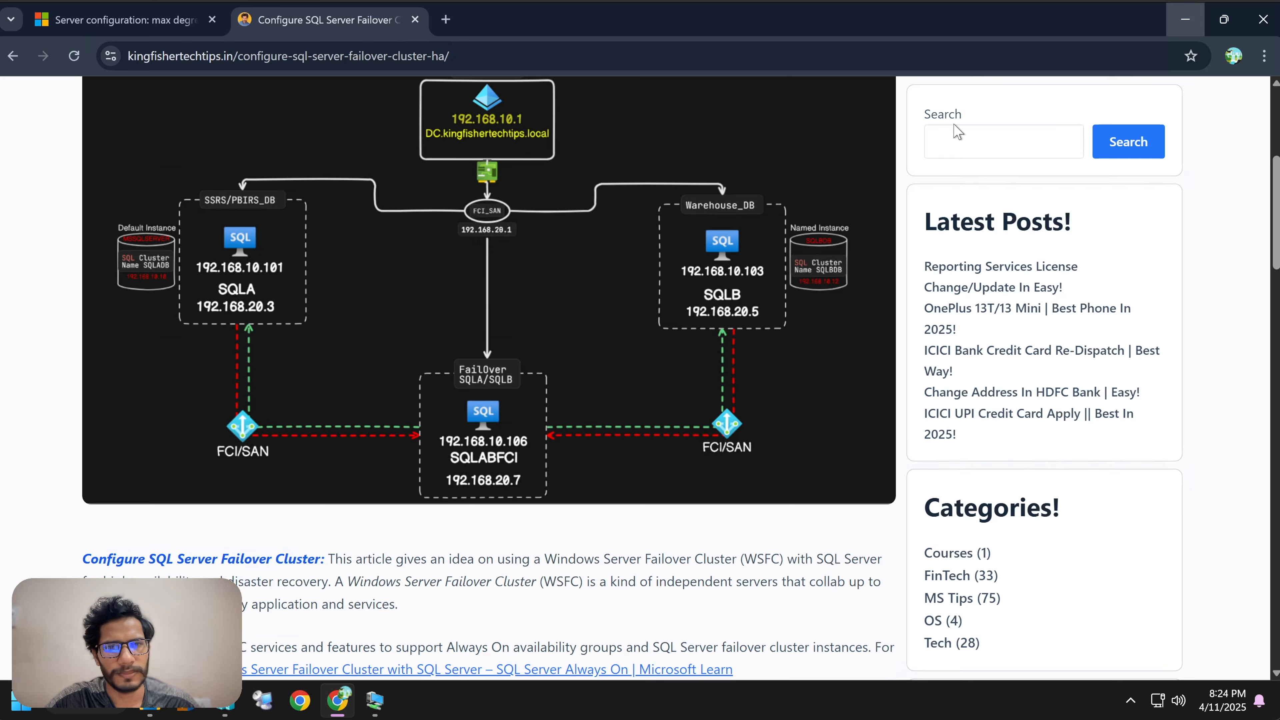
# - Minimize the browser and the SQLA virtual machine with its open windows, and switch to the SQLB virtual machine
pyautogui.click(1185, 19)
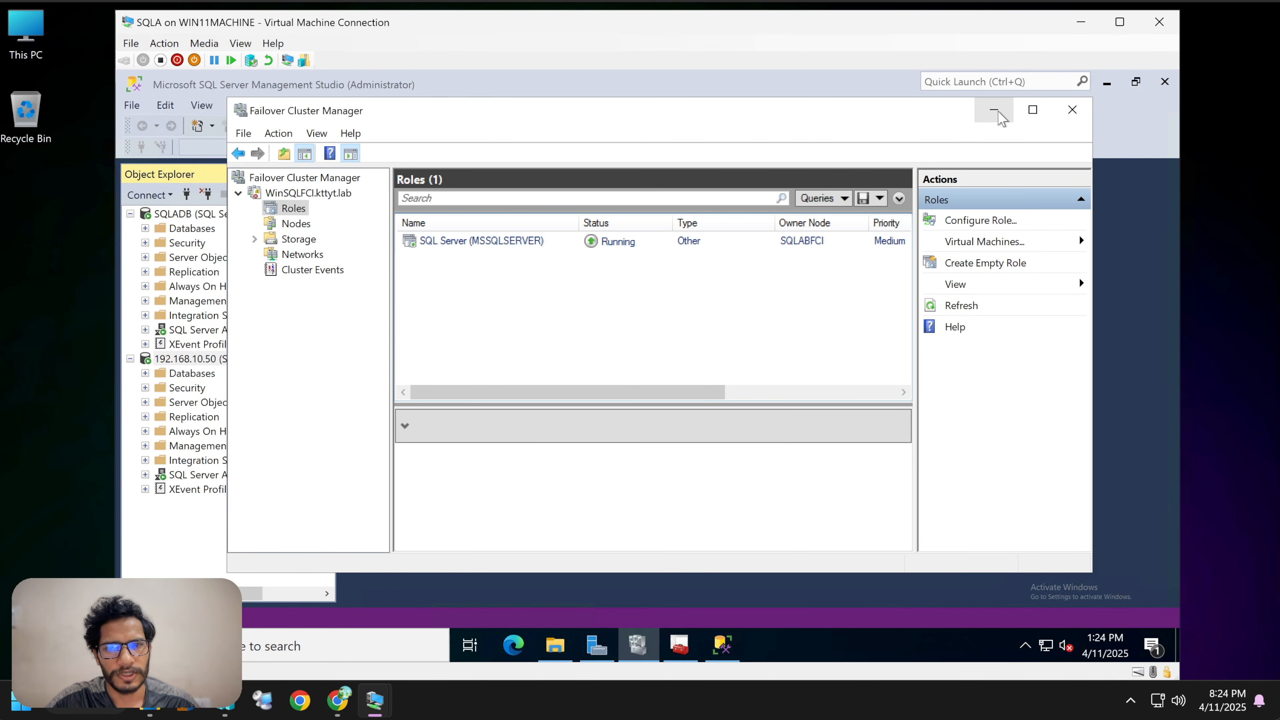
pyautogui.click(535, 245)
pyautogui.click(996, 110)
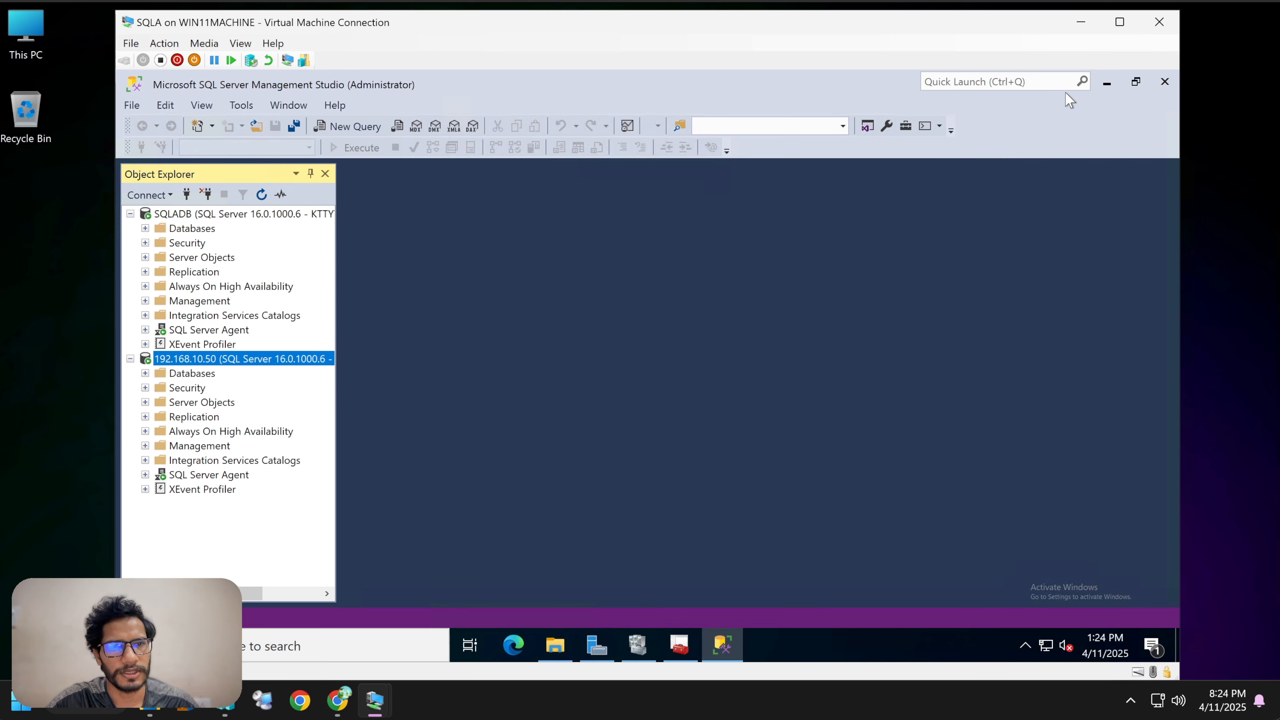
pyautogui.click(1106, 82)
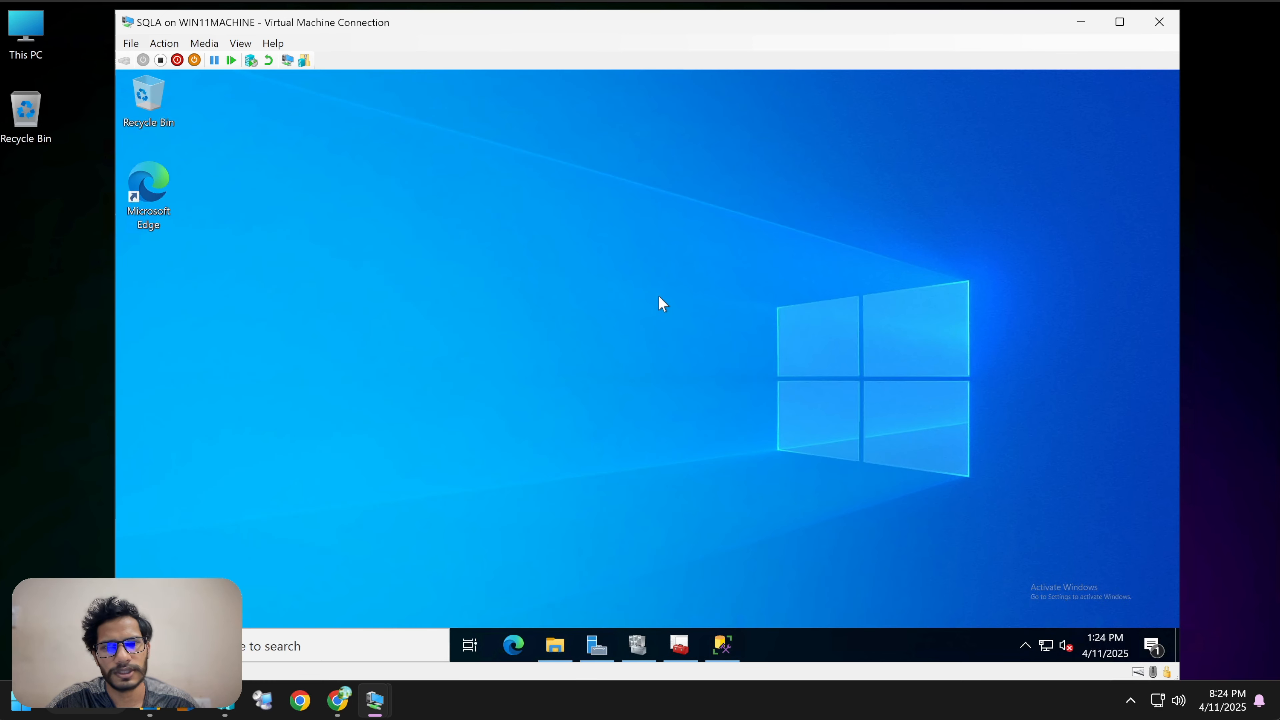
pyautogui.click(1082, 22)
pyautogui.moveTo(375, 699)
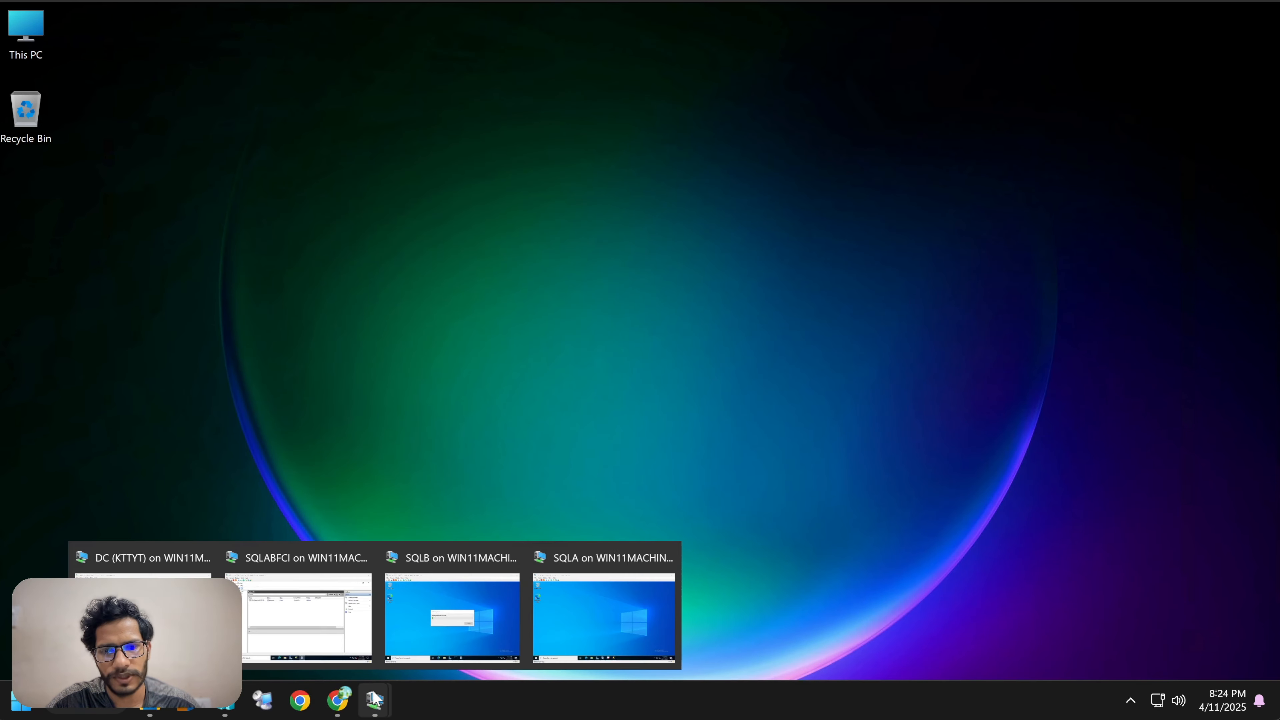
pyautogui.click(452, 610)
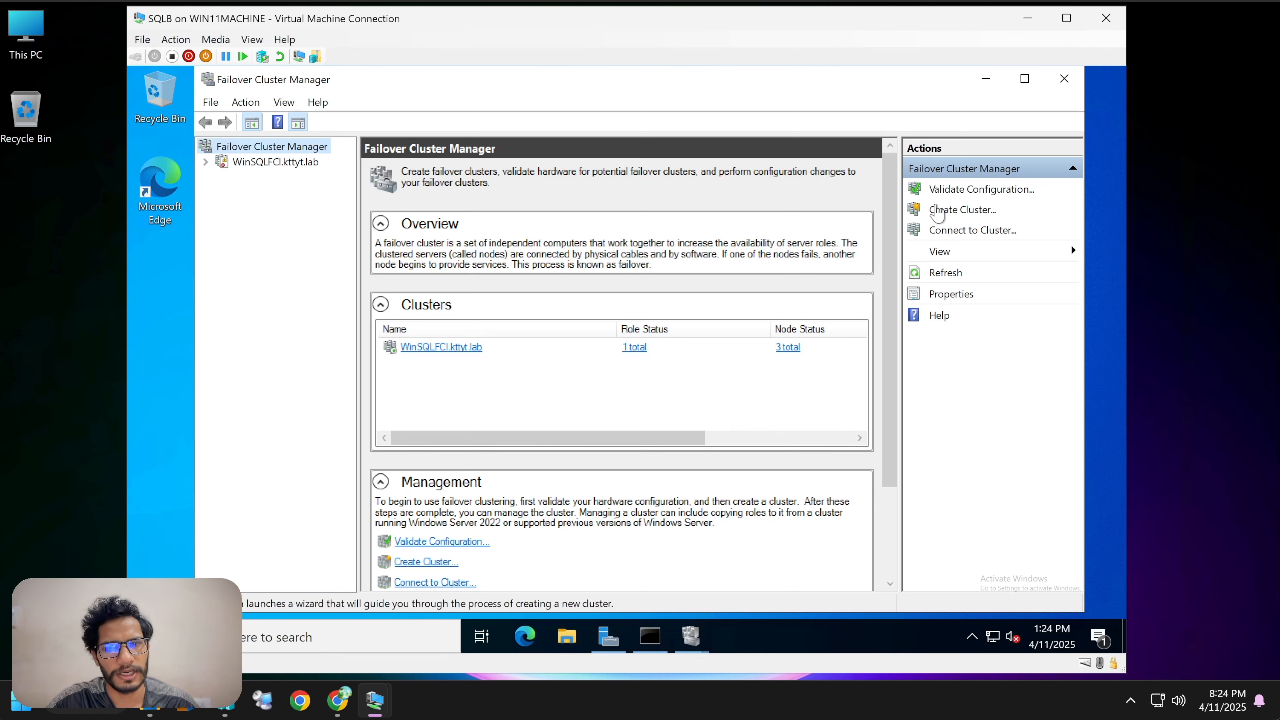
# - View the roles of the WinSQLFCI.kttyt.lab cluster, minimize Failover Cluster Manager and dismiss the Windows Admin Center notice
pyautogui.click(206, 163)
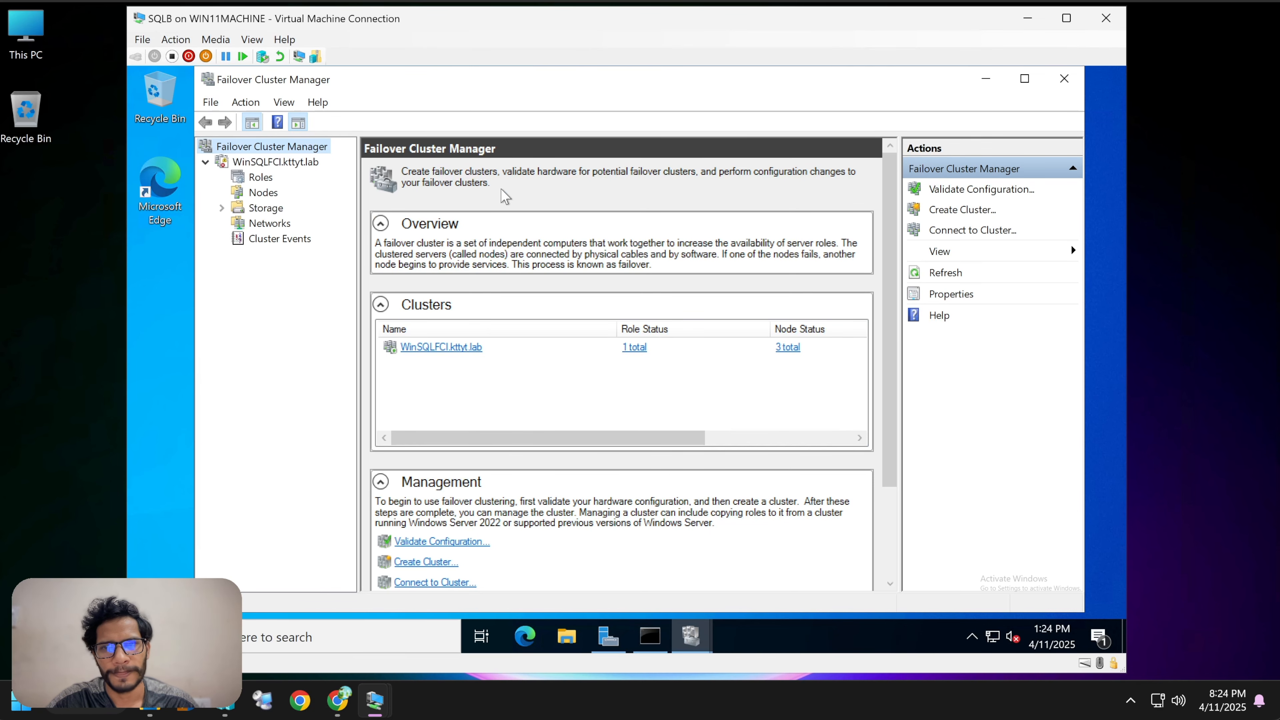
pyautogui.click(261, 178)
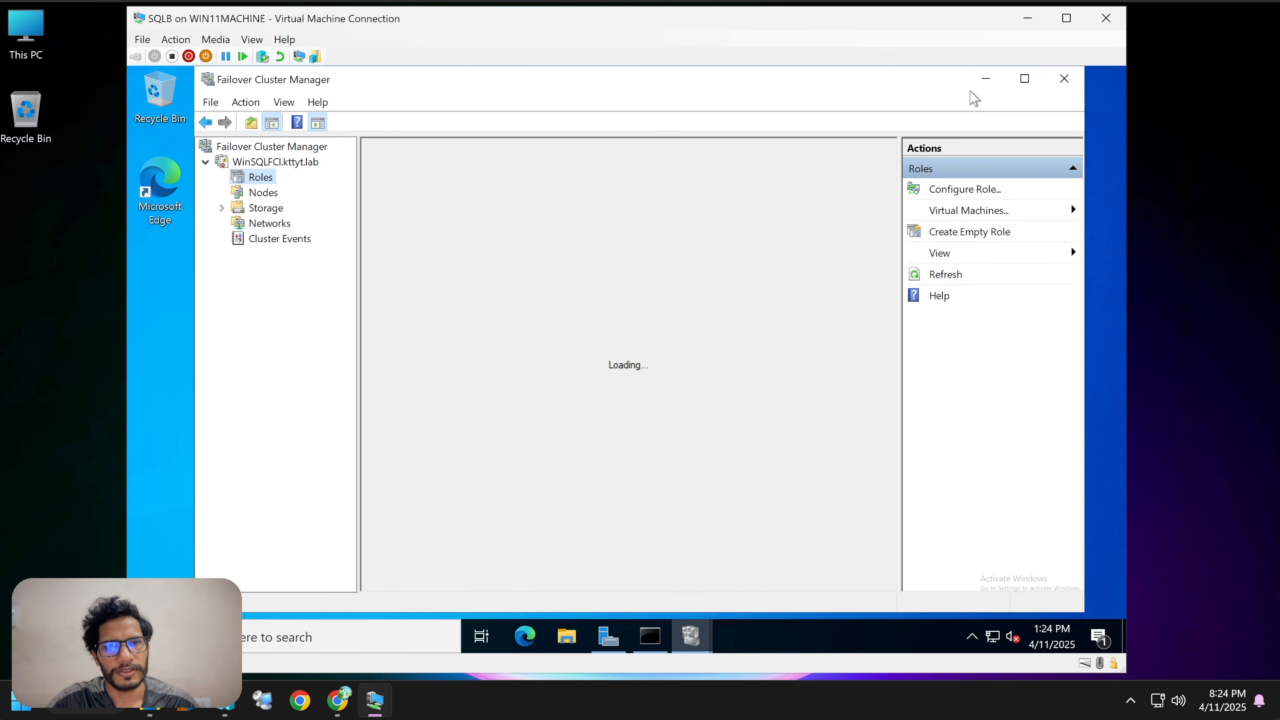
pyautogui.click(986, 78)
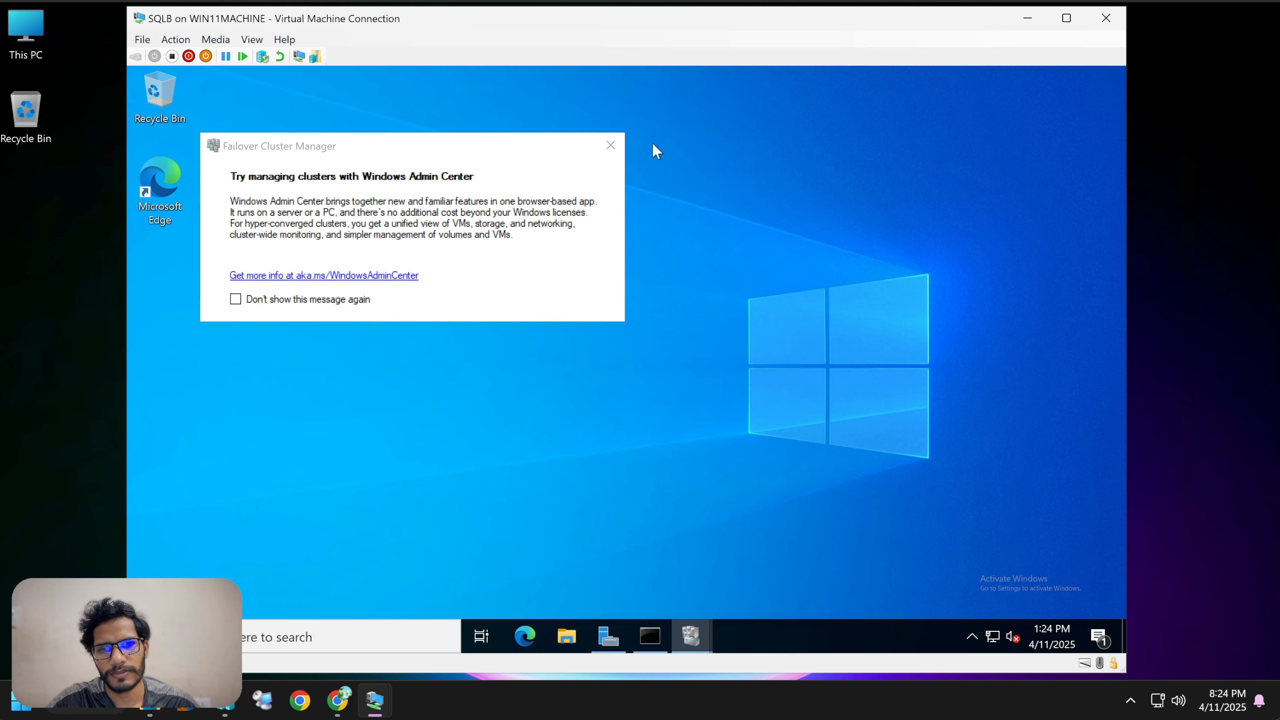
pyautogui.click(605, 151)
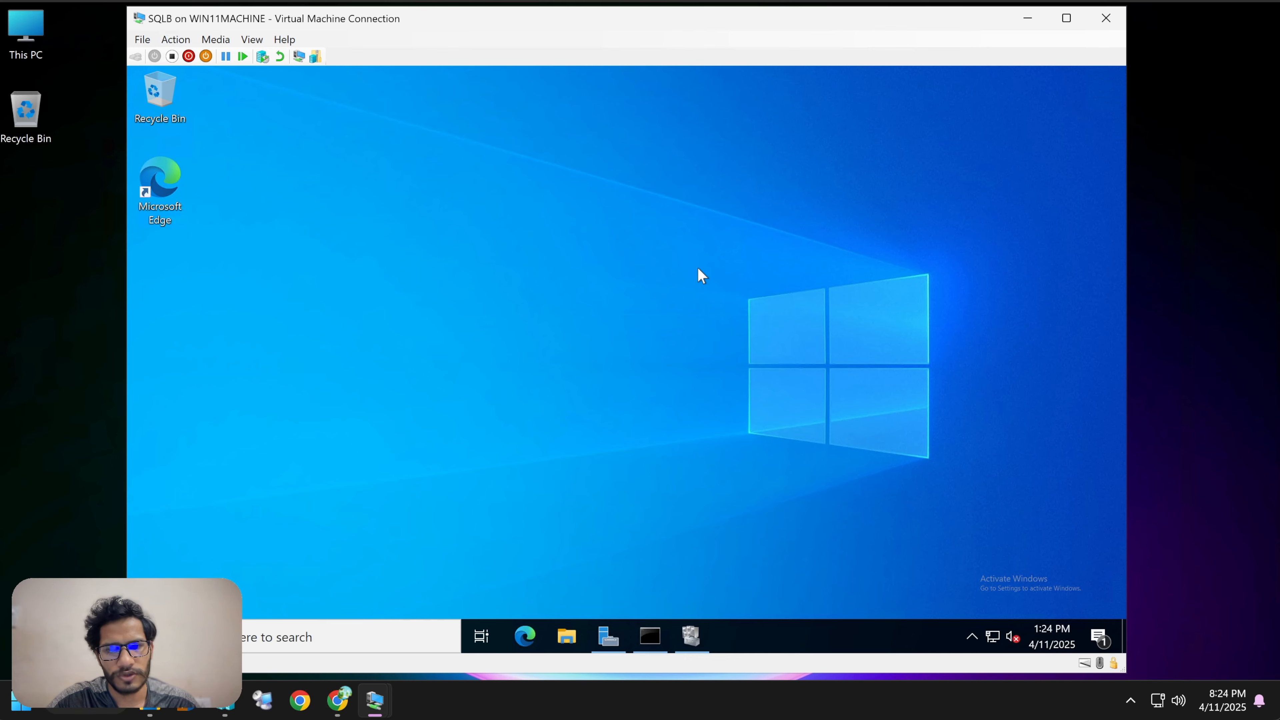
pyautogui.rightClick(693, 245)
pyautogui.click(739, 289)
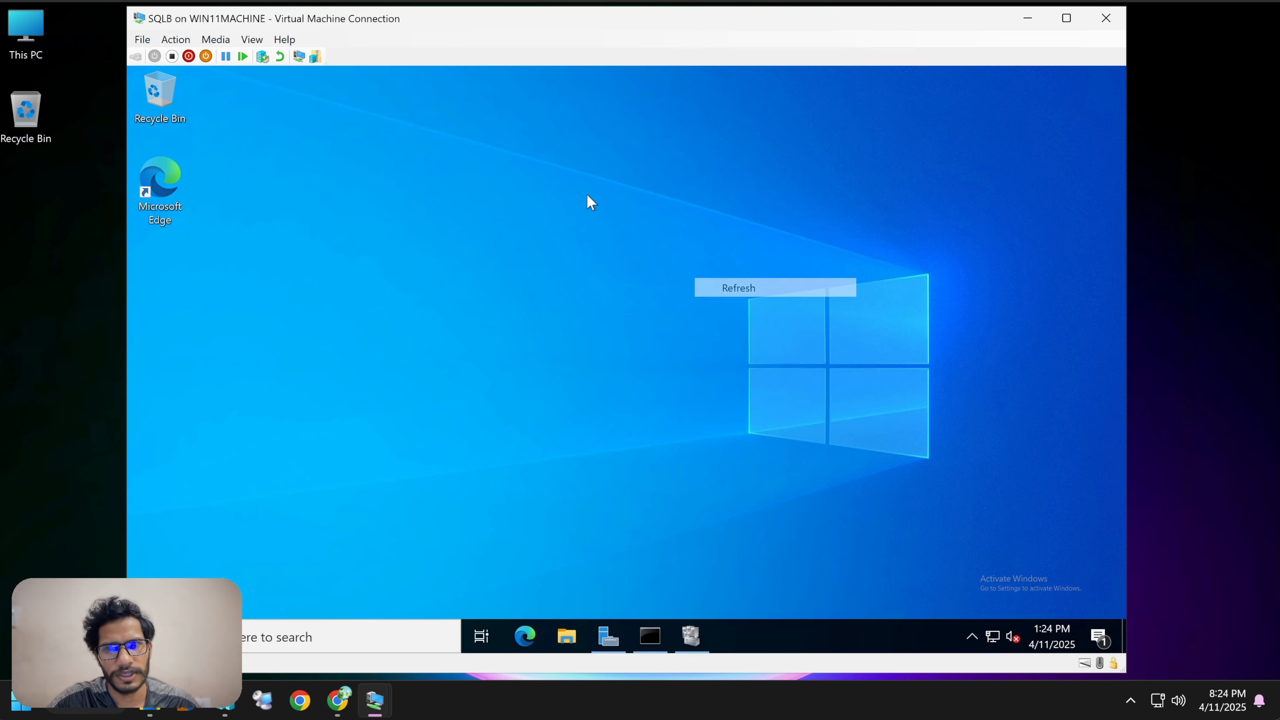
# - Open the SQLServer2022 DVD drive (E:) in File Explorer and run its setup application
pyautogui.press('super+e')
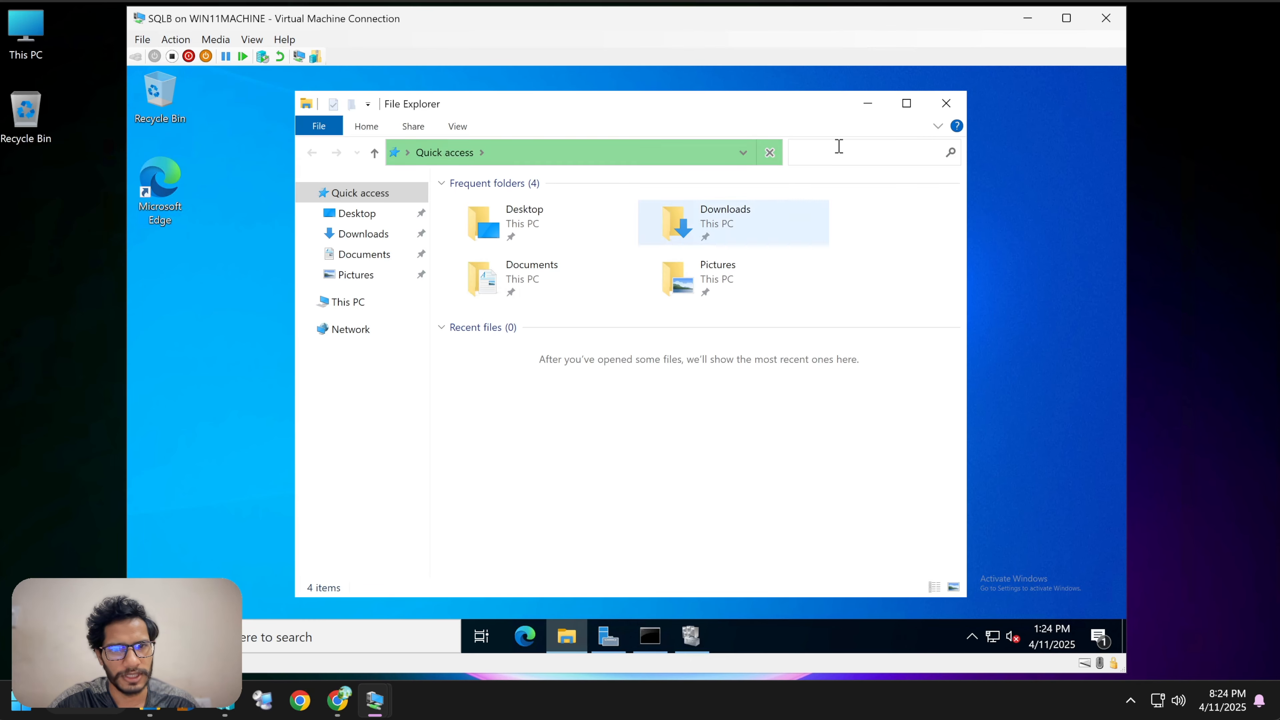
pyautogui.press('super+Up')
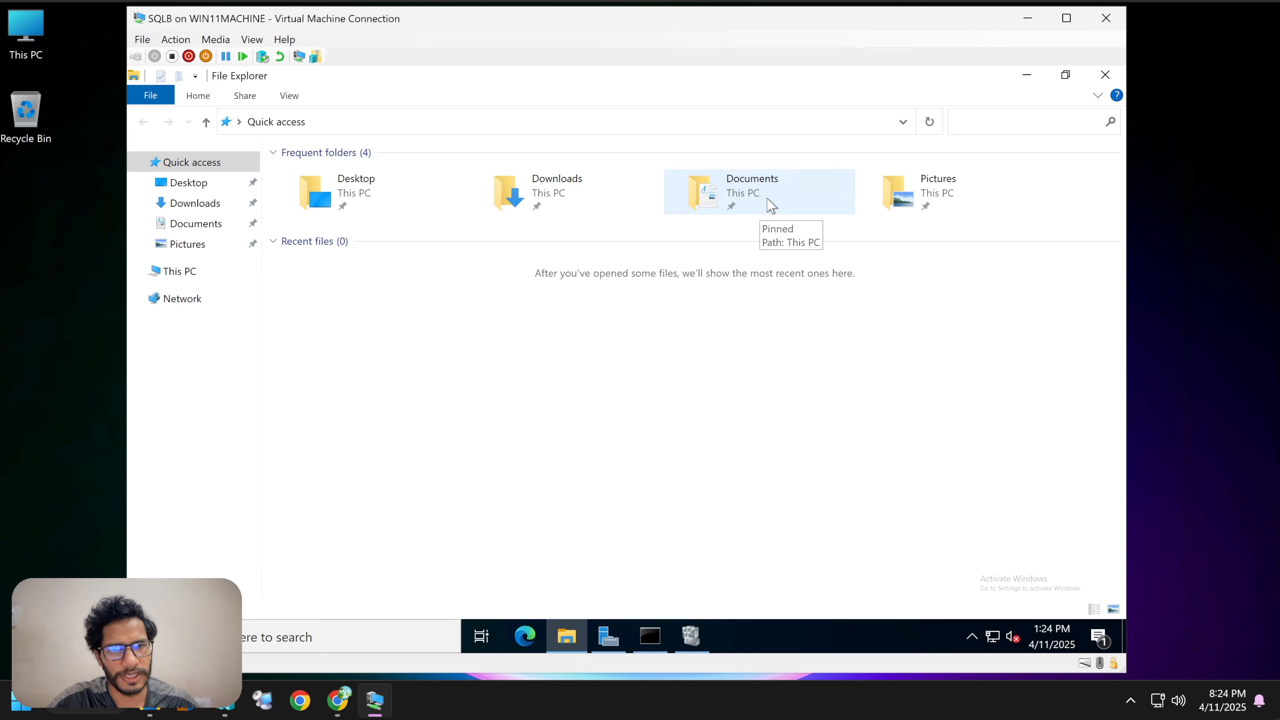
pyautogui.click(1060, 81)
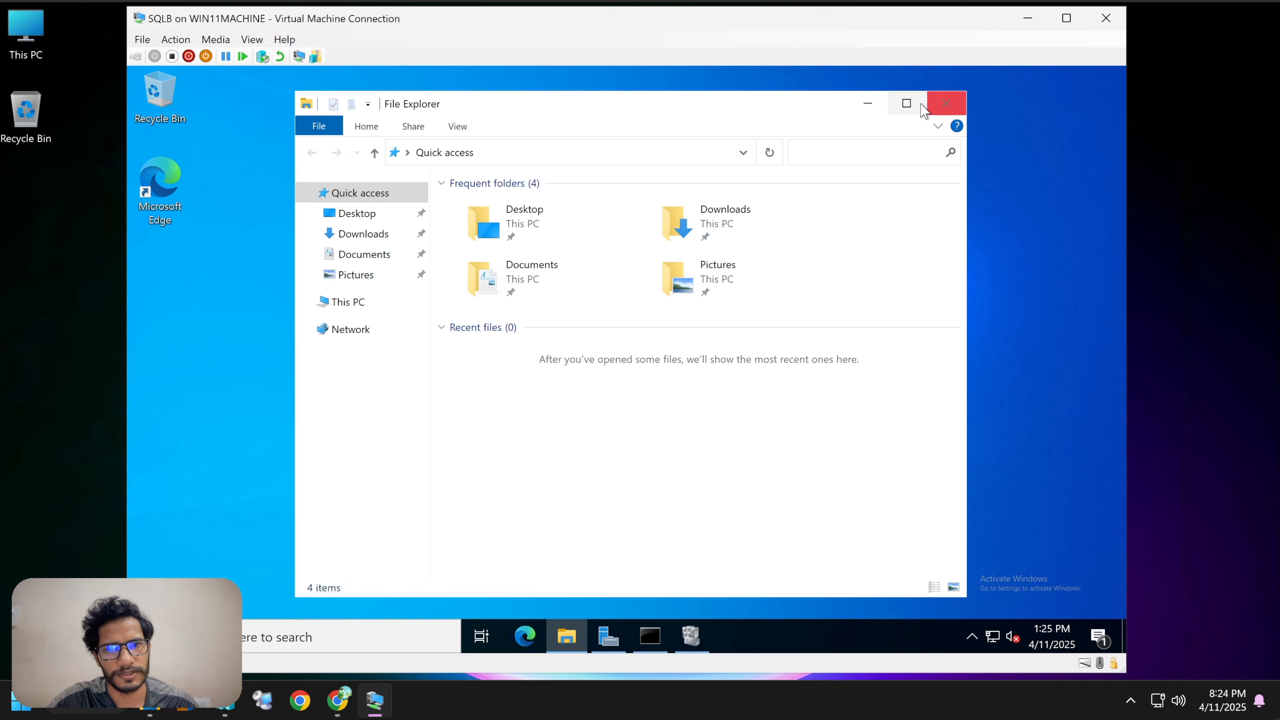
pyautogui.doubleClick(558, 537)
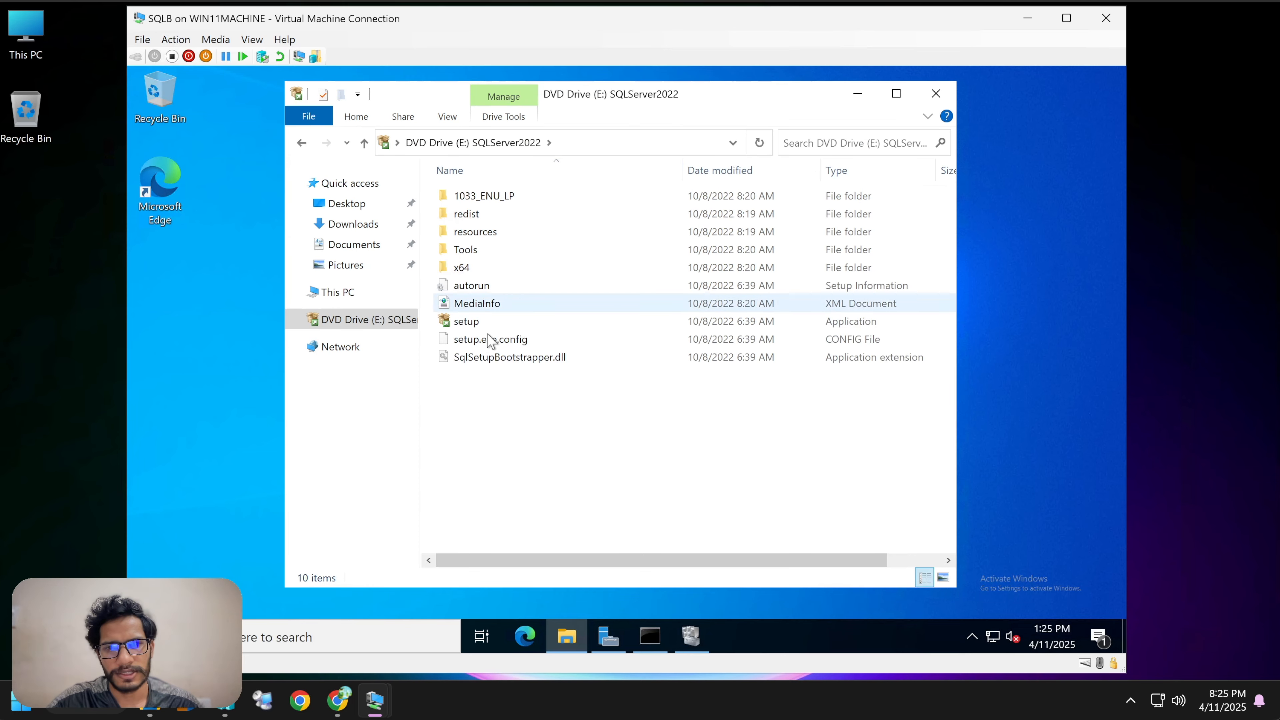
pyautogui.click(499, 325)
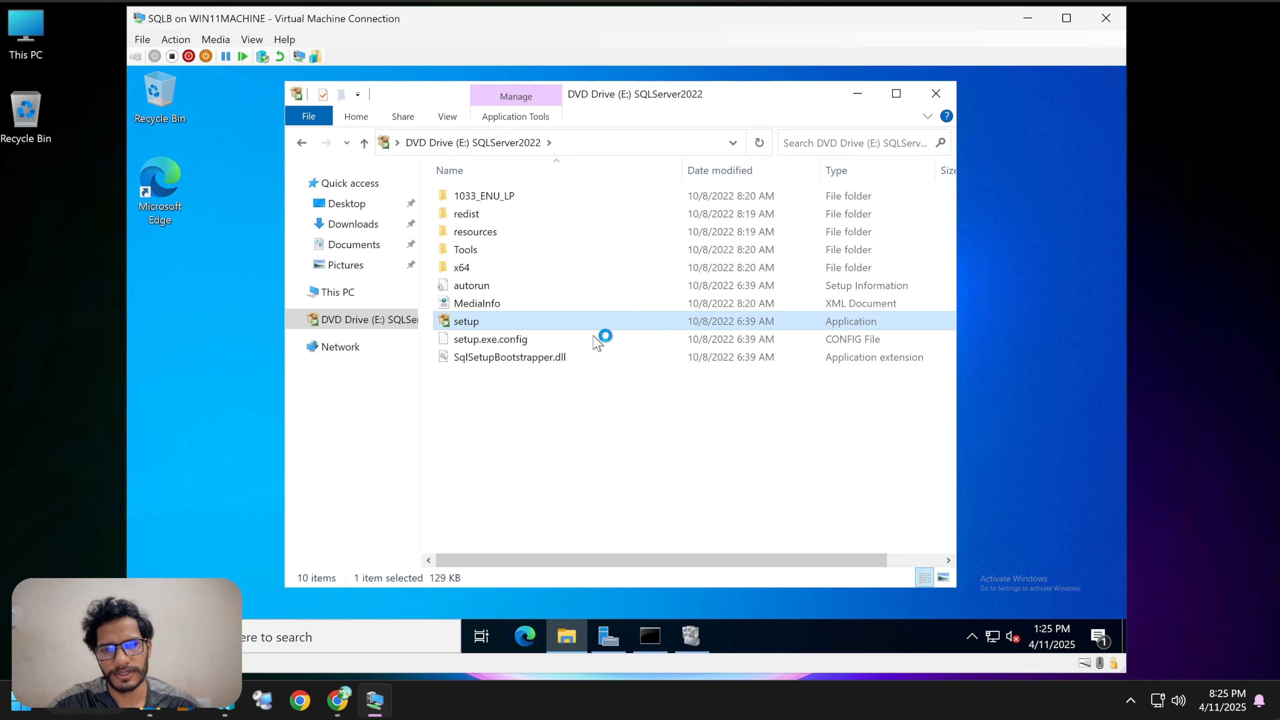
pyautogui.doubleClick(605, 326)
# - Launch a new SQL Server failover cluster installation from the SQL Server Installation Center
pyautogui.click(202, 157)
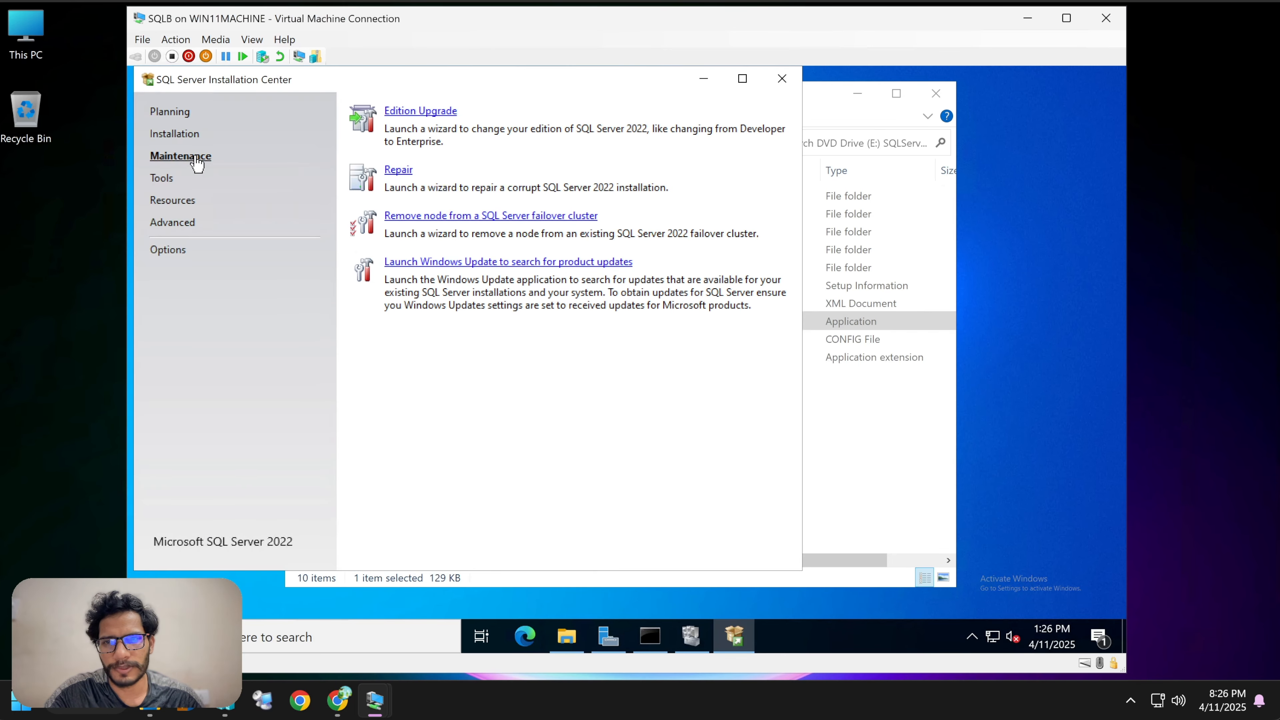
pyautogui.click(178, 134)
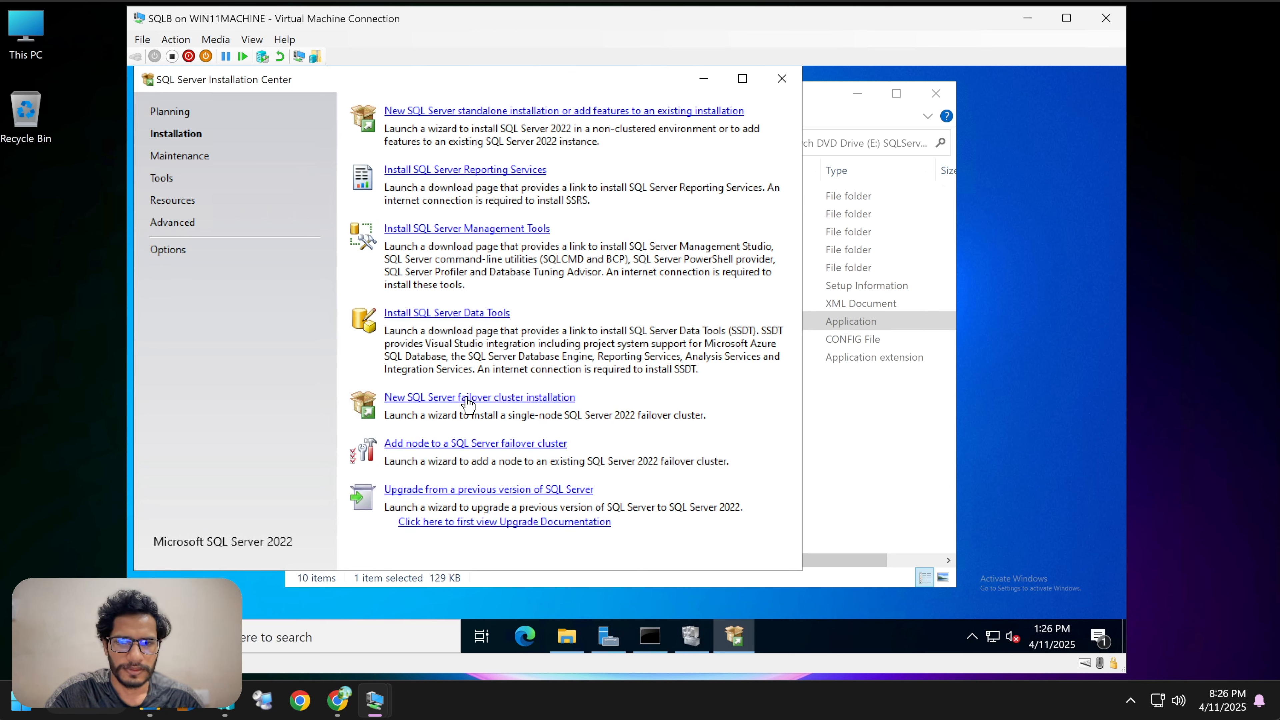
pyautogui.click(552, 397)
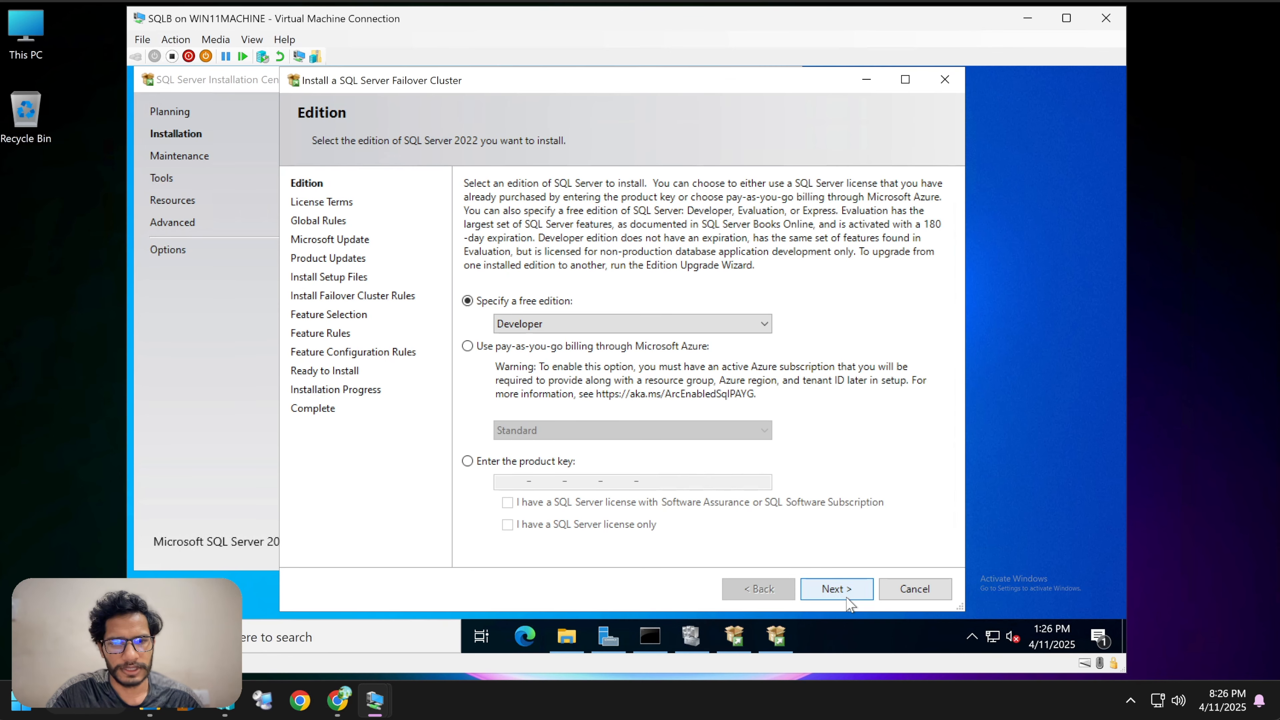
# - Keep the free Developer edition, enlarge the virtual machine to full screen, accept the license terms and continue to Global Rules
pyautogui.click(844, 595)
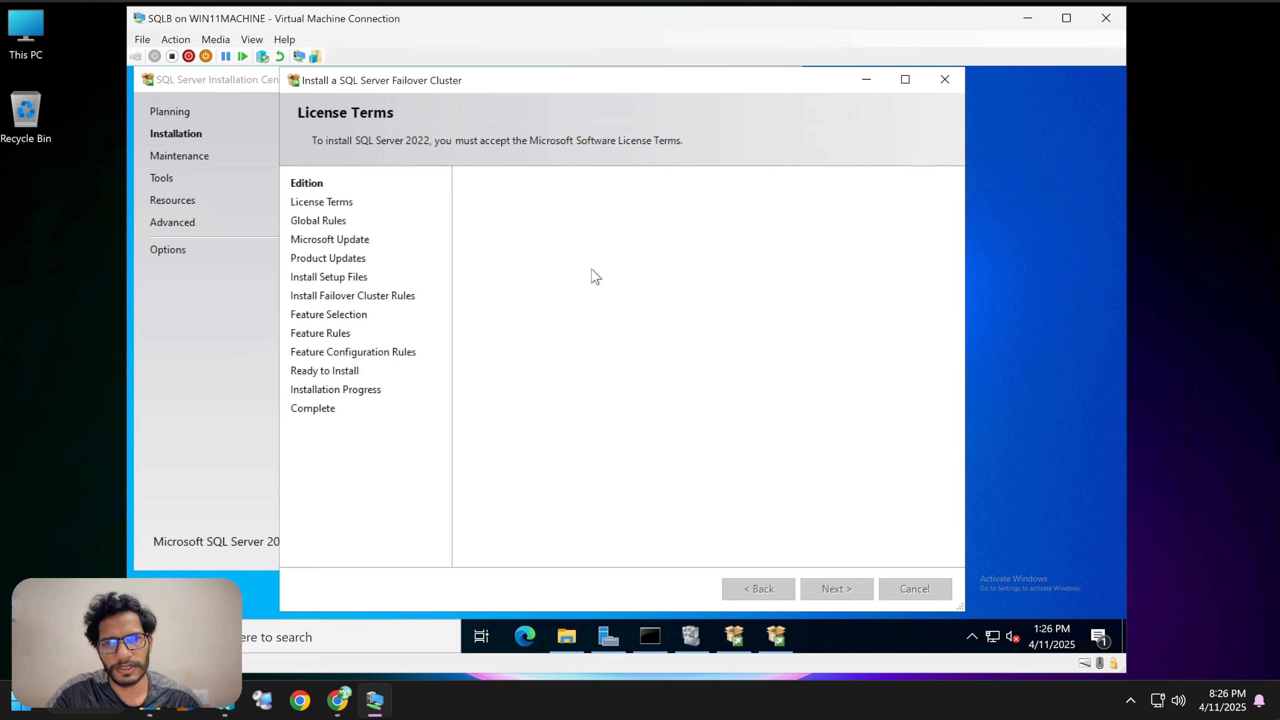
pyautogui.click(1066, 19)
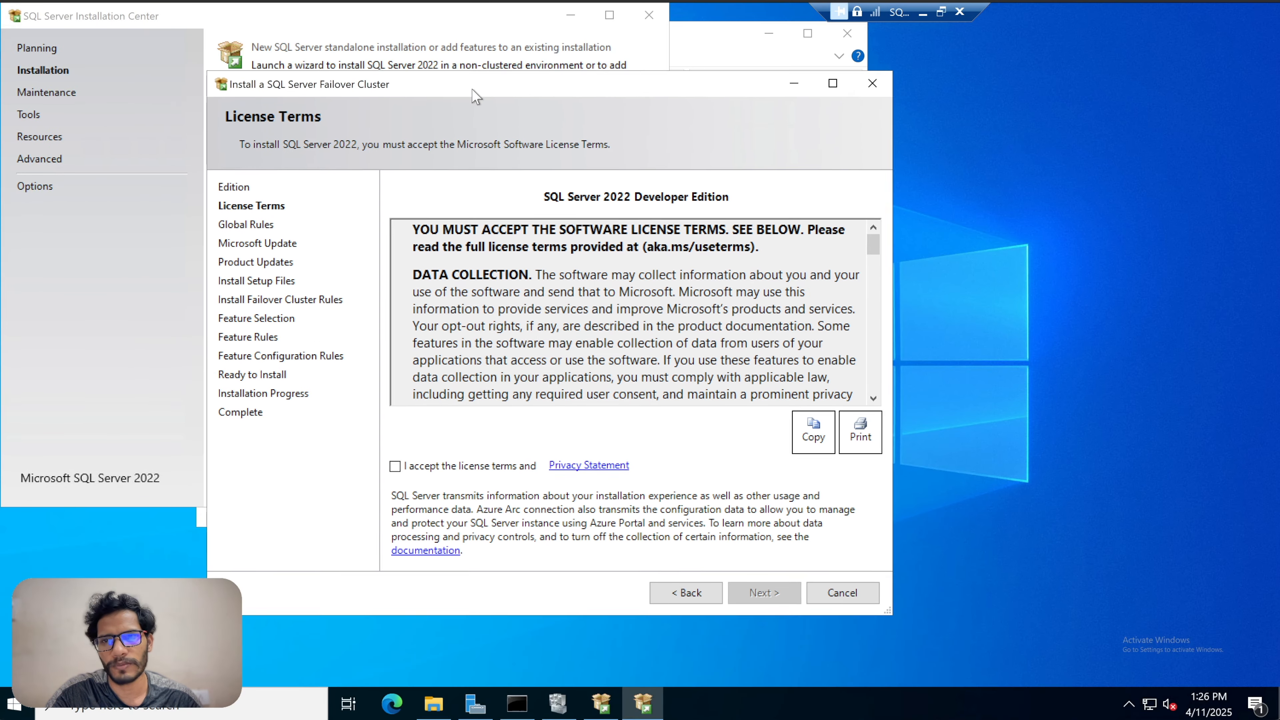
pyautogui.click(437, 472)
pyautogui.click(765, 593)
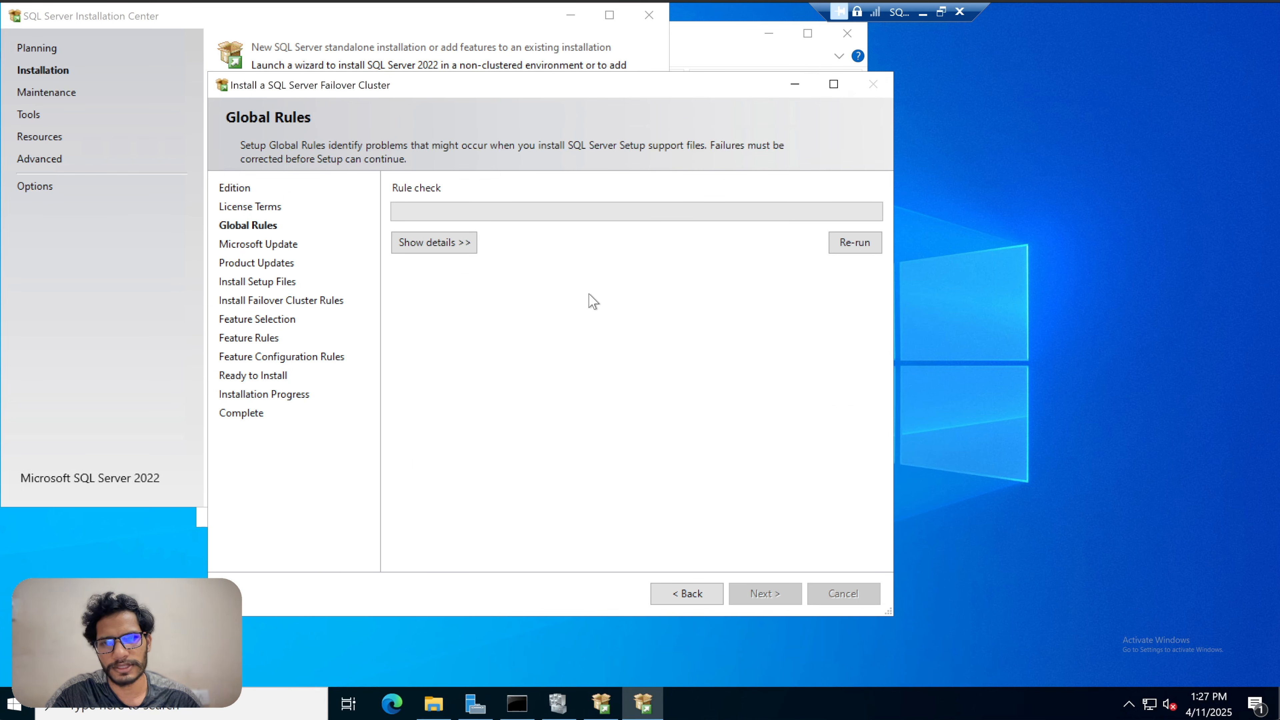
# - Continue the setup to the Install Failover Cluster Rules check and review the full list of rule results
pyautogui.click(764, 594)
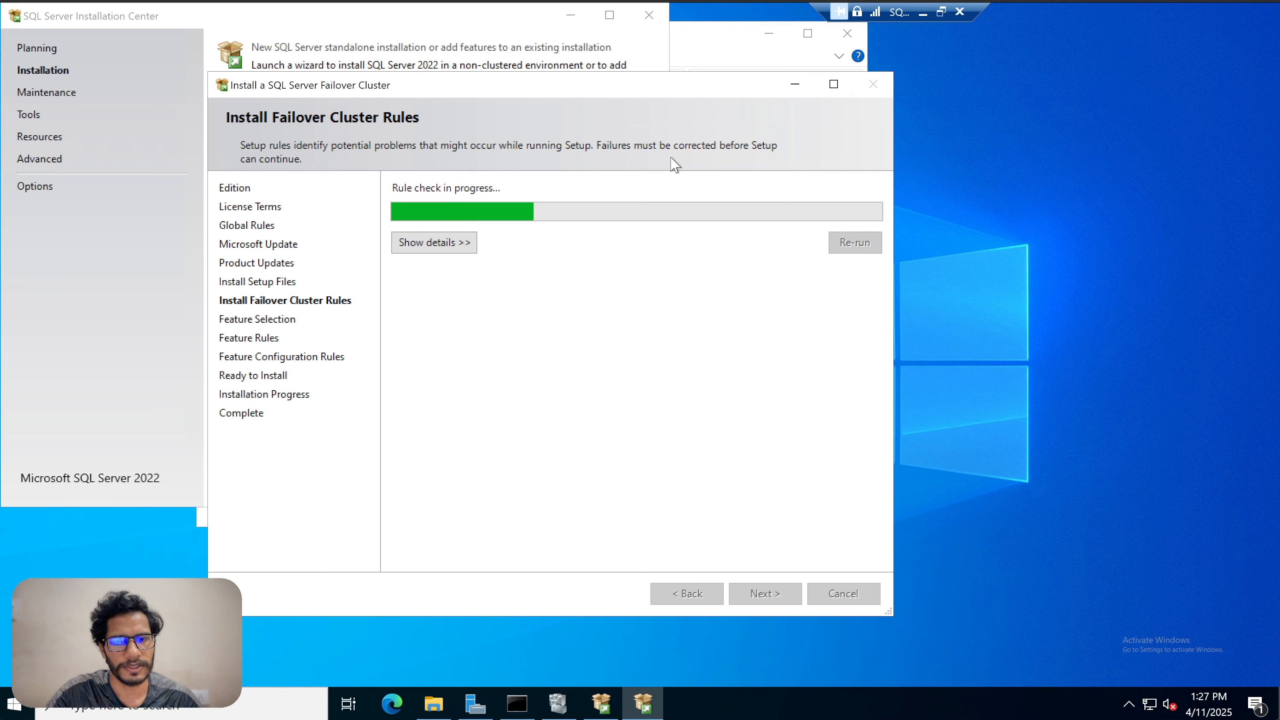
pyautogui.moveTo(872, 386); pyautogui.dragTo(859, 494)
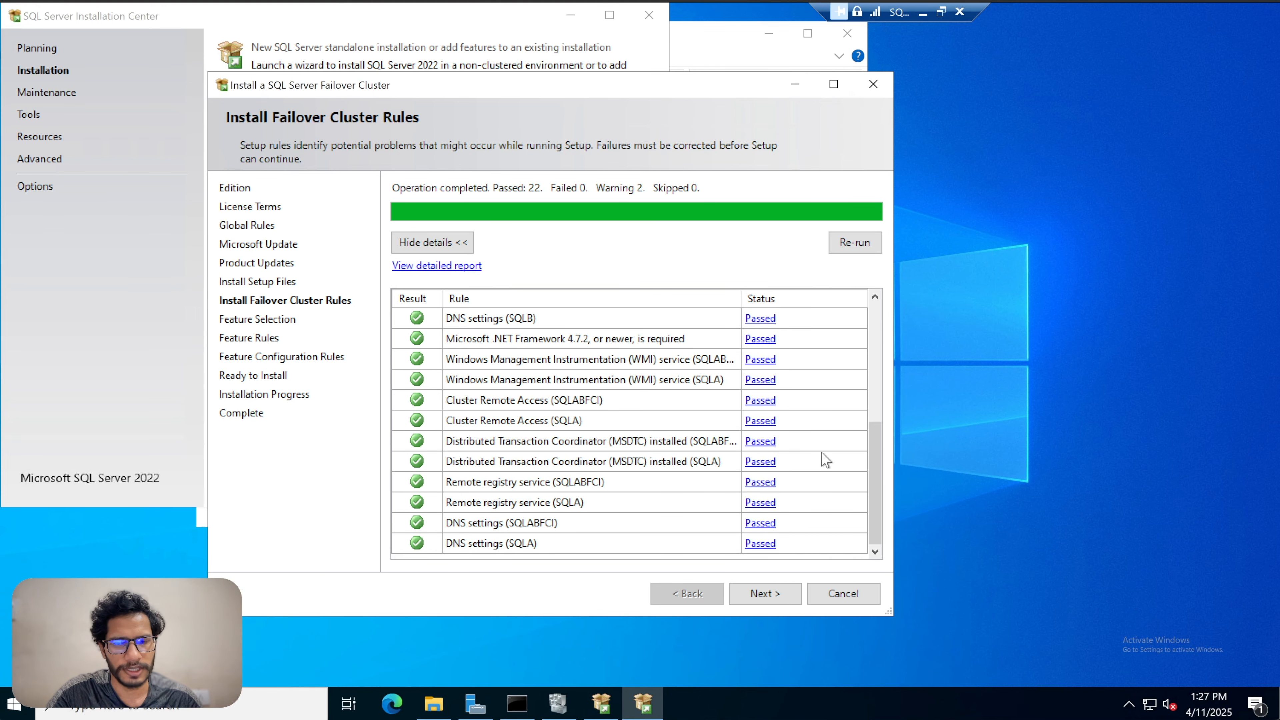
pyautogui.moveTo(877, 425); pyautogui.dragTo(875, 313)
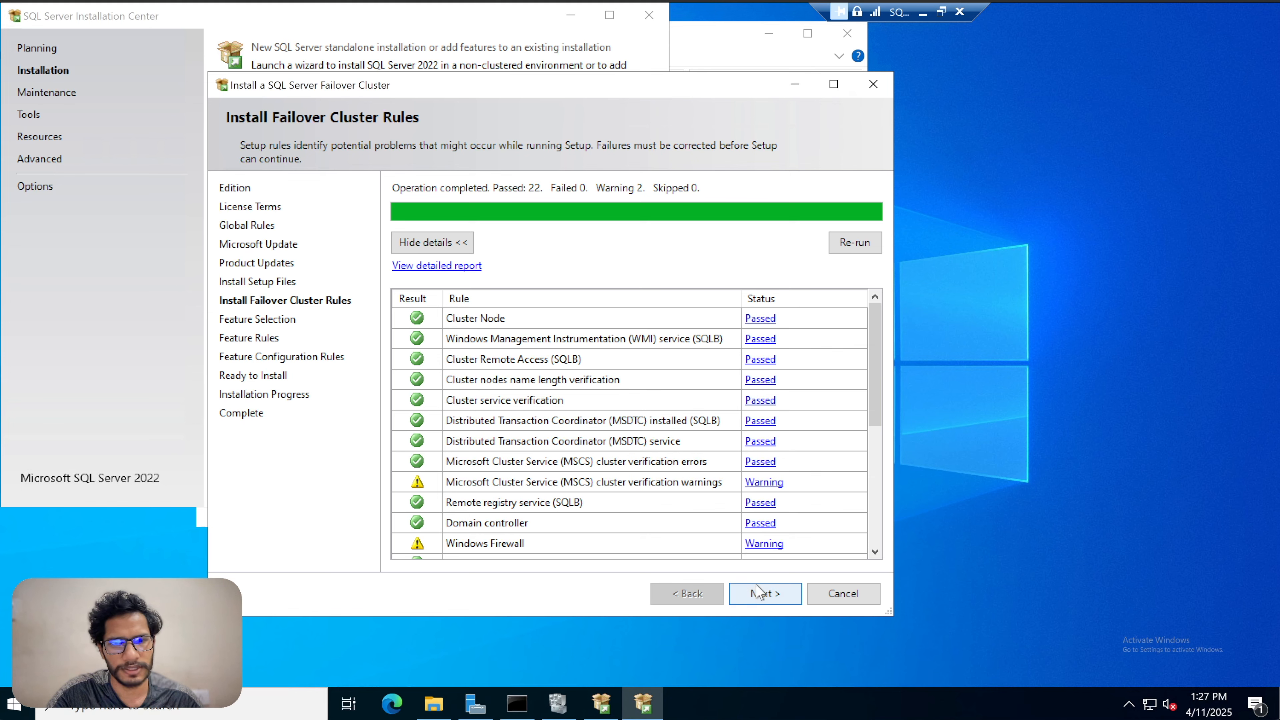
# - Proceed to feature selection, choose Database Engine Services and continue to the instance configuration
pyautogui.click(765, 593)
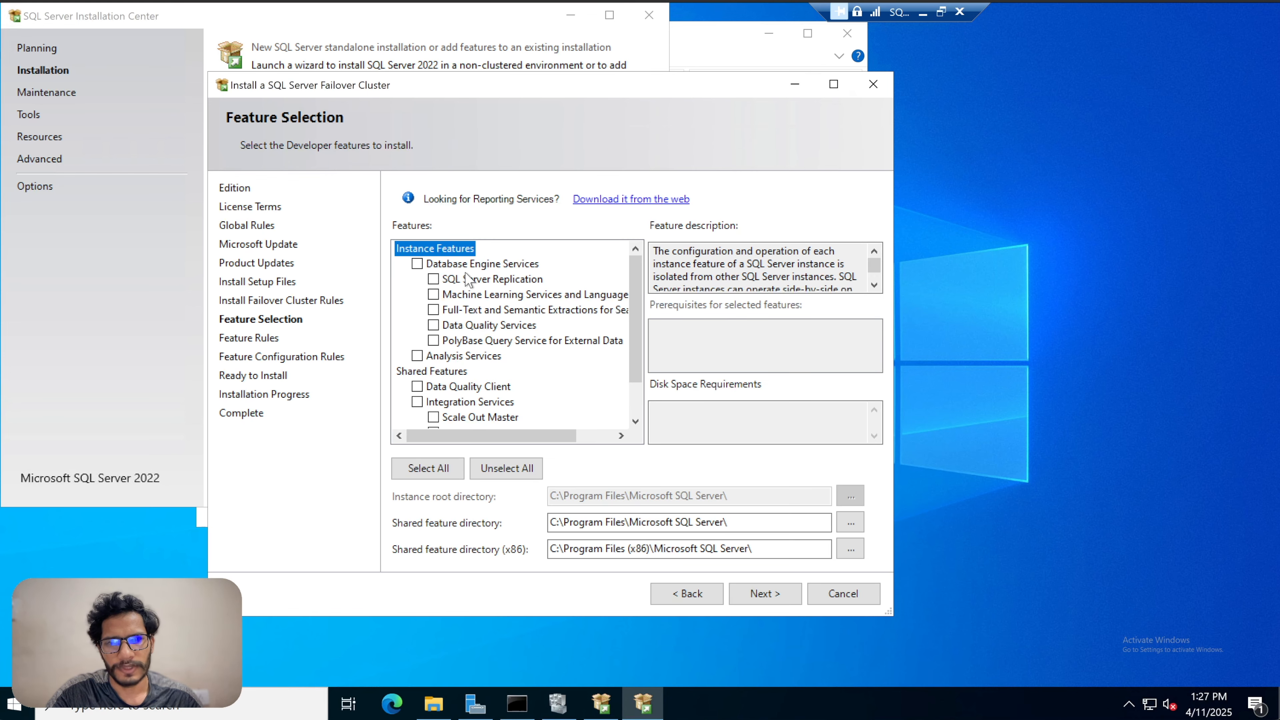
pyautogui.click(416, 263)
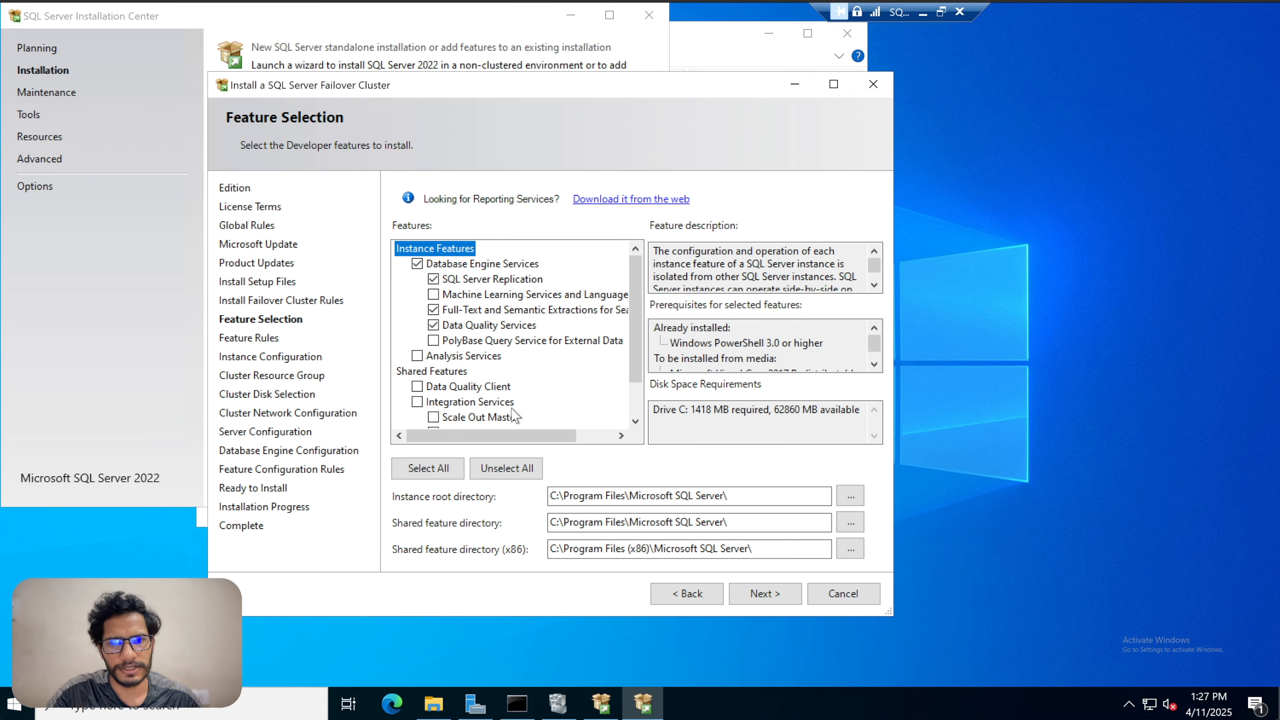
pyautogui.click(771, 598)
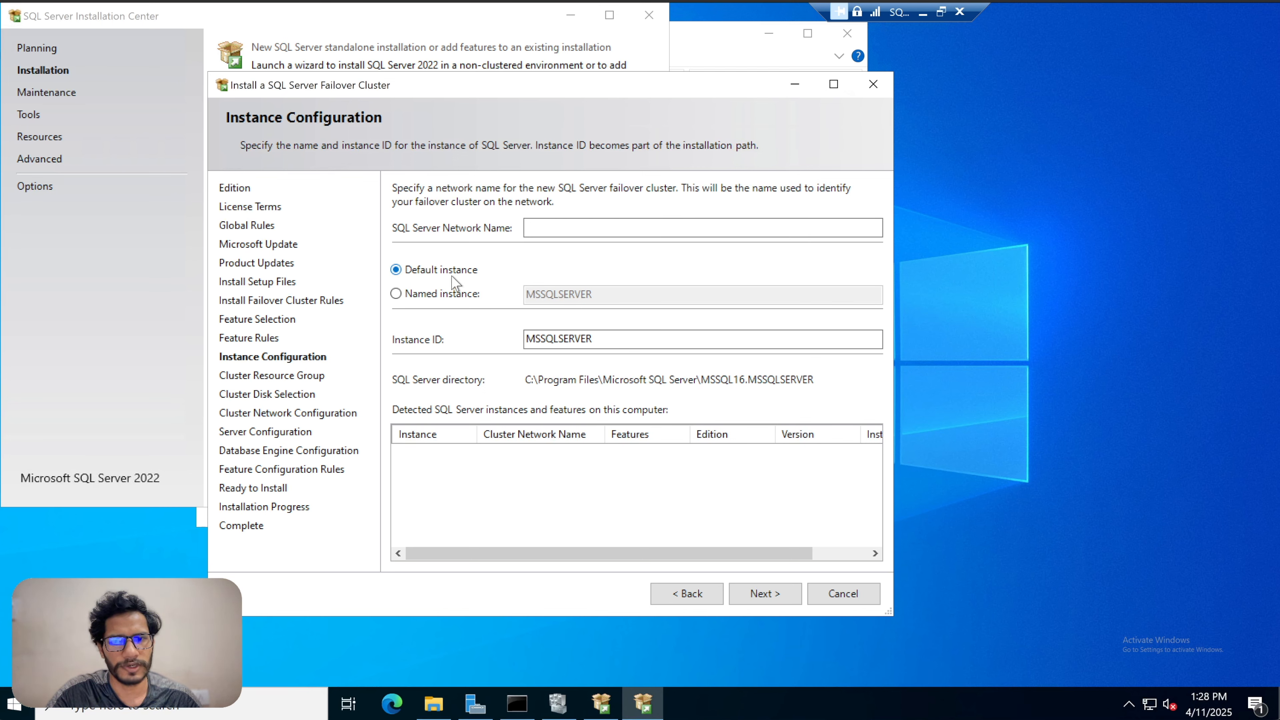
# - Set the SQL Server network name to SQLBDB and configure a named instance called SQLBNI
pyautogui.doubleClick(524, 348)
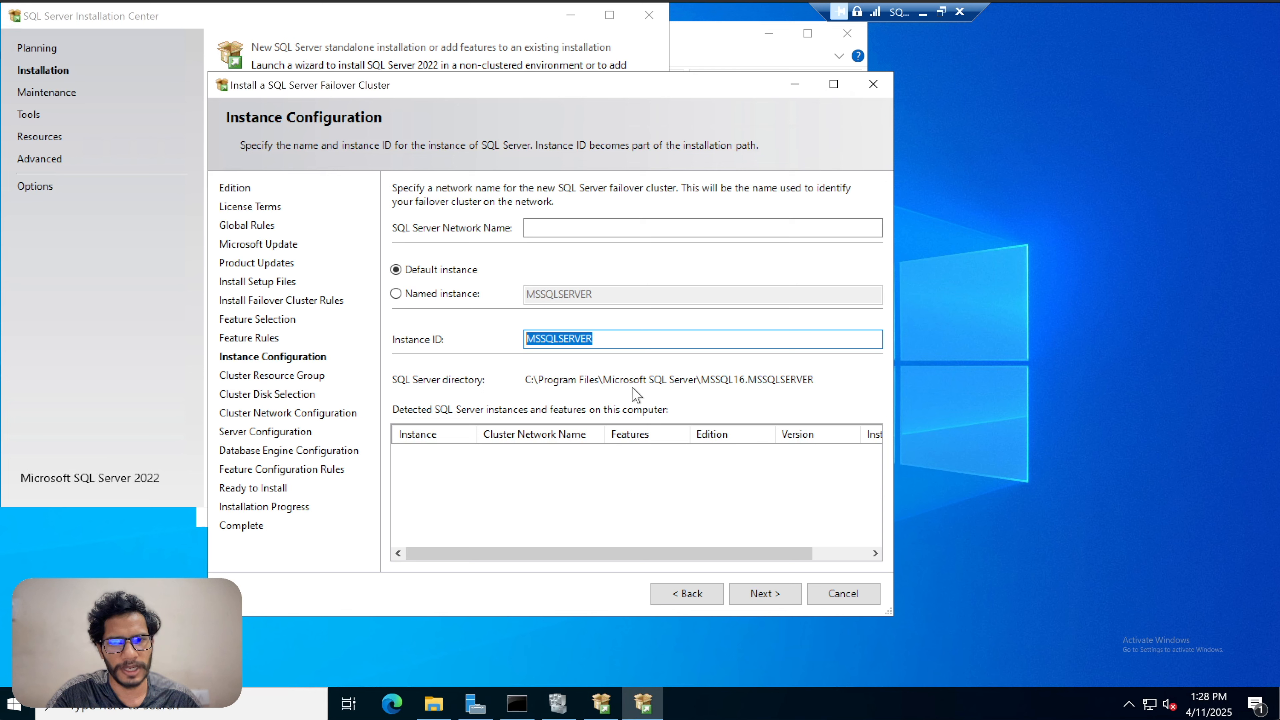
pyautogui.click(542, 229)
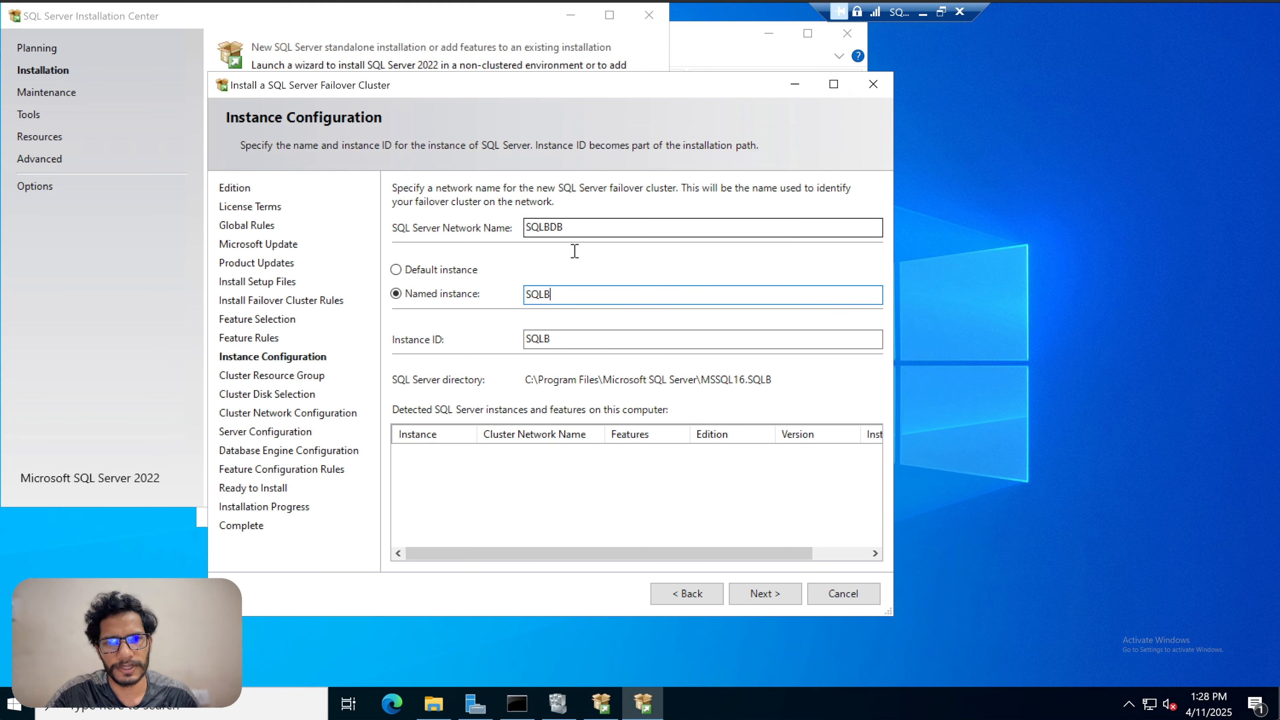
pyautogui.write('NI')
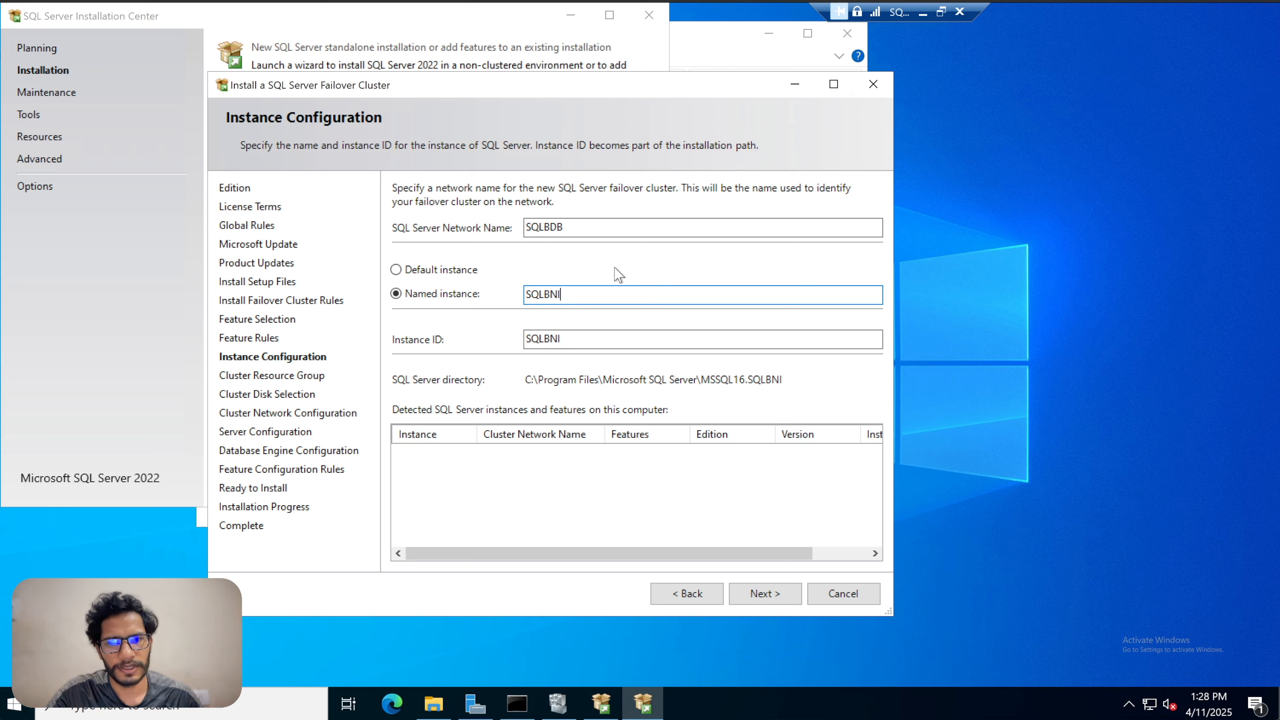
pyautogui.moveTo(579, 296); pyautogui.dragTo(520, 301)
pyautogui.click(489, 302)
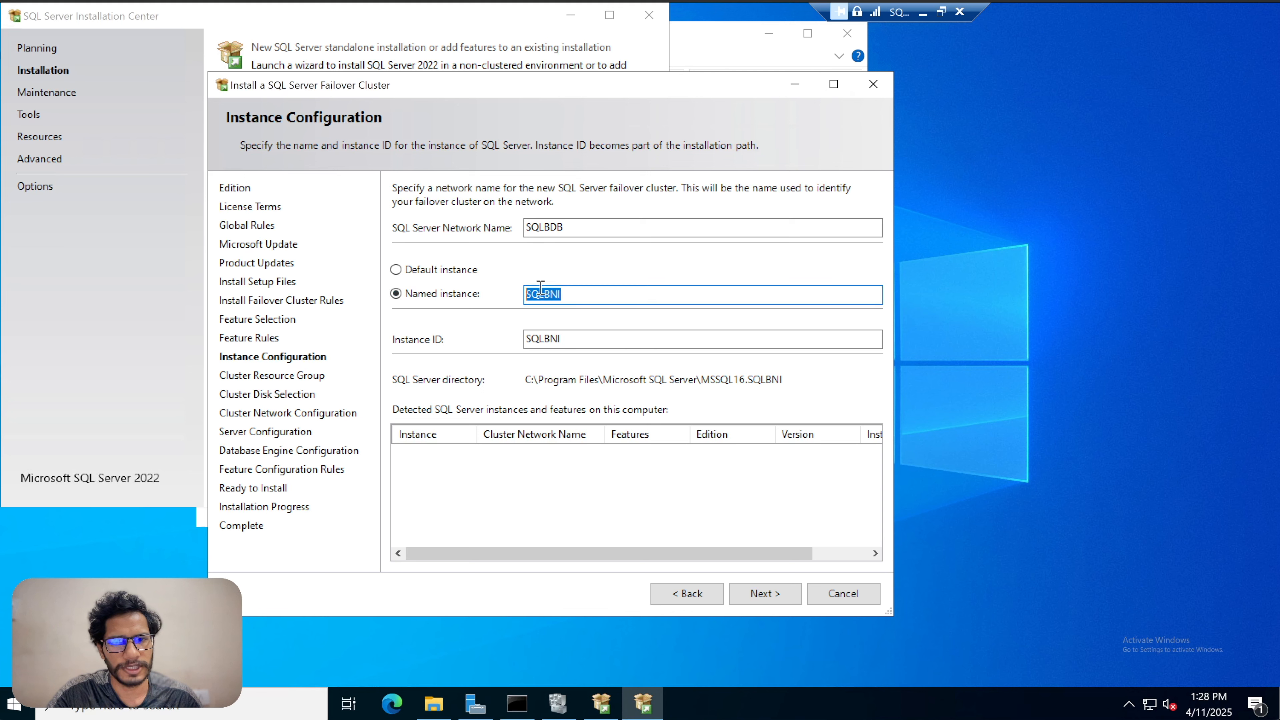
pyautogui.click(562, 298)
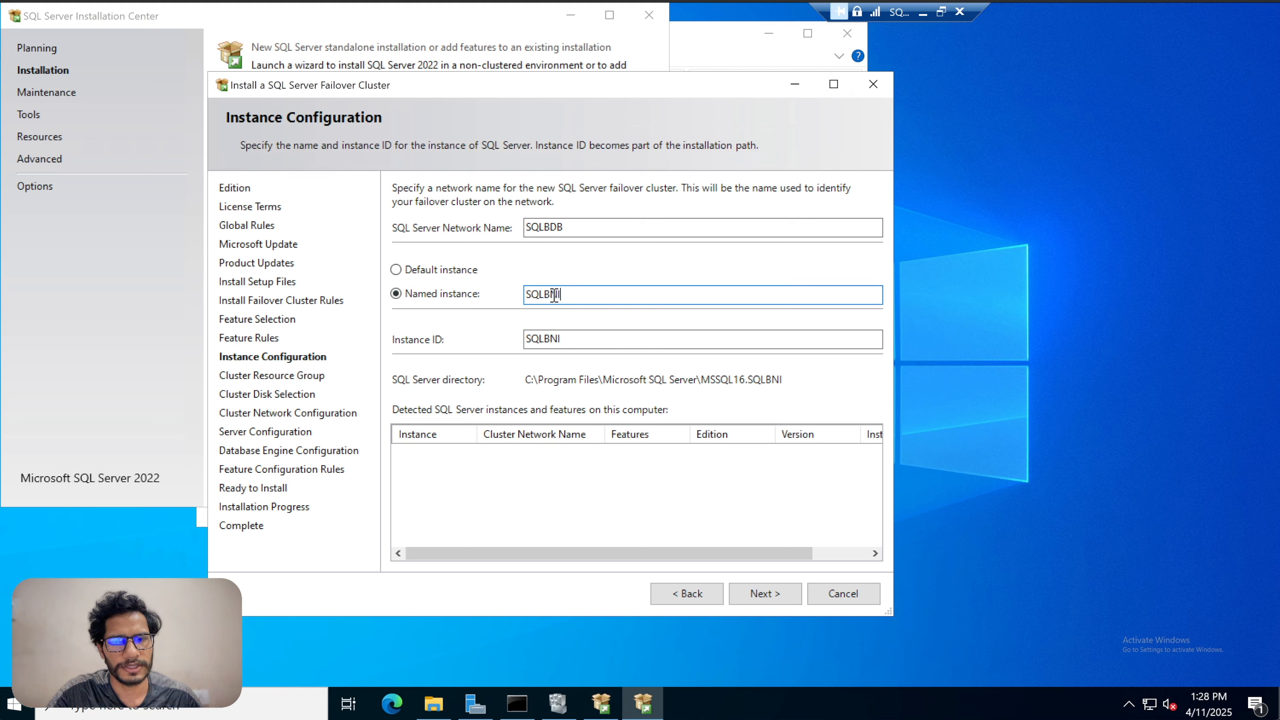
pyautogui.doubleClick(554, 296)
pyautogui.click(578, 296)
pyautogui.moveTo(560, 294); pyautogui.dragTo(545, 293)
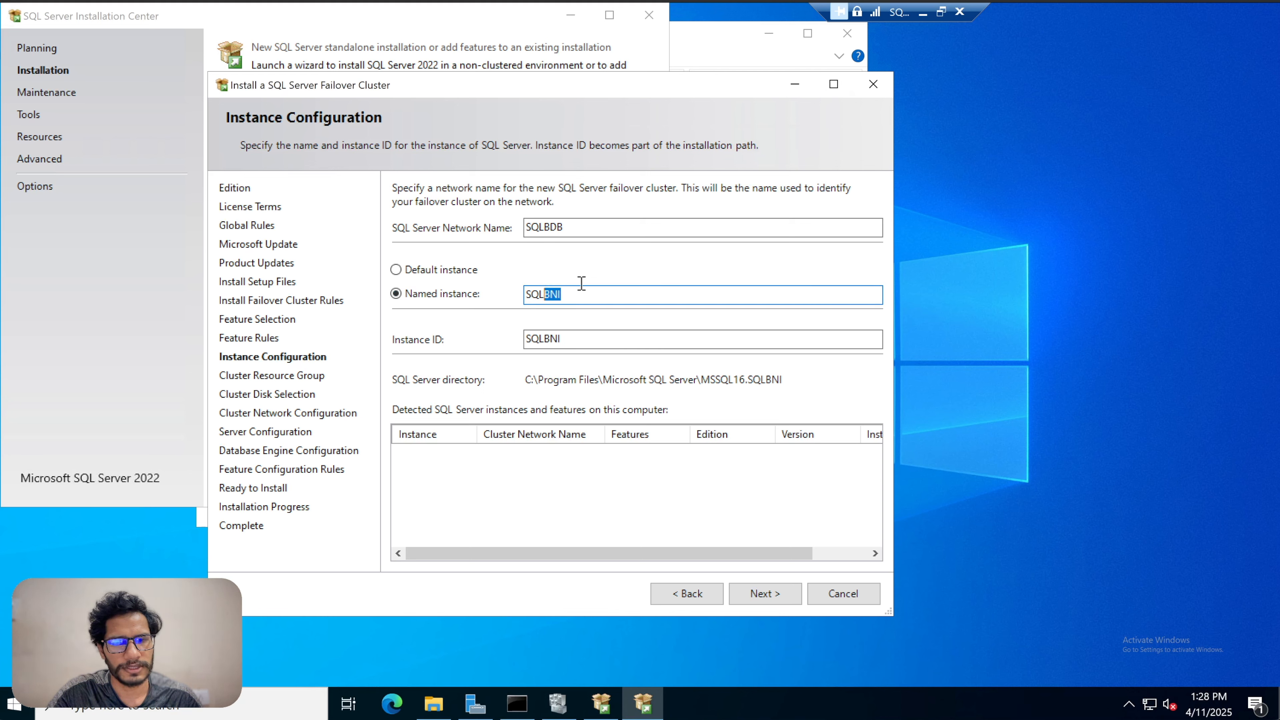
pyautogui.click(614, 252)
pyautogui.click(578, 225)
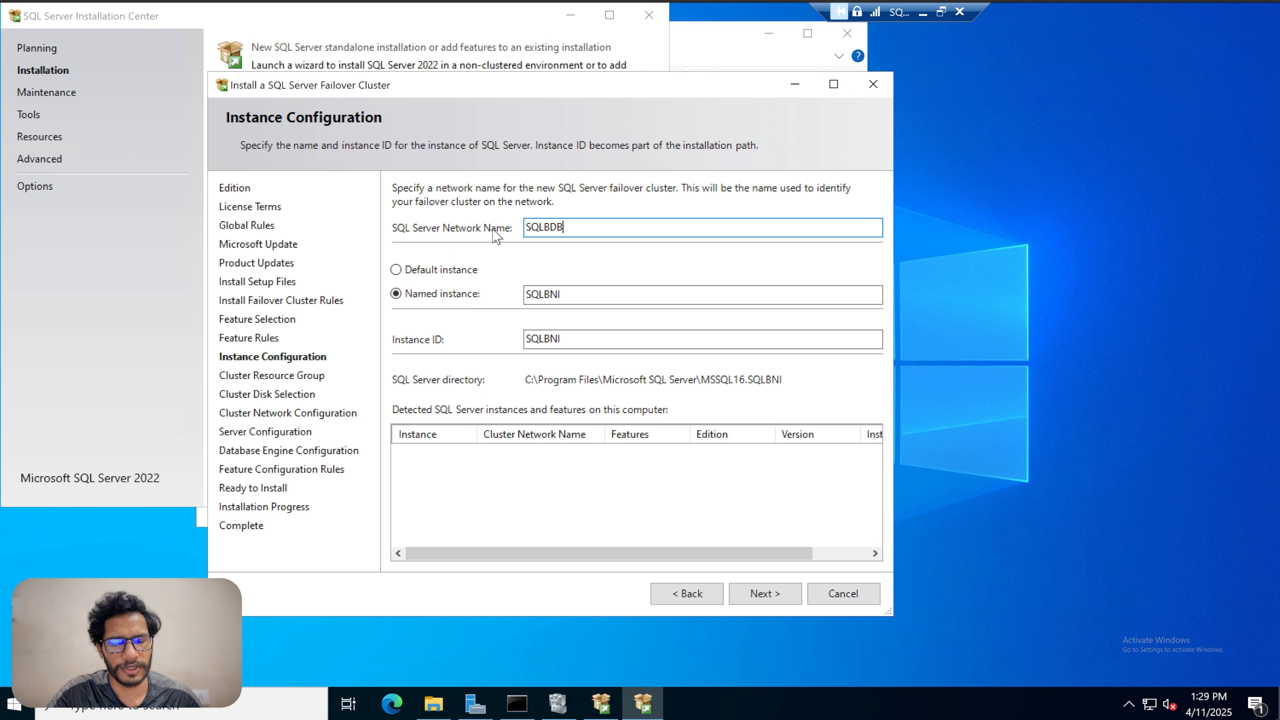
pyautogui.moveTo(570, 226); pyautogui.dragTo(517, 228)
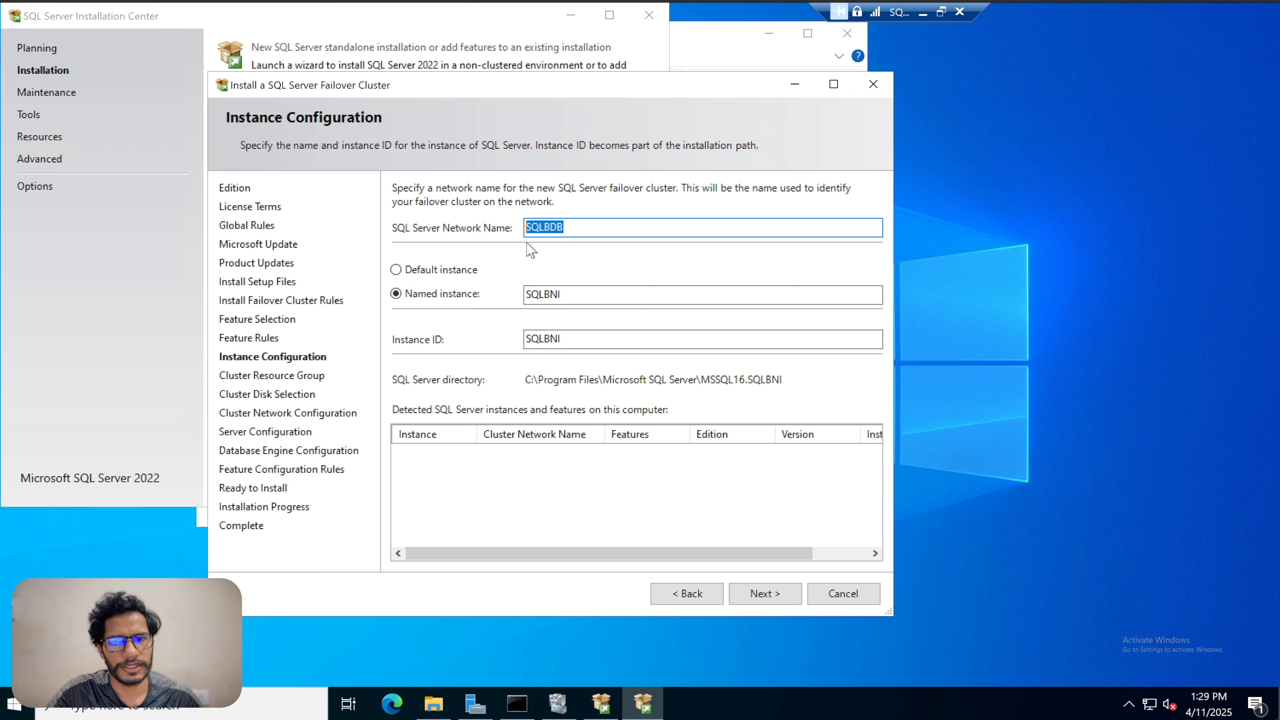
pyautogui.click(568, 228)
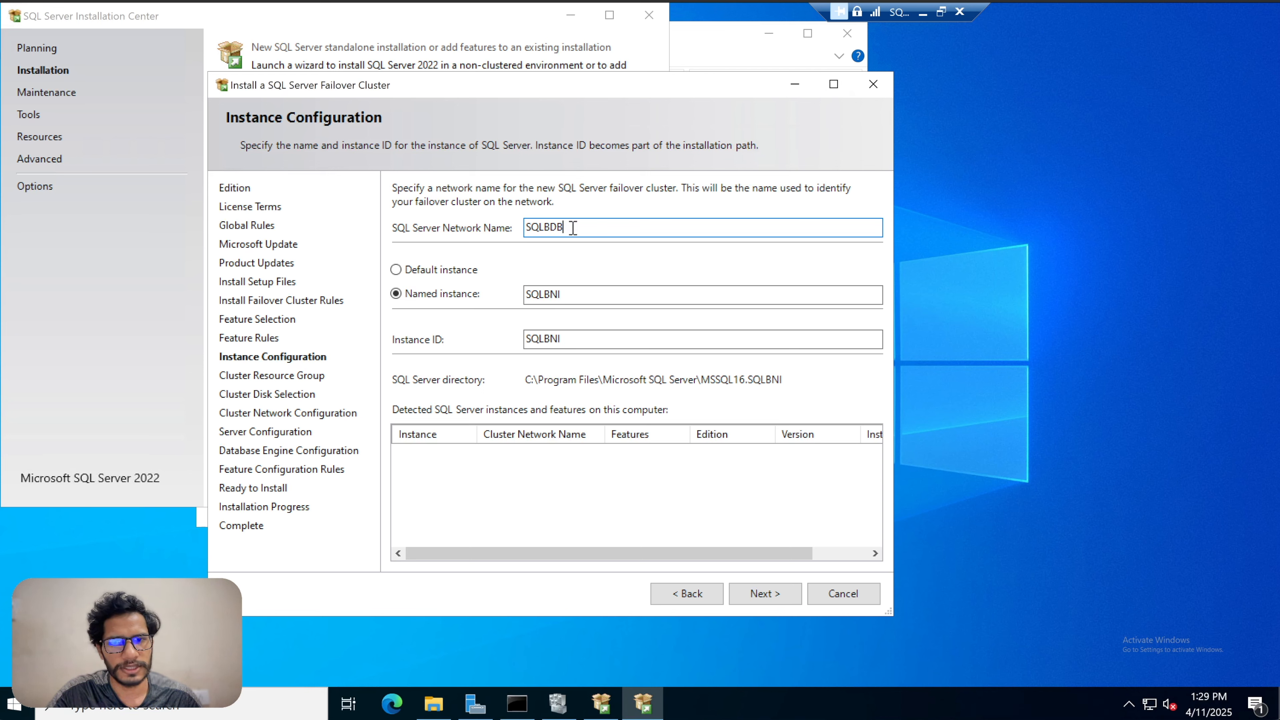
pyautogui.moveTo(577, 228); pyautogui.dragTo(499, 235)
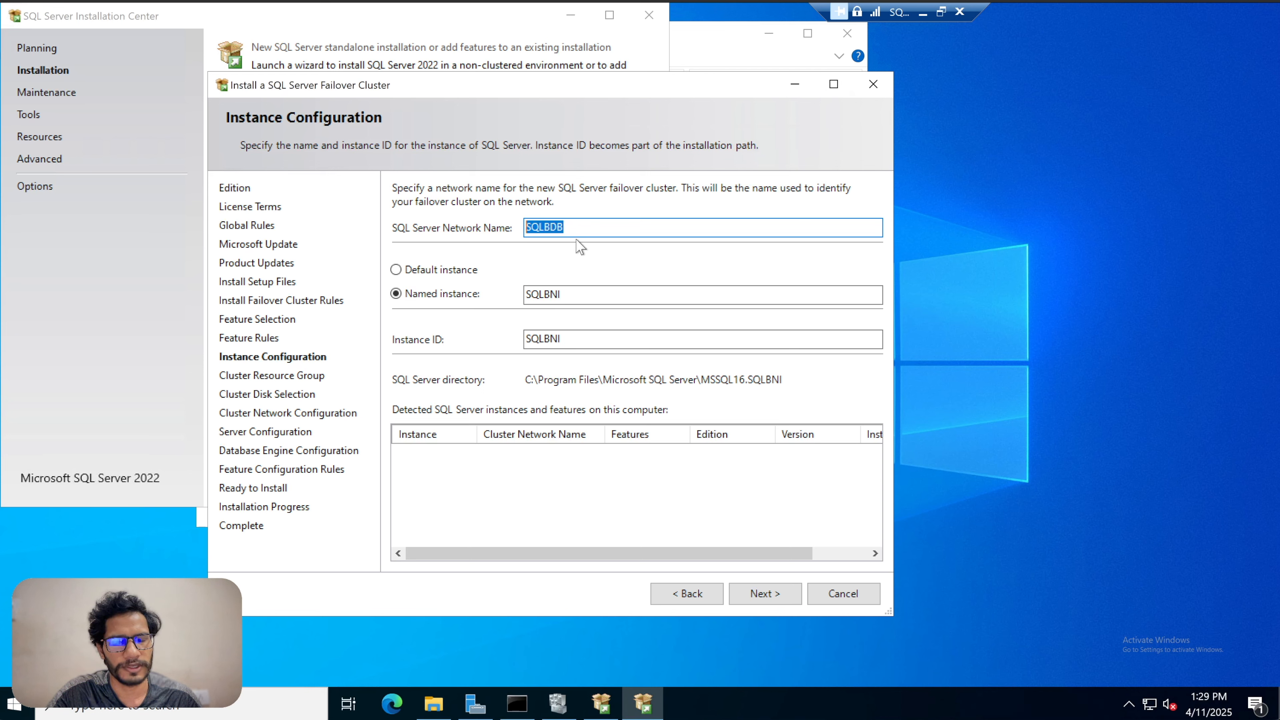
pyautogui.click(586, 231)
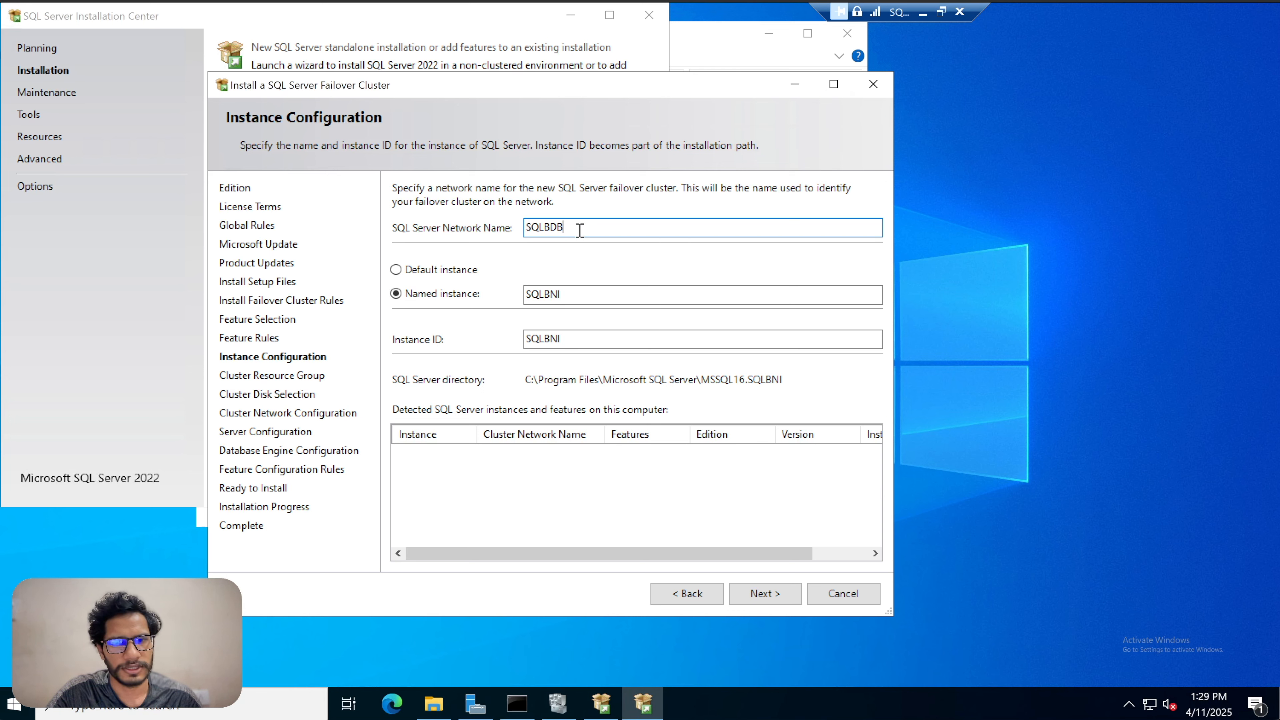
pyautogui.doubleClick(580, 231)
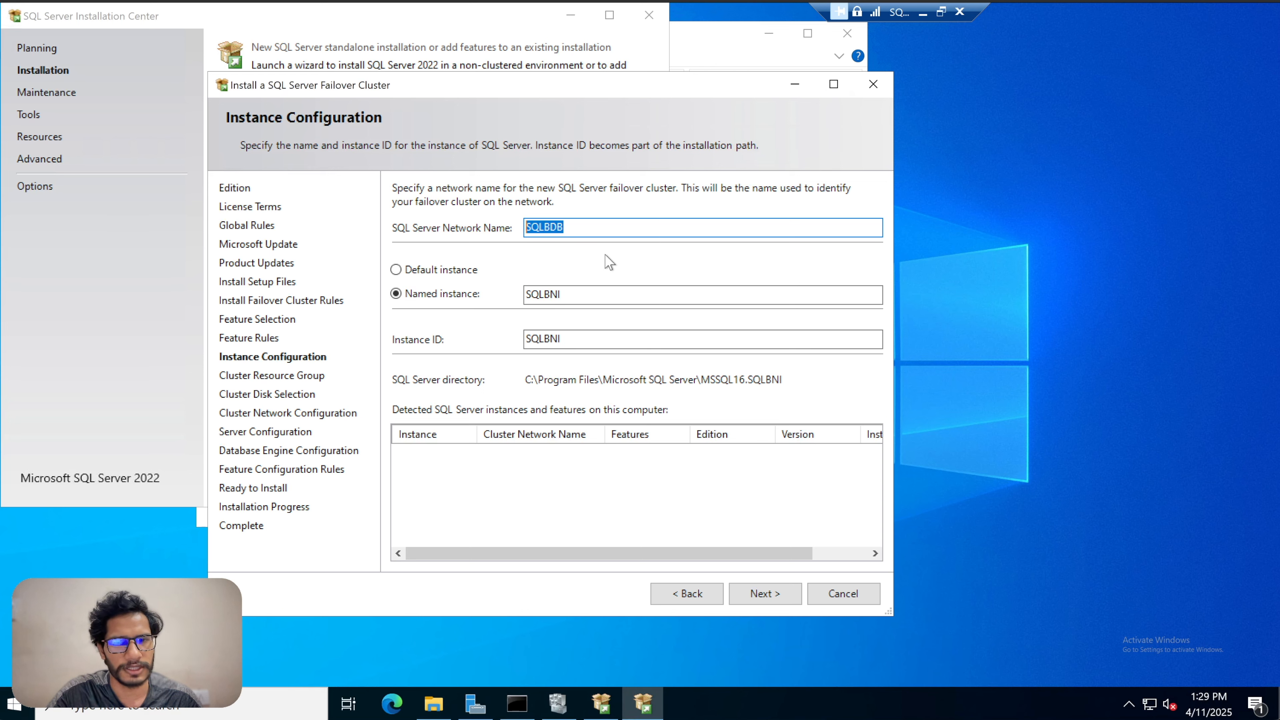
pyautogui.click(577, 228)
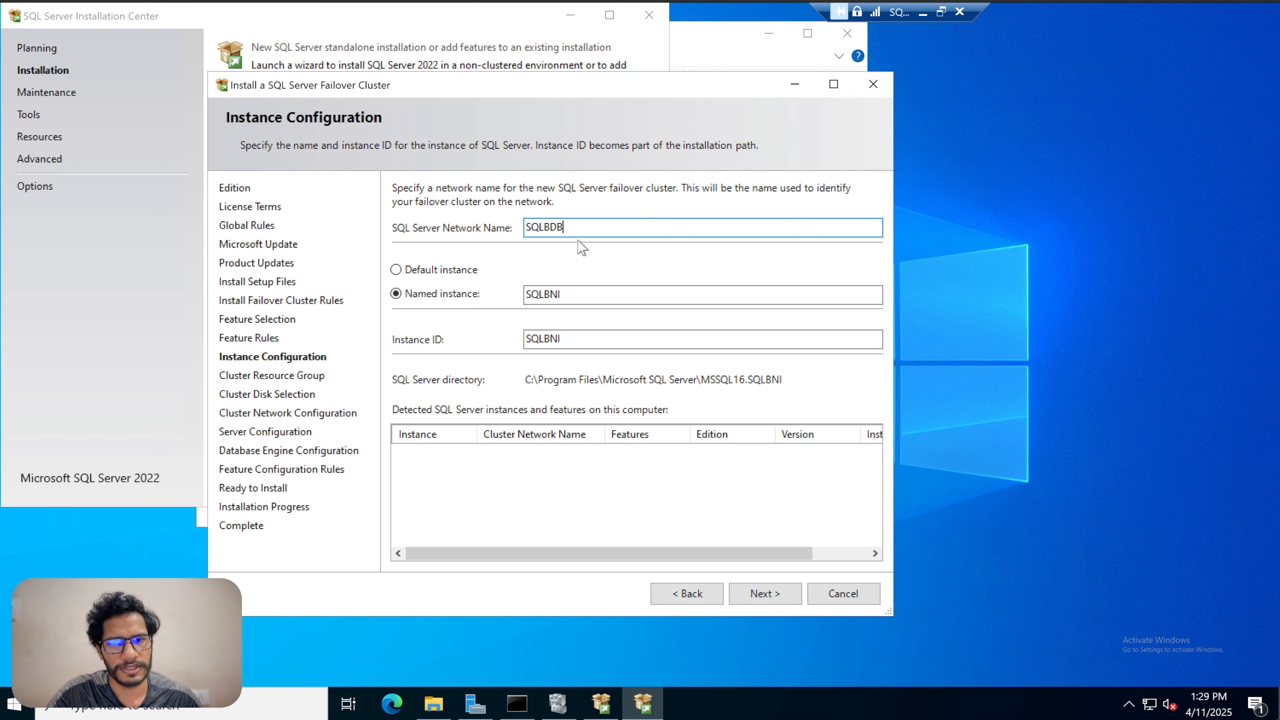
pyautogui.doubleClick(578, 227)
pyautogui.click(576, 226)
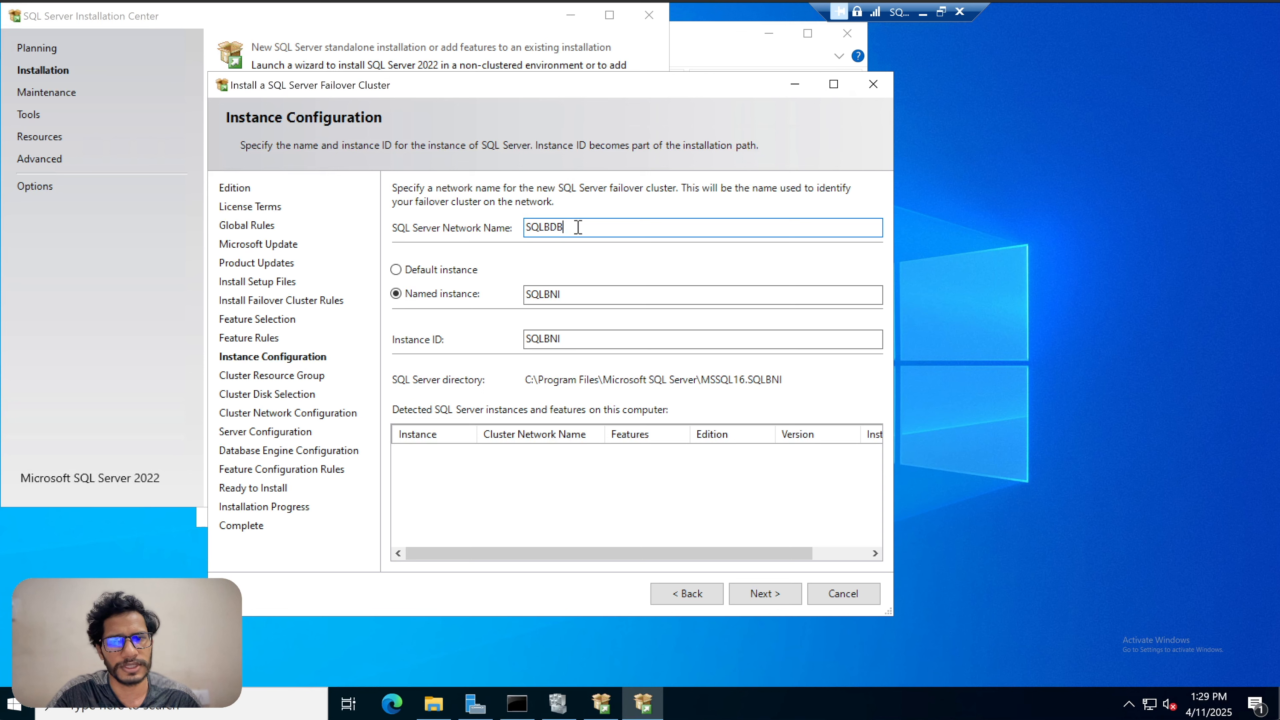
pyautogui.doubleClick(578, 227)
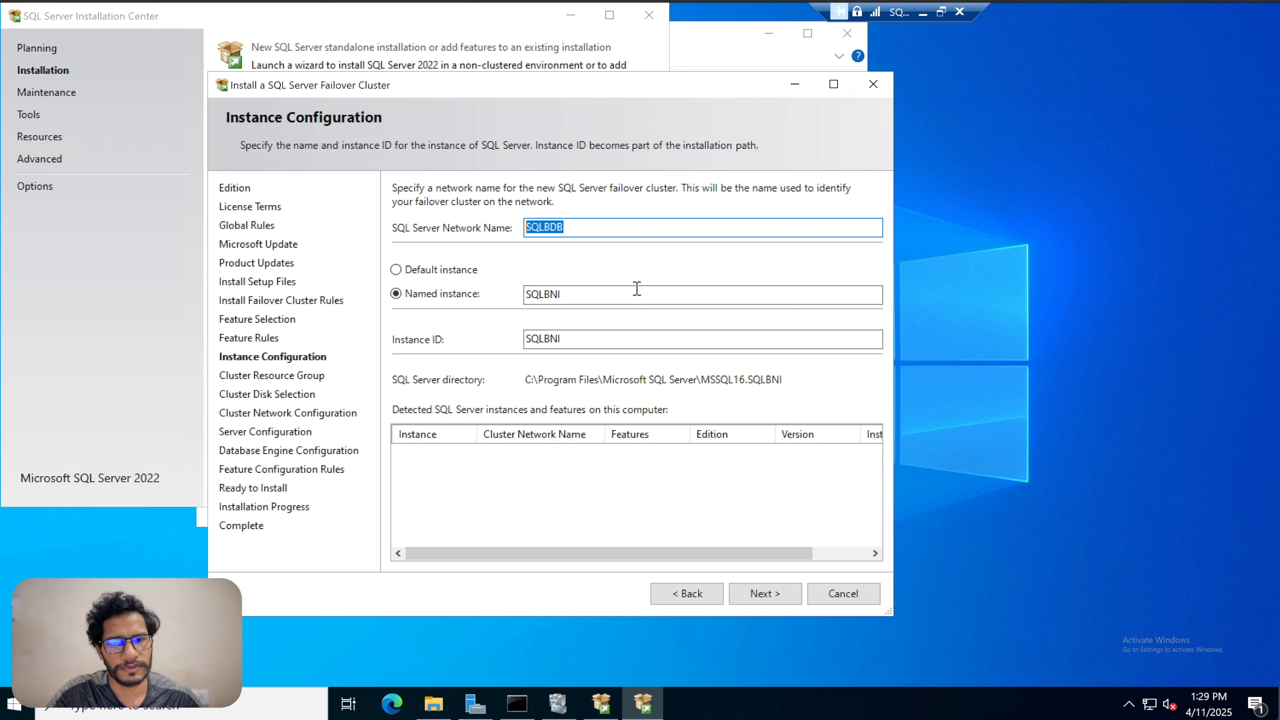
# - Keep the proposed cluster resource group, include the Data-Disk, Log-Disk and Temp-Disk shared disks, and continue to Cluster Network Configuration
pyautogui.click(763, 593)
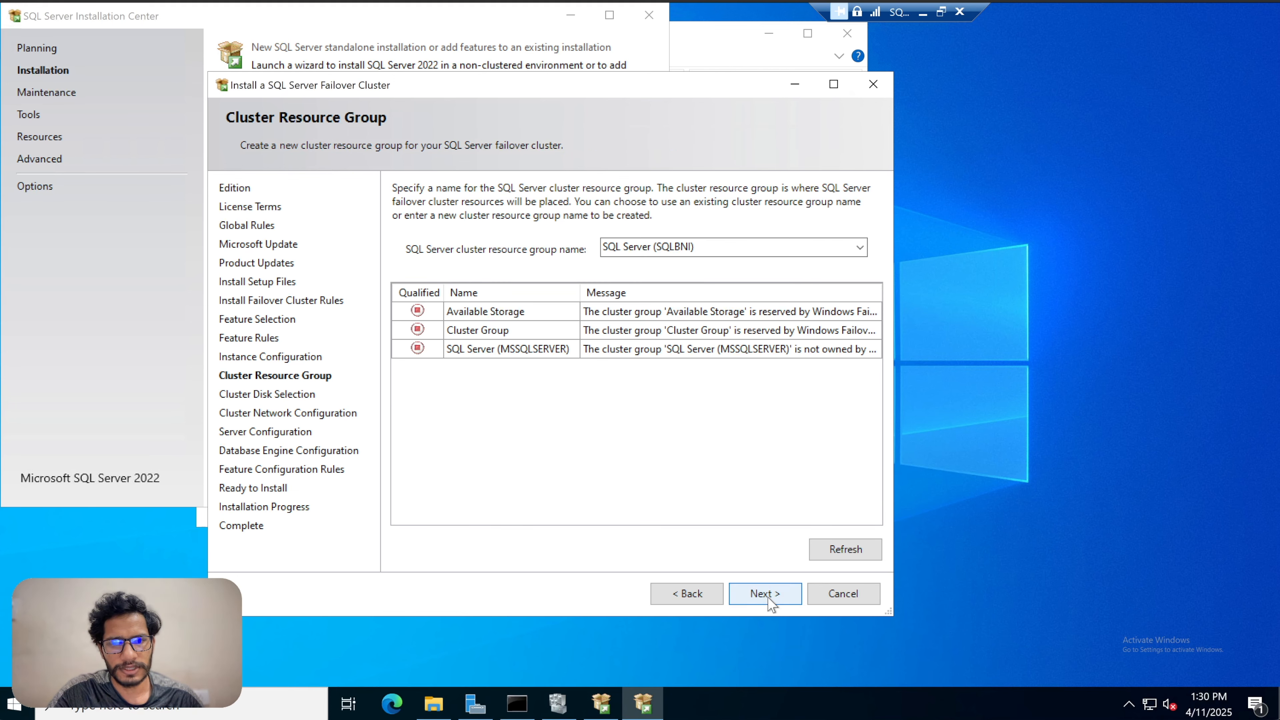
pyautogui.click(769, 599)
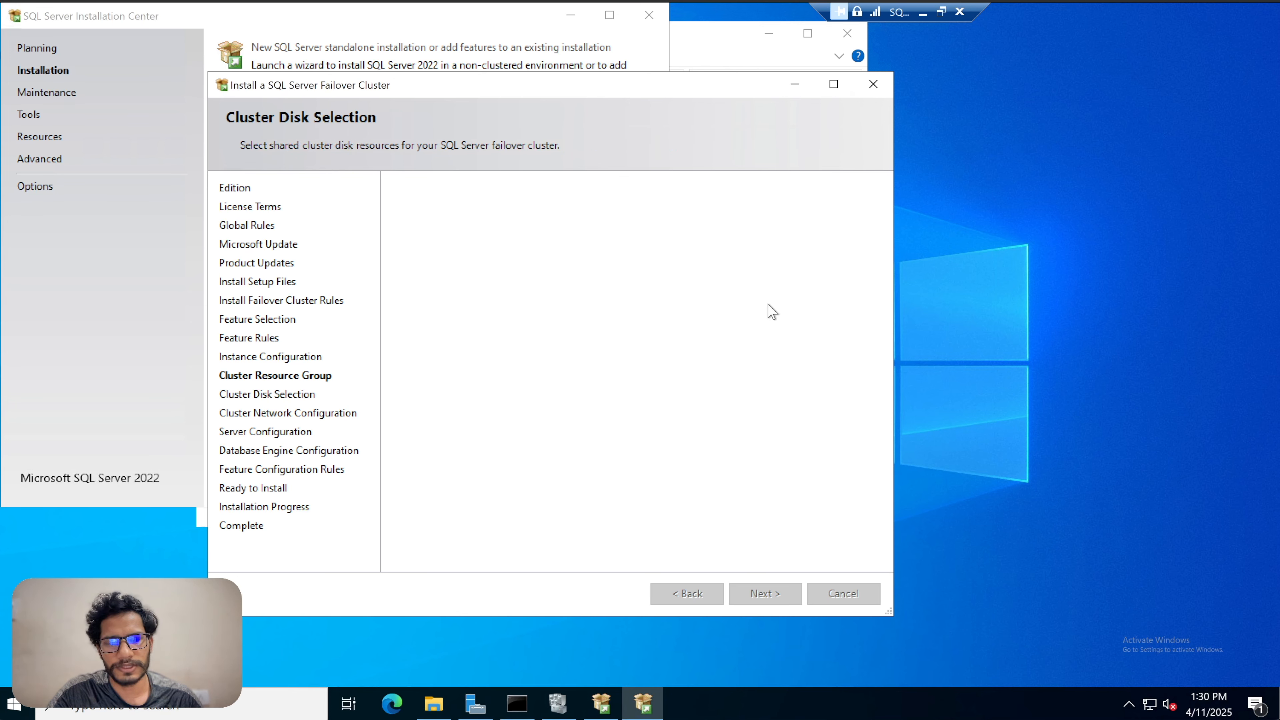
pyautogui.click(401, 269)
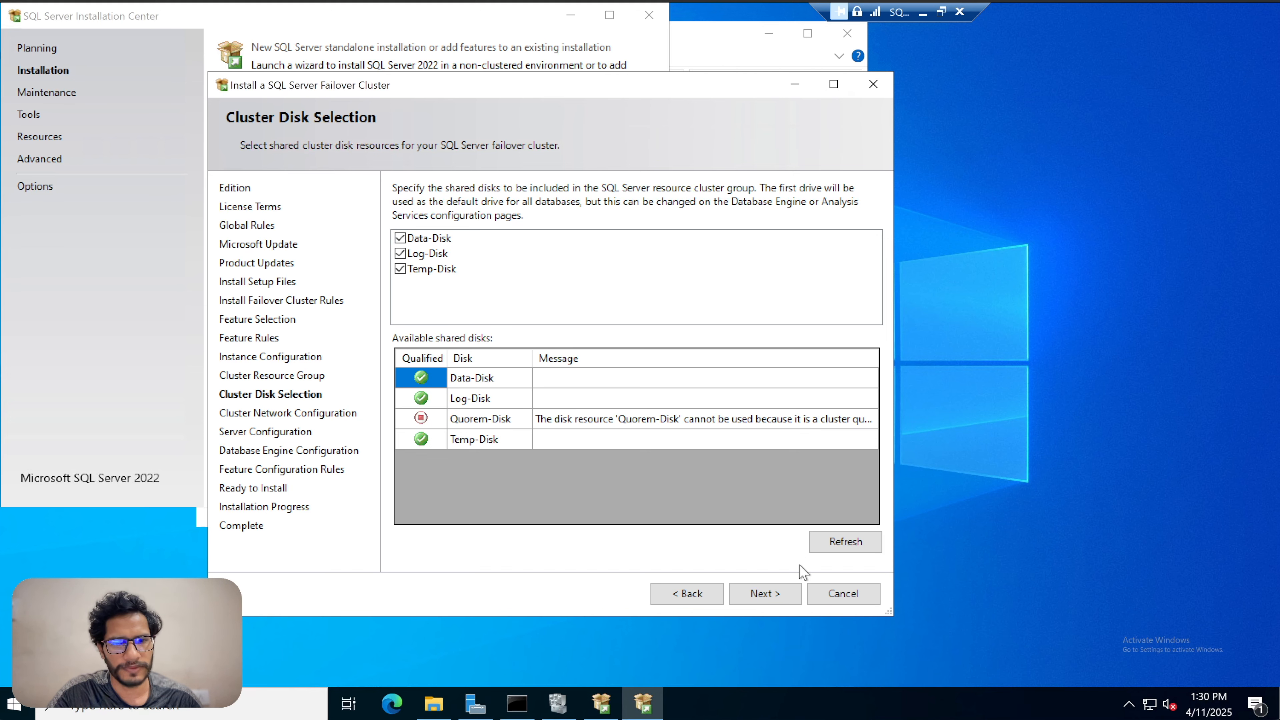
pyautogui.click(763, 594)
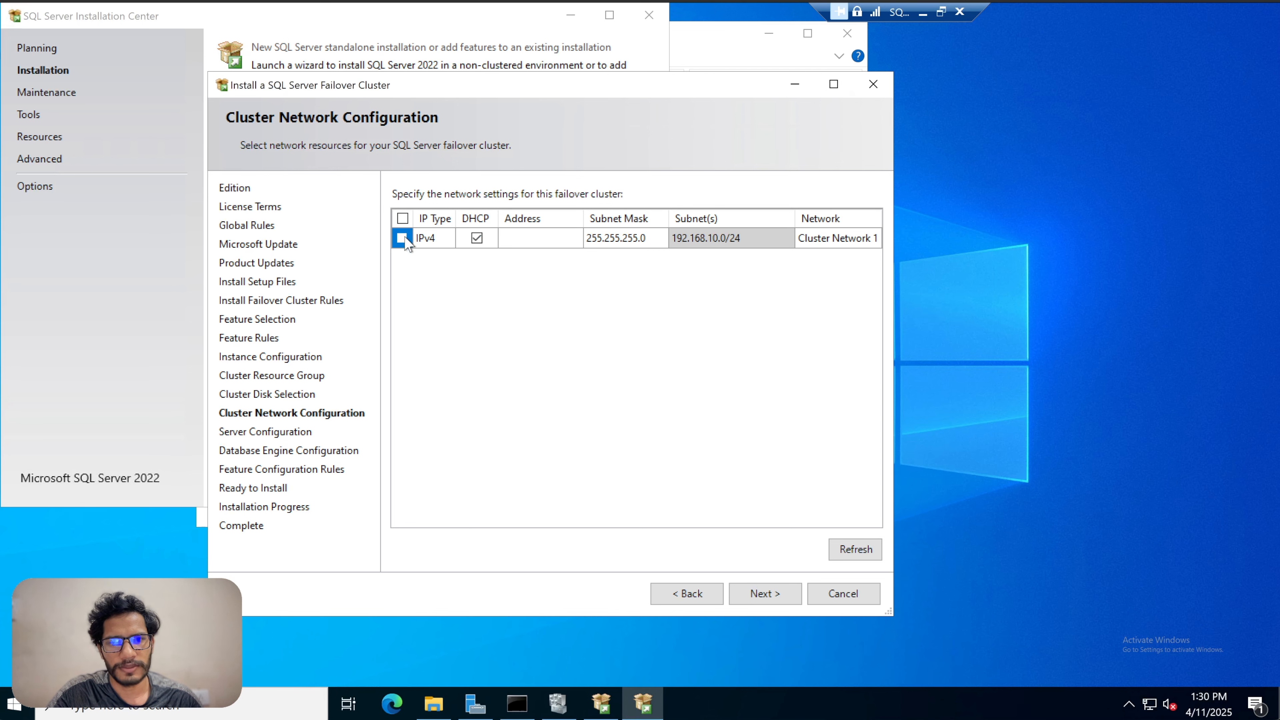
# - Enable the IPv4 network without DHCP, assign the static address 192.168.10.51, and continue to Server Configuration
pyautogui.click(401, 239)
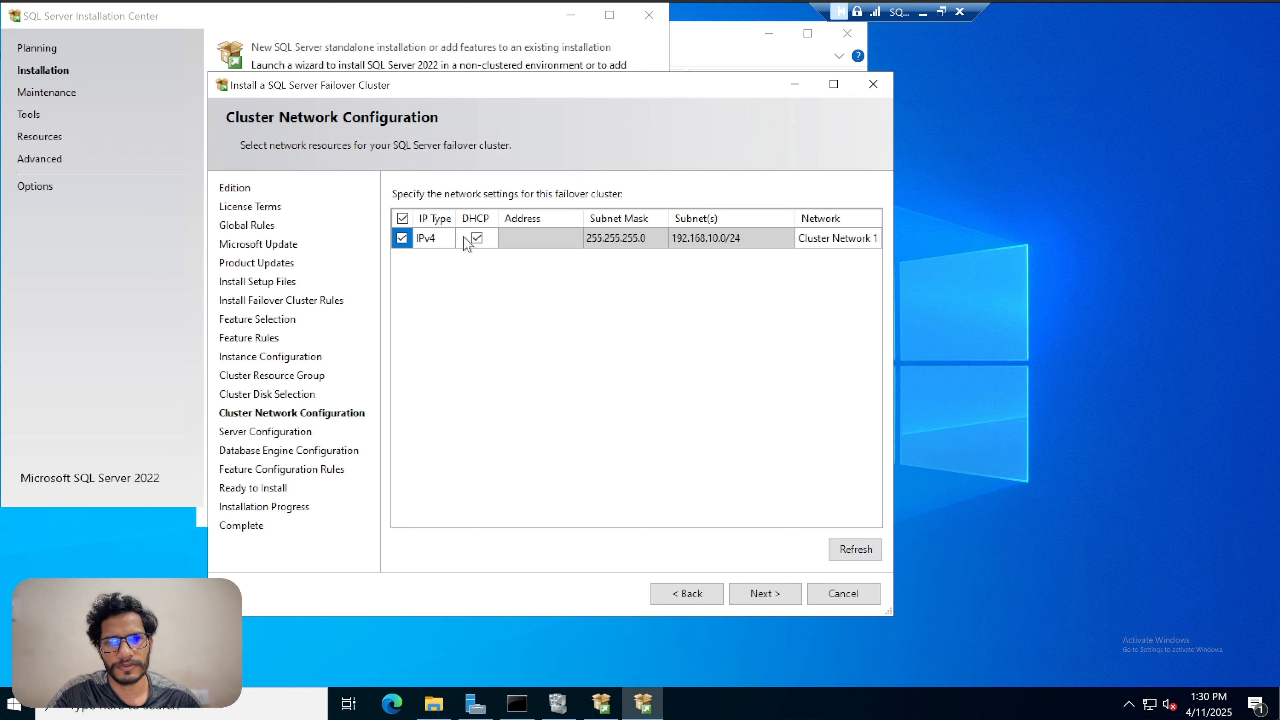
pyautogui.click(477, 238)
pyautogui.click(563, 241)
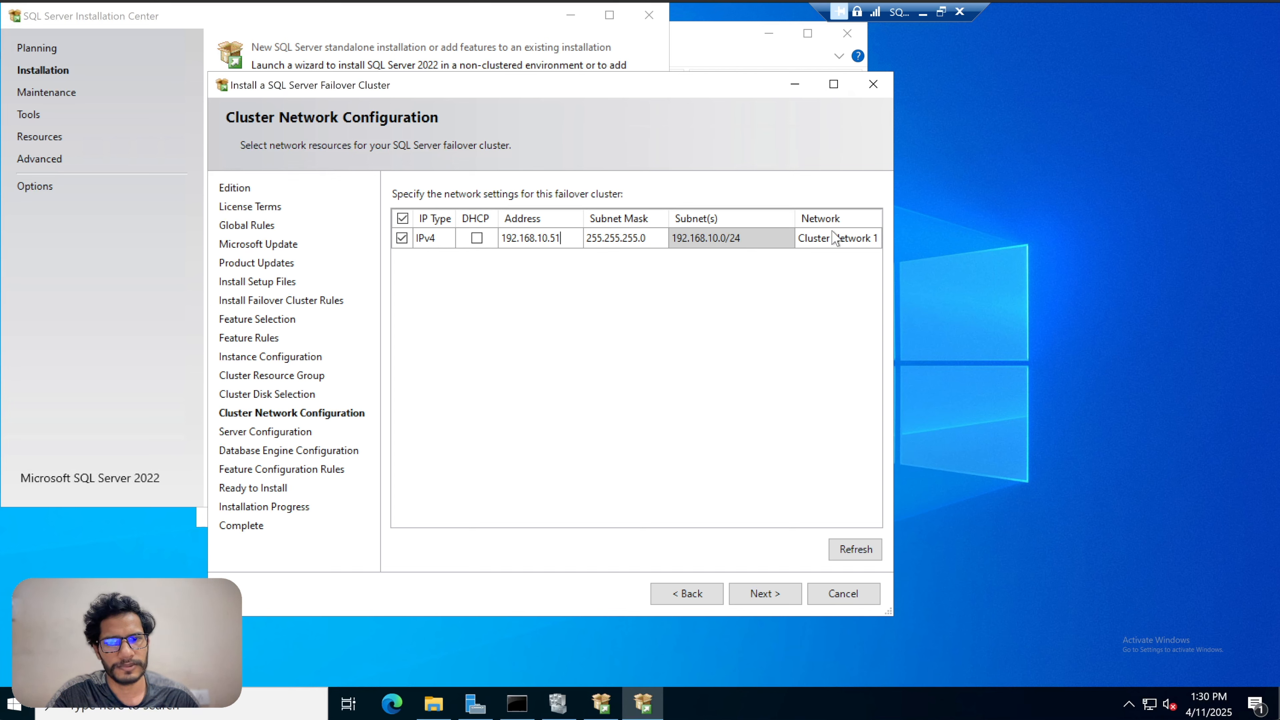
pyautogui.click(779, 599)
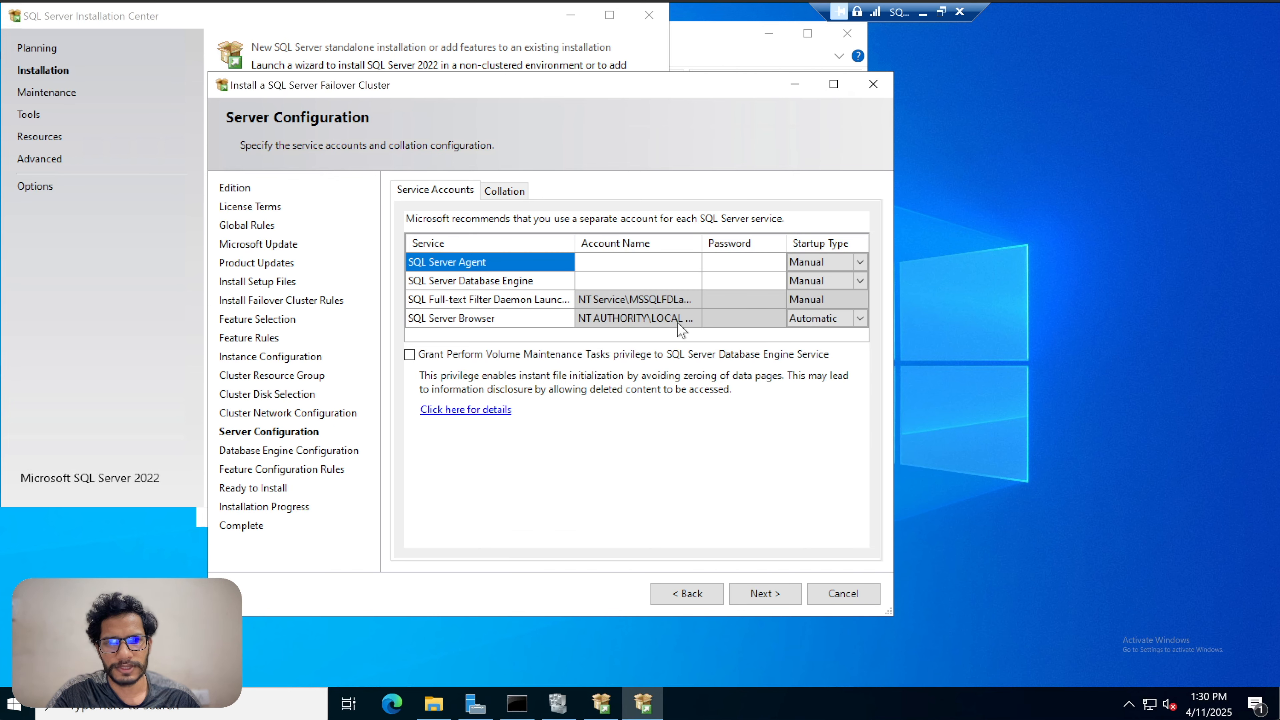
# - Search the directory for SQL and assign the SQLAgentSvc account to the SQL Server Agent service
pyautogui.click(617, 263)
pyautogui.click(693, 262)
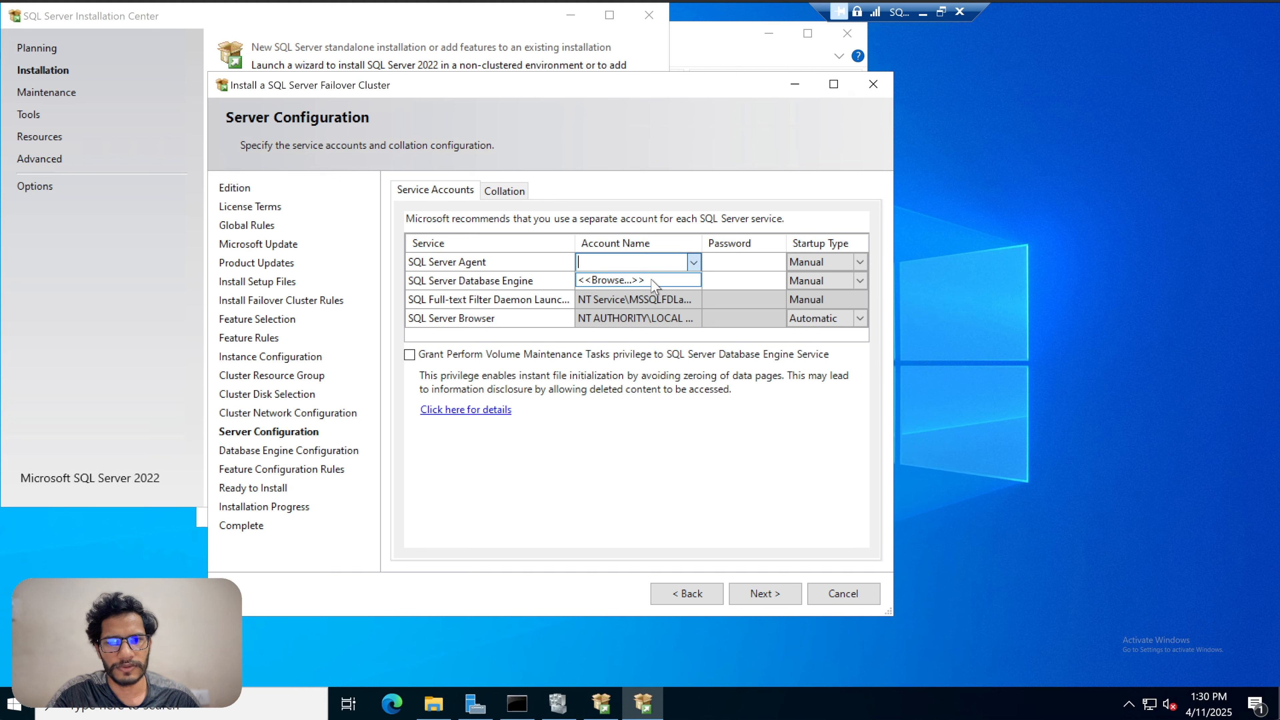
pyautogui.click(641, 280)
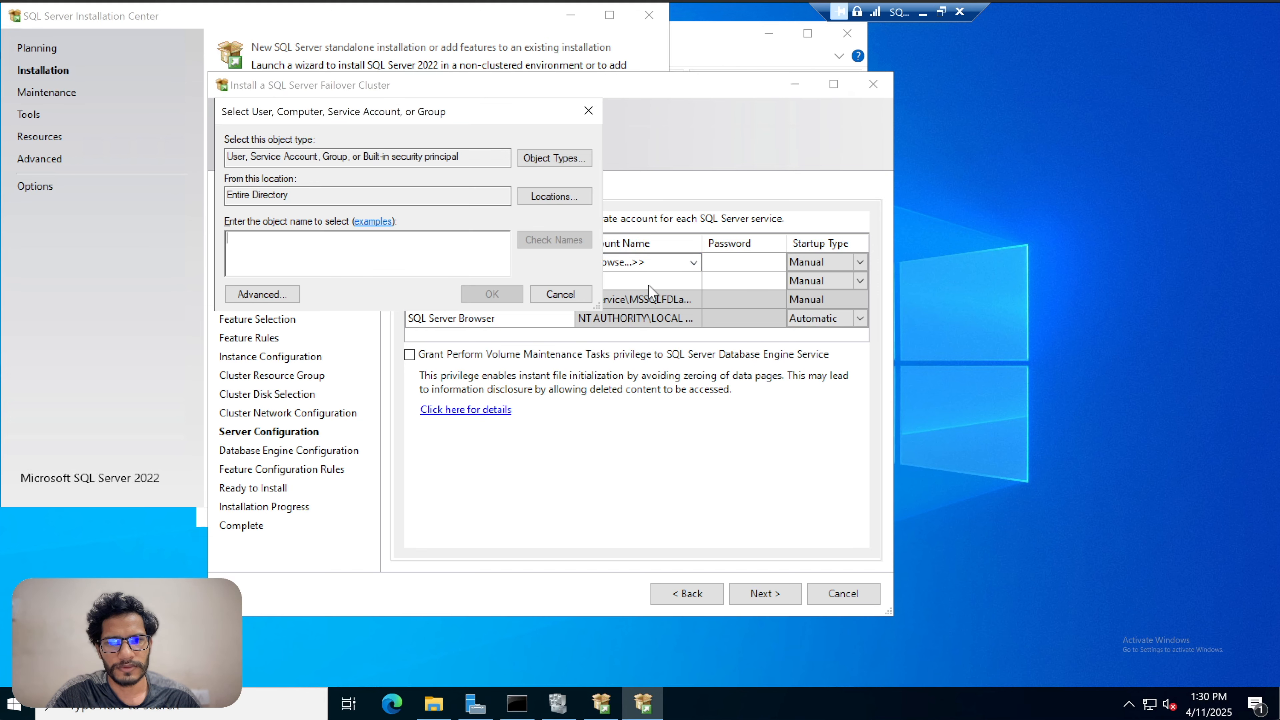
pyautogui.write('SQL')
pyautogui.press('Return')
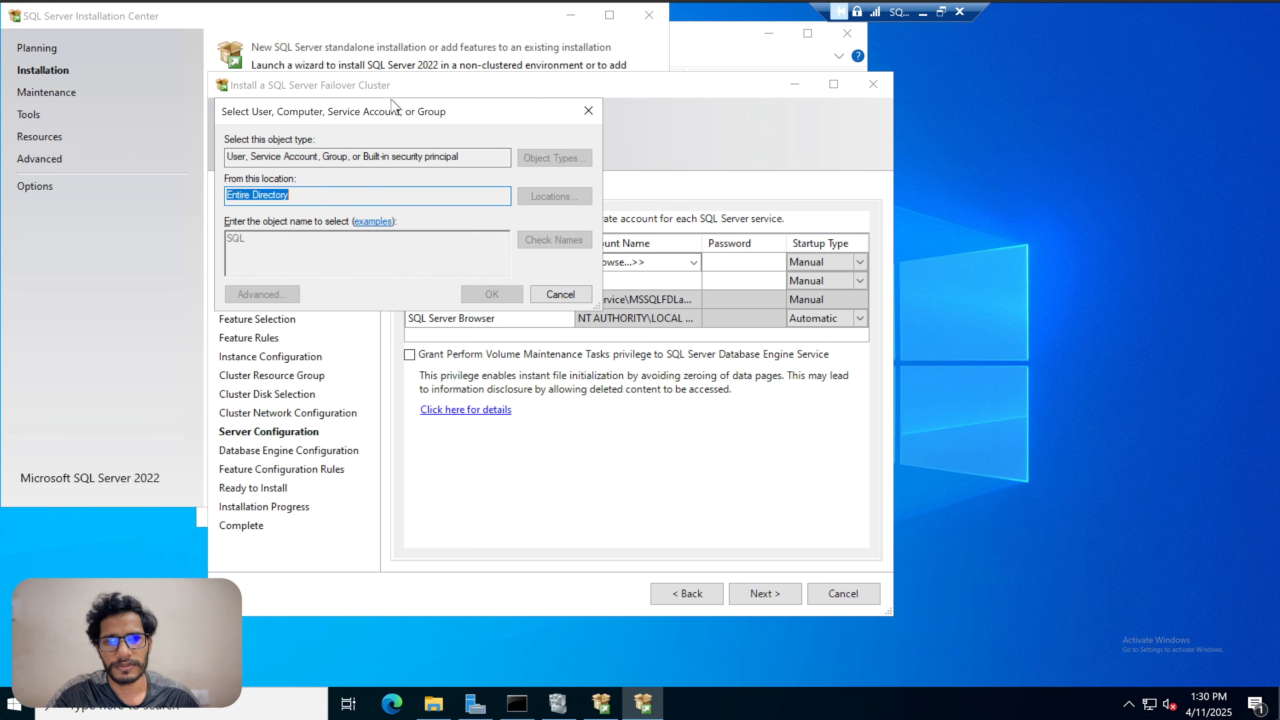
pyautogui.click(325, 252)
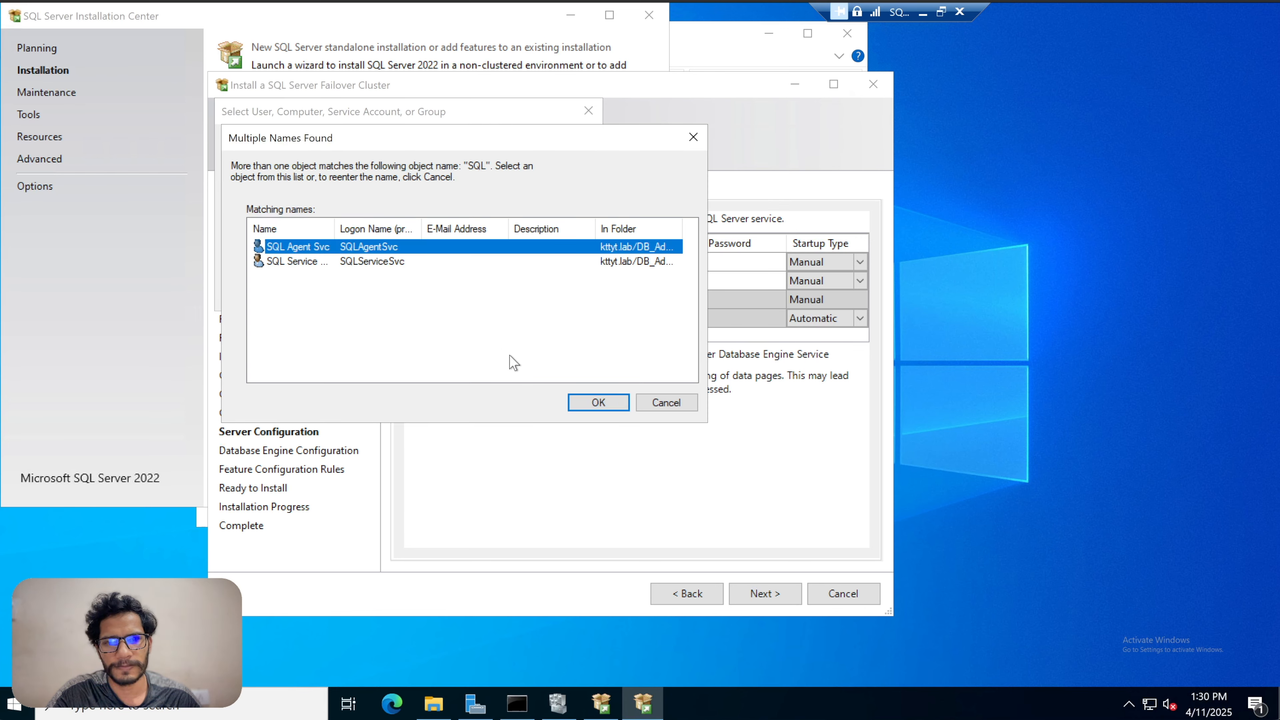
pyautogui.click(595, 402)
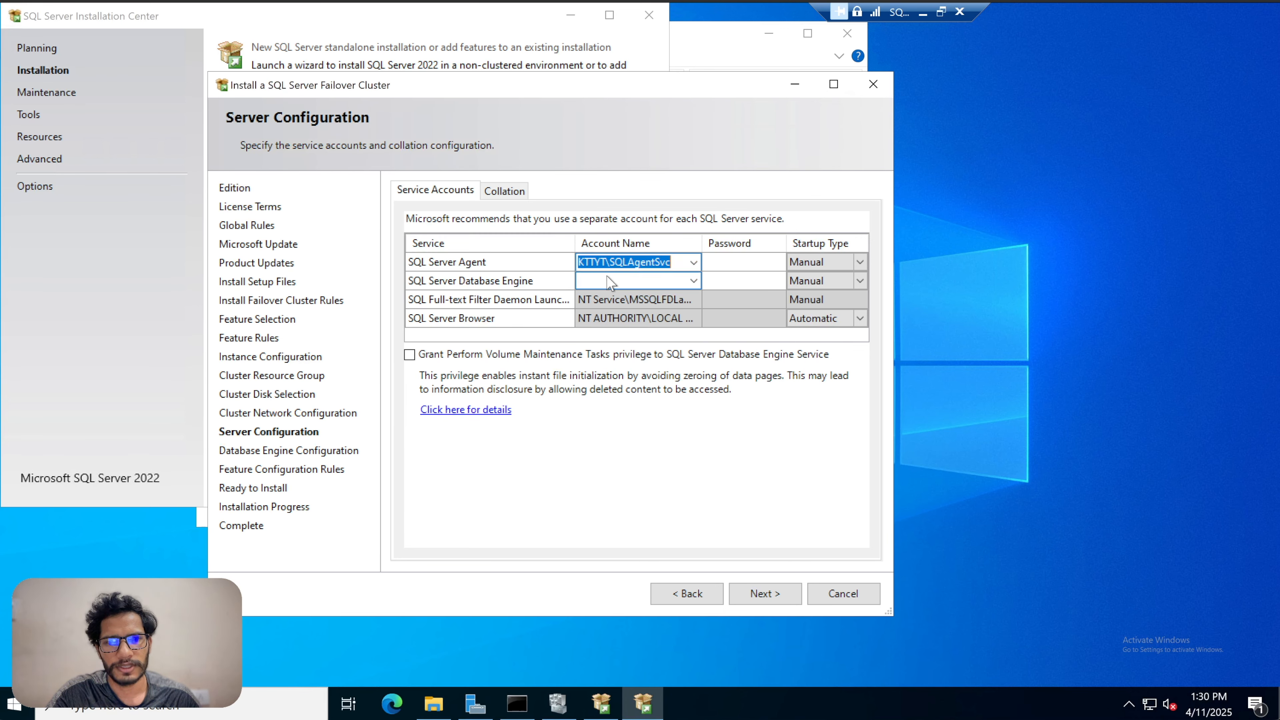
# - Assign the SQLServiceSvc directory account to the SQL Server Database Engine service and enter the passwords of both service accounts
pyautogui.click(694, 281)
pyautogui.click(597, 298)
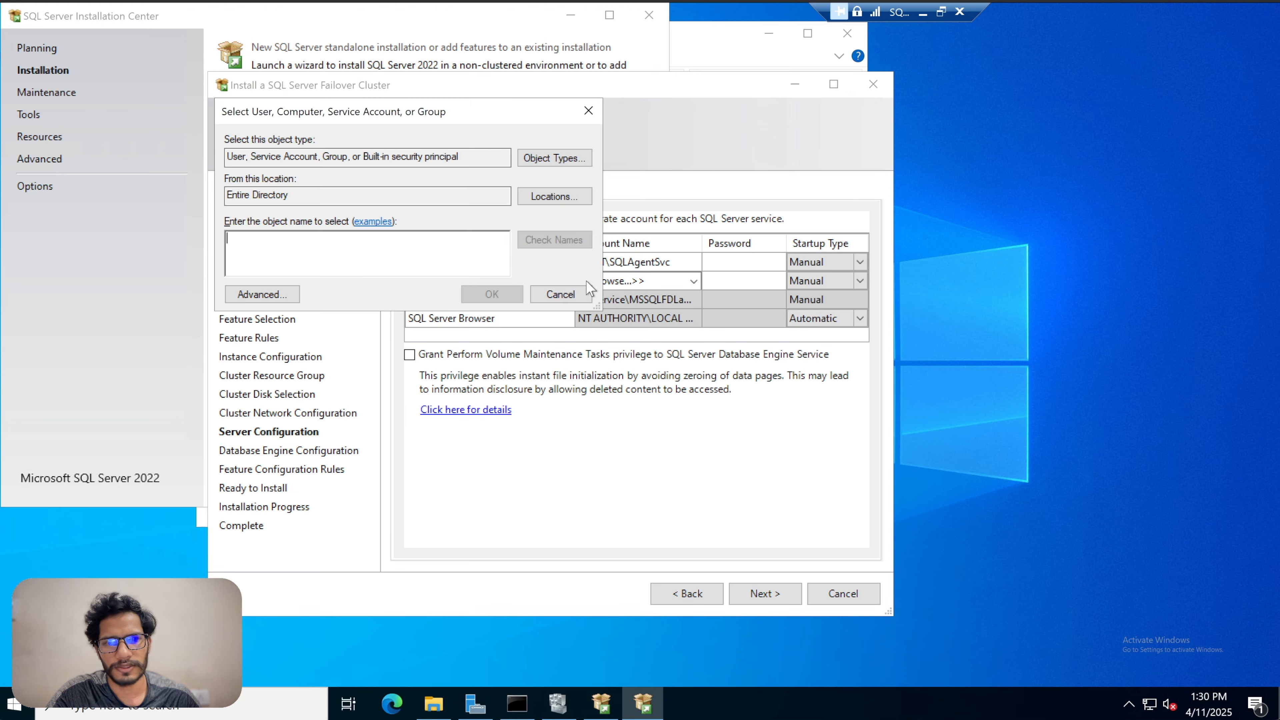
pyautogui.write('SQ')
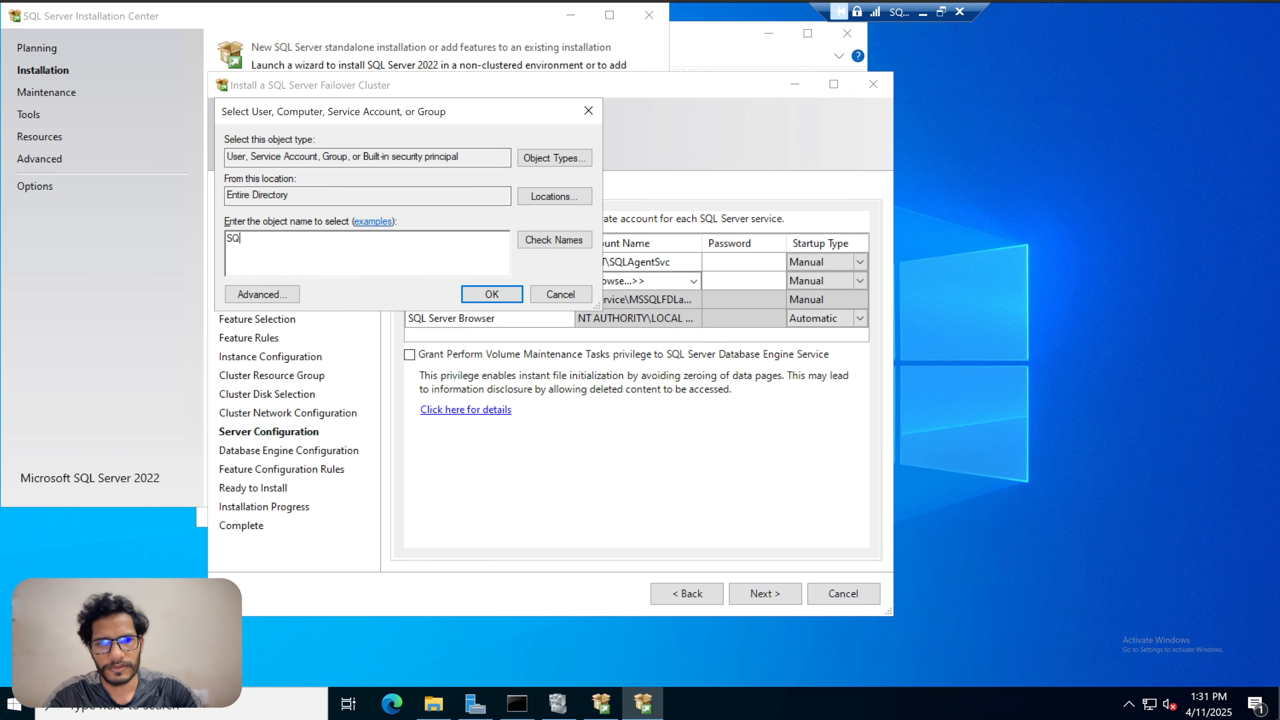
pyautogui.write('L')
pyautogui.press('Return')
pyautogui.click(318, 261)
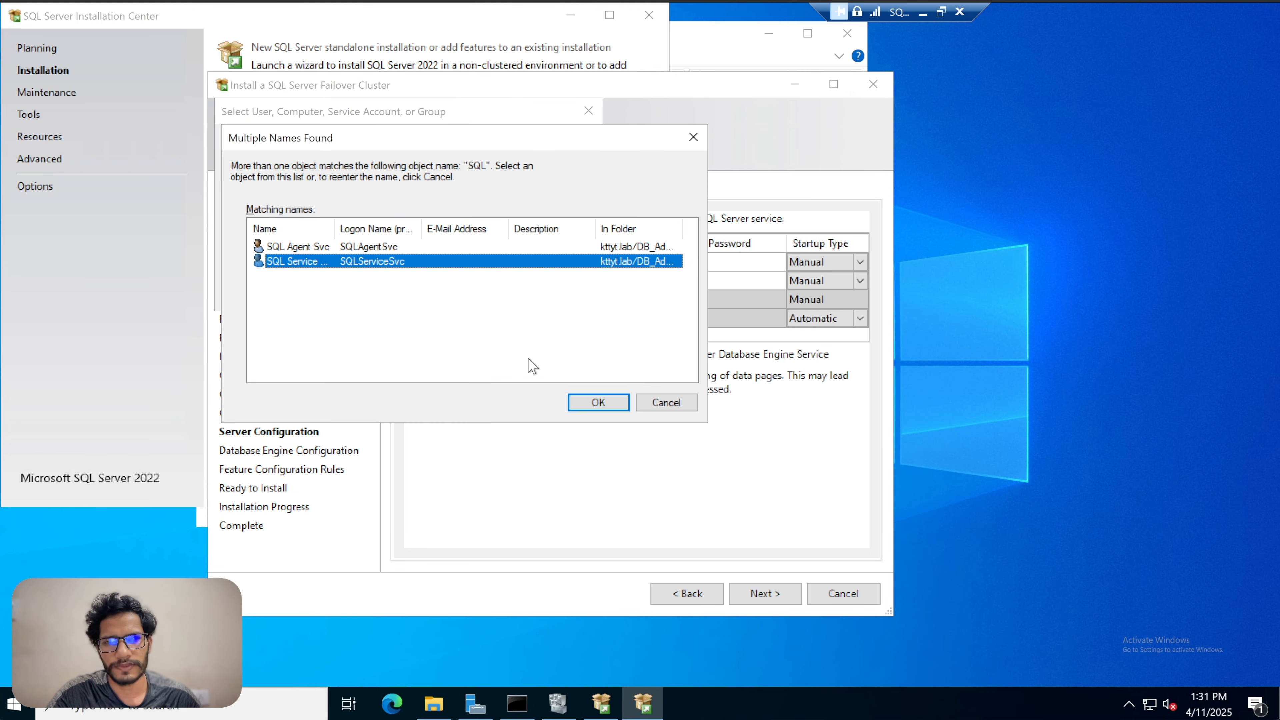
pyautogui.click(599, 402)
# - Grant the Perform Volume Maintenance Tasks privilege to the Database Engine service and continue to Database Engine Configuration
pyautogui.click(444, 354)
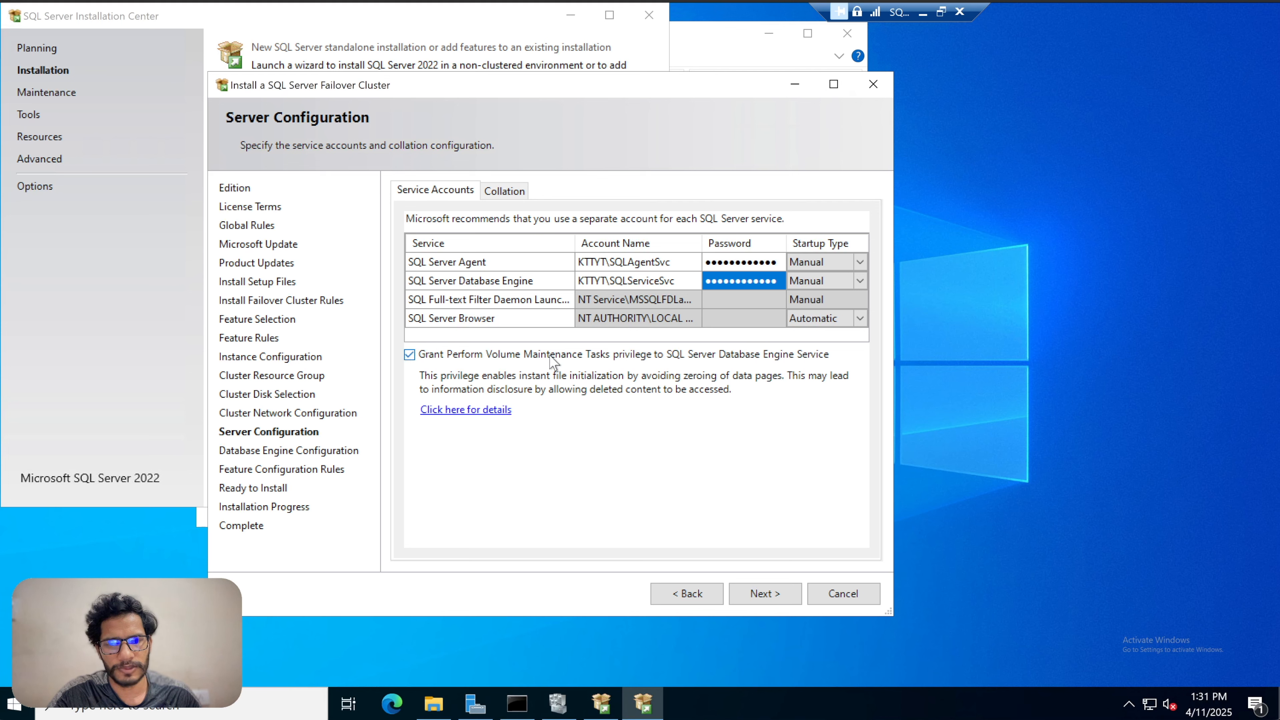
pyautogui.click(577, 356)
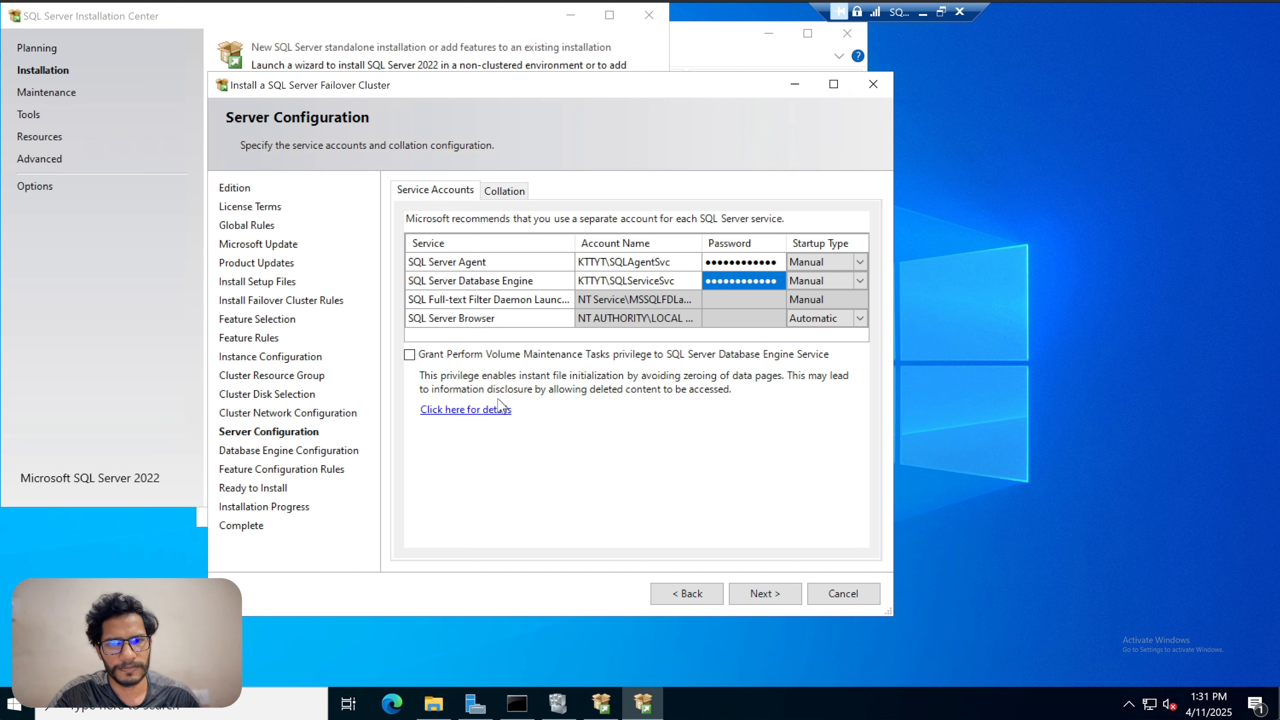
pyautogui.click(519, 359)
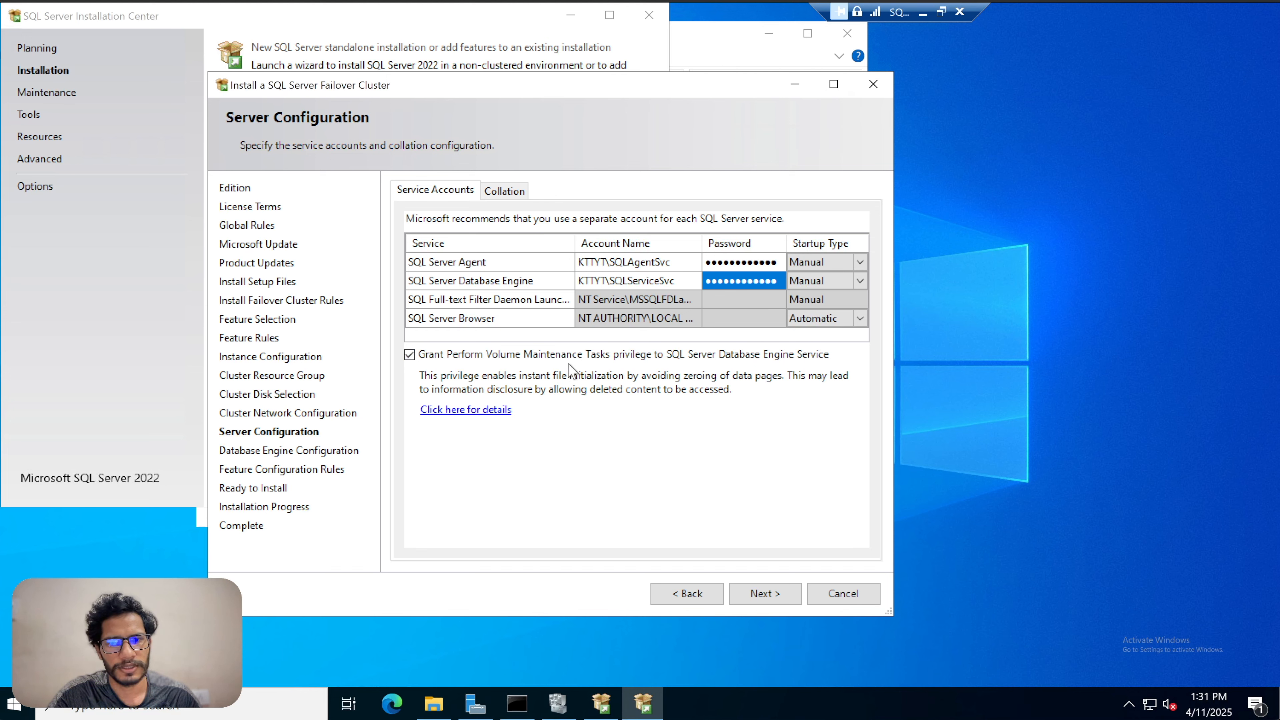
pyautogui.click(764, 595)
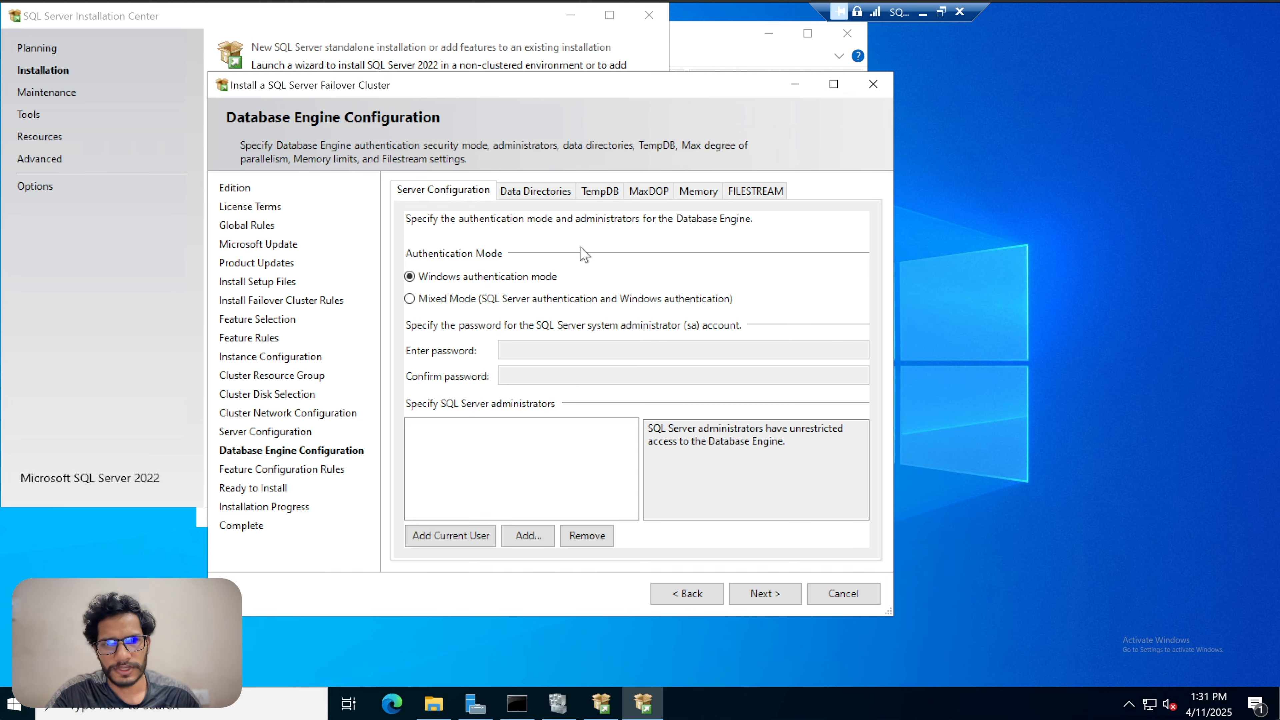
# - Choose Mixed Mode authentication and enter and confirm the password for the SQL Server system administrator (sa) account
pyautogui.click(489, 300)
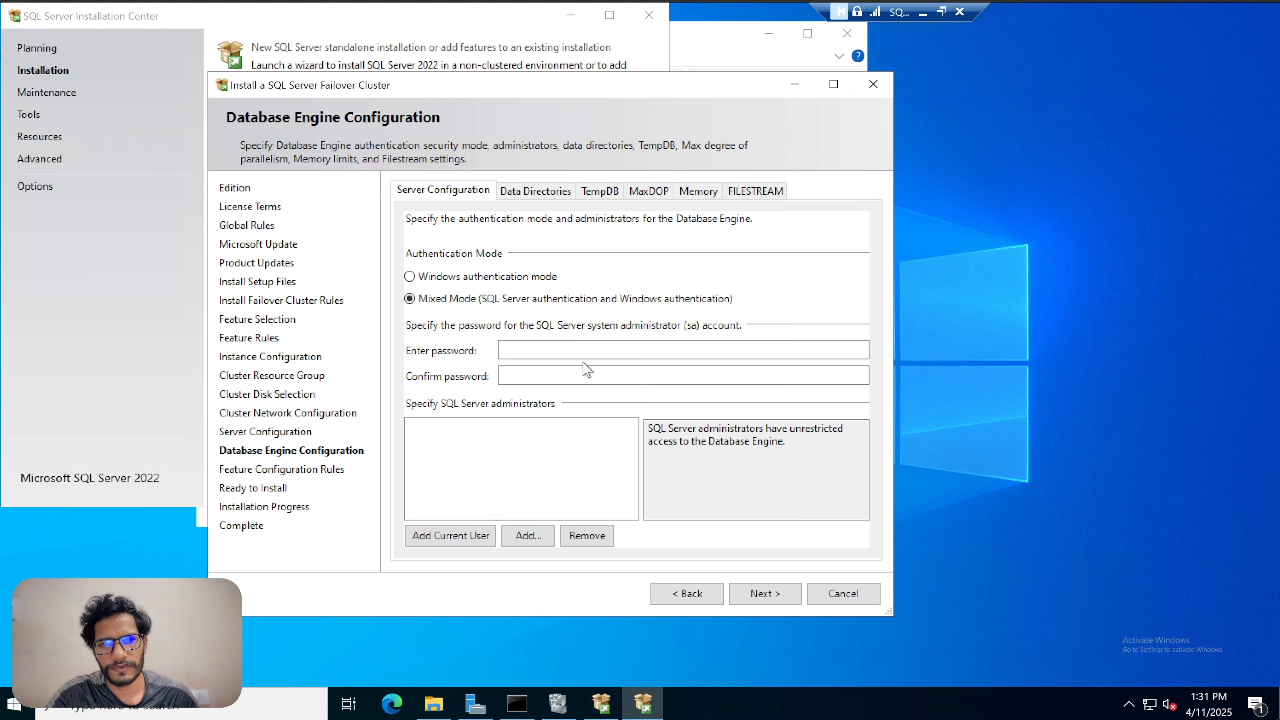
pyautogui.click(594, 353)
pyautogui.press('capslock')
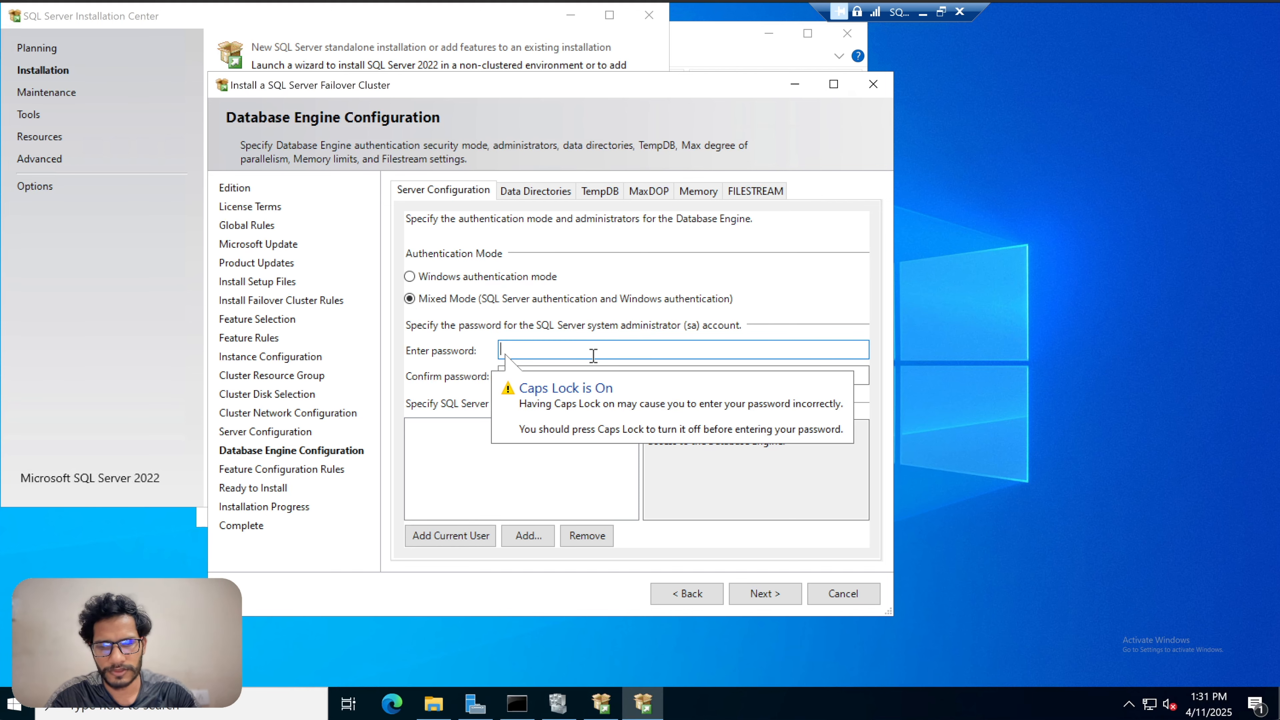
pyautogui.write('•')
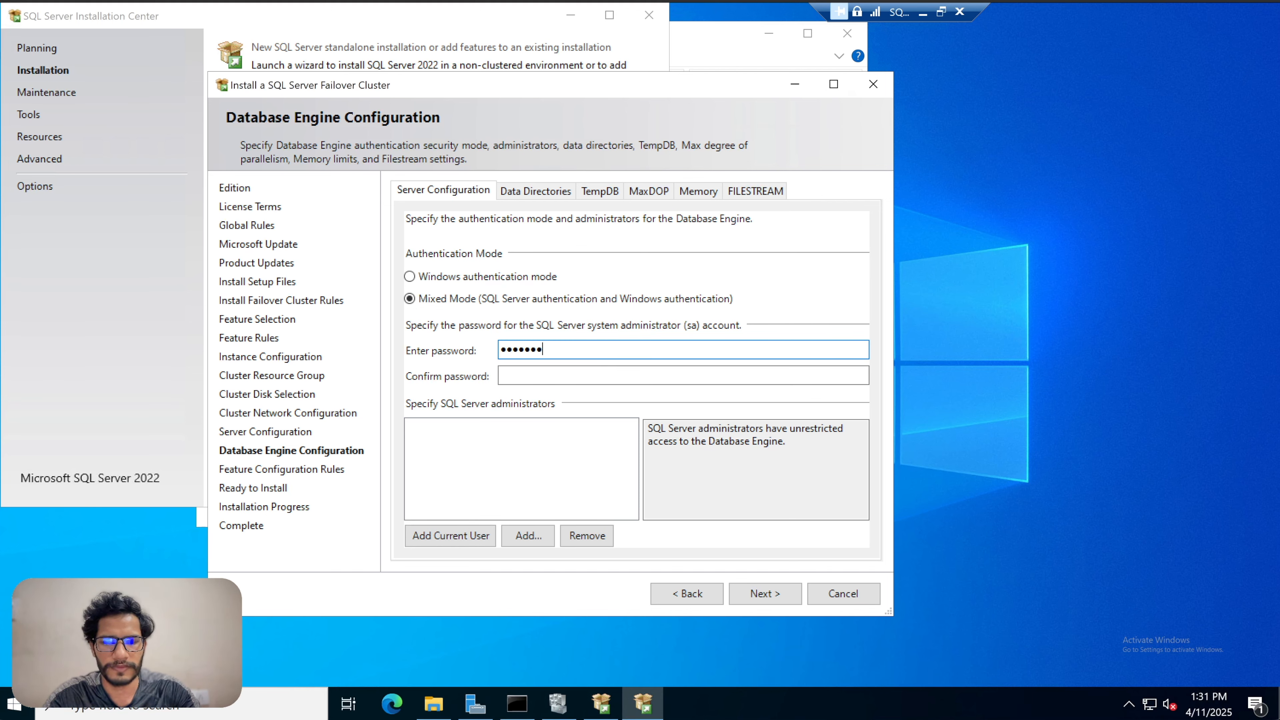
pyautogui.press('Tab')
pyautogui.write('•••••••••')
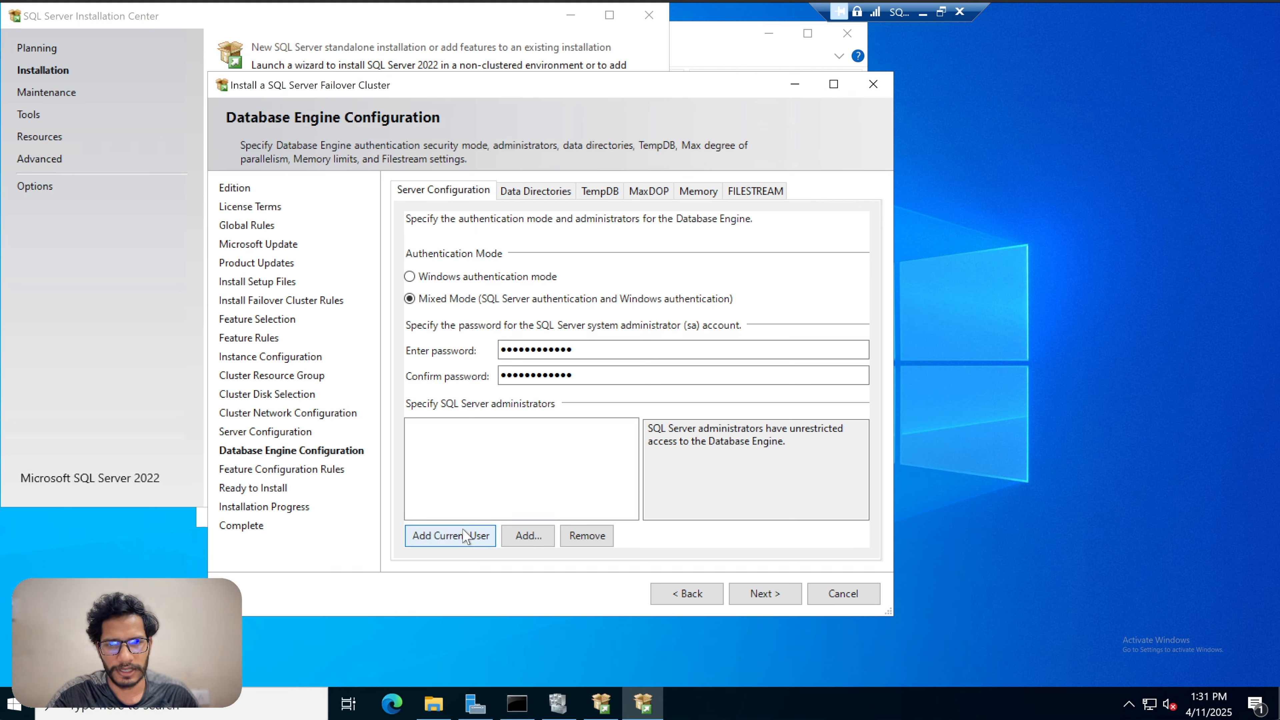
# - Add the current user and the DBA_Admins directory group as SQL Server administrators
pyautogui.click(451, 535)
pyautogui.click(527, 535)
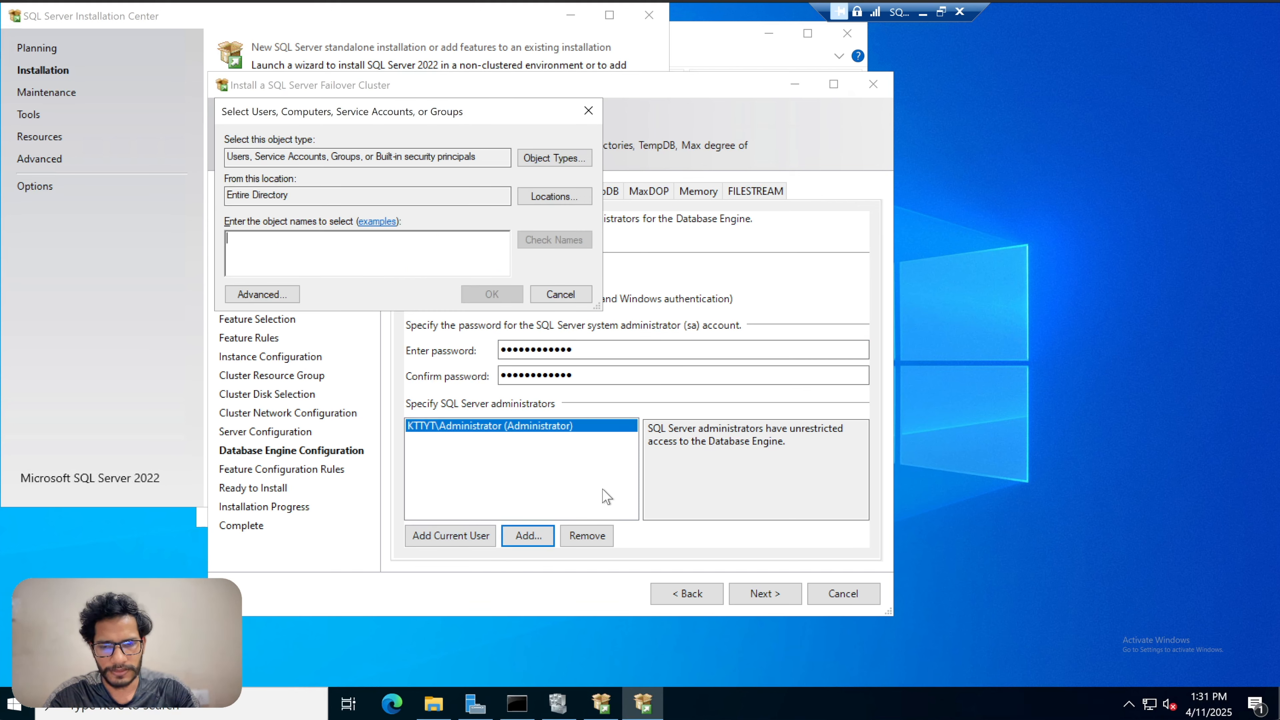
pyautogui.write('dba')
pyautogui.click(550, 238)
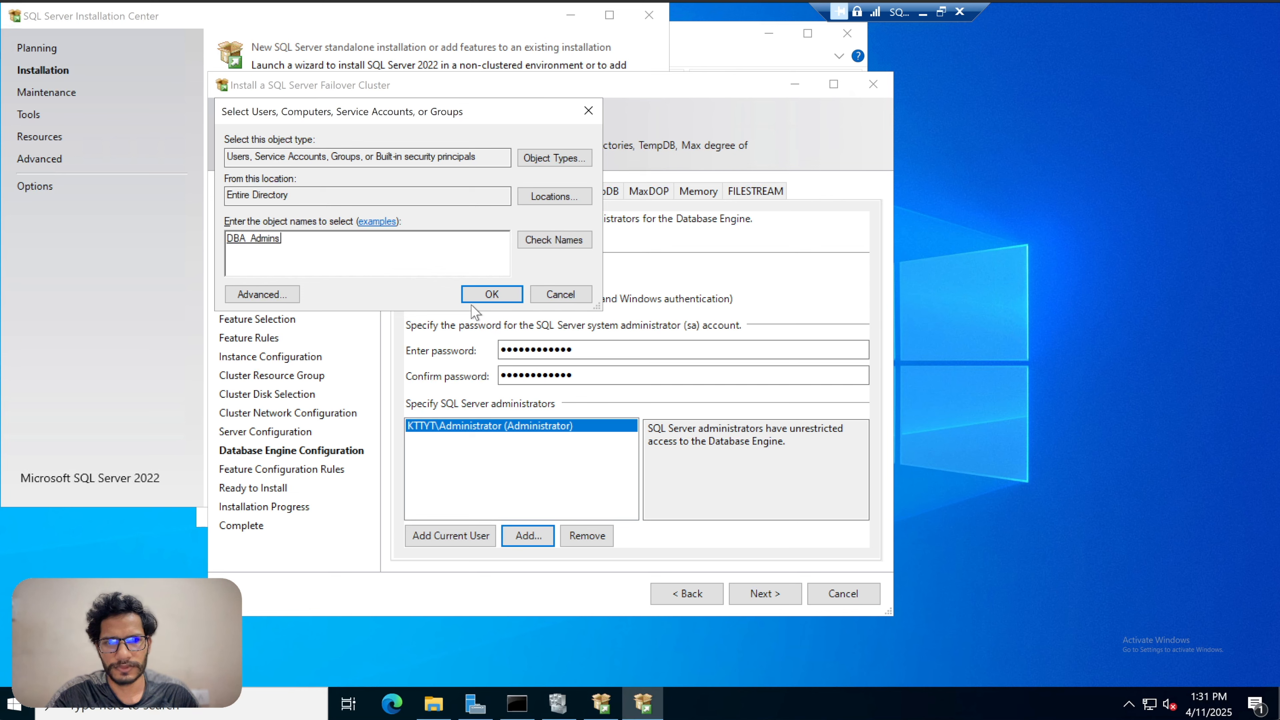
pyautogui.click(472, 296)
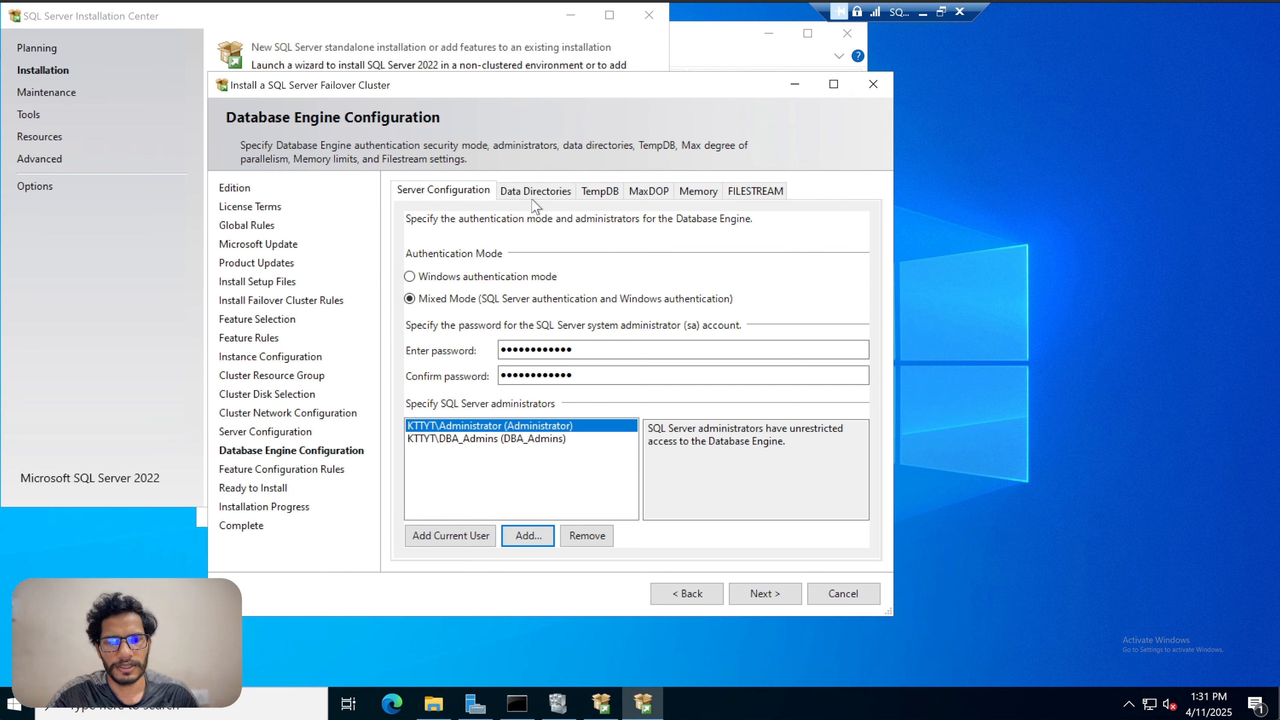
# - Review the data directories, TempDB, MaxDOP, memory and FILESTREAM settings of the Database Engine, ending at the data root directory
pyautogui.click(542, 193)
pyautogui.click(600, 194)
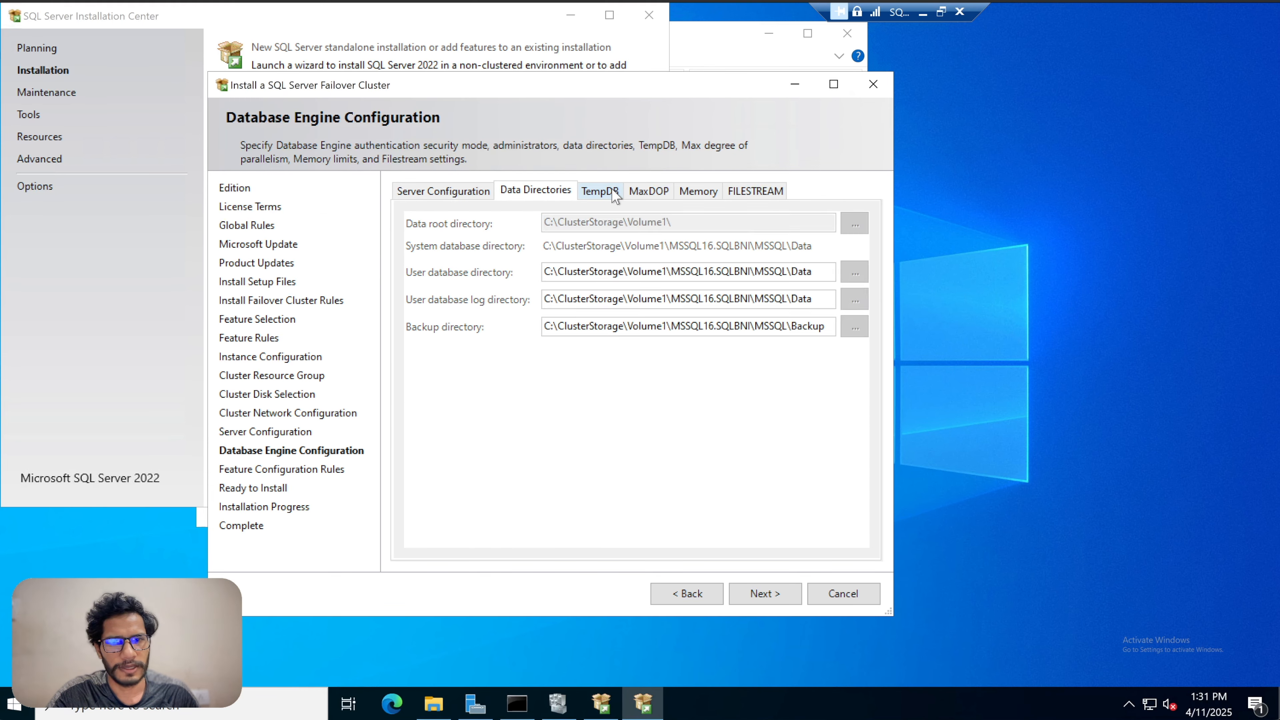
pyautogui.click(672, 195)
pyautogui.click(701, 198)
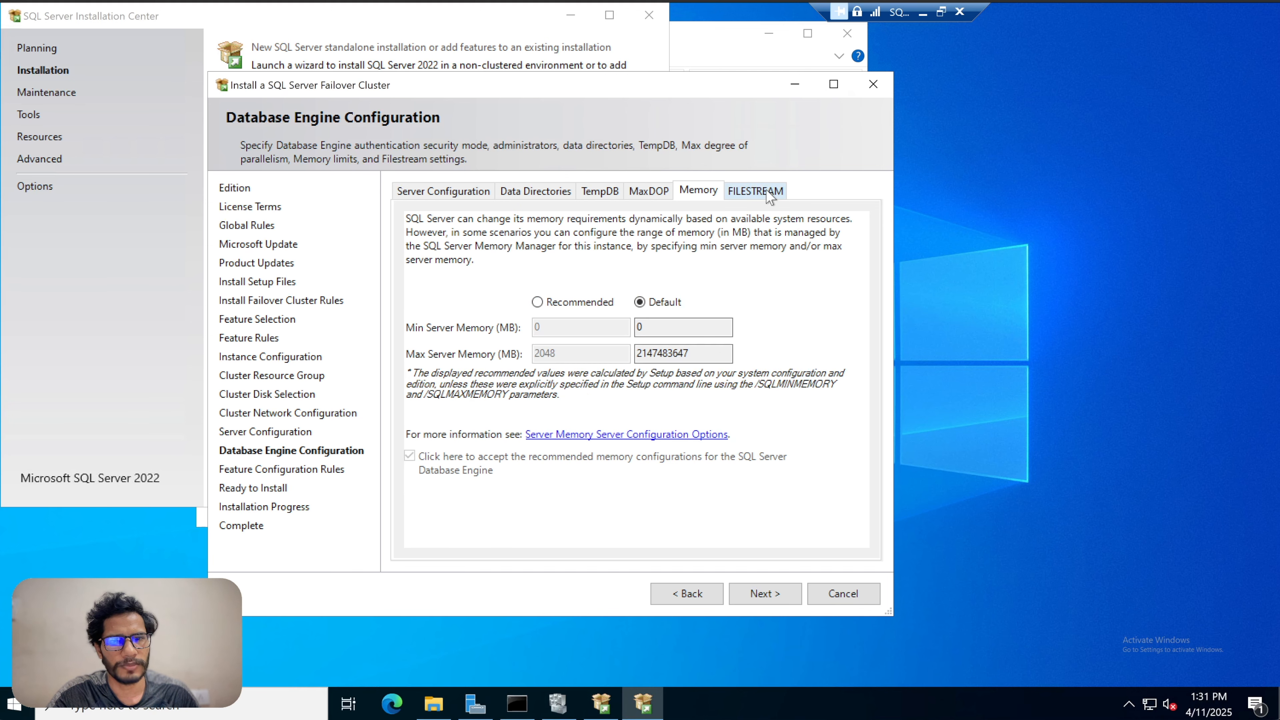
pyautogui.click(726, 196)
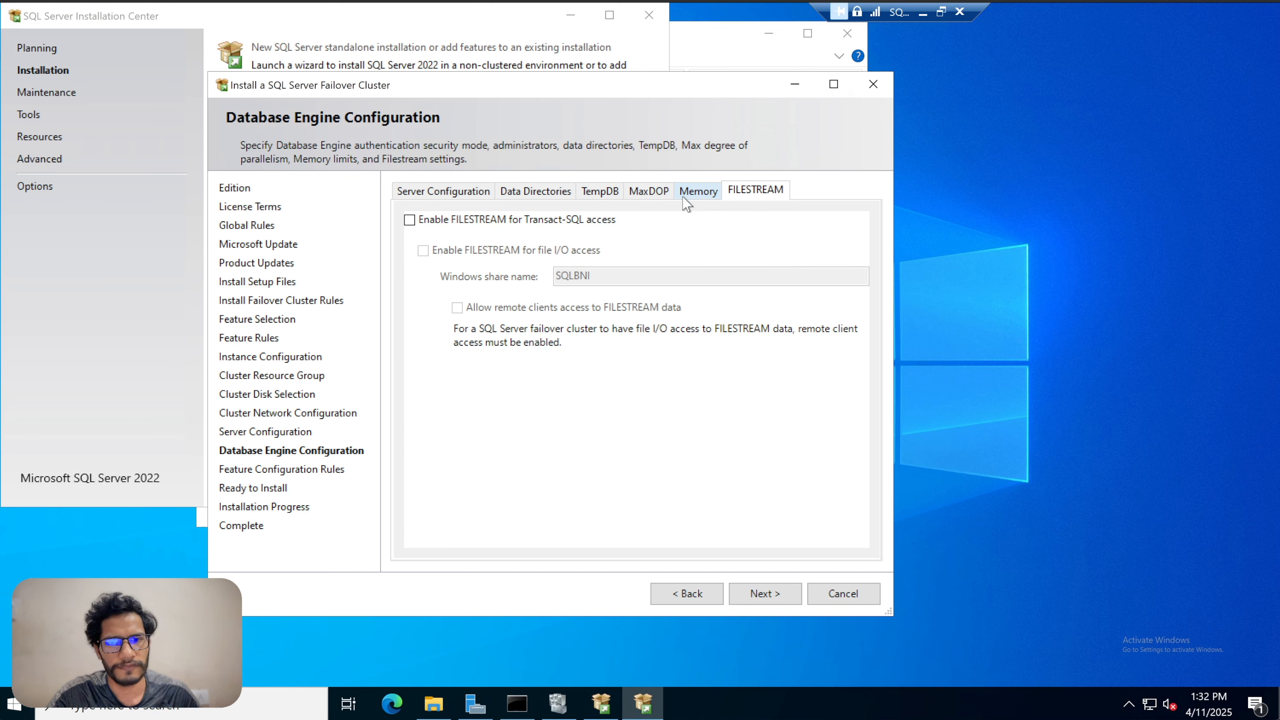
pyautogui.click(705, 196)
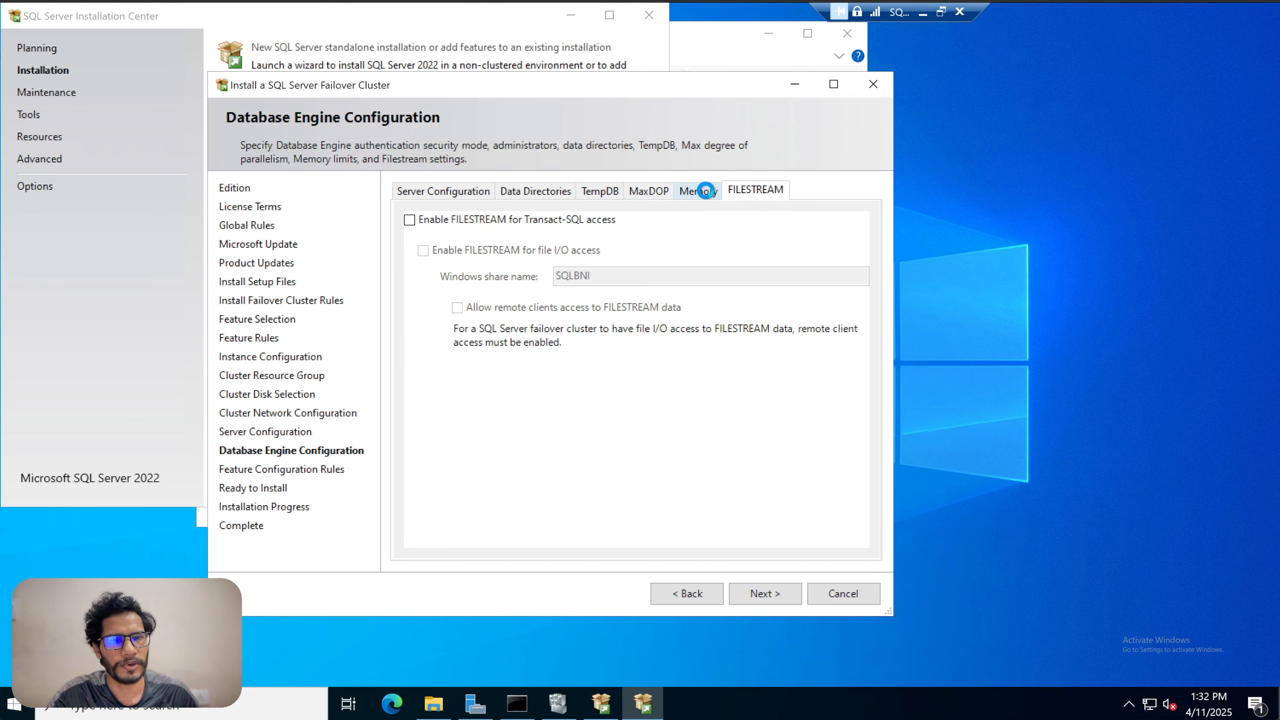
pyautogui.click(605, 193)
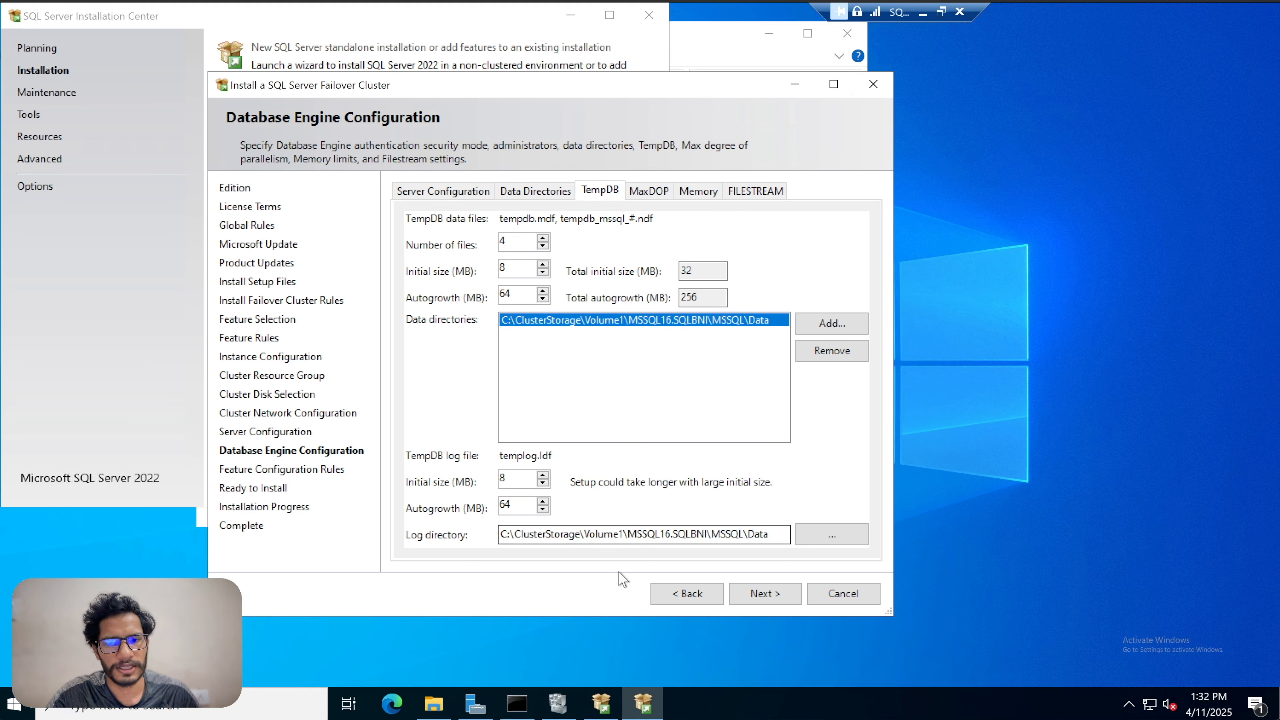
pyautogui.click(564, 194)
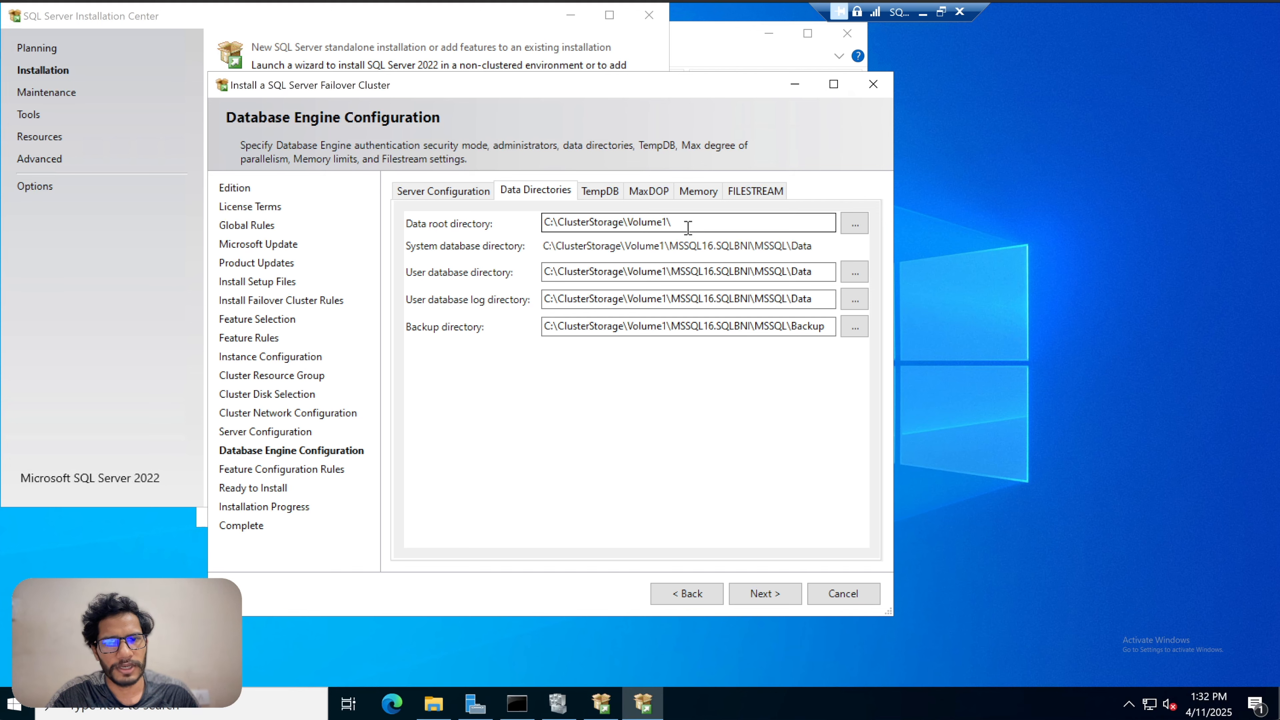
pyautogui.doubleClick(668, 223)
pyautogui.click(712, 225)
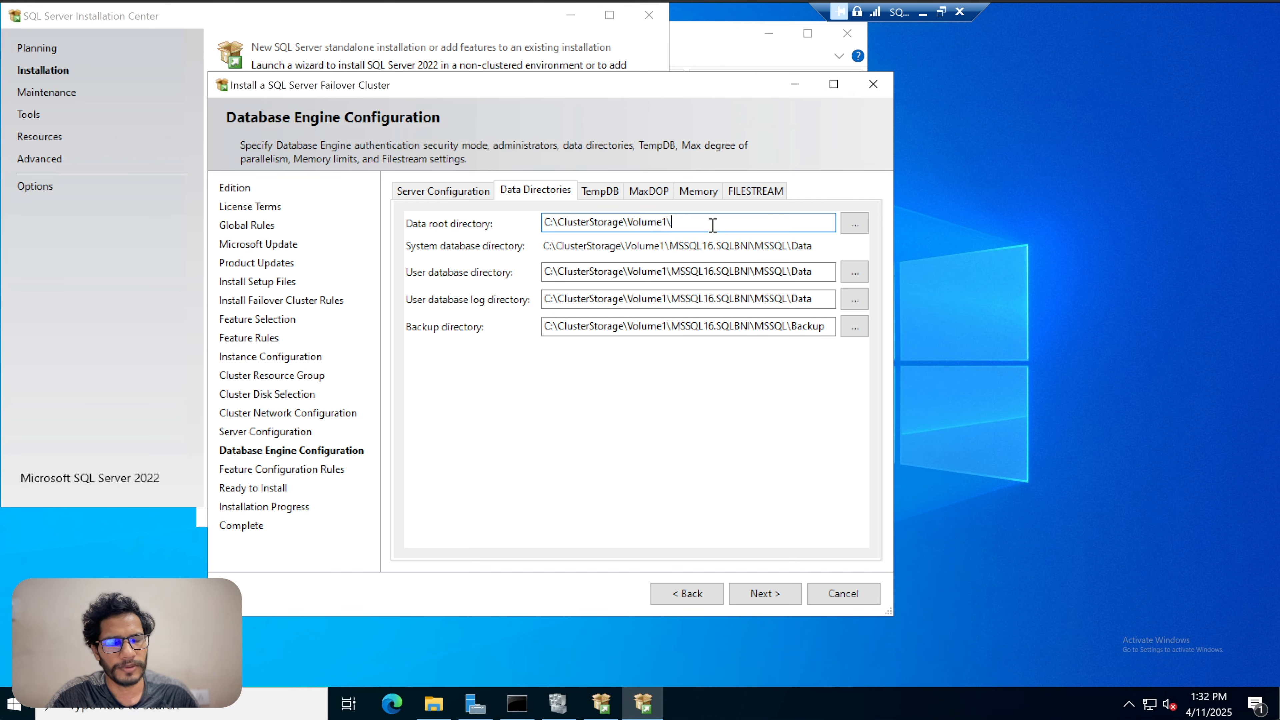
# - Switch to File Explorer and open the cluster shared volume folder C:\ClusterStorage\Volume1
pyautogui.click(433, 704)
pyautogui.click(333, 232)
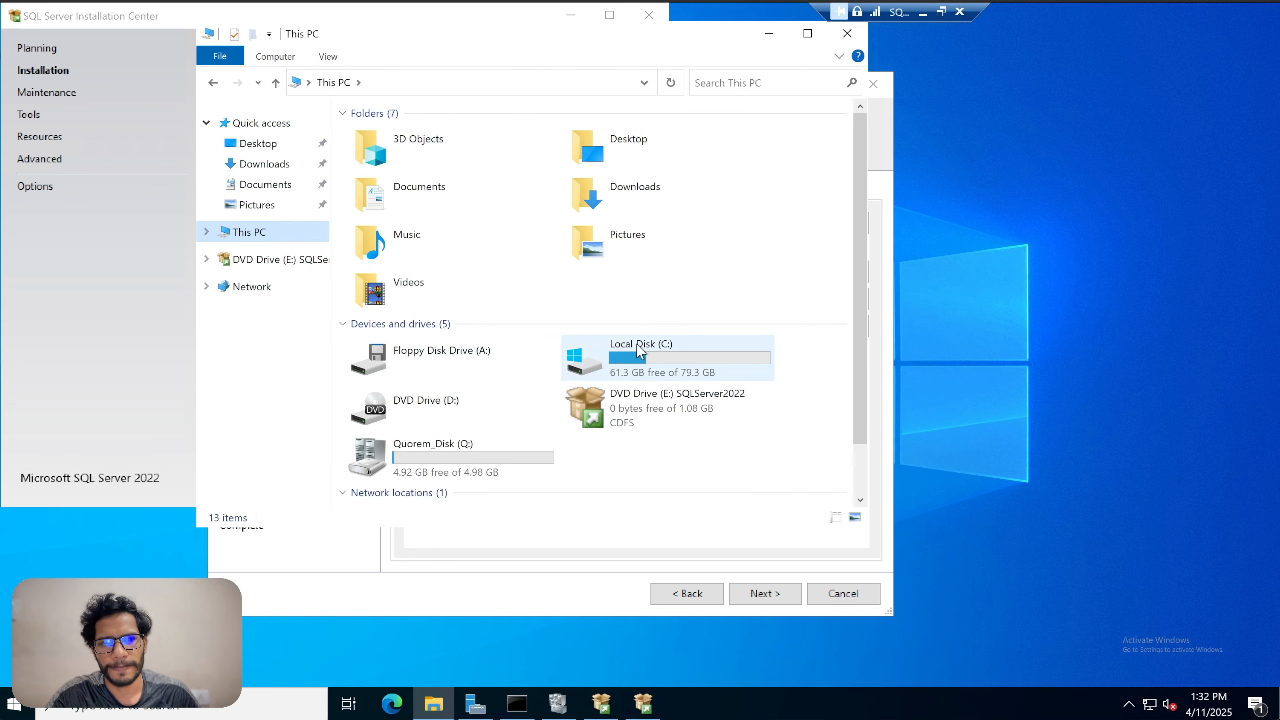
pyautogui.doubleClick(633, 353)
pyautogui.doubleClick(415, 137)
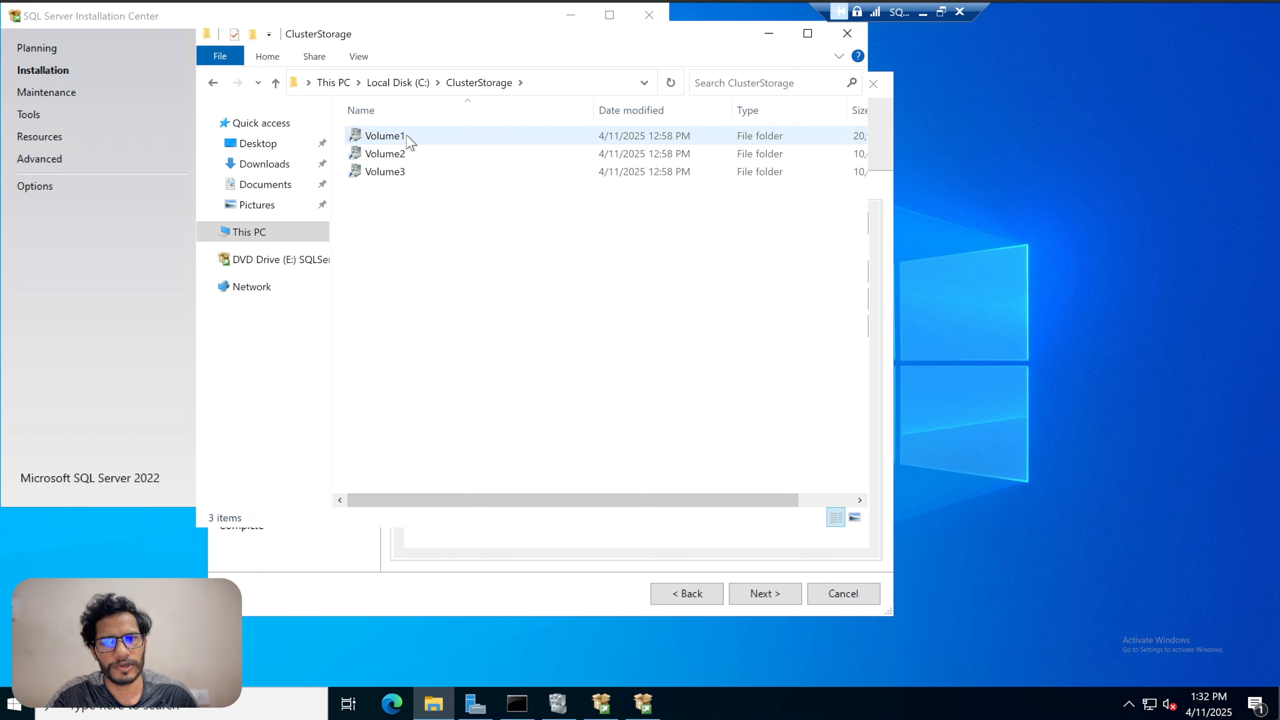
pyautogui.click(417, 141)
pyautogui.doubleClick(416, 141)
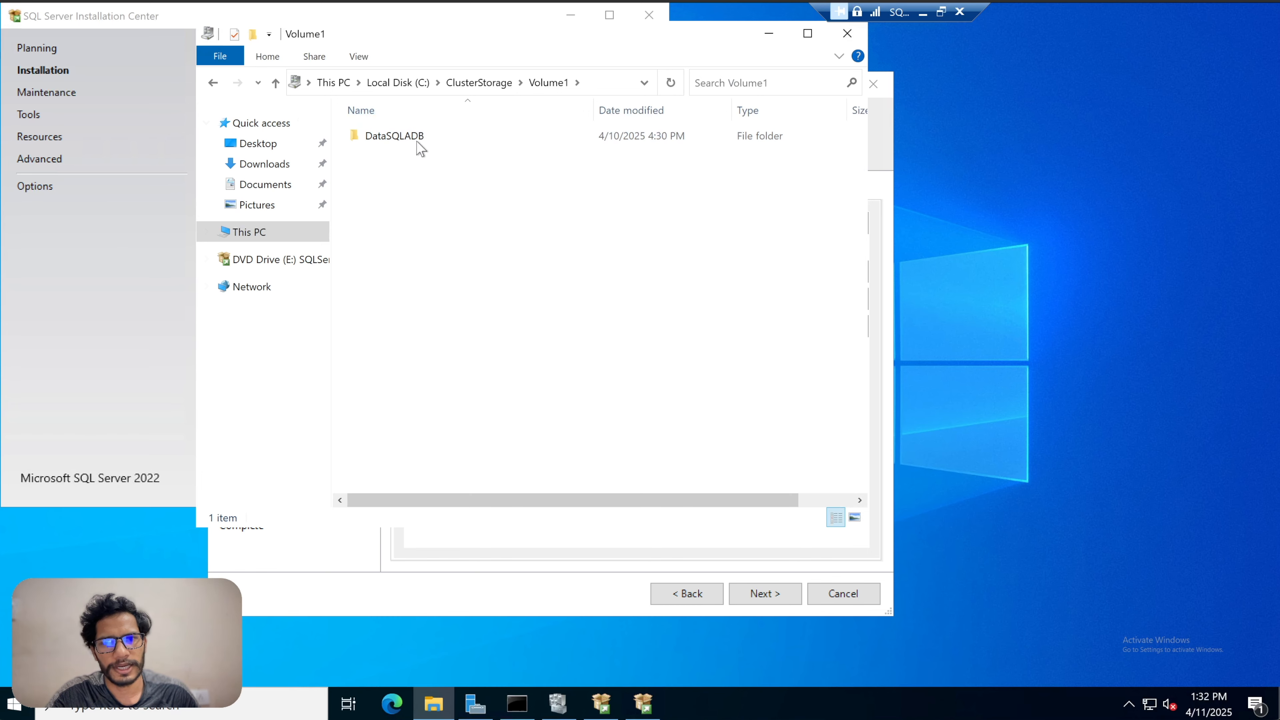
# - Examine the folder structure inside the existing DataSQLADB folder and return to Volume1
pyautogui.rightClick(428, 196)
pyautogui.press('Escape')
pyautogui.click(399, 139)
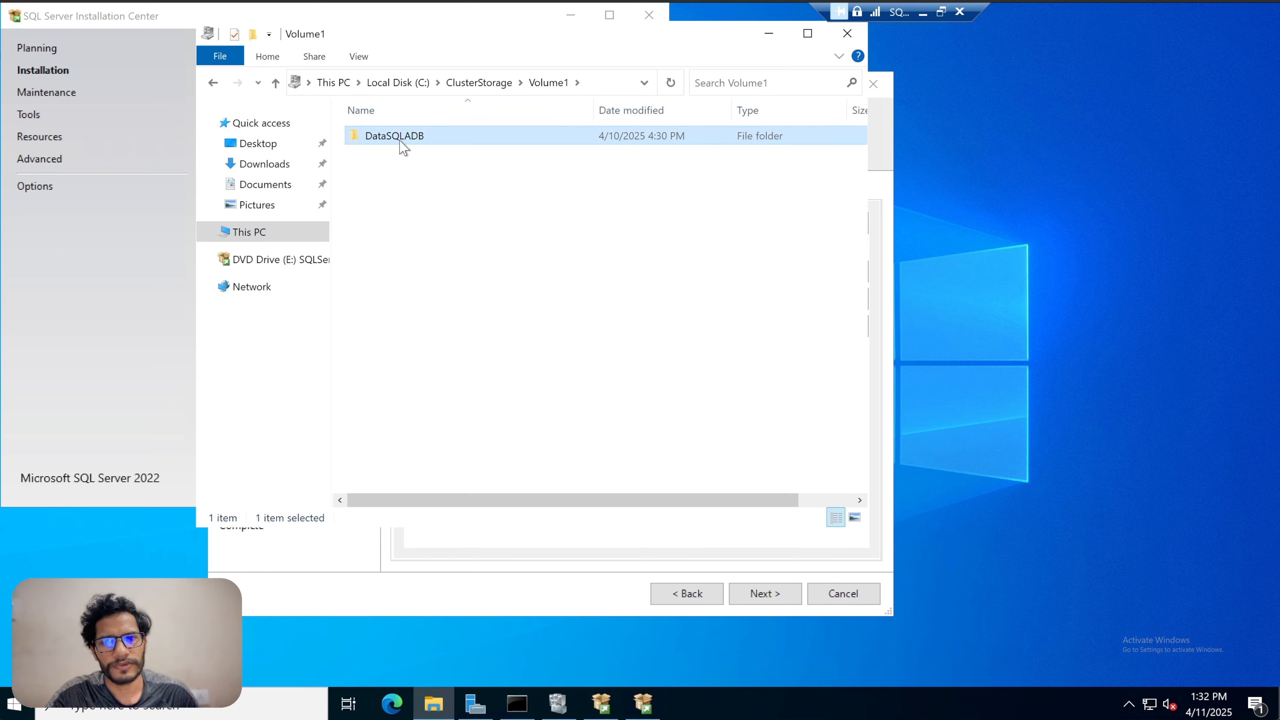
pyautogui.doubleClick(399, 139)
pyautogui.doubleClick(429, 141)
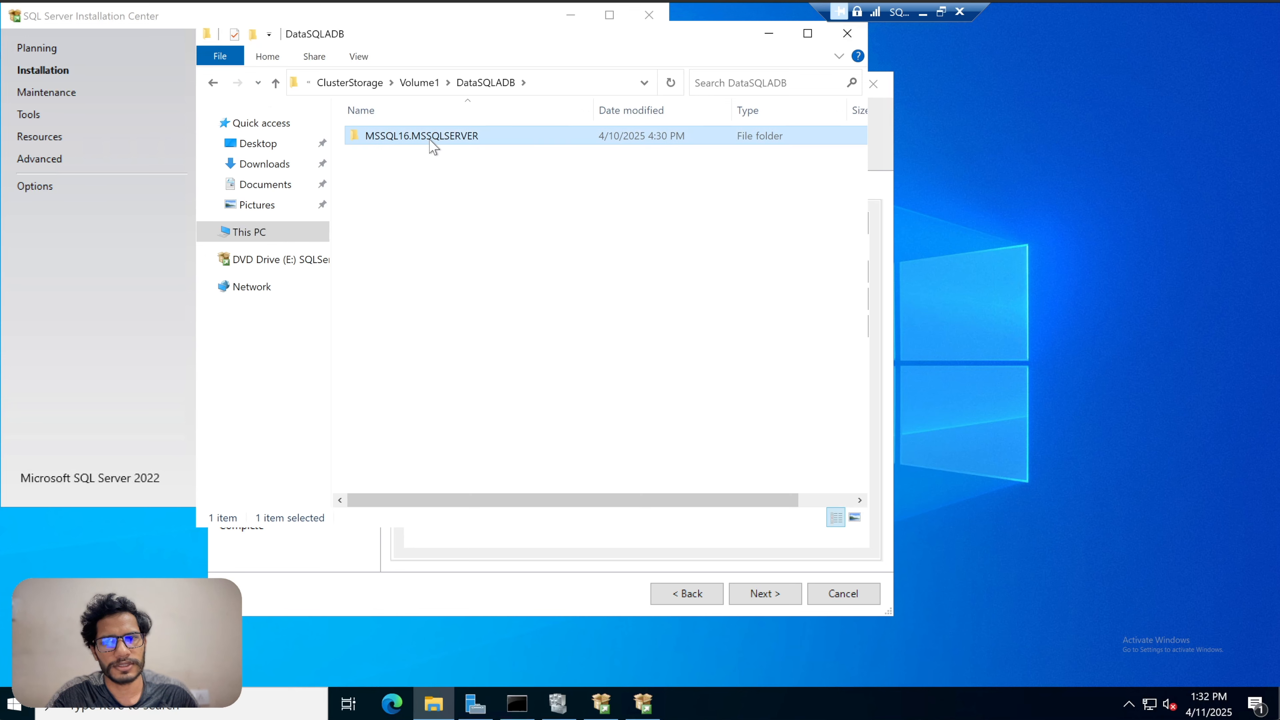
pyautogui.doubleClick(428, 140)
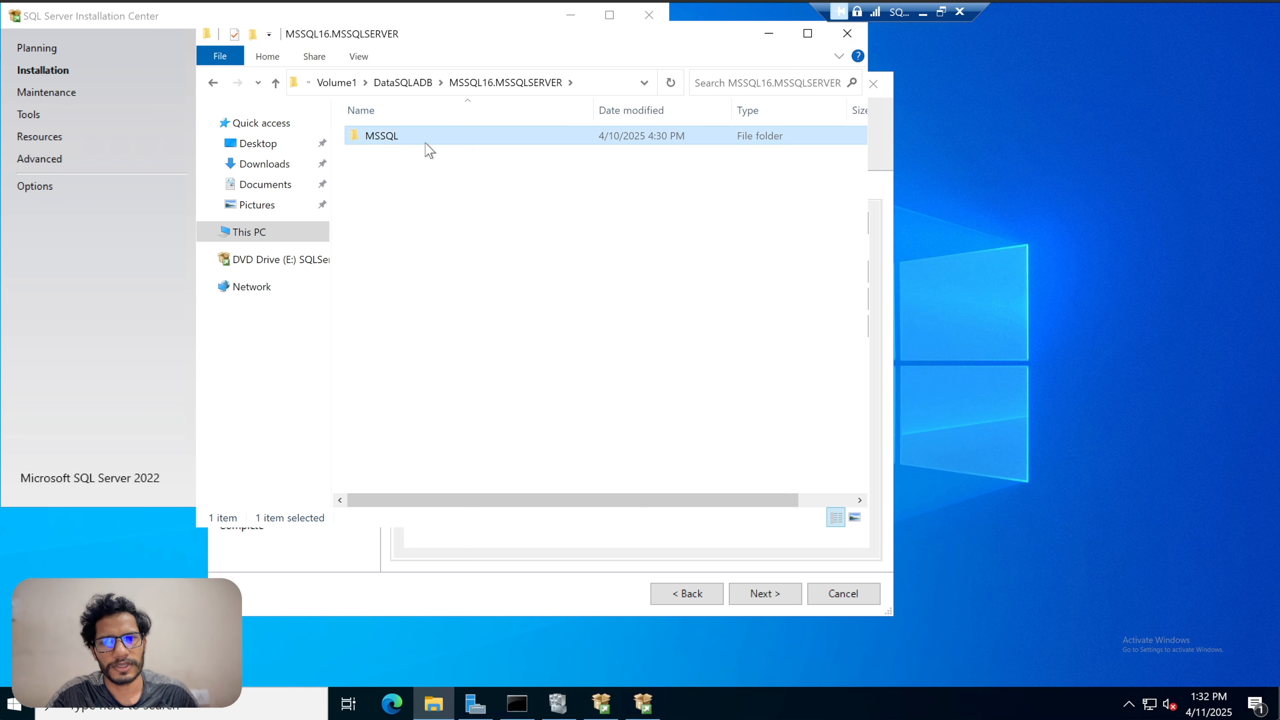
pyautogui.click(211, 84)
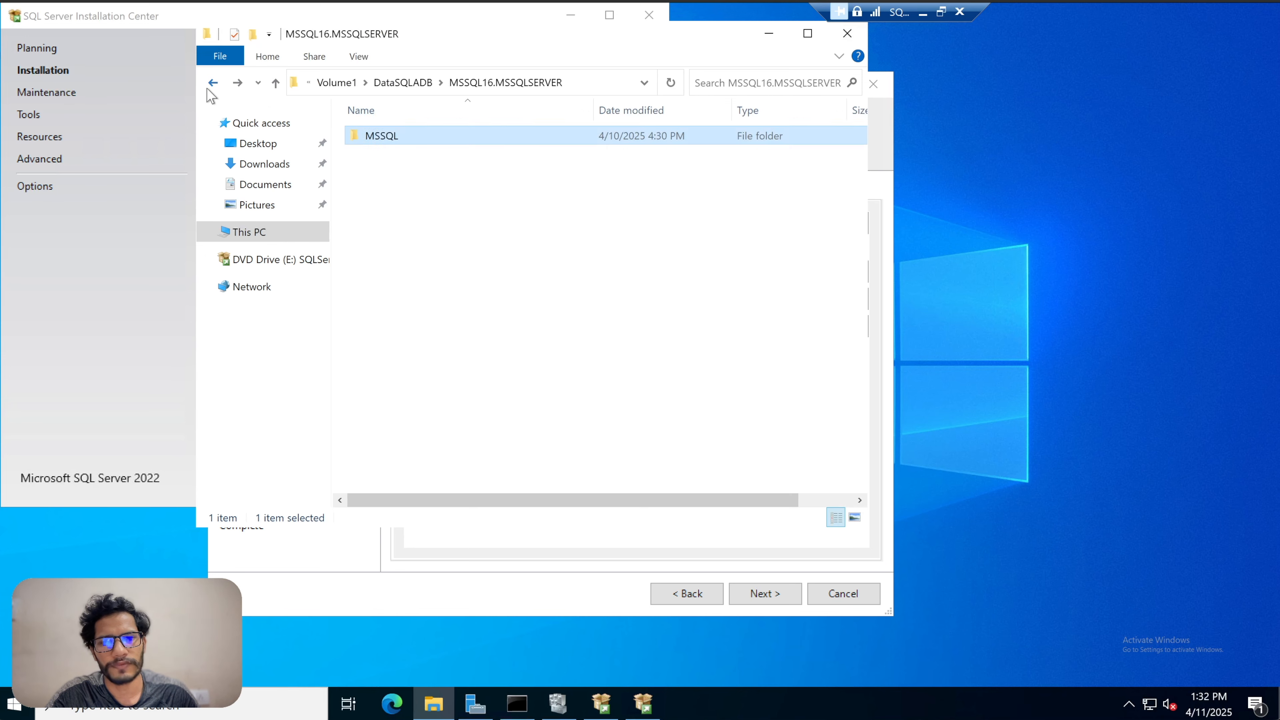
pyautogui.click(211, 85)
# - Create a new folder named DataSQLBDB in Volume1
pyautogui.rightClick(435, 175)
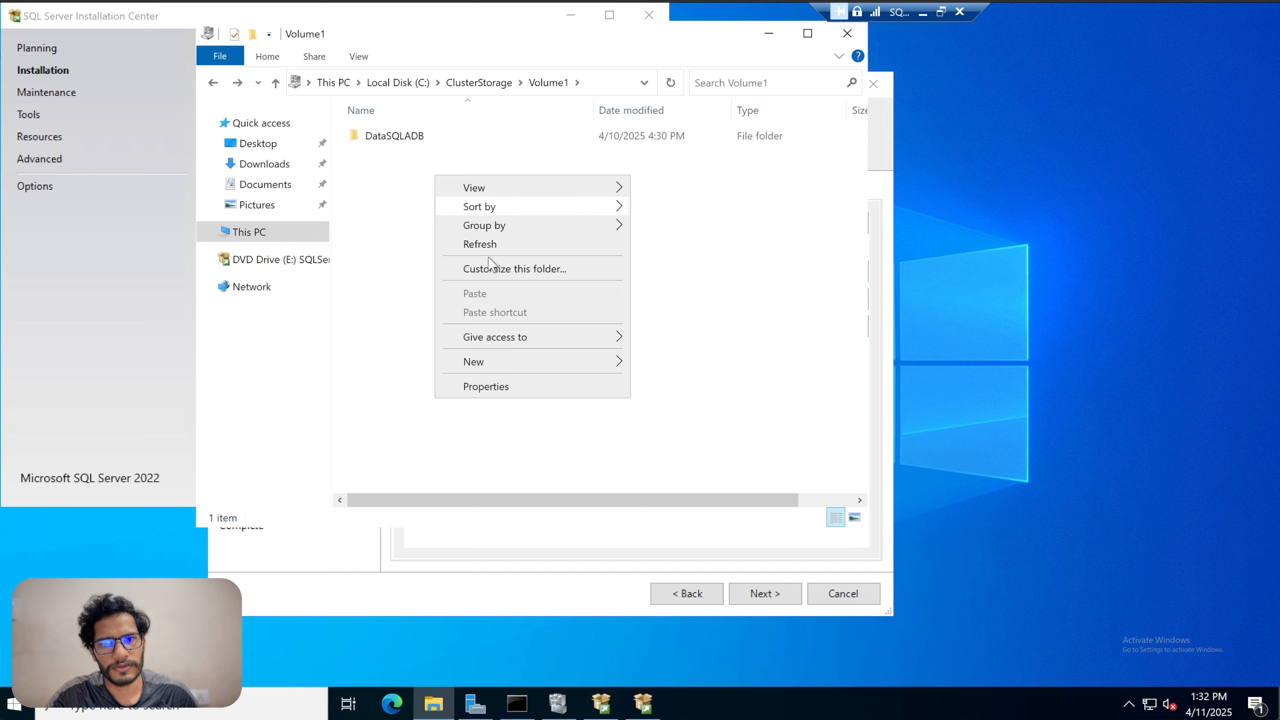
pyautogui.click(691, 364)
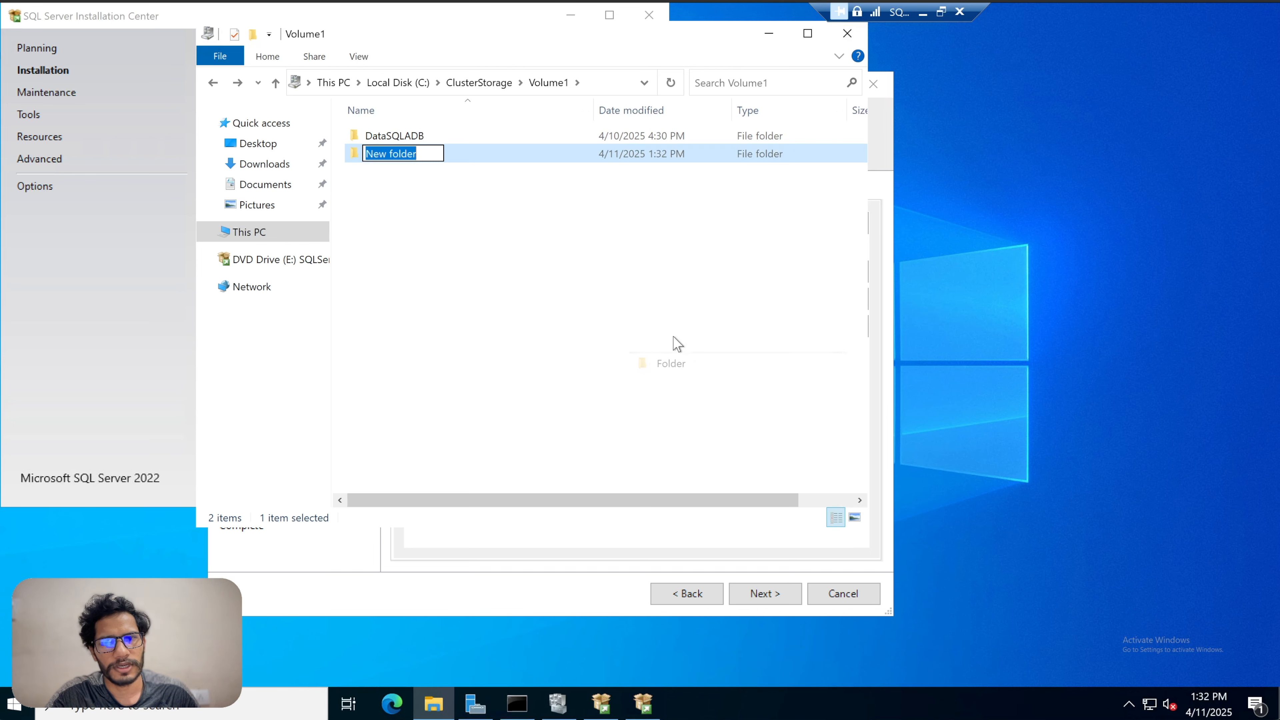
pyautogui.write('DataSQLB')
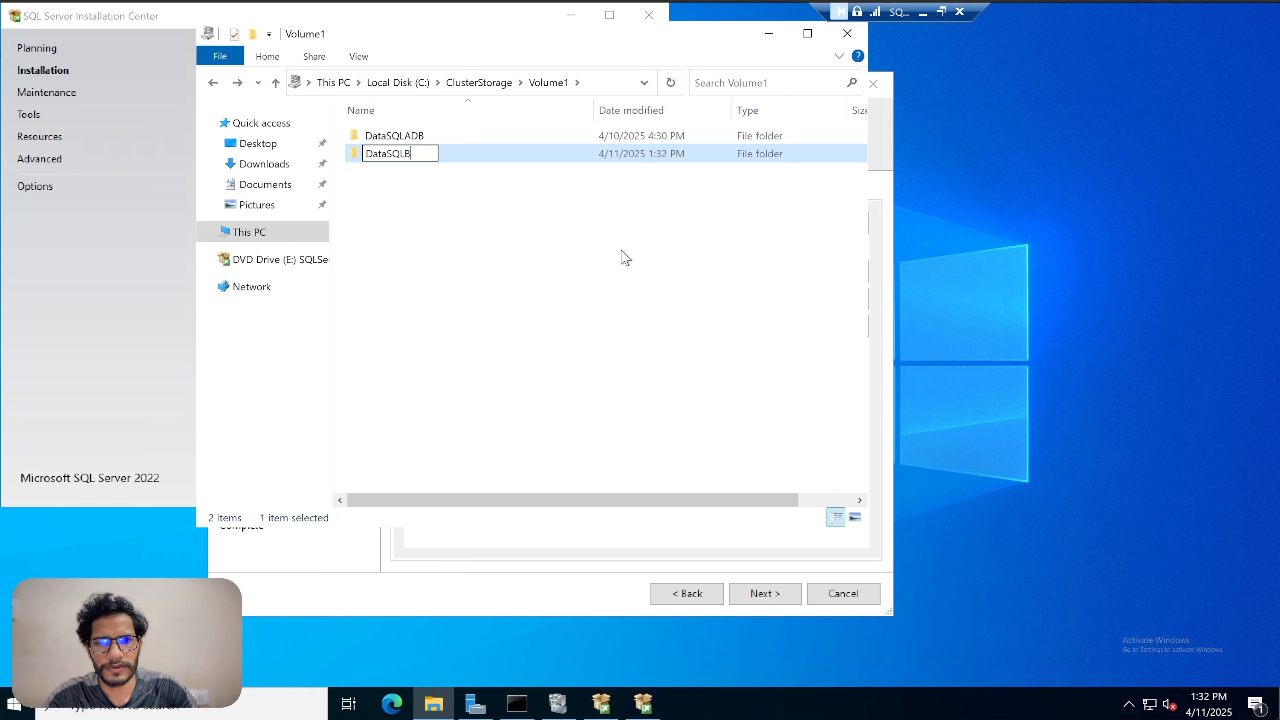
pyautogui.write('DB')
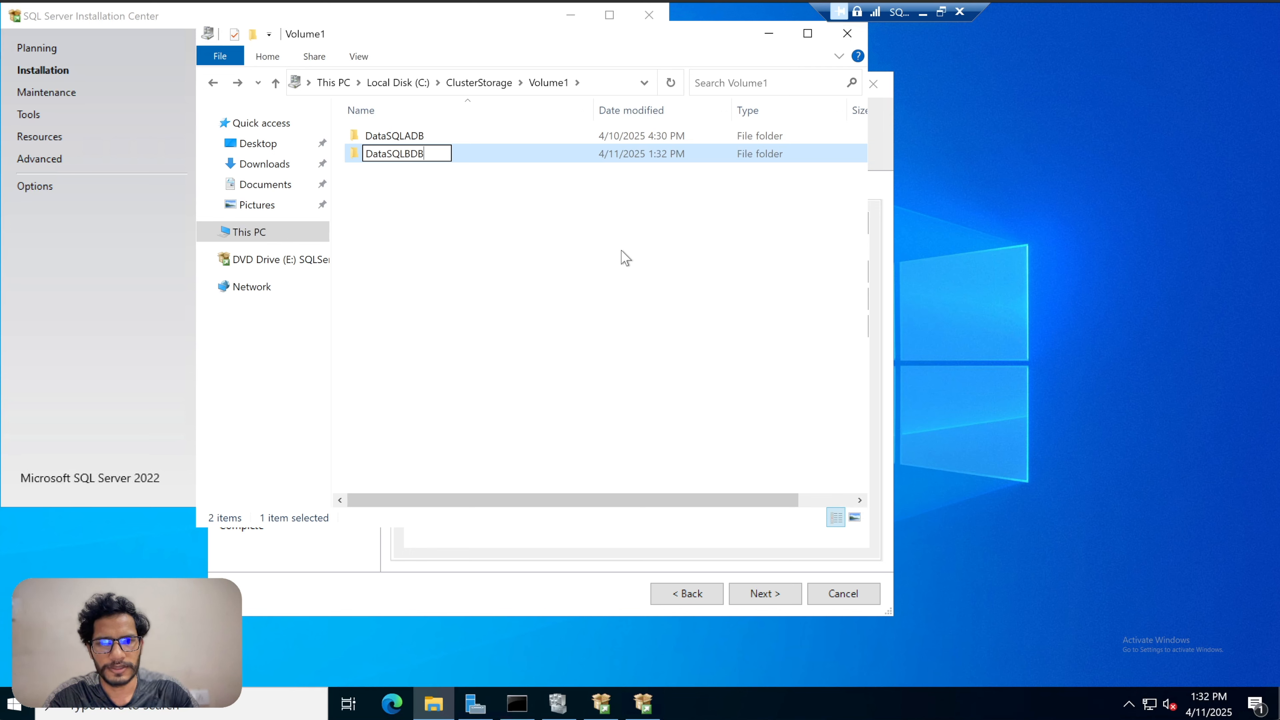
pyautogui.click(535, 232)
# - Copy the DataSQLBDB folder into Volume2 and rename the copy LogSQLBDB
pyautogui.click(440, 160)
pyautogui.click(214, 82)
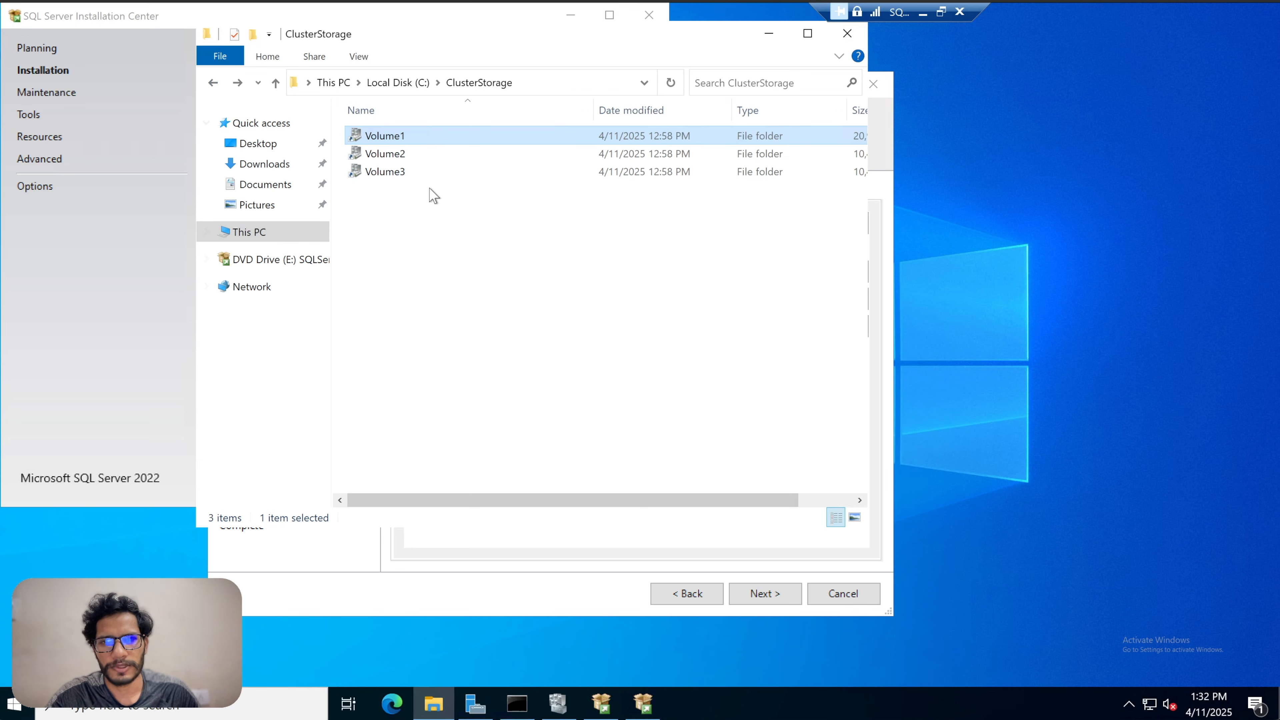
pyautogui.doubleClick(428, 154)
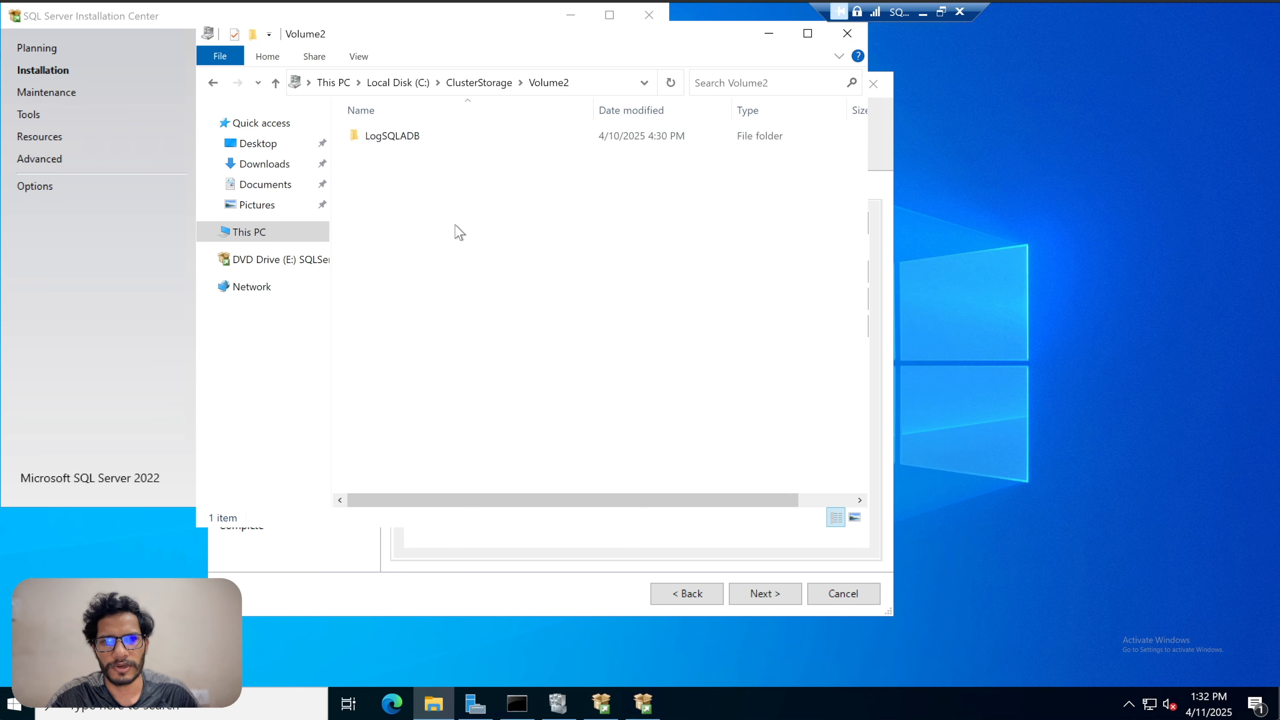
pyautogui.hotkey('ctrl', 'v')
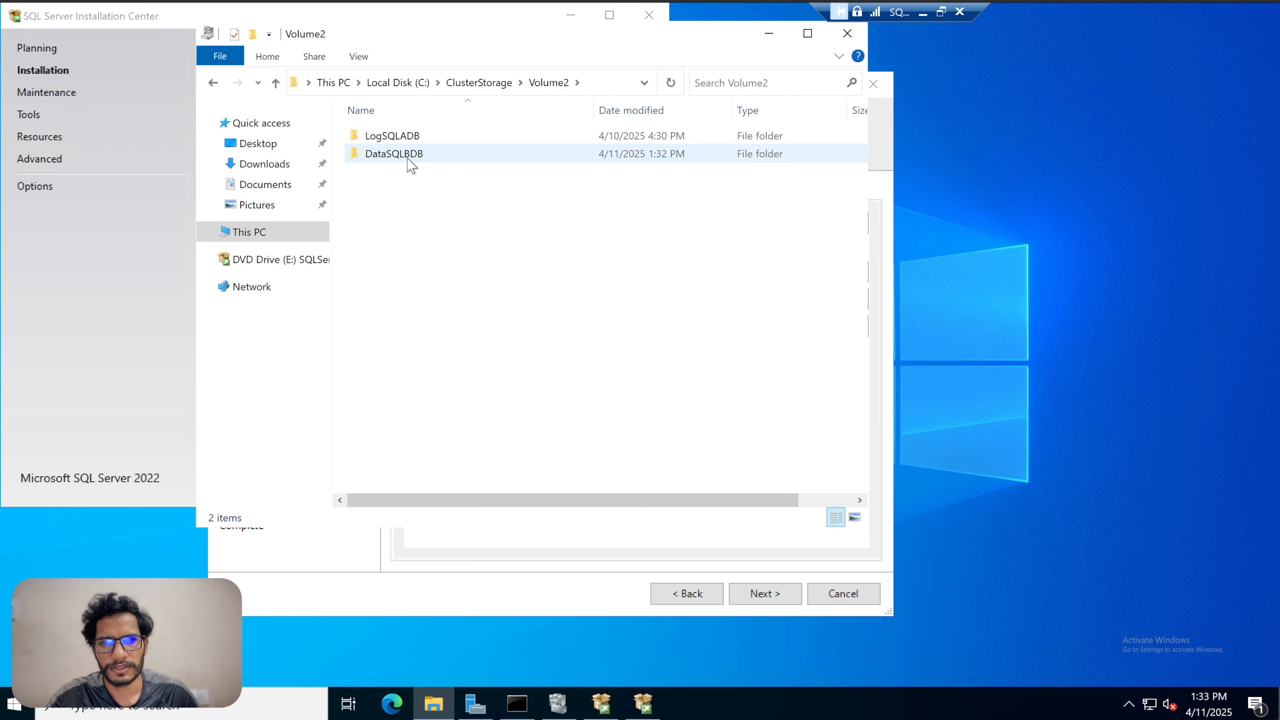
pyautogui.click(396, 159)
pyautogui.write('LogSQLBDB')
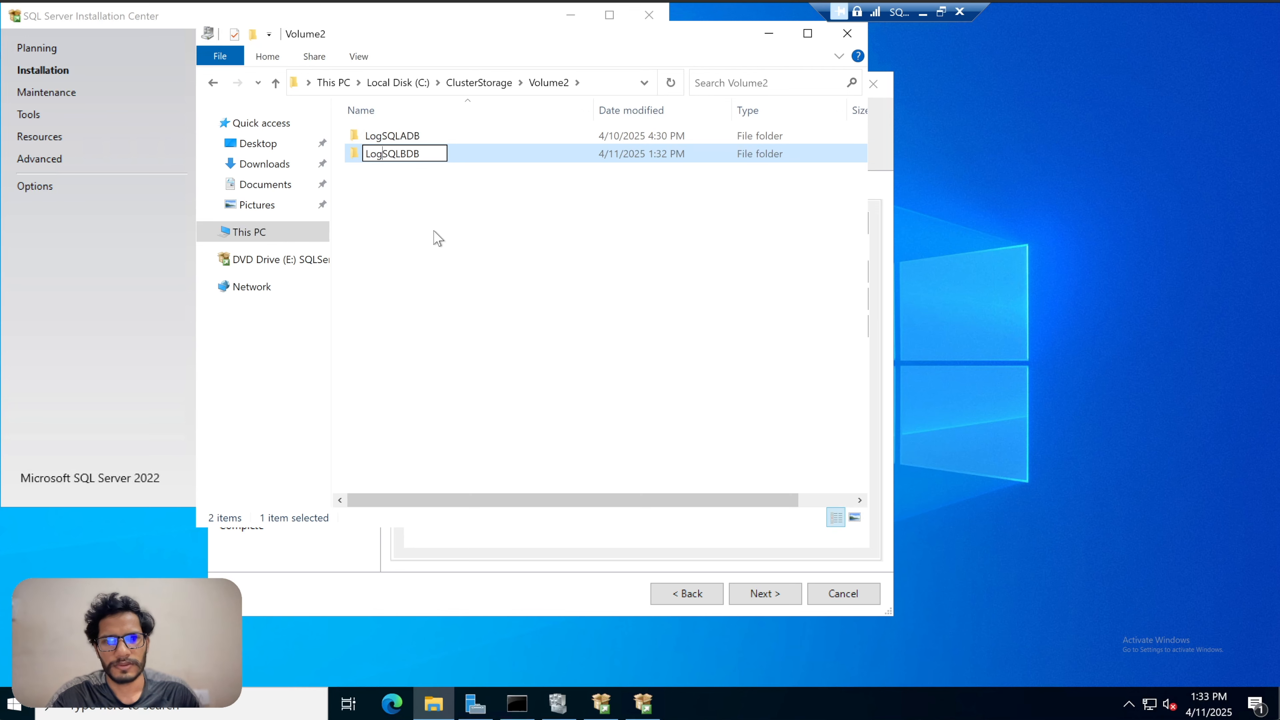
pyautogui.click(434, 237)
# - Paste the copied DataSQLBDB folder into Volume3 and rename it TempSQLBDB
pyautogui.click(212, 82)
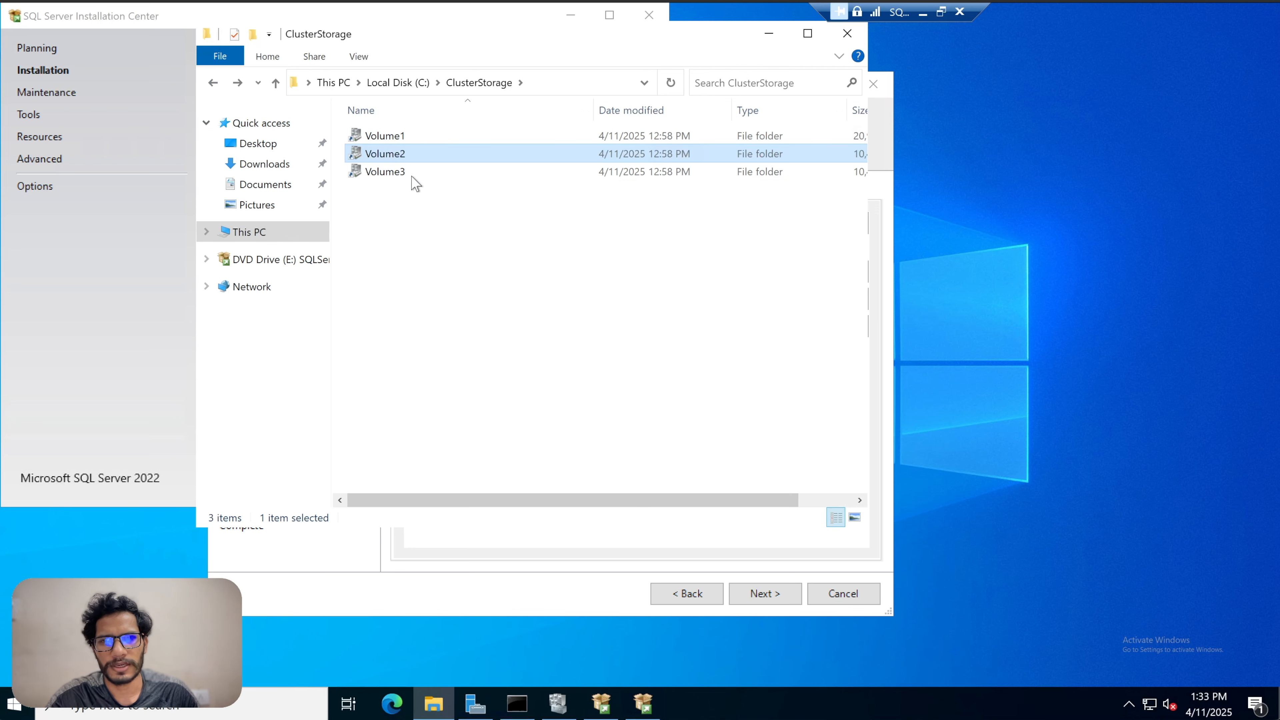
pyautogui.doubleClick(409, 173)
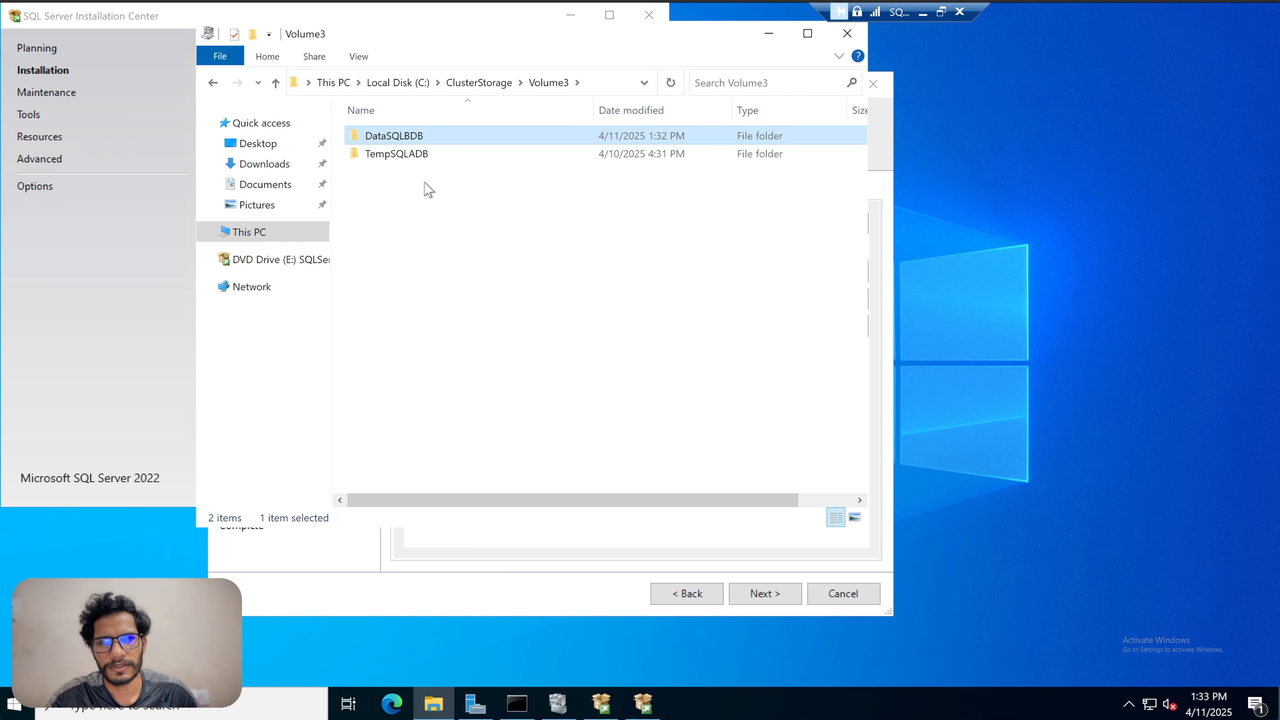
pyautogui.click(392, 136)
pyautogui.press('BackSpace')
pyautogui.press('BackSpace')
pyautogui.press('BackSpace')
pyautogui.press('BackSpace')
pyautogui.write('Temp')
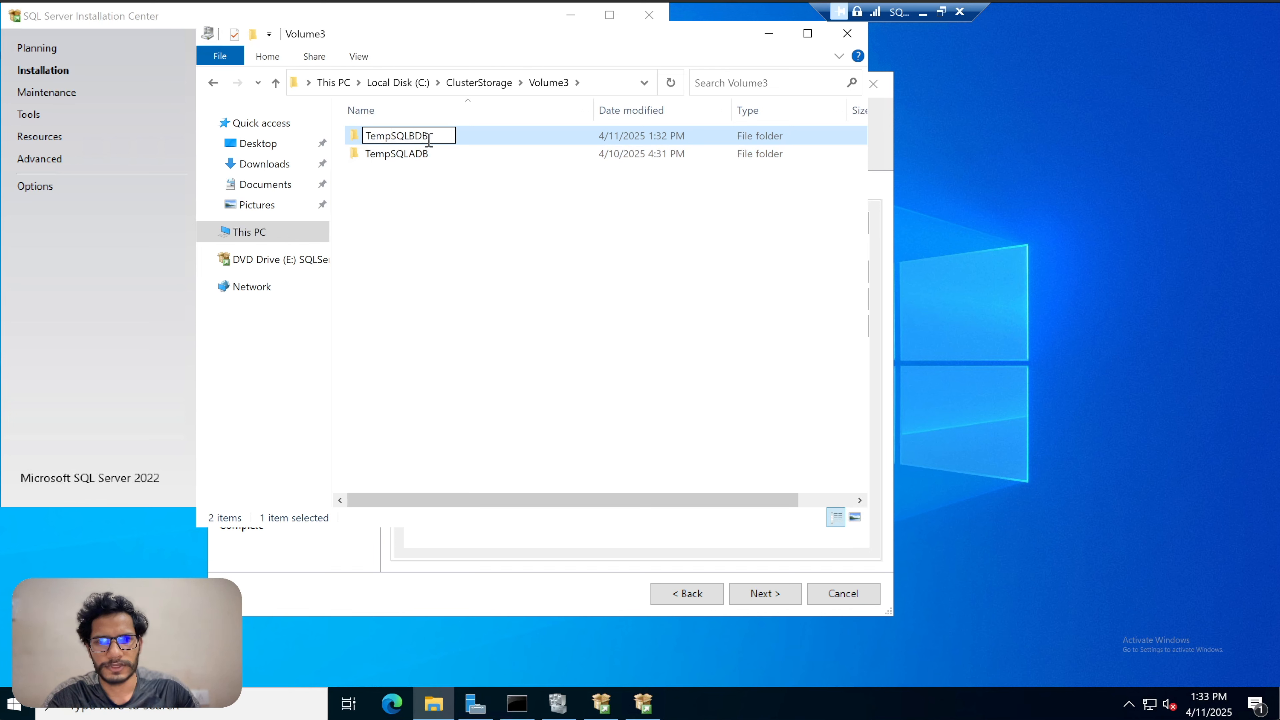
pyautogui.click(479, 257)
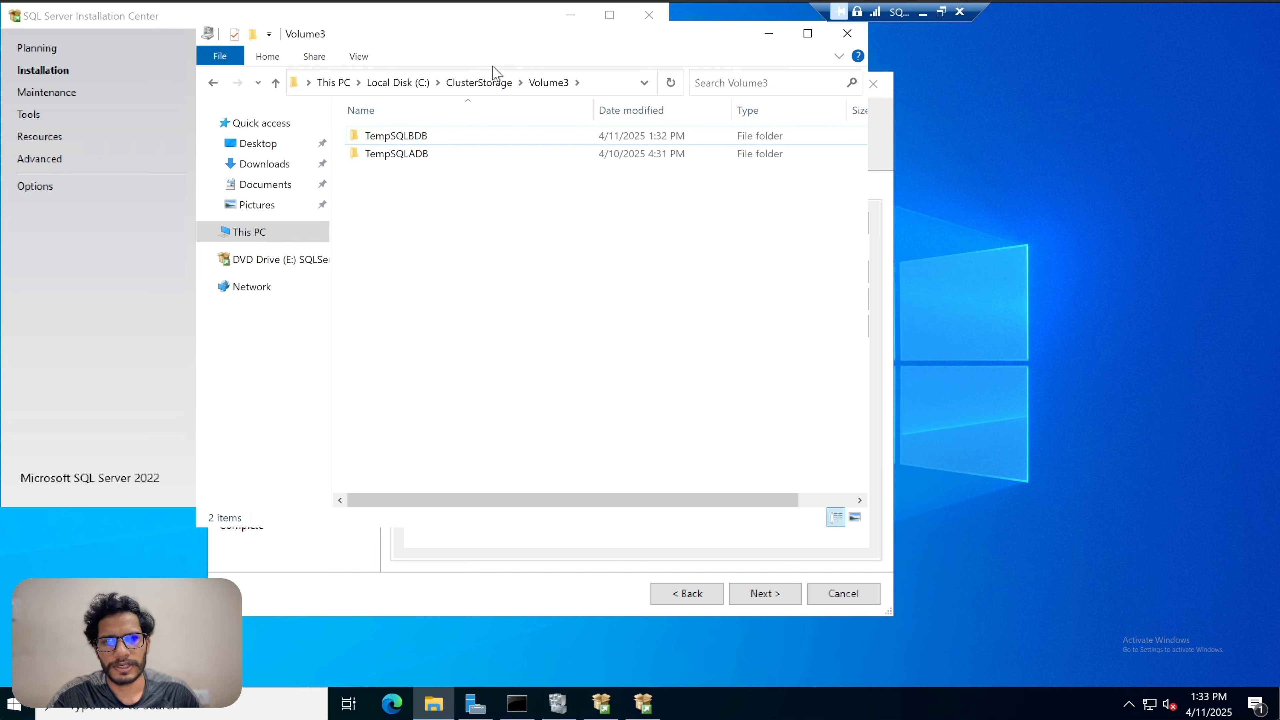
# - Check the new folder in Volume2 and reopen Volume1 under ClusterStorage
pyautogui.click(486, 80)
pyautogui.doubleClick(401, 154)
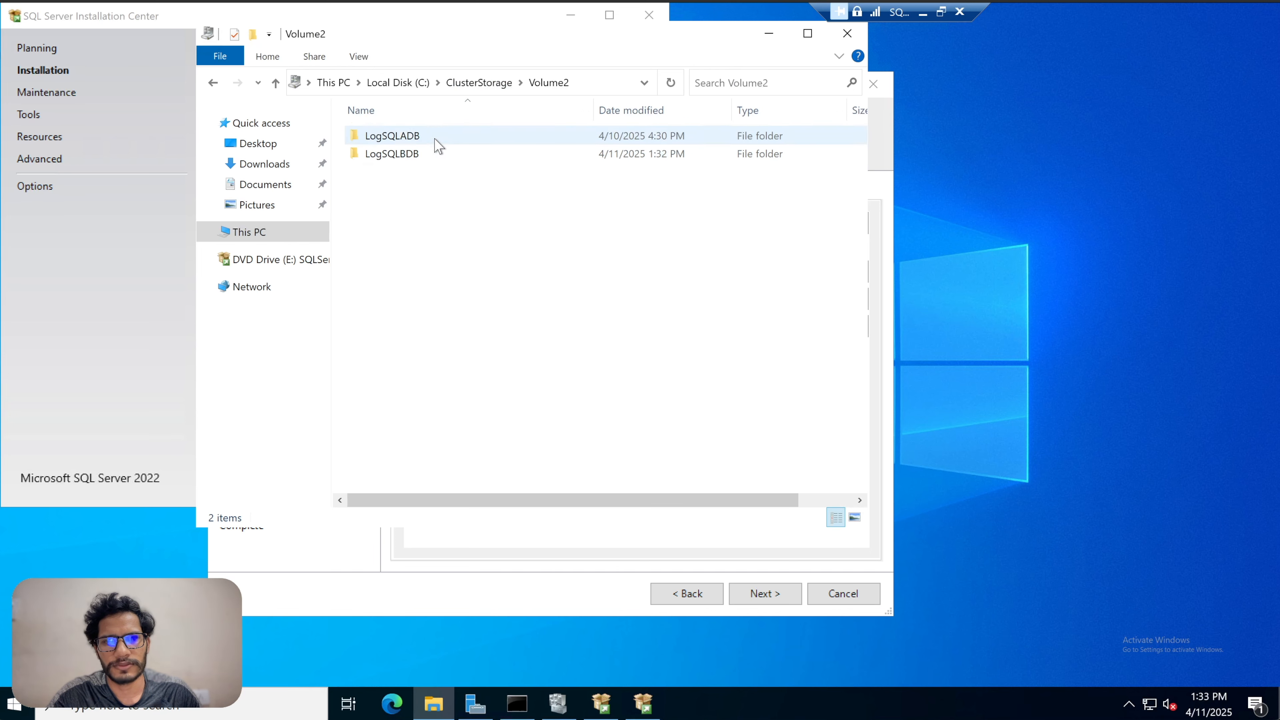
pyautogui.click(478, 82)
pyautogui.doubleClick(426, 138)
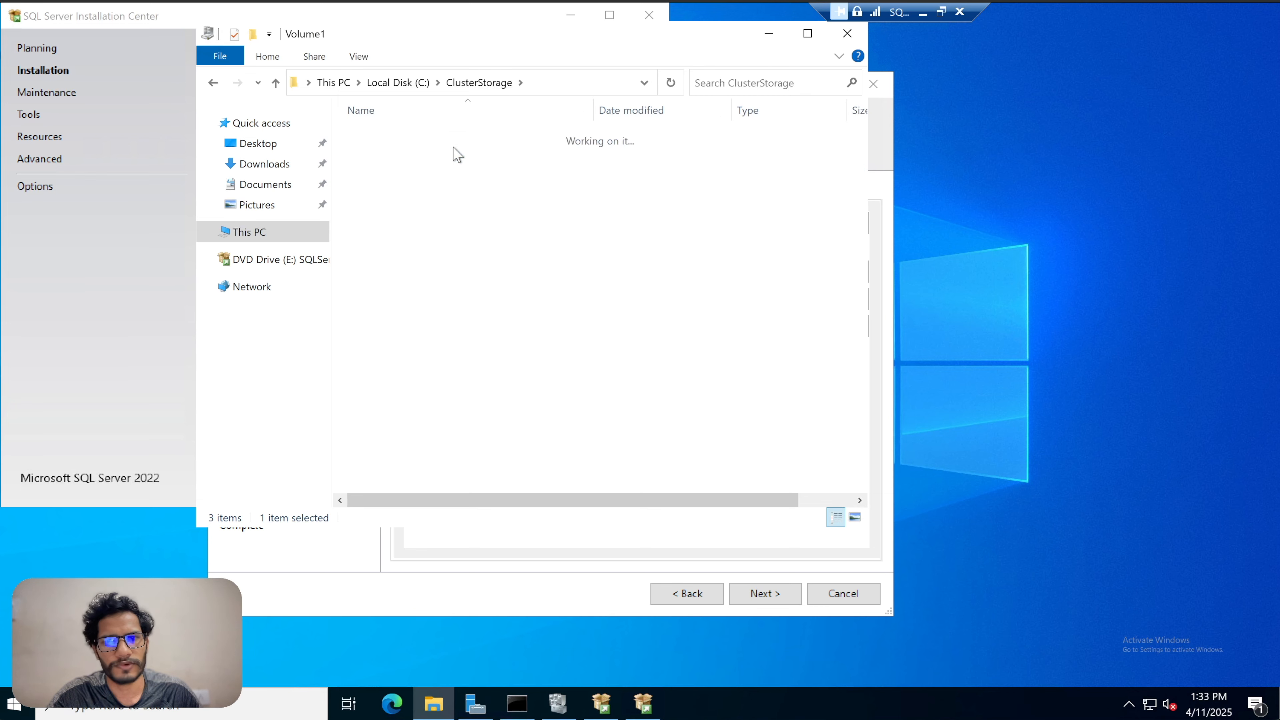
# - Copy the path of the DataSQLBDB folder in Volume1 and set it as the data root directory, C:\ClusterStorage\Volume1\DataSQLBDB
pyautogui.doubleClick(394, 153)
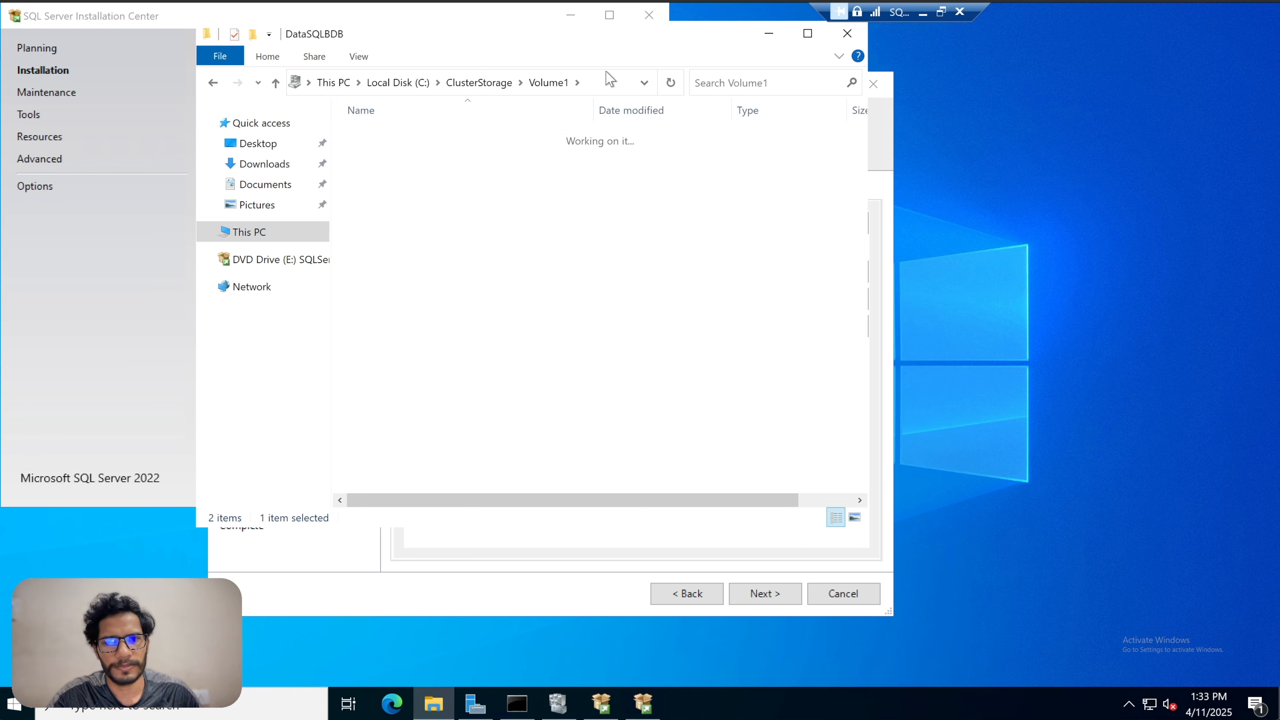
pyautogui.click(612, 81)
pyautogui.hotkey('ctrl', 'c')
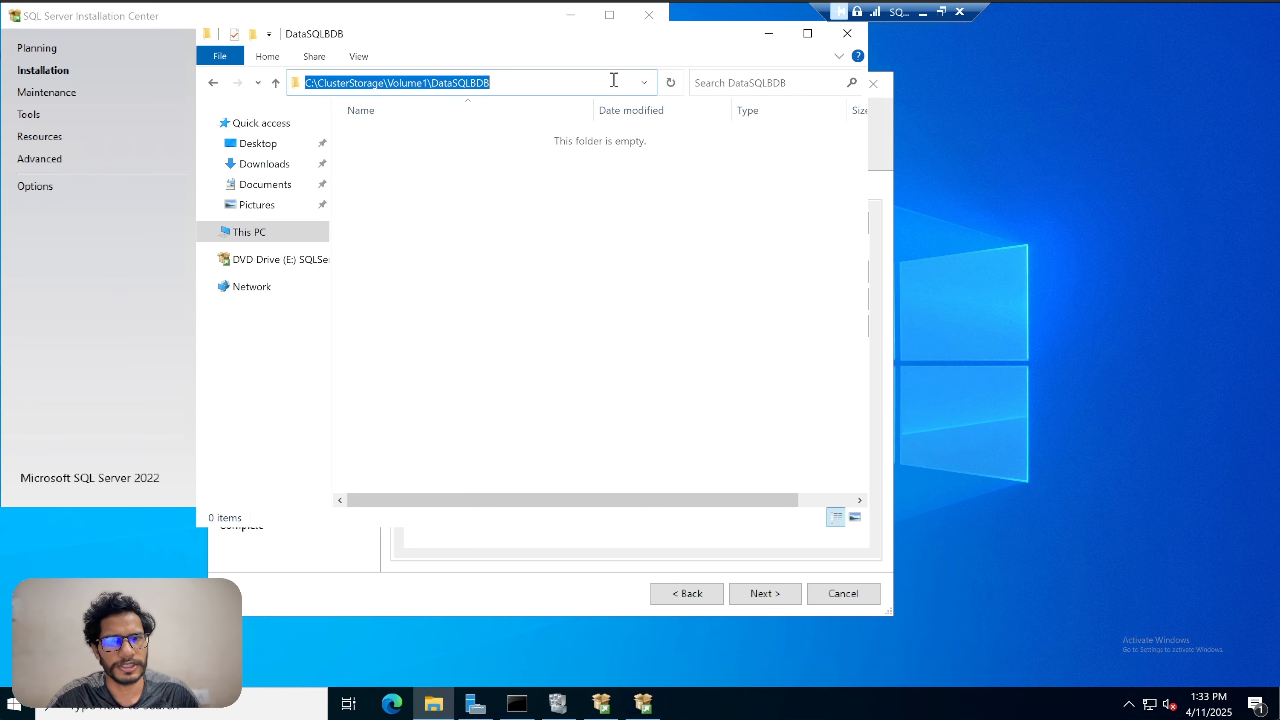
pyautogui.click(601, 583)
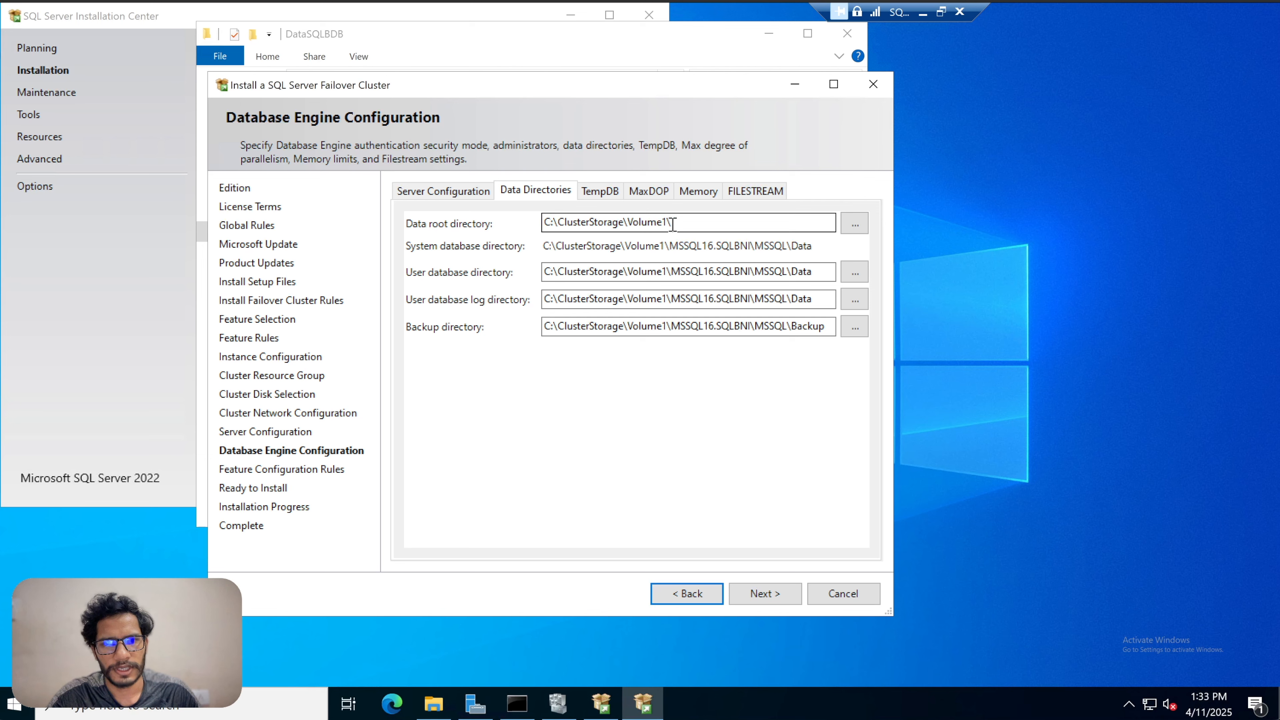
pyautogui.moveTo(673, 224); pyautogui.dragTo(496, 224)
pyautogui.hotkey('ctrl', 'v')
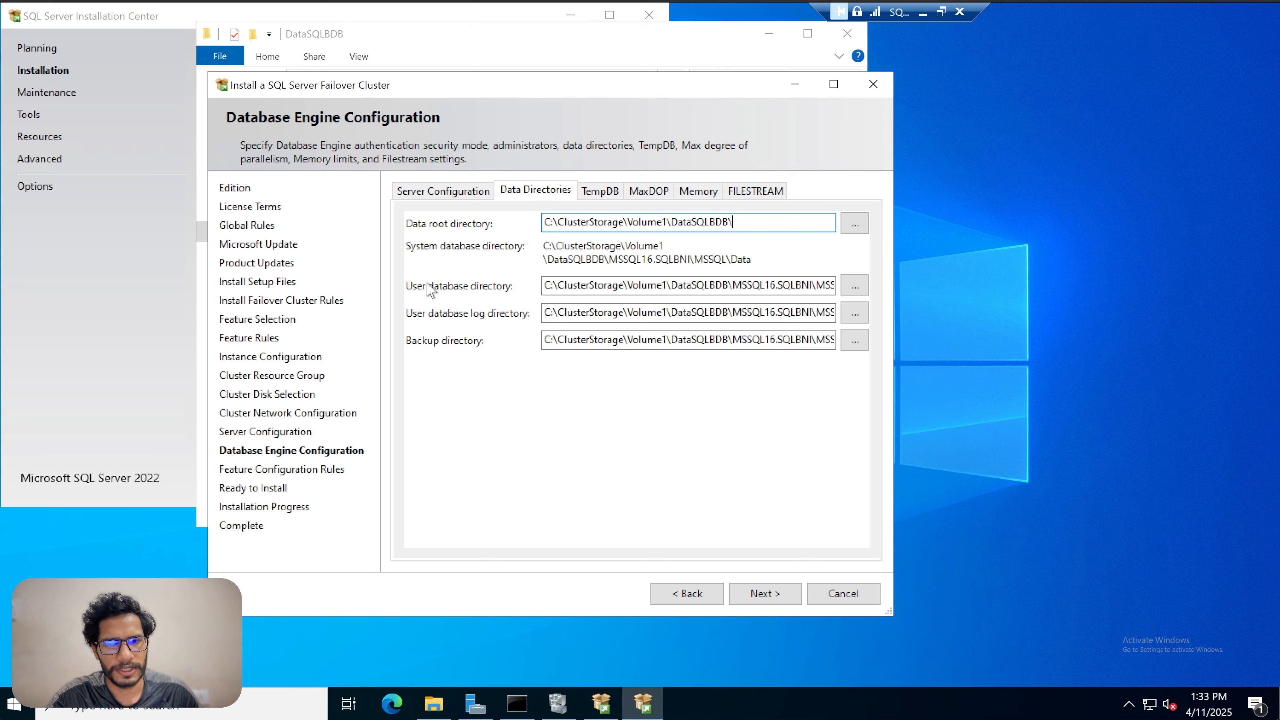
pyautogui.moveTo(678, 285); pyautogui.dragTo(731, 286)
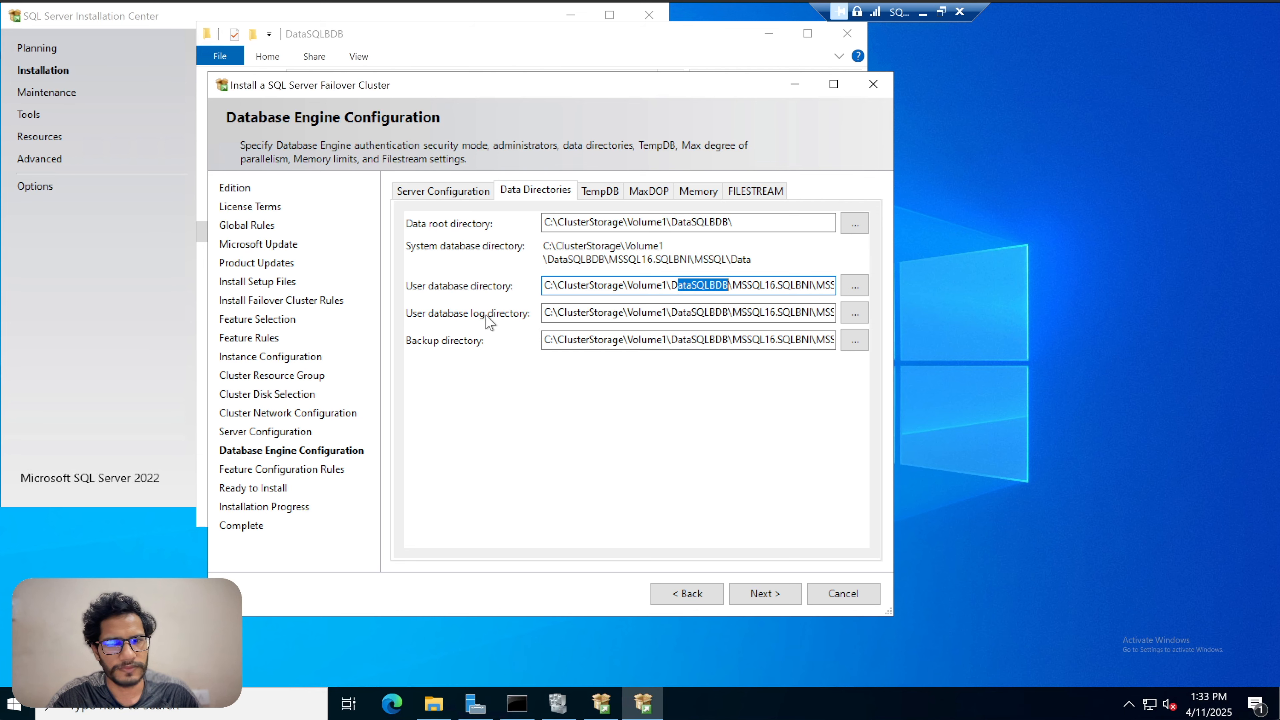
# - Open the LogSQLBDB folder in Volume2 in File Explorer and copy its full path
pyautogui.click(84, 317)
pyautogui.click(726, 56)
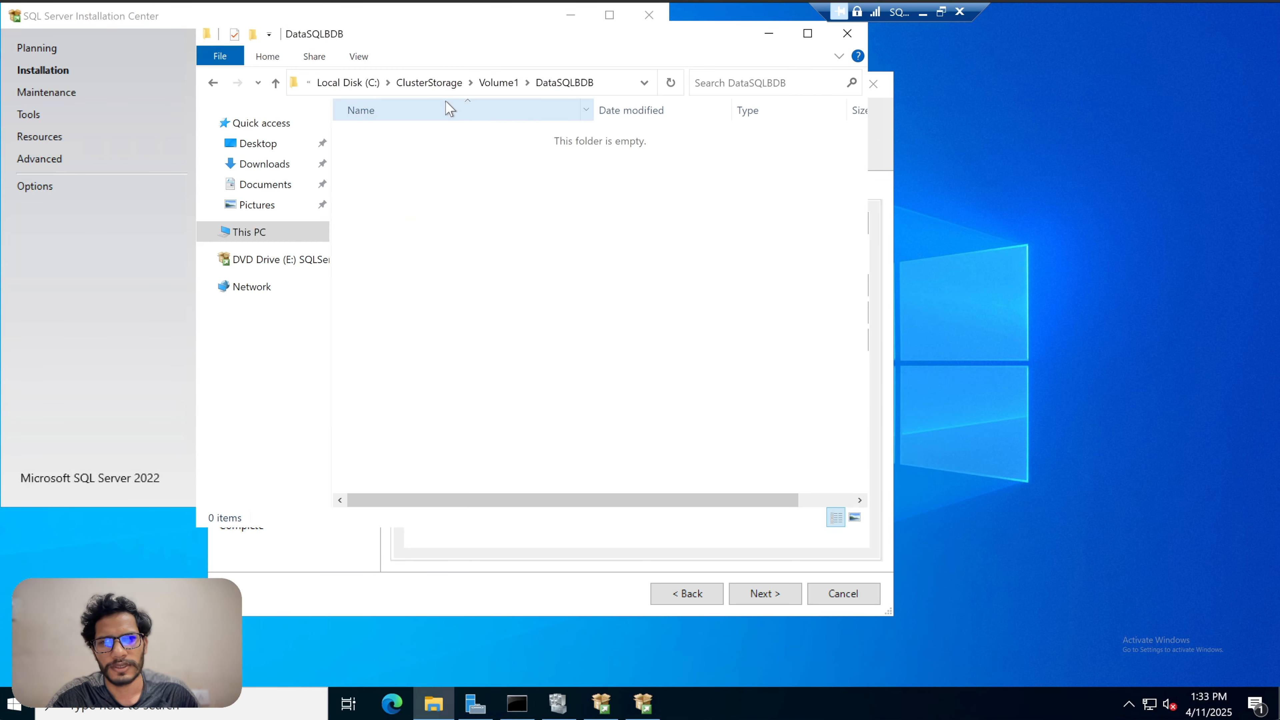
pyautogui.click(498, 83)
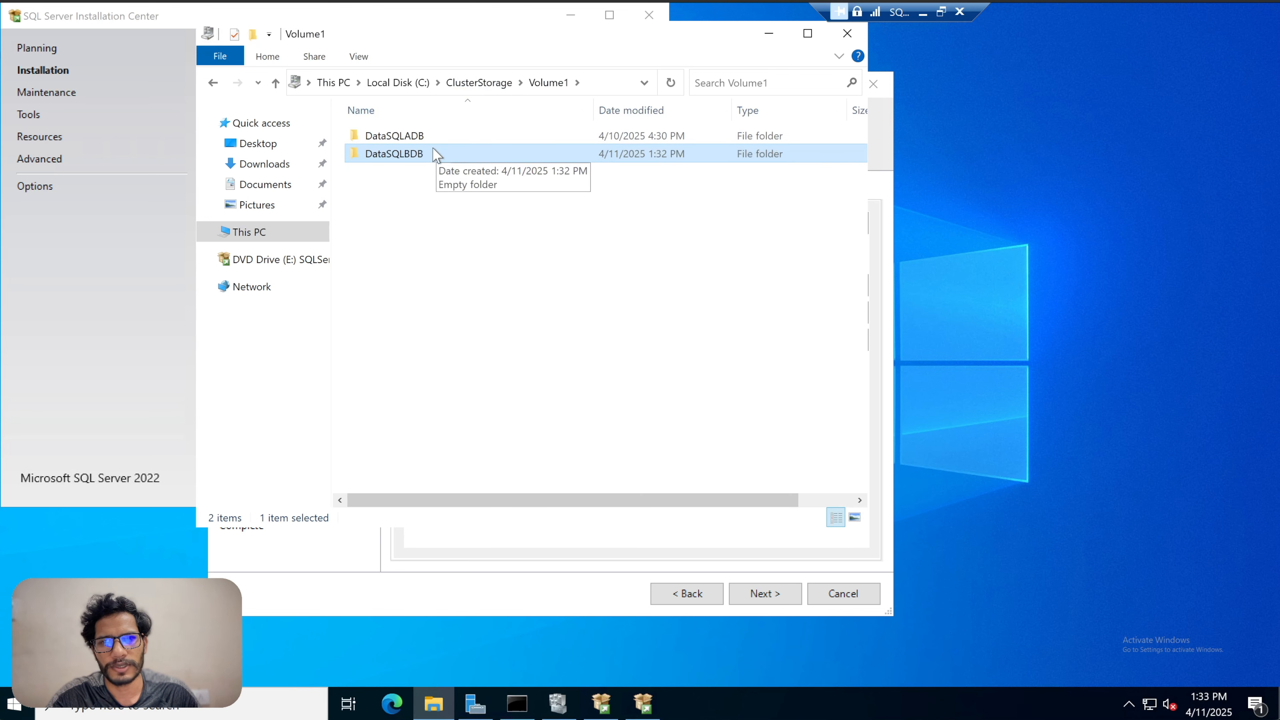
pyautogui.click(481, 83)
pyautogui.doubleClick(409, 154)
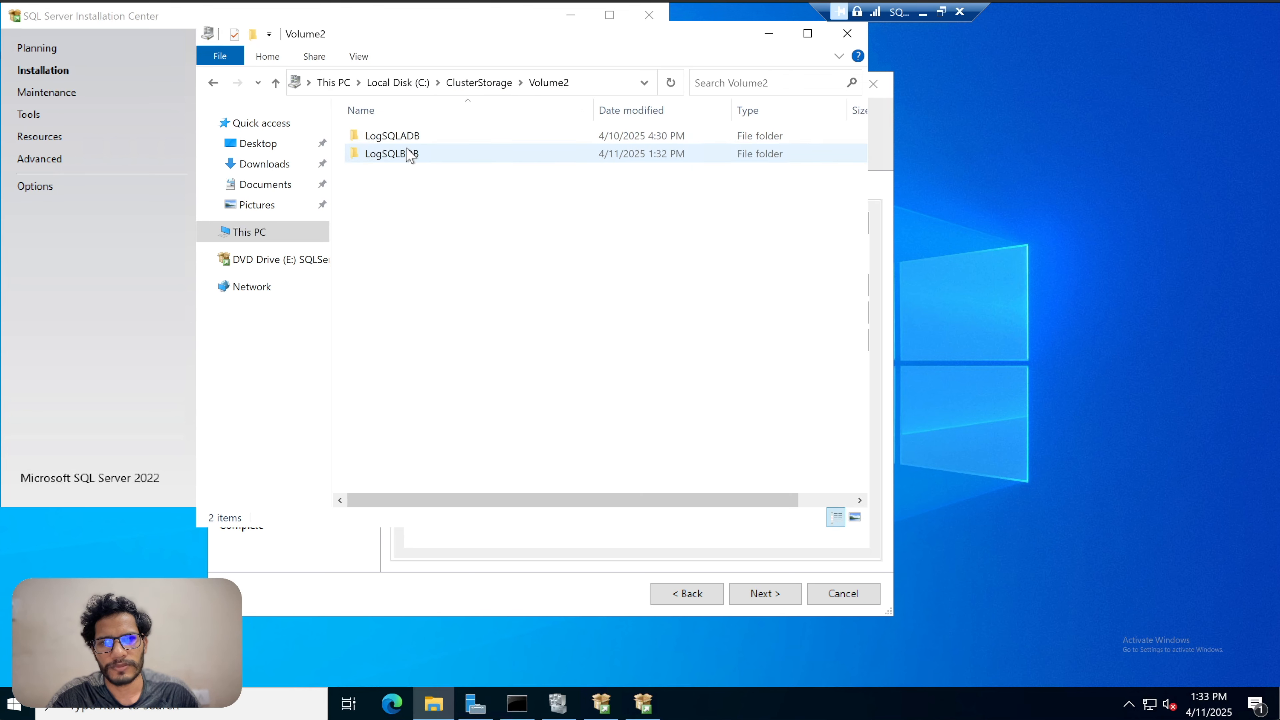
pyautogui.doubleClick(412, 153)
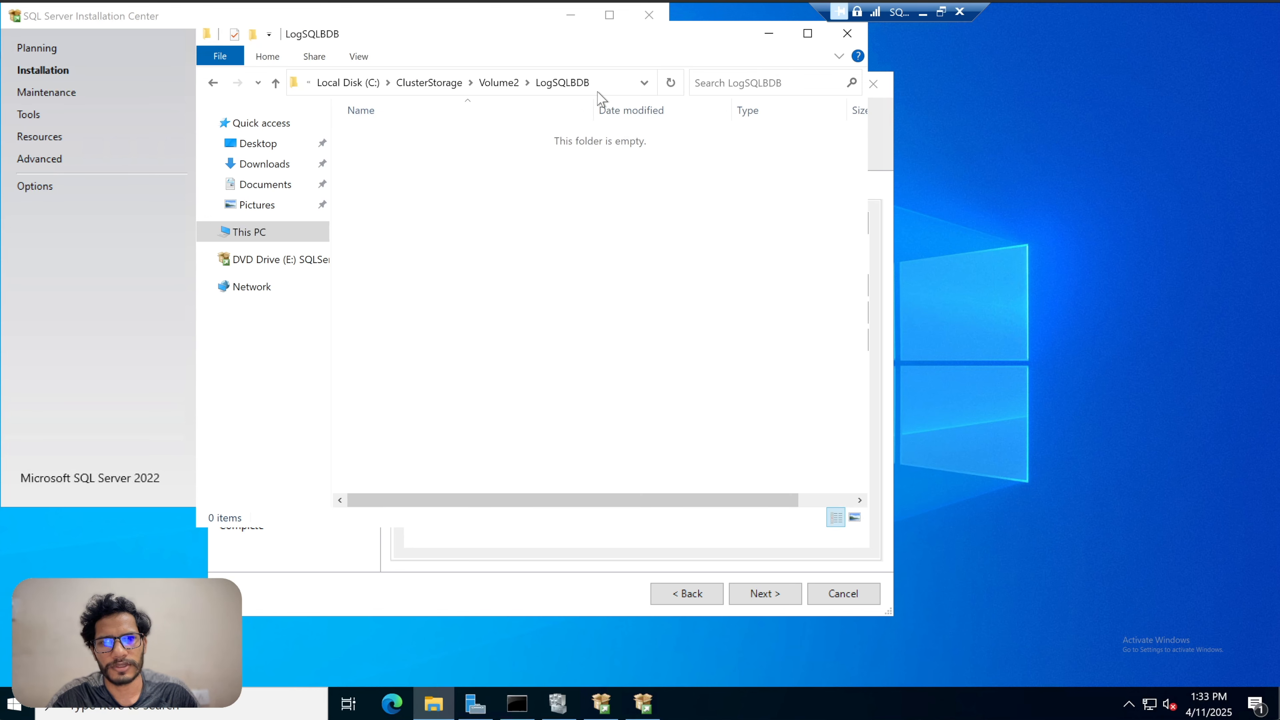
pyautogui.click(604, 85)
pyautogui.hotkey('ctrl', 'c')
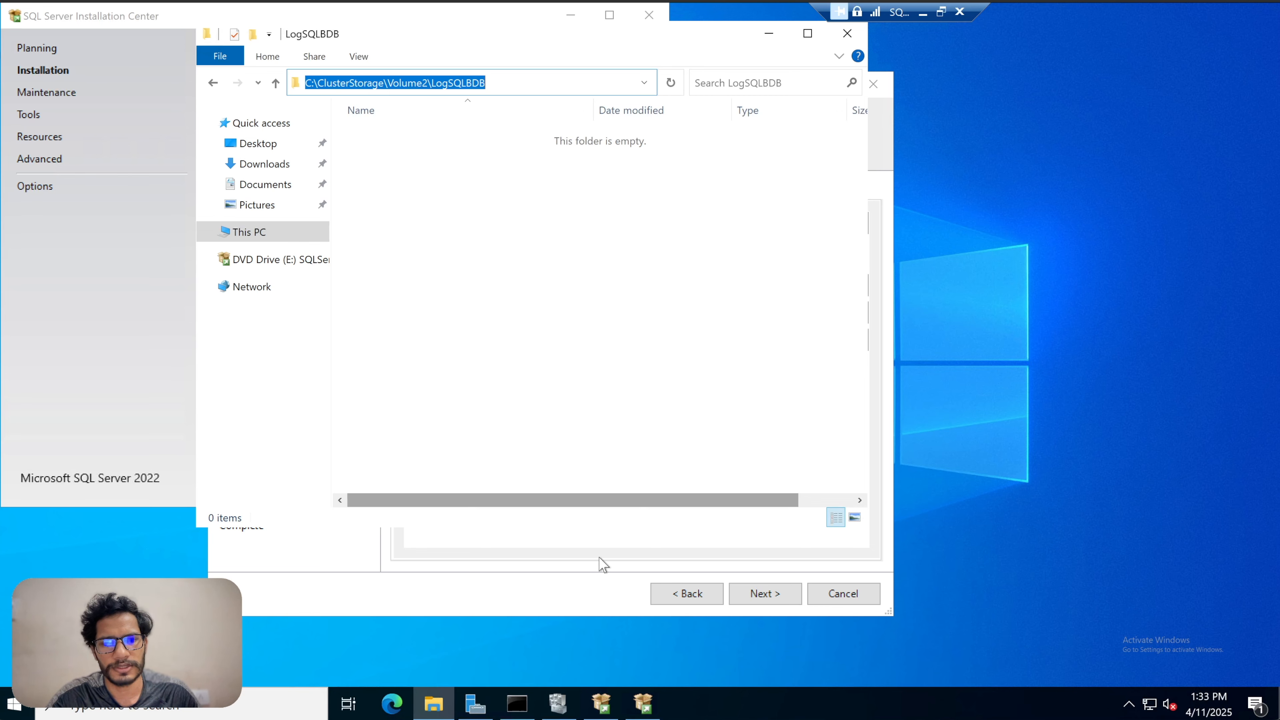
# - Replace the base path of the user database log directory with C:\ClusterStorage\Volume2\LogSQLBDB, keeping the MSSQL16.SQLBNI subfolders
pyautogui.click(587, 532)
pyautogui.click(672, 319)
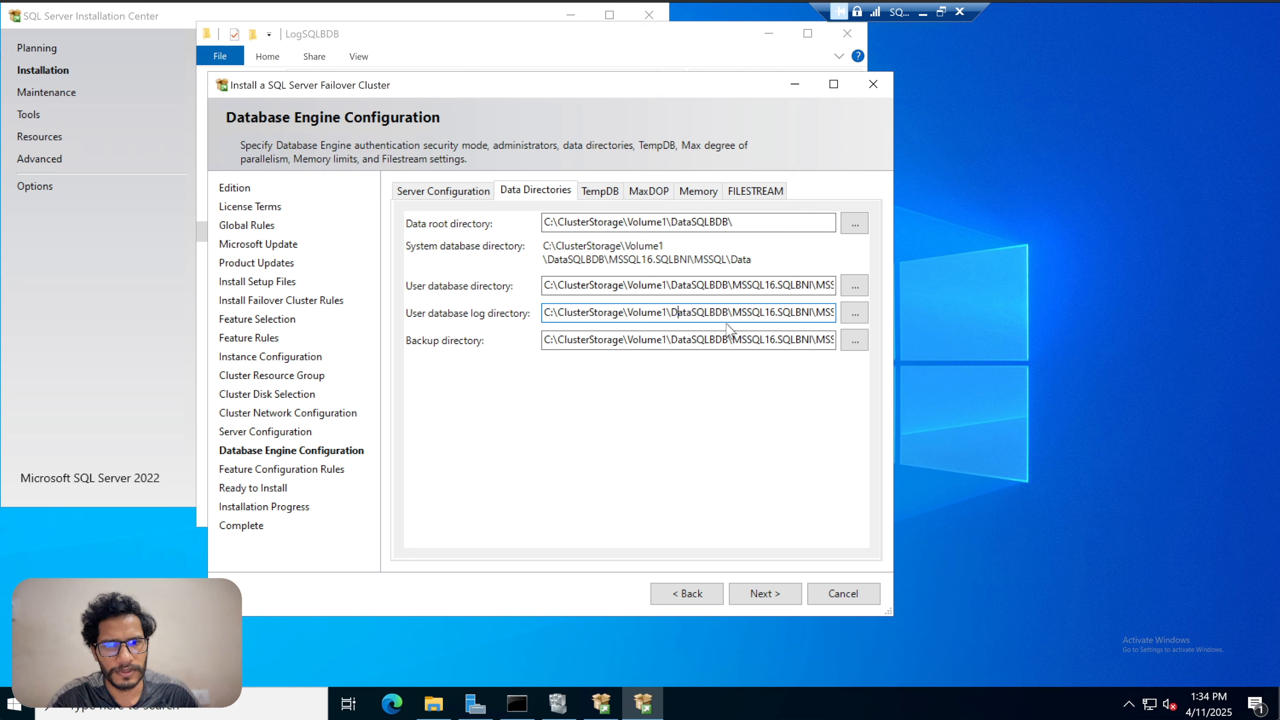
pyautogui.moveTo(729, 314); pyautogui.dragTo(554, 312)
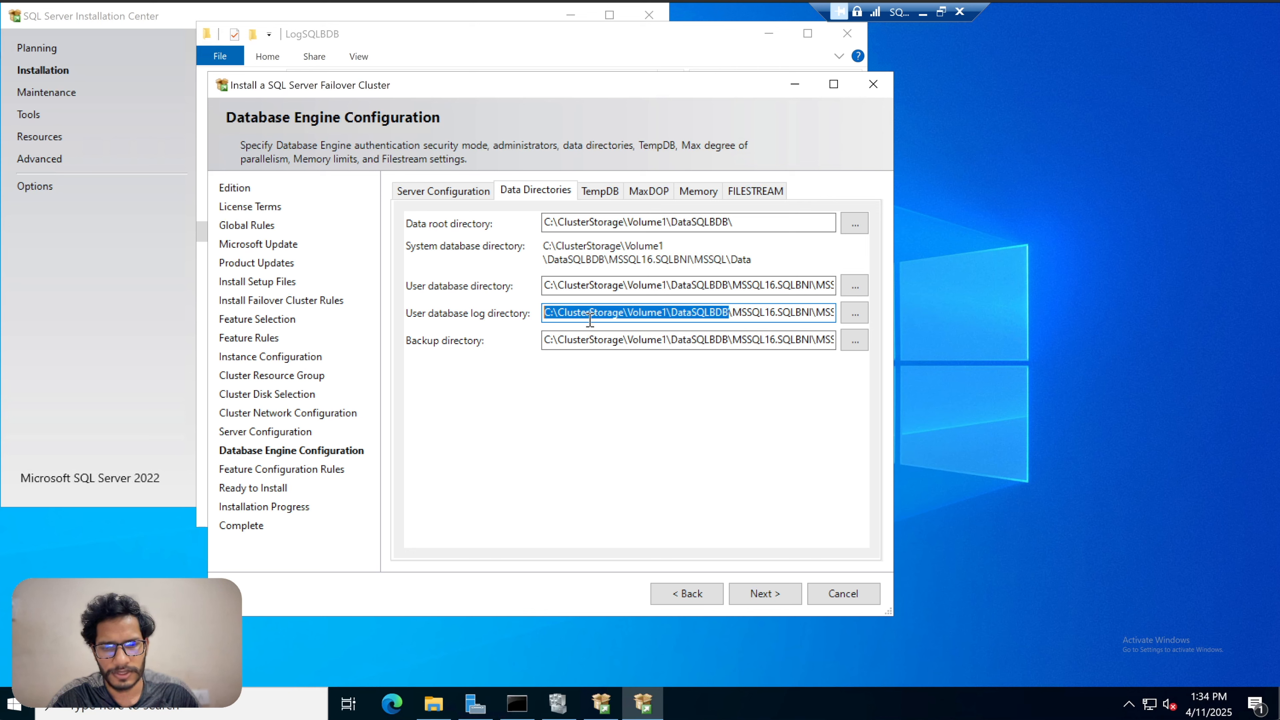
pyautogui.hotkey('ctrl', 'v')
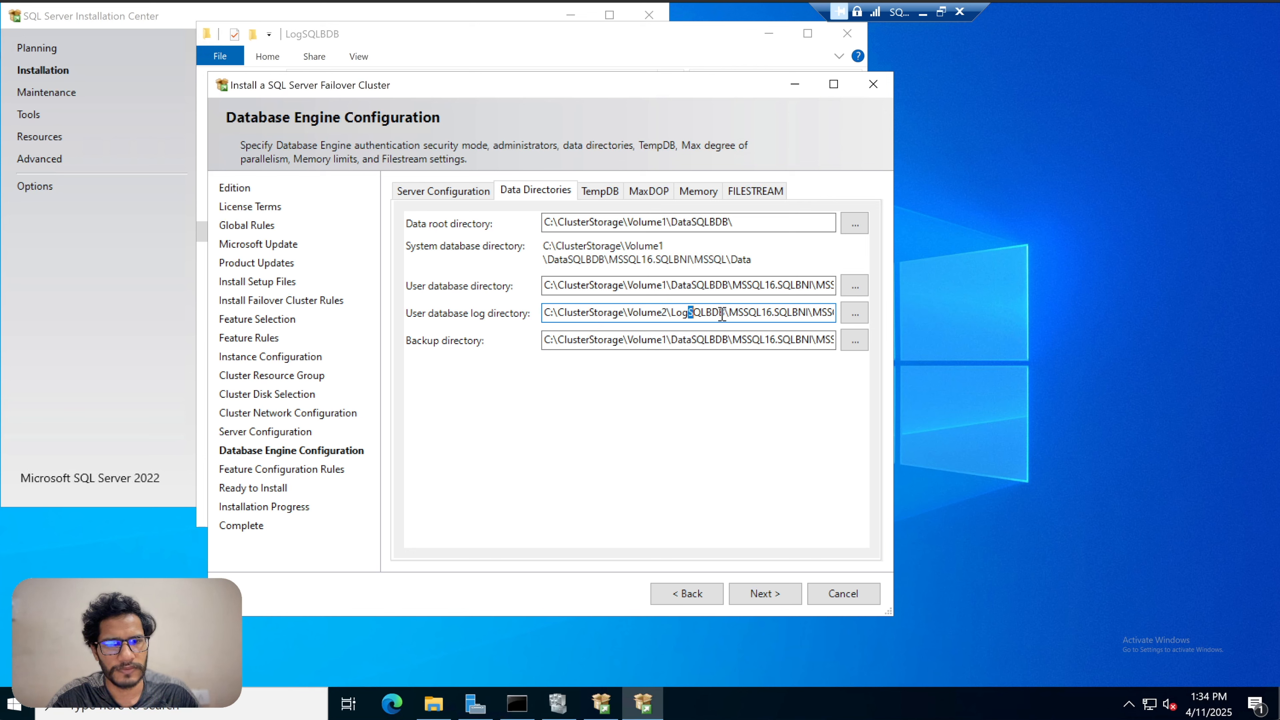
pyautogui.moveTo(721, 315); pyautogui.dragTo(725, 314)
pyautogui.click(755, 313)
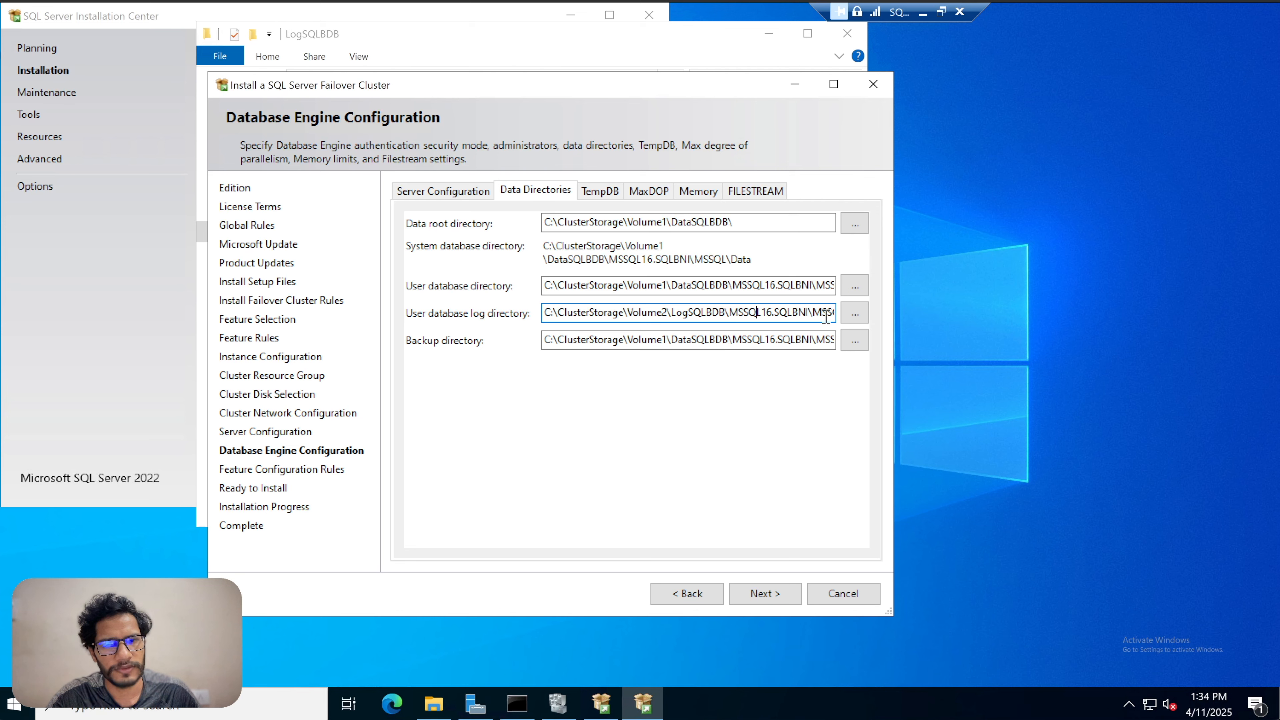
pyautogui.moveTo(810, 313); pyautogui.dragTo(713, 323)
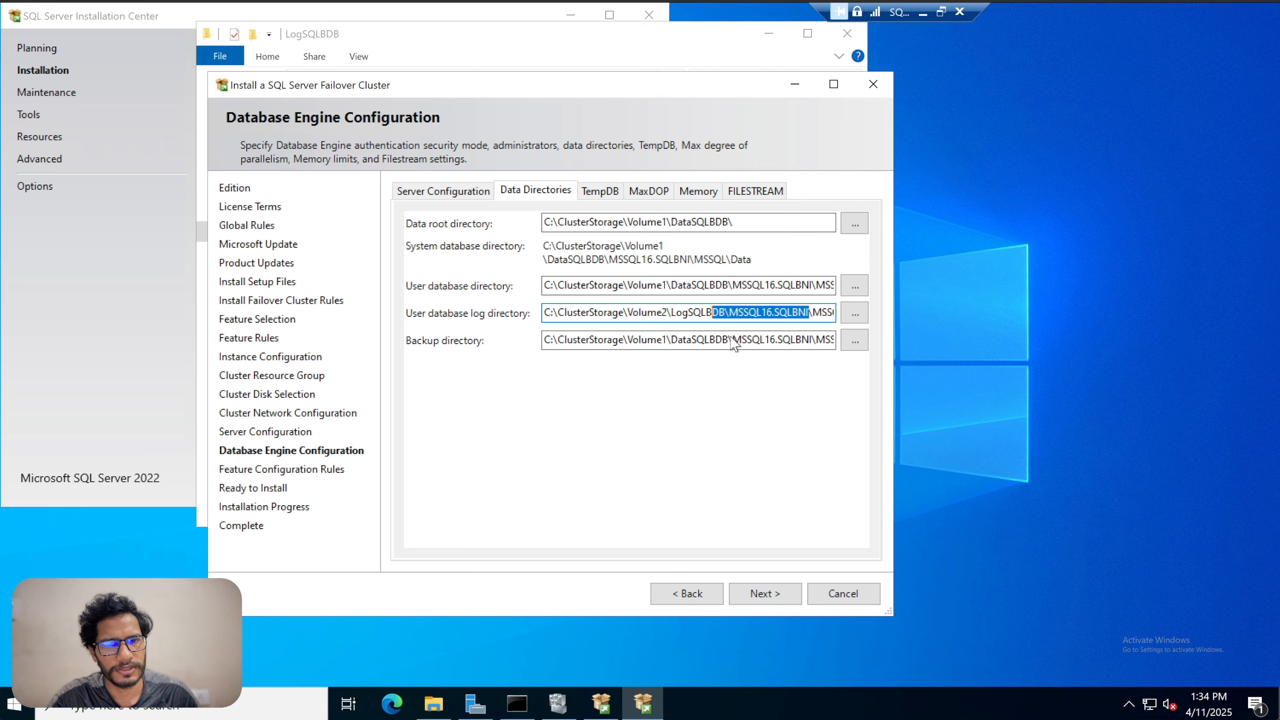
pyautogui.click(678, 340)
# - Open the TempDB settings, switch to Chrome and find the TempDB configuration section in the Node 1 SQL Server installation article
pyautogui.click(605, 192)
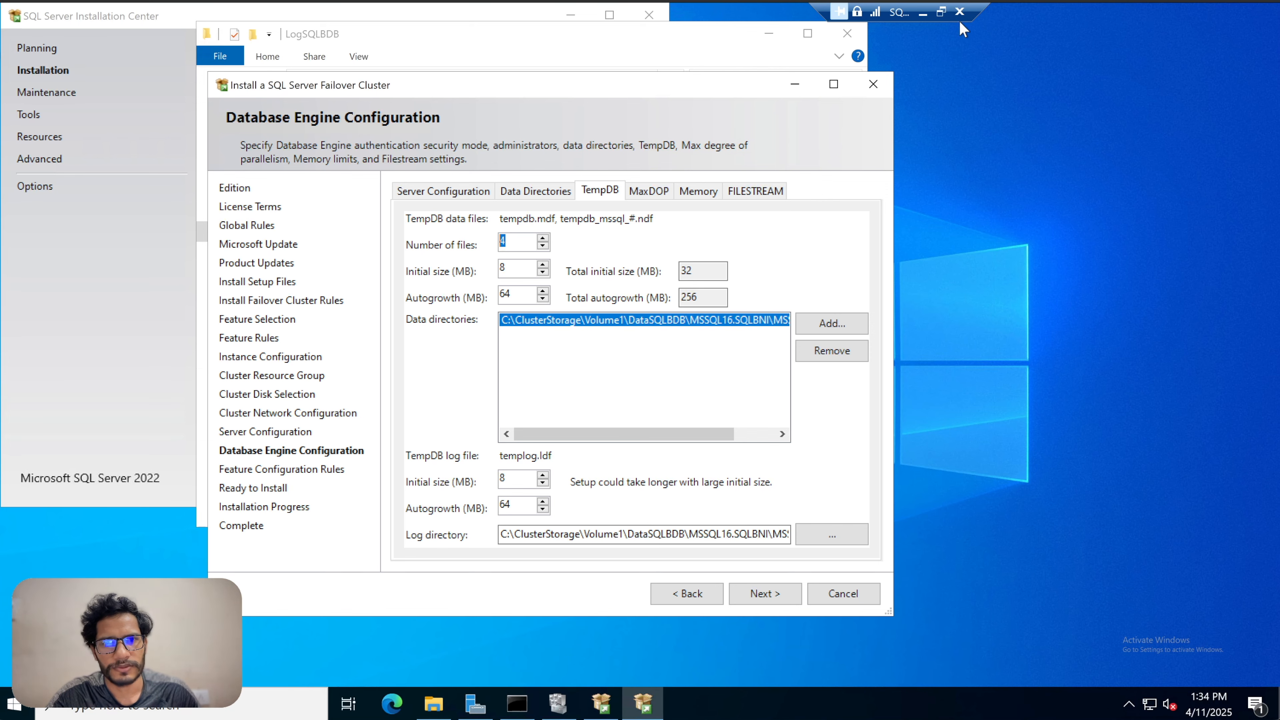
pyautogui.click(948, 13)
pyautogui.click(337, 700)
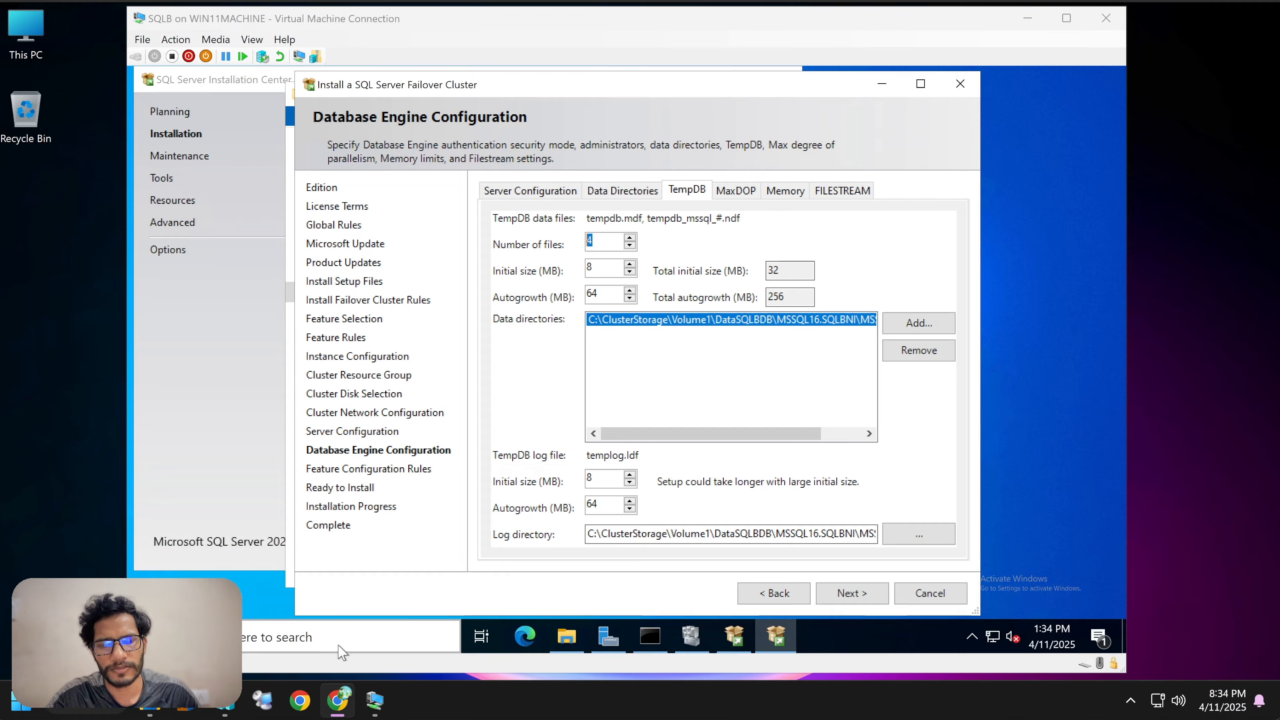
pyautogui.scroll(-10, 496, 288)
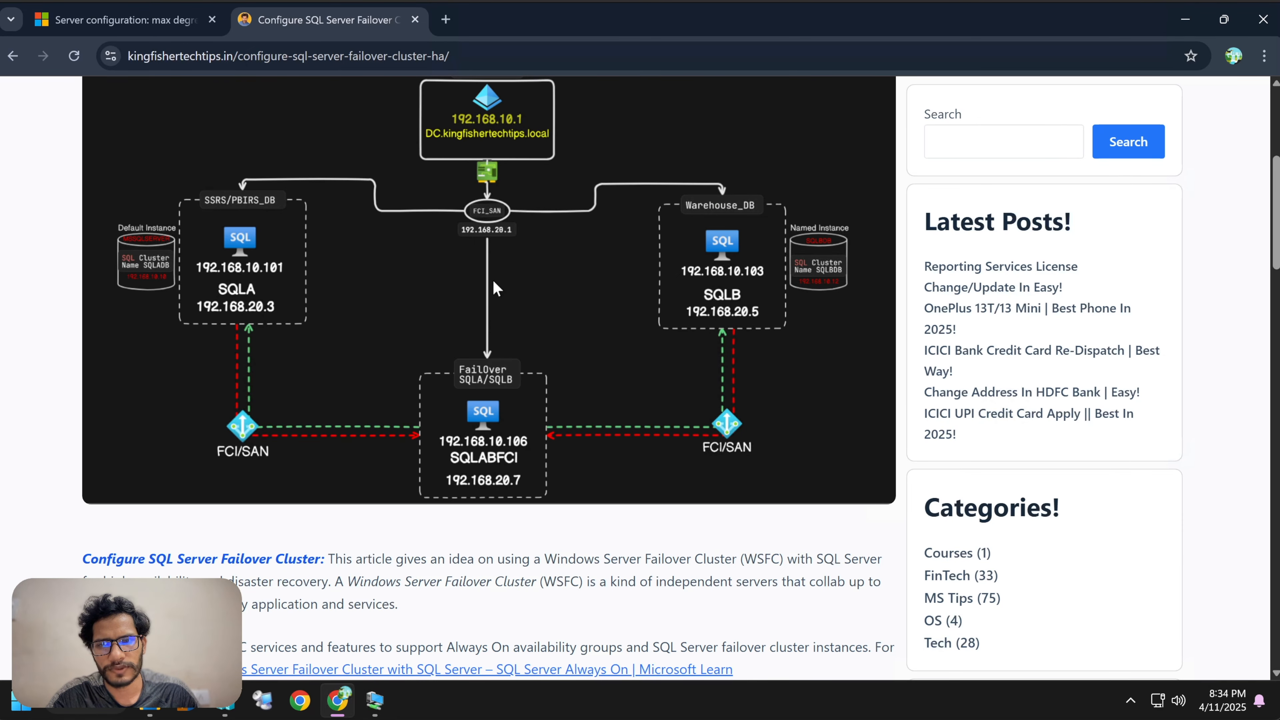
pyautogui.scroll(5, 496, 289)
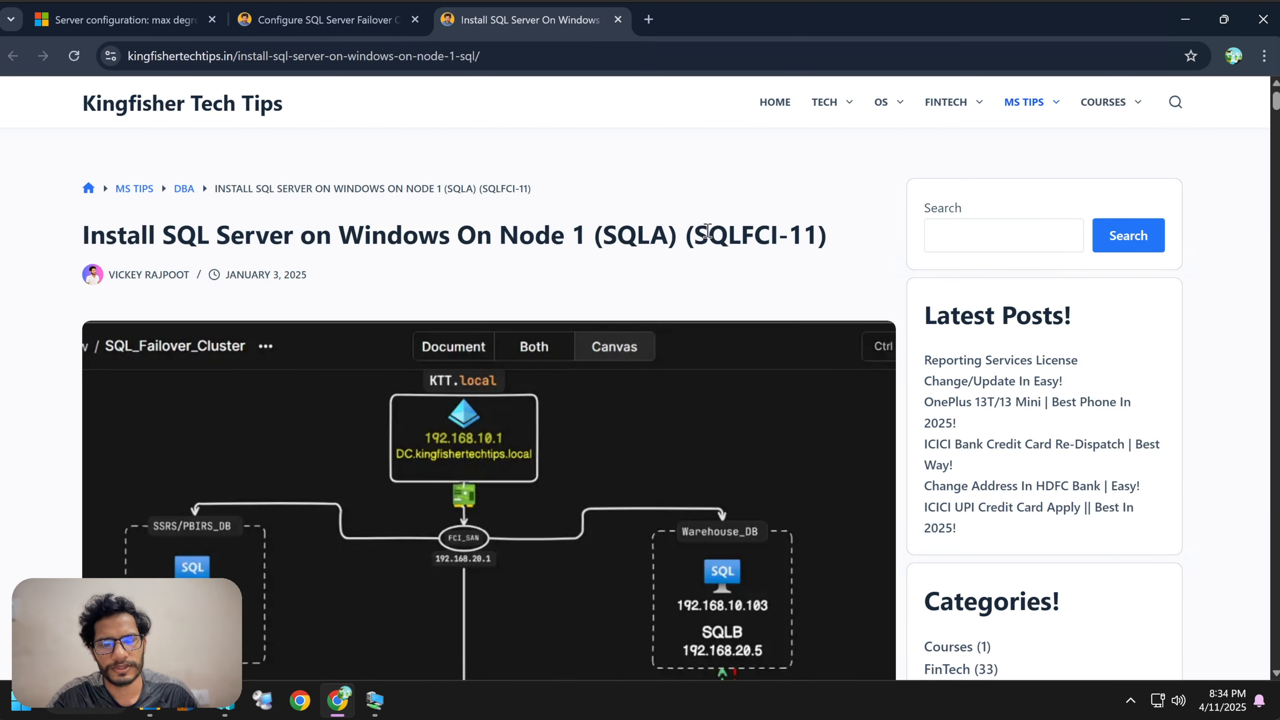
pyautogui.scroll(-13, 708, 237)
pyautogui.scroll(-20, 664, 265)
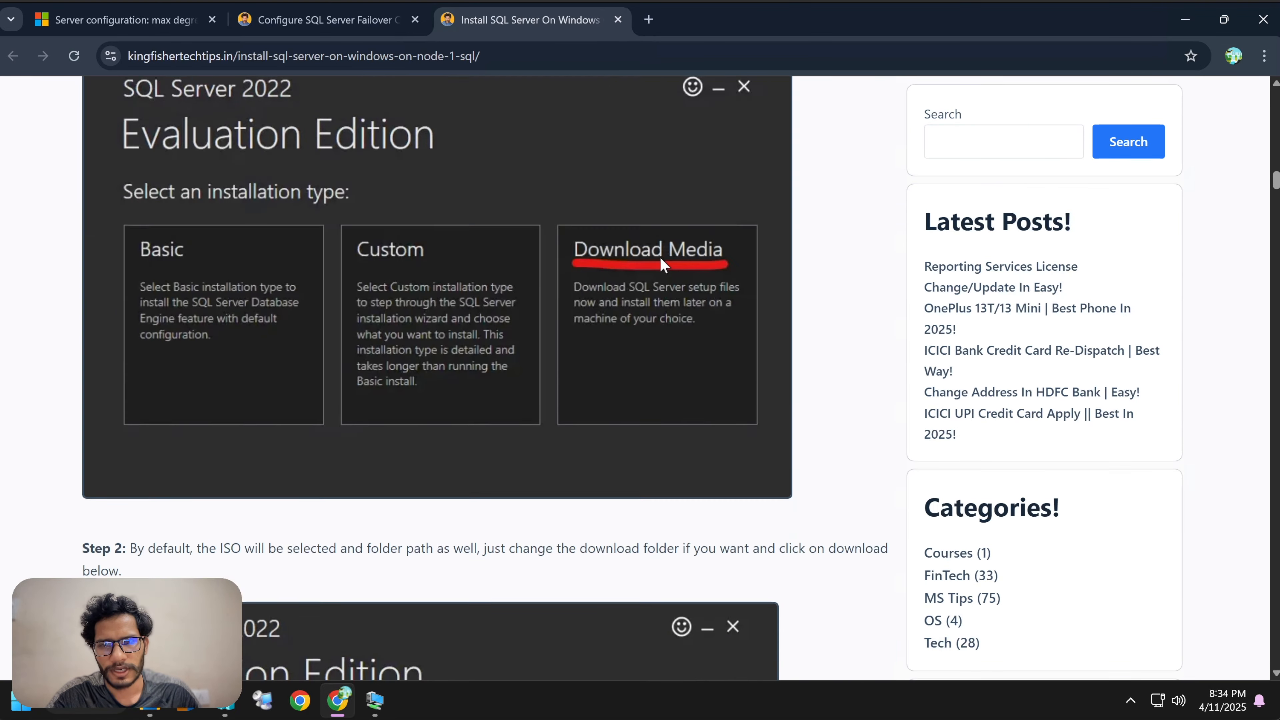
pyautogui.scroll(-20, 661, 259)
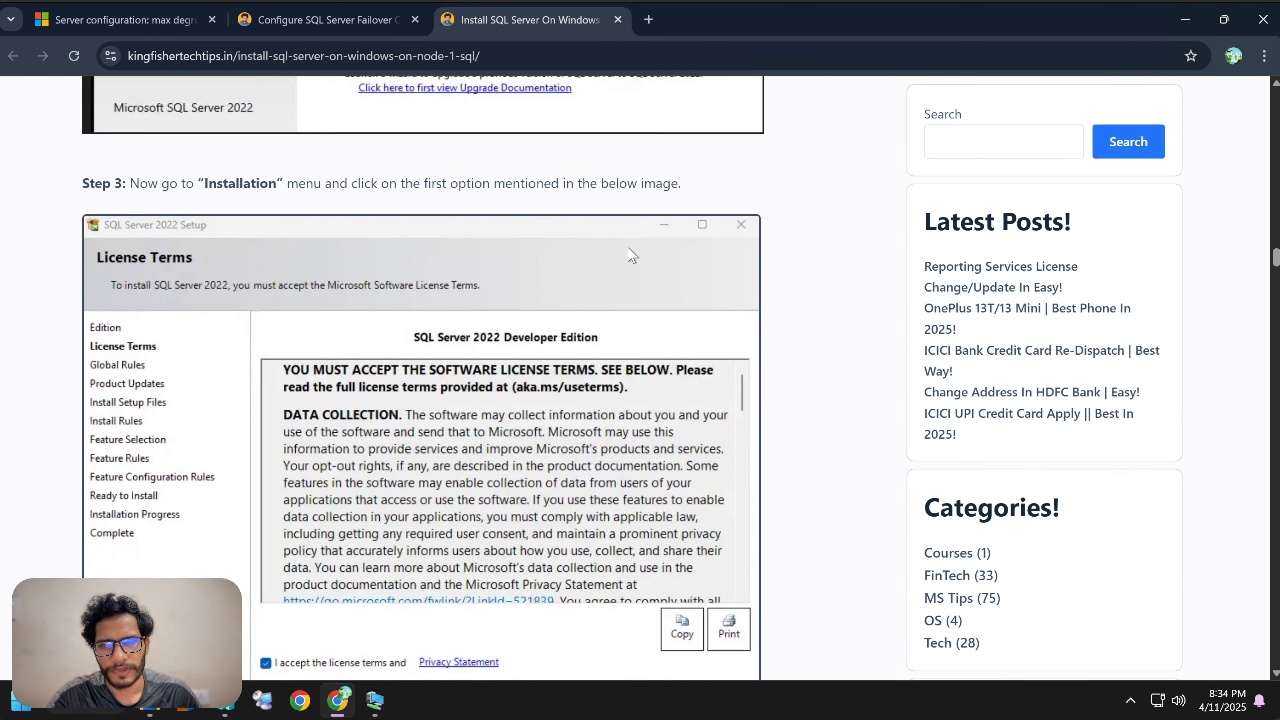
pyautogui.scroll(-20, 631, 256)
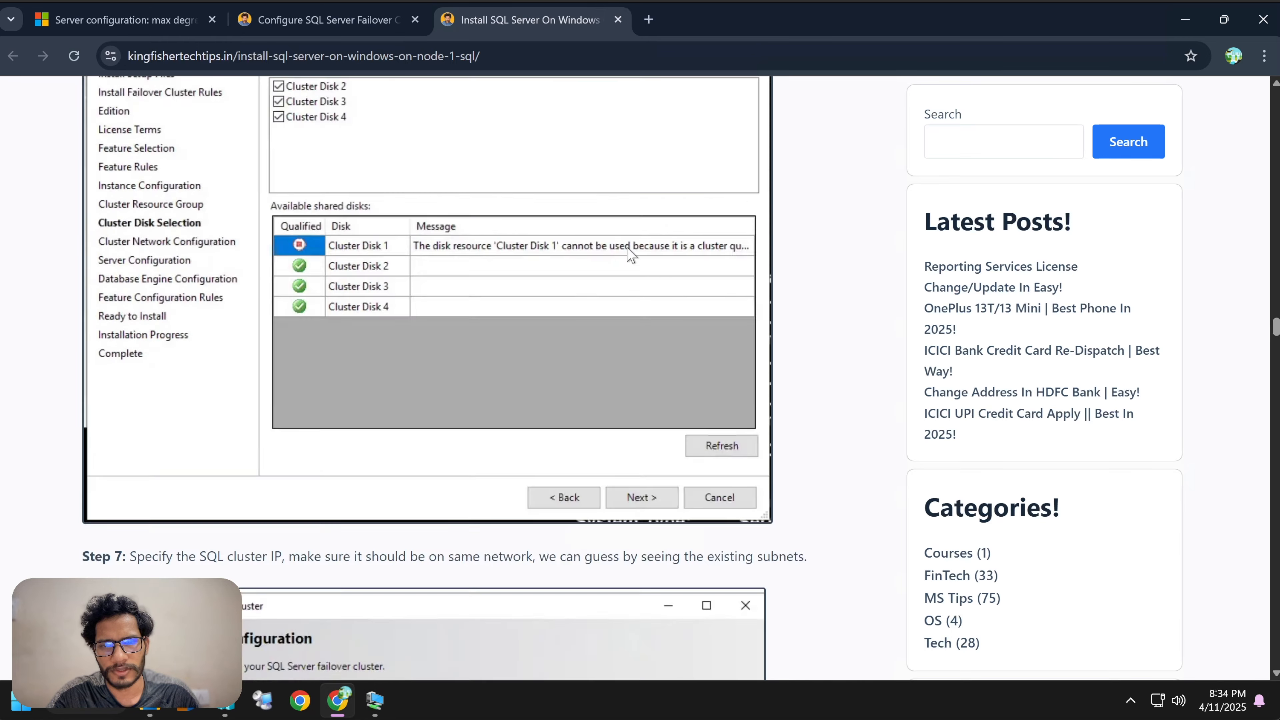
pyautogui.scroll(-10, 631, 256)
pyautogui.scroll(10, 632, 255)
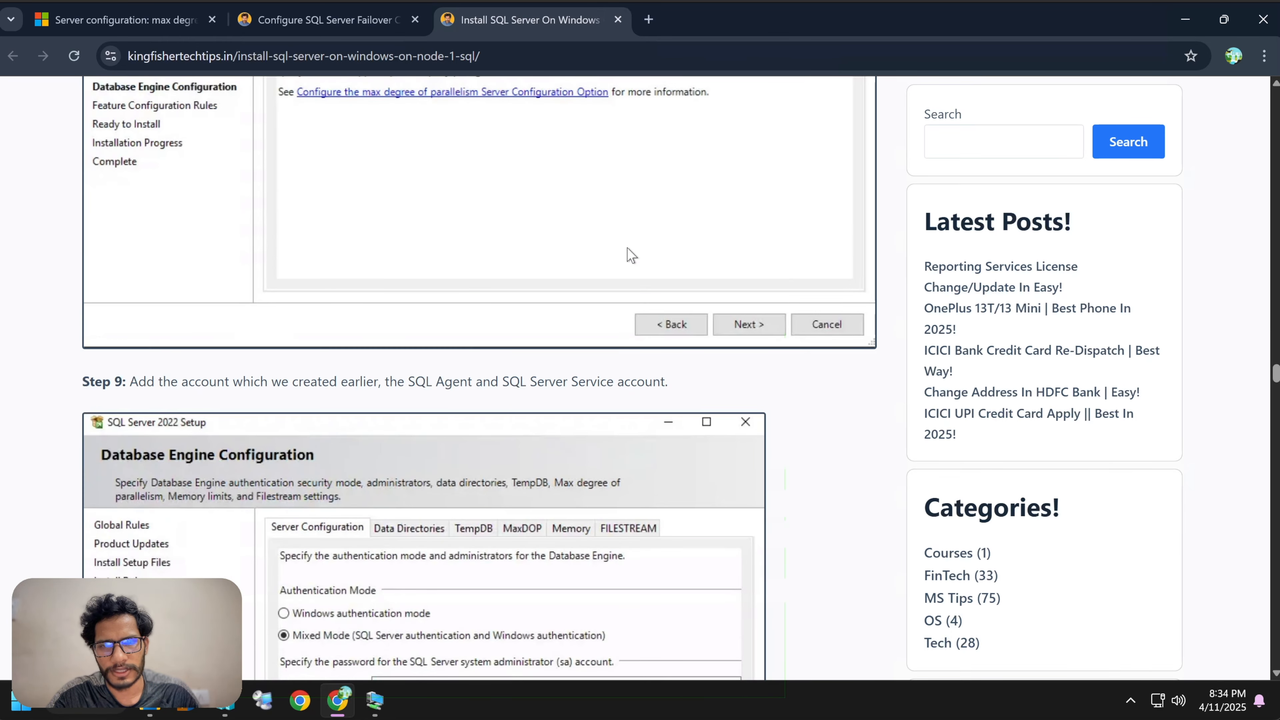
pyautogui.scroll(-20, 631, 256)
pyautogui.scroll(-15, 631, 256)
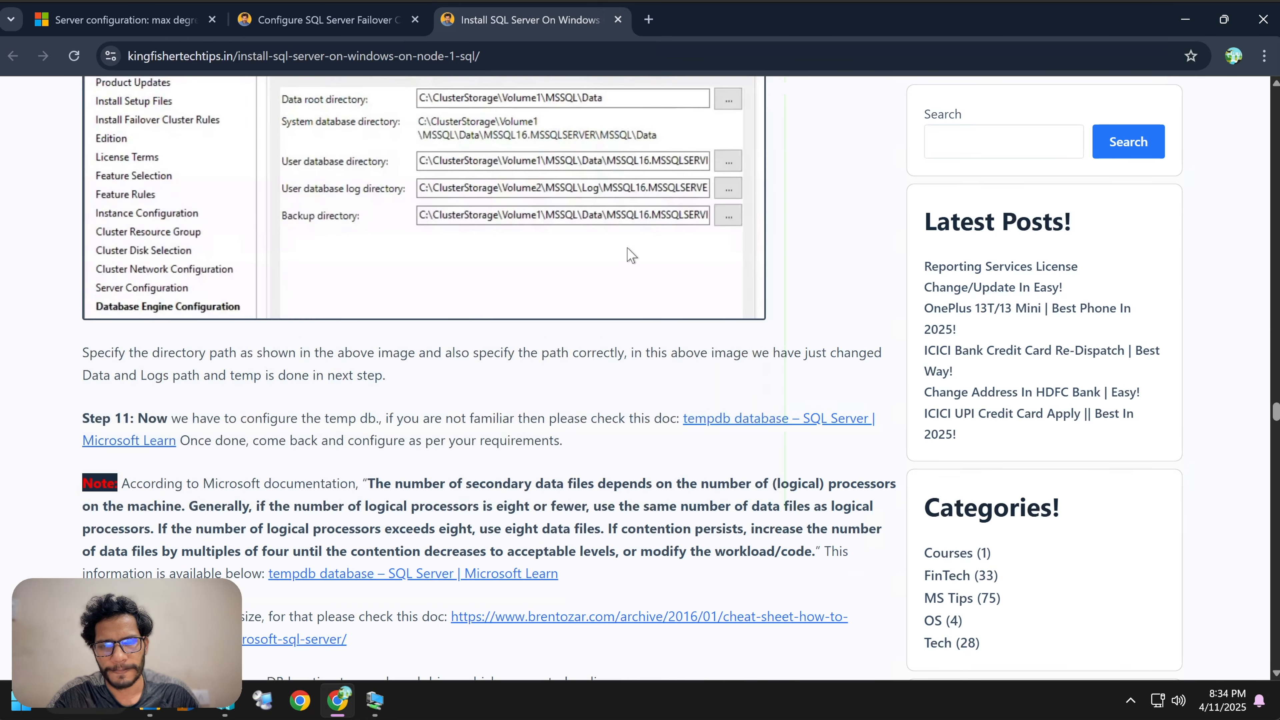
pyautogui.scroll(3, 628, 248)
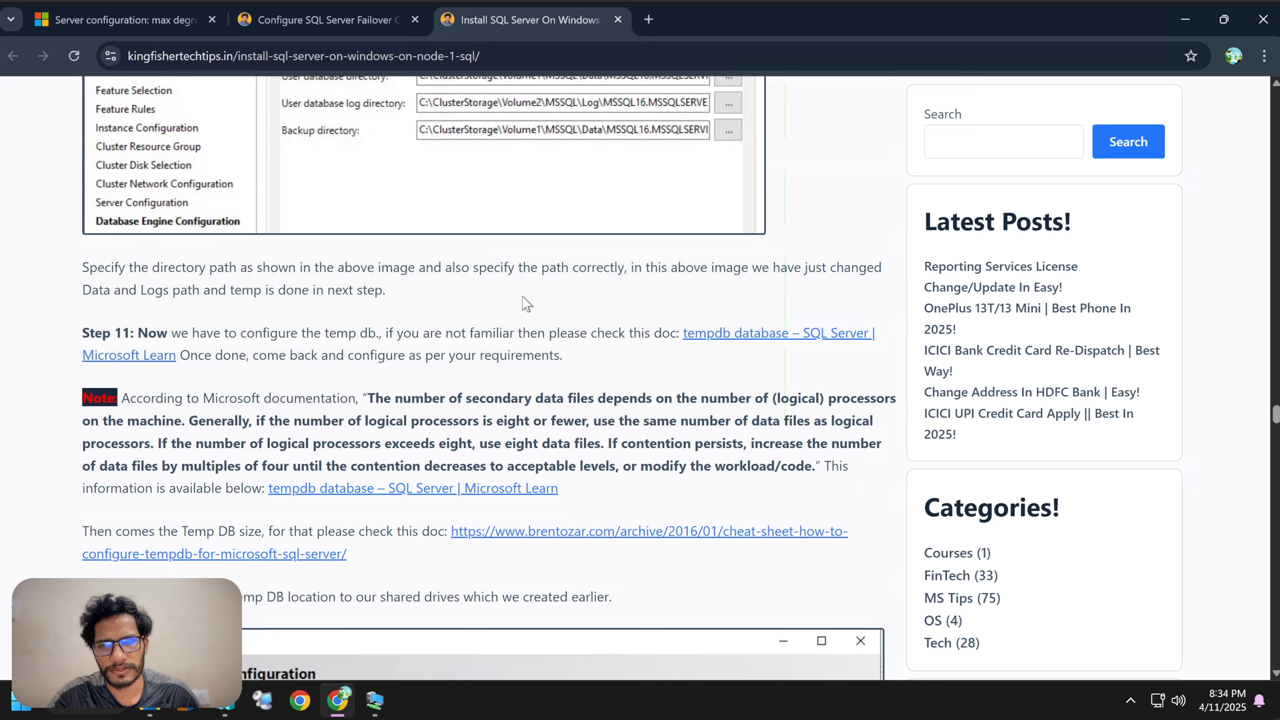
pyautogui.scroll(8, 526, 304)
pyautogui.scroll(-3, 526, 304)
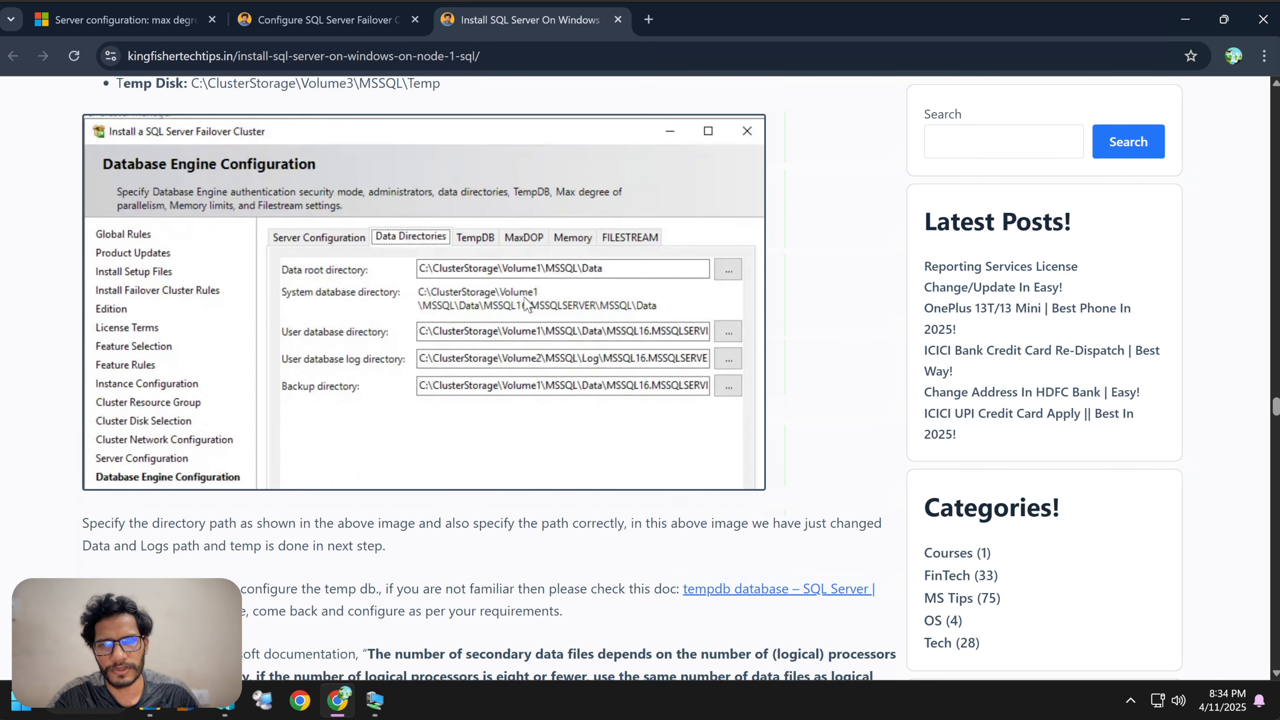
pyautogui.scroll(-13, 524, 303)
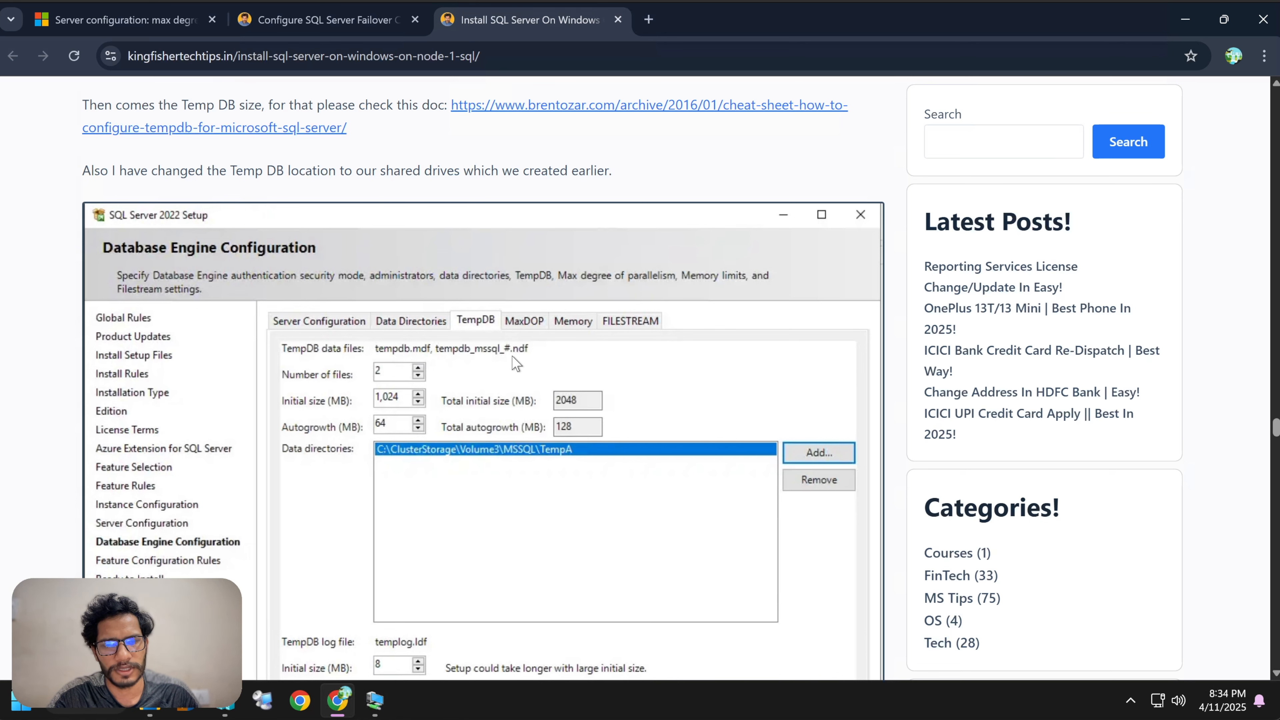
# - Review the article's TempDB example and its note on choosing the number of secondary data files by logical processors
pyautogui.scroll(1, 513, 356)
pyautogui.scroll(-1, 648, 167)
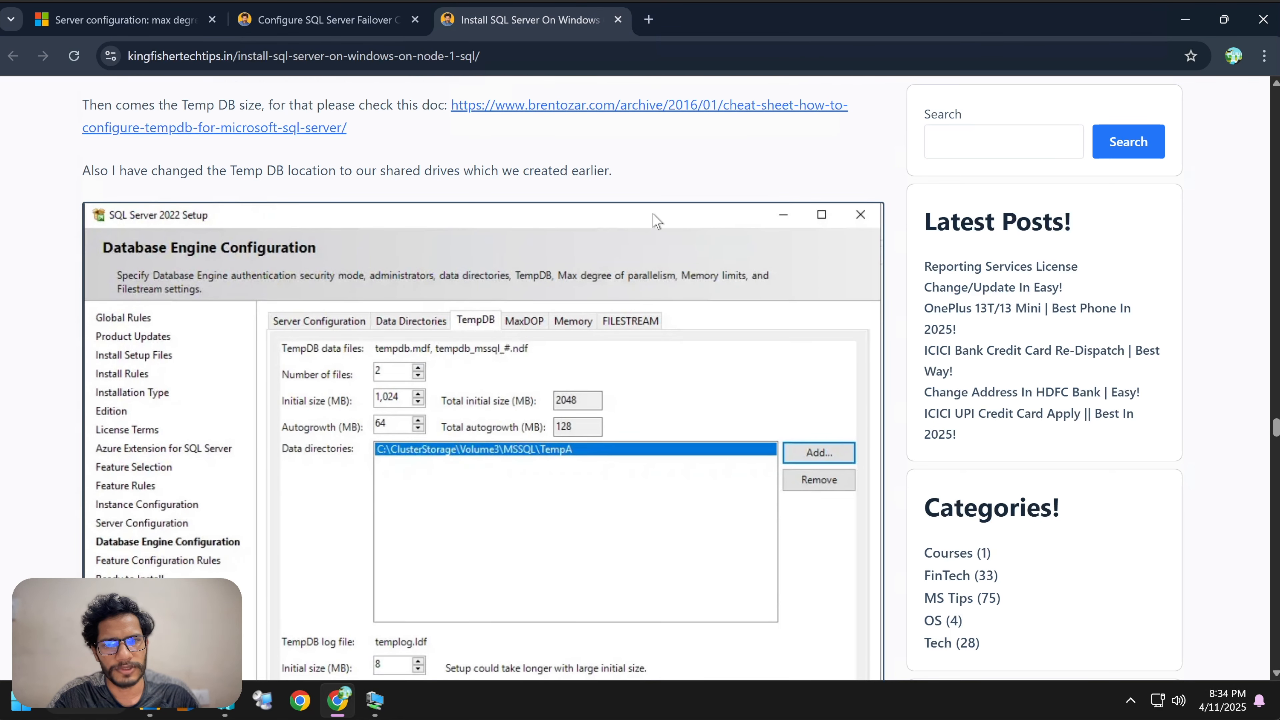
pyautogui.scroll(-1, 657, 221)
pyautogui.scroll(1, 657, 220)
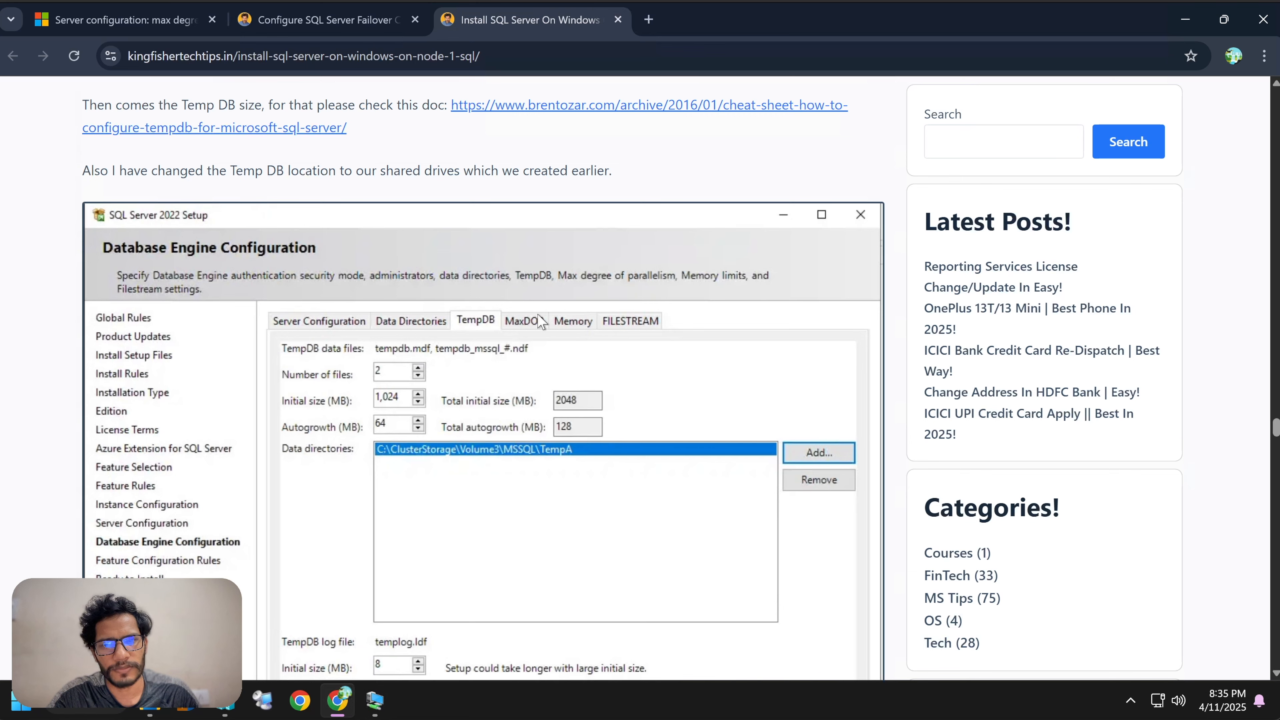
pyautogui.scroll(3, 400, 305)
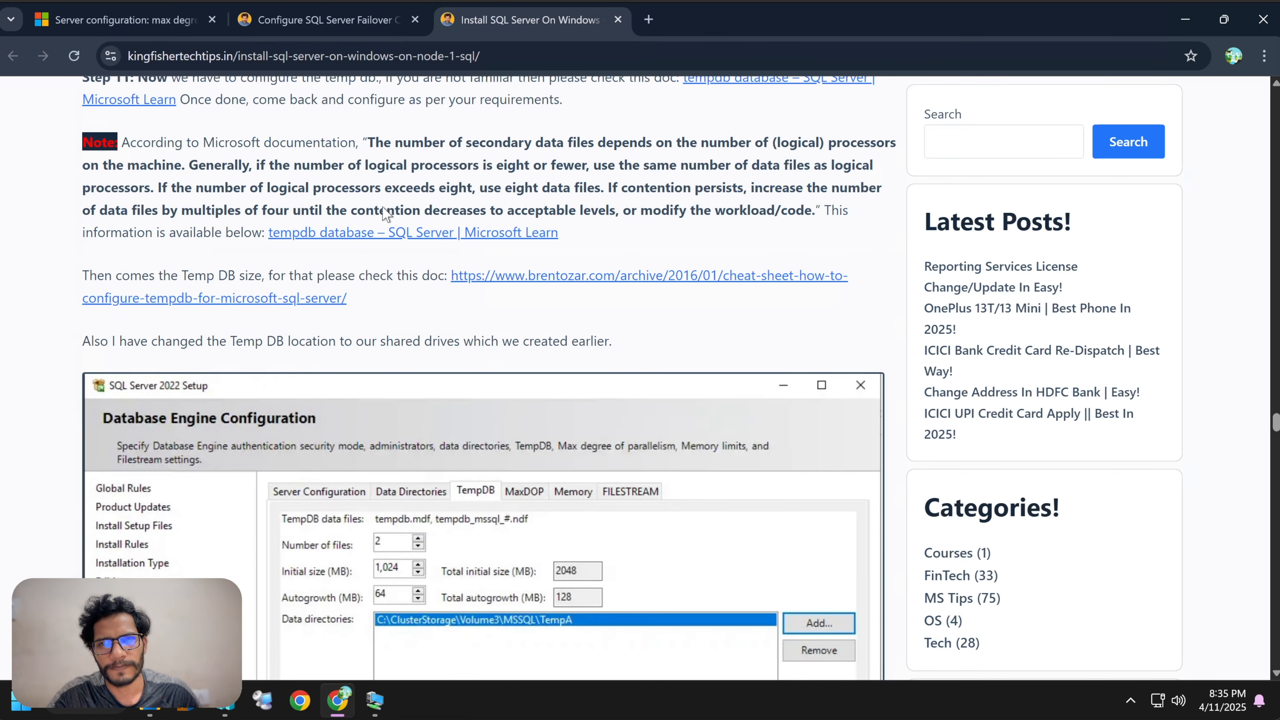
pyautogui.scroll(3, 400, 165)
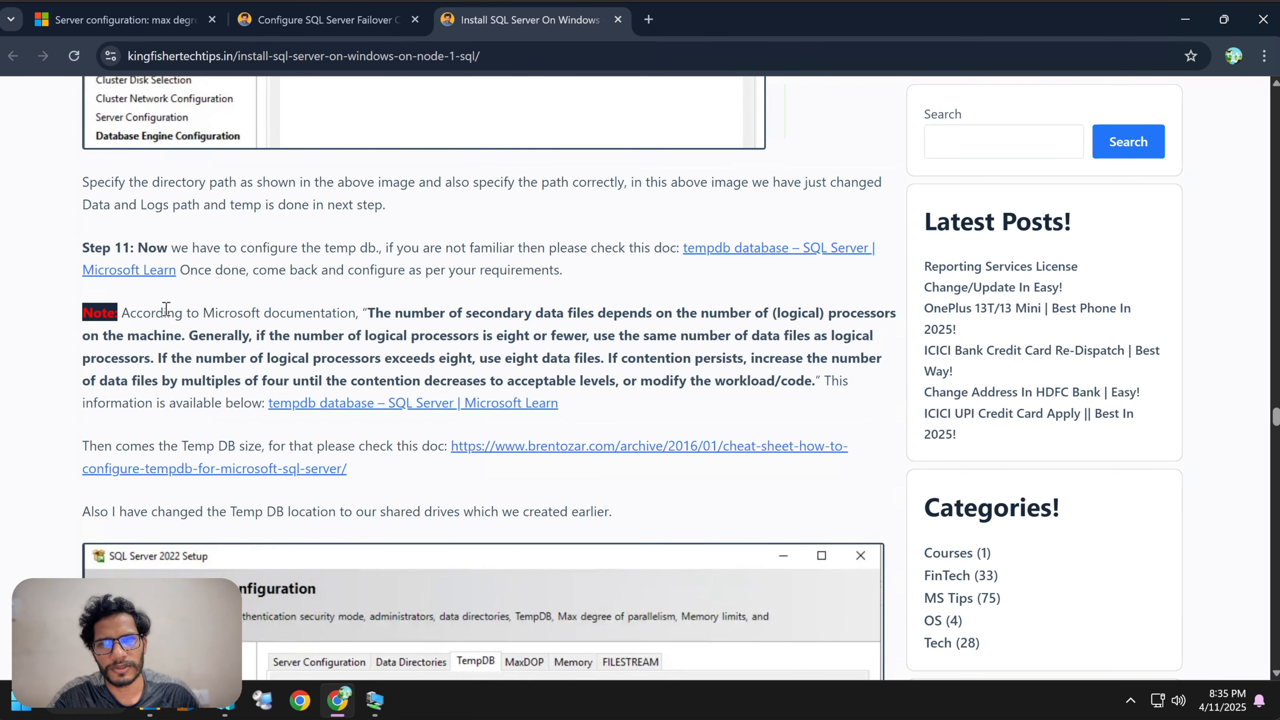
pyautogui.moveTo(166, 309); pyautogui.dragTo(764, 320)
pyautogui.click(459, 326)
pyautogui.click(762, 346)
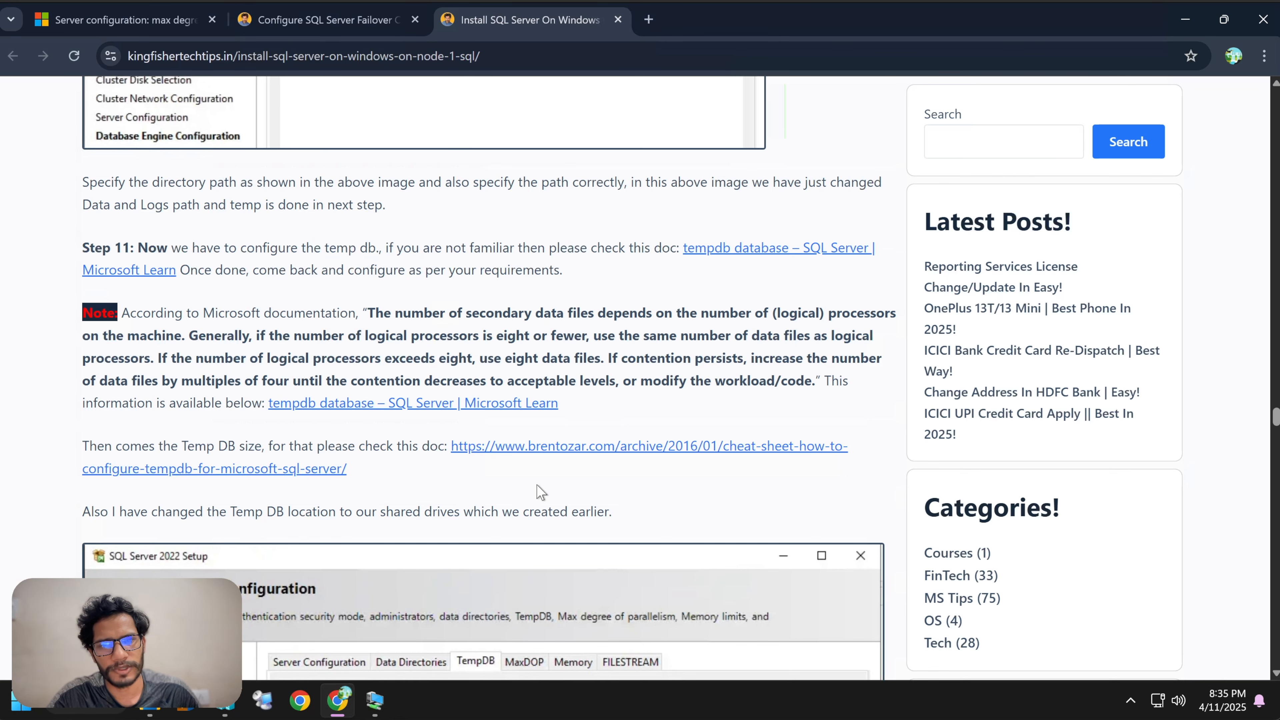
# - Return to the SQLB virtual machine and remove the default TempDB data directory
pyautogui.moveTo(383, 691)
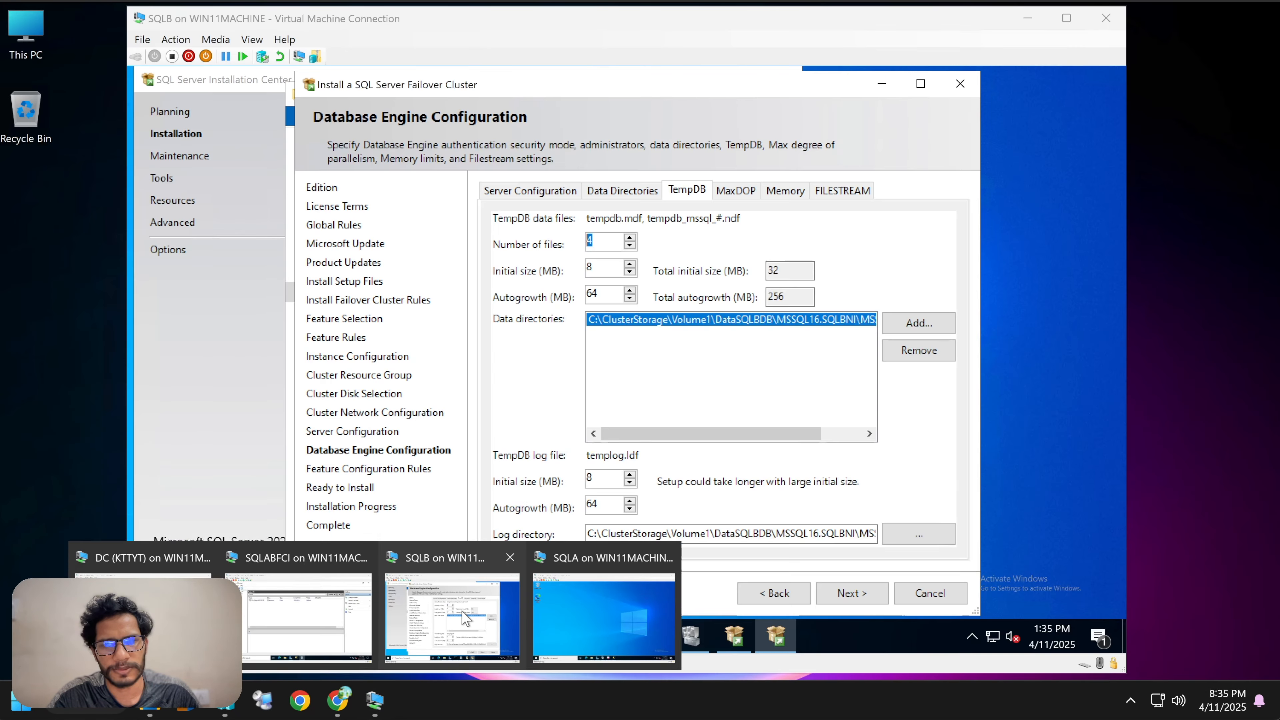
pyautogui.click(464, 618)
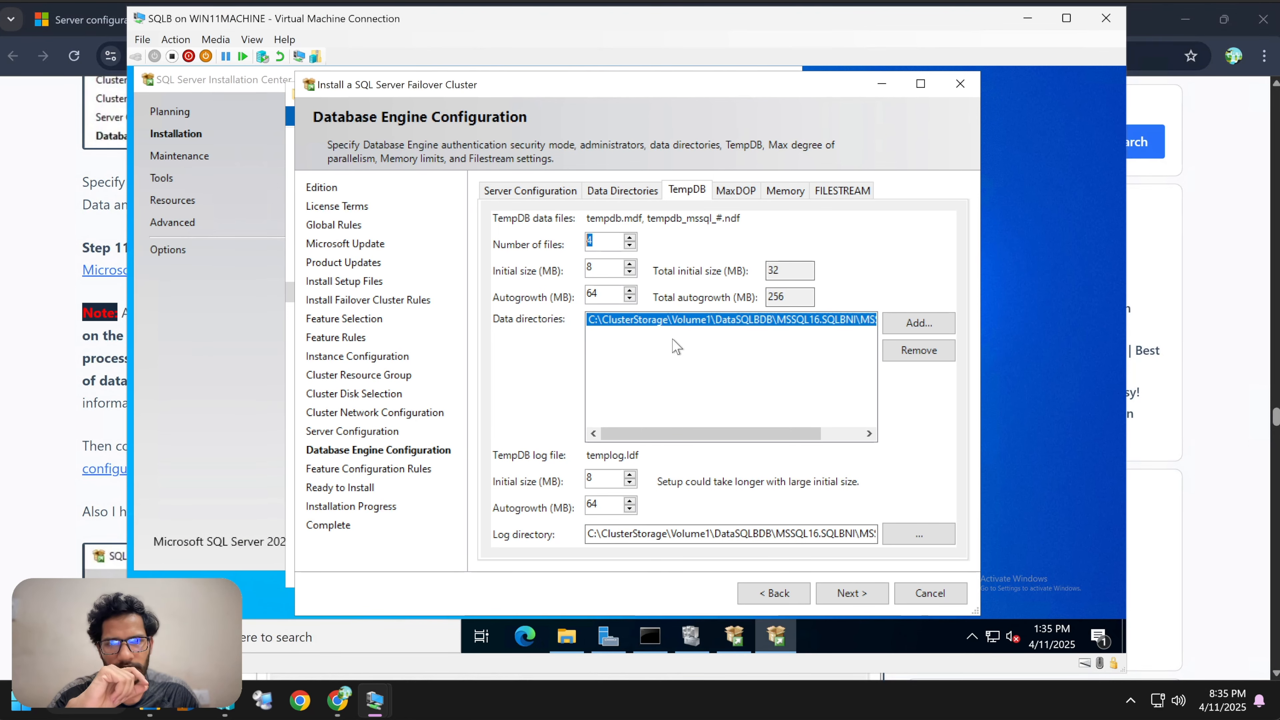
pyautogui.click(659, 342)
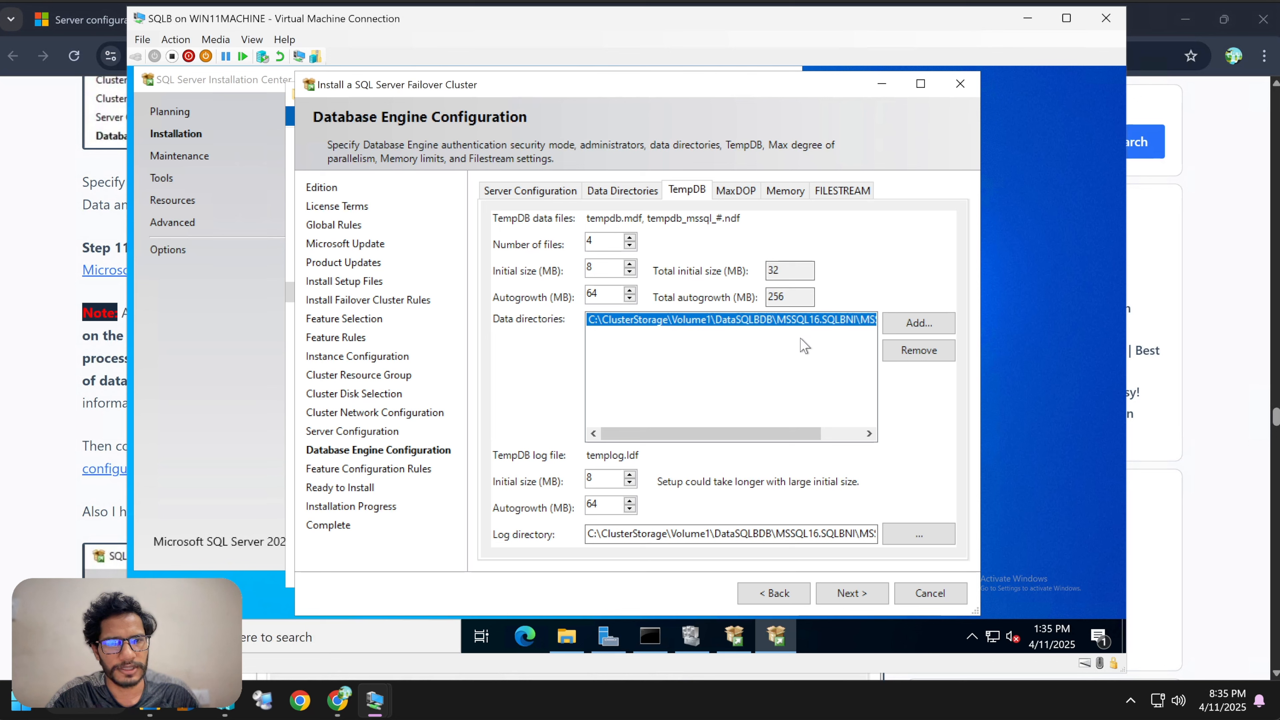
pyautogui.click(919, 349)
# - Add C:\ClusterStorage\Volume3\TempSQLBDB as the TempDB data directory
pyautogui.click(918, 321)
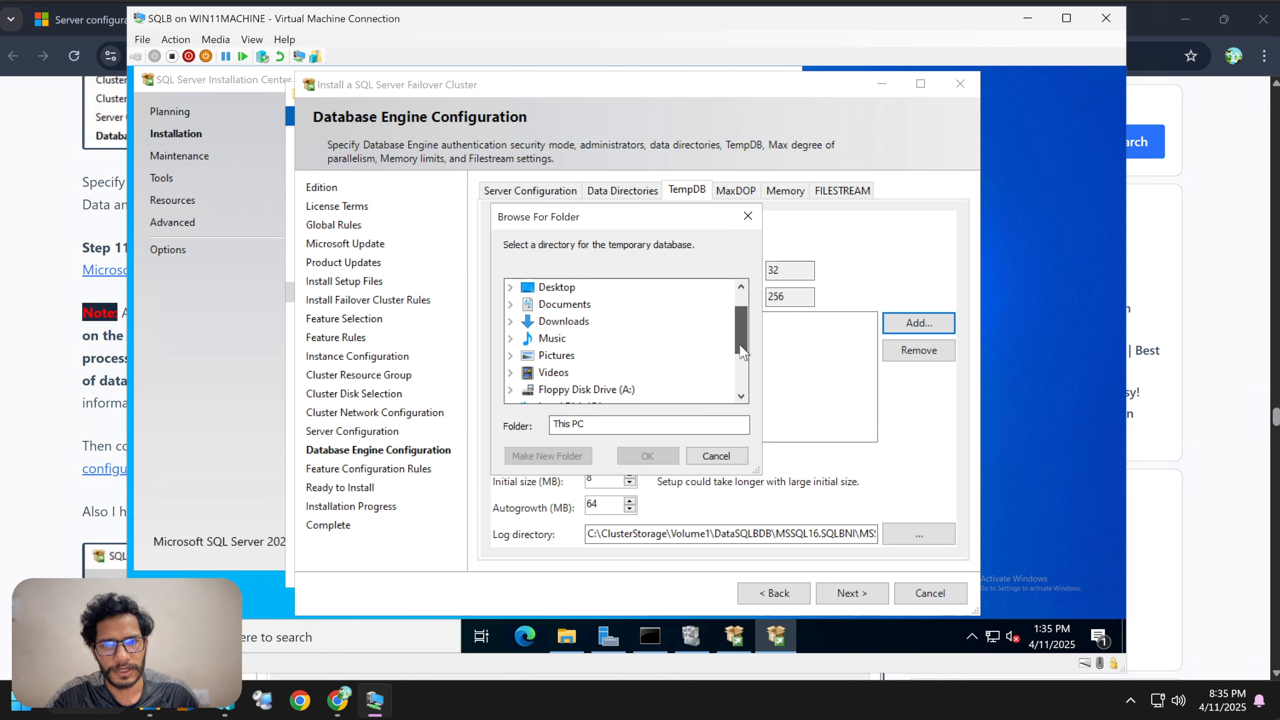
pyautogui.click(510, 389)
pyautogui.scroll(3, 608, 345)
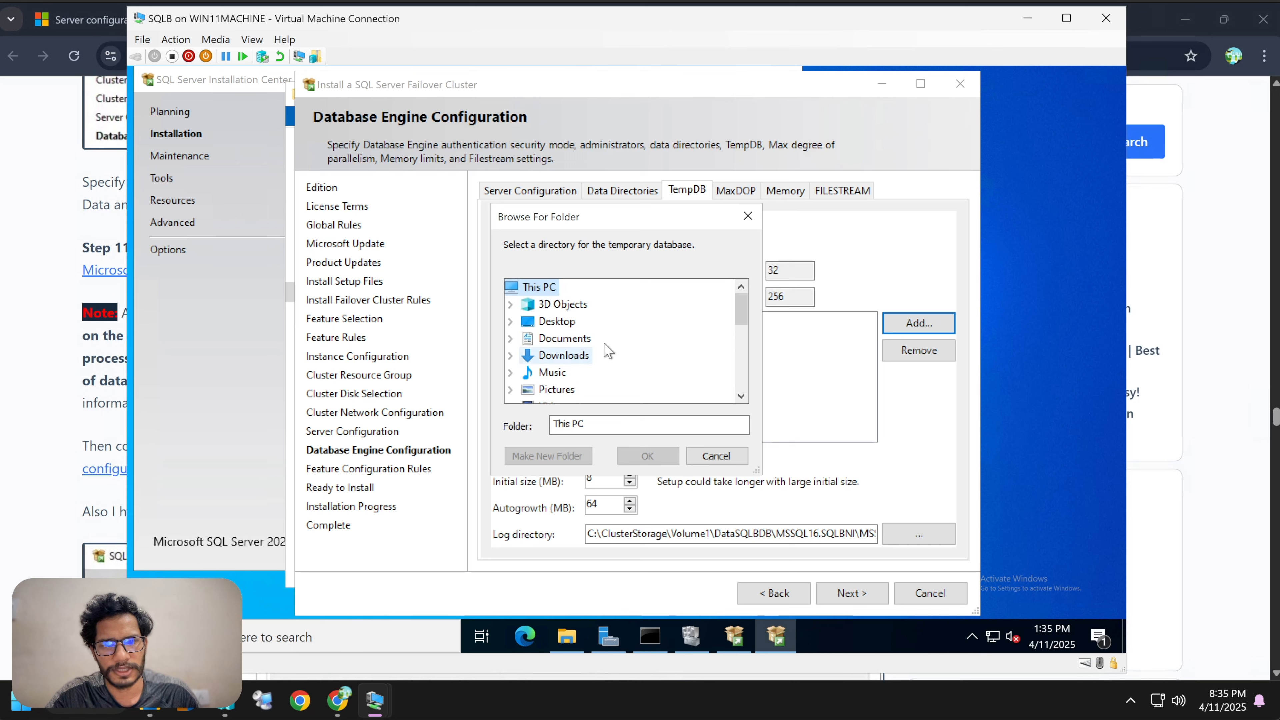
pyautogui.scroll(-3, 607, 348)
pyautogui.click(526, 304)
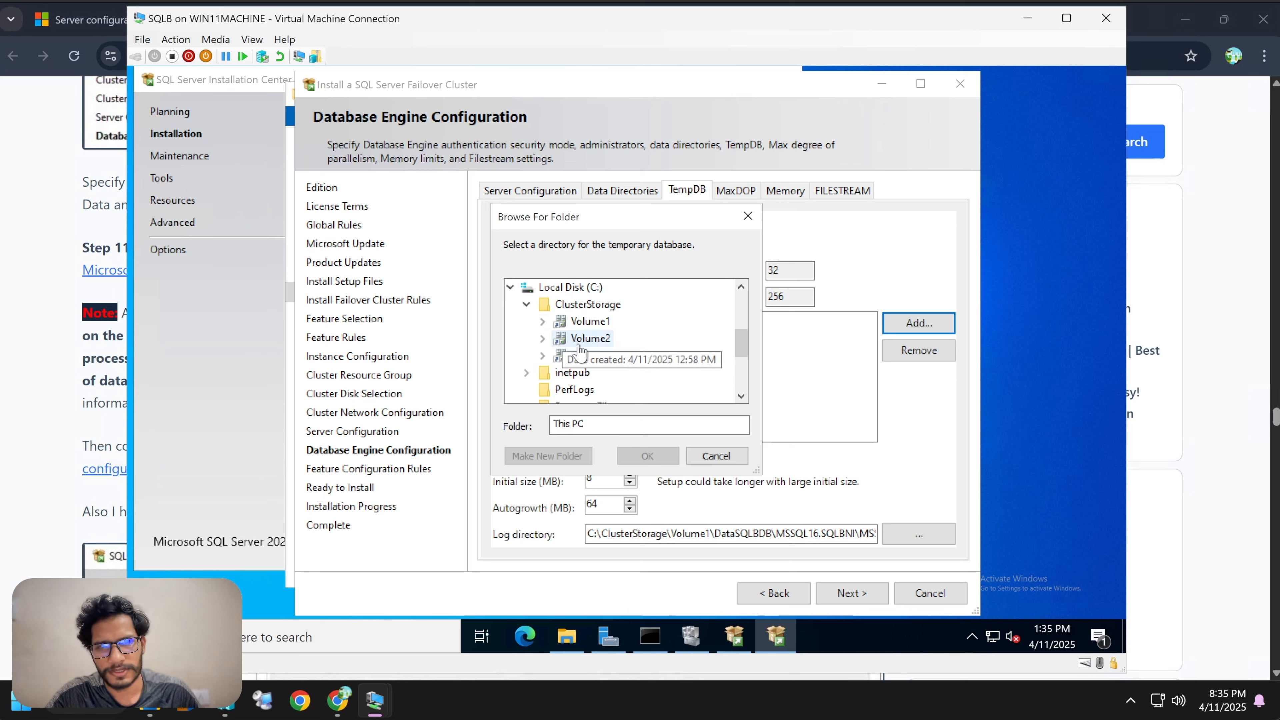
pyautogui.click(543, 355)
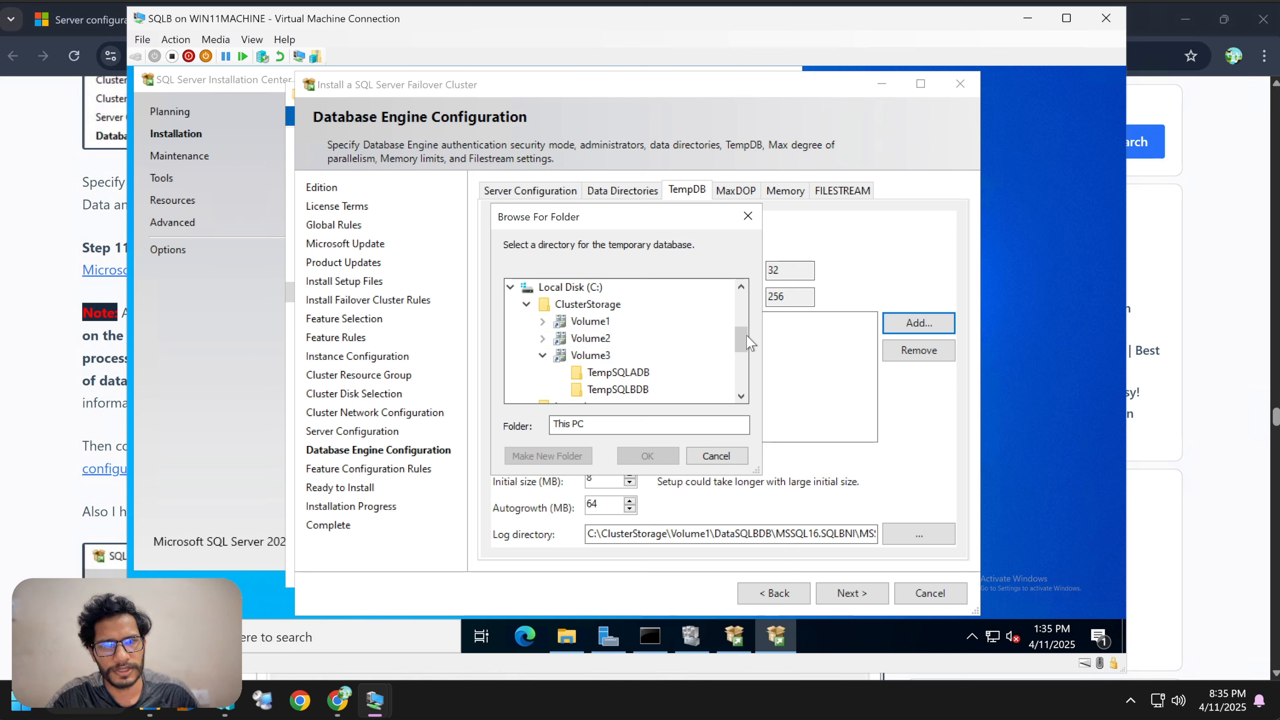
pyautogui.click(619, 389)
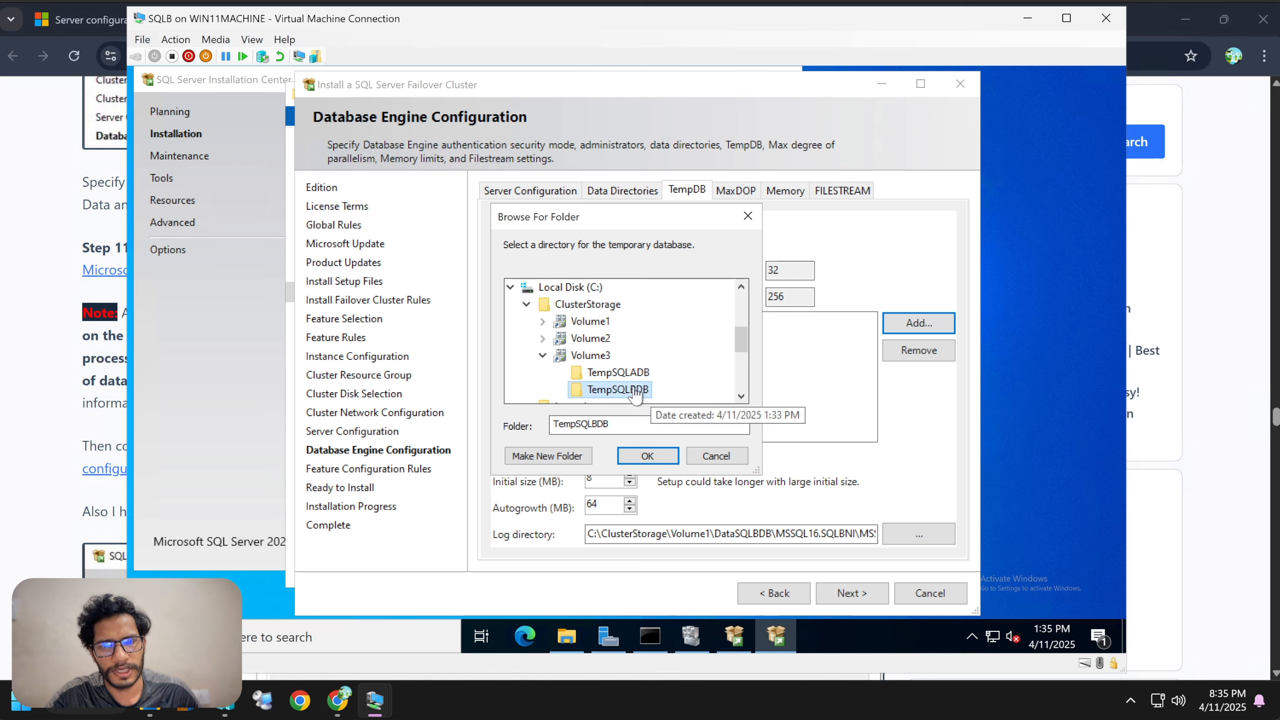
pyautogui.click(647, 455)
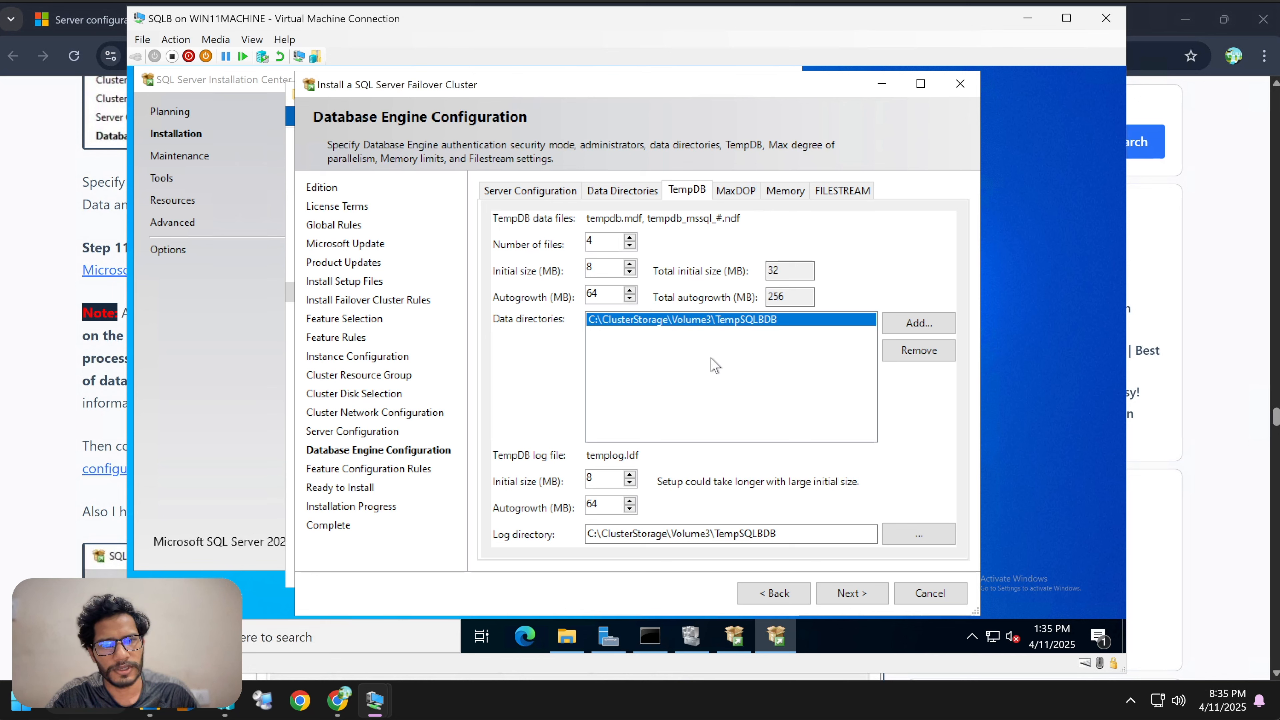
# - Review the maximum degree of parallelism setting against the detected logical CPU cores
pyautogui.click(734, 192)
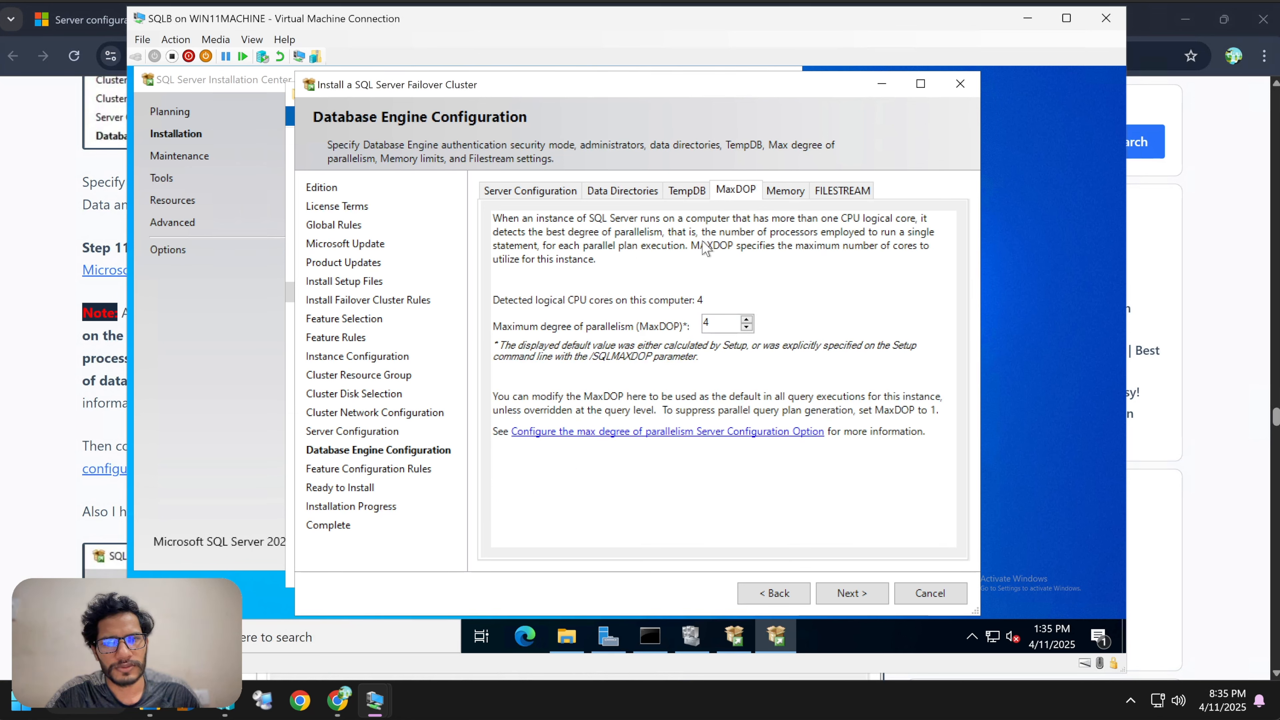
pyautogui.doubleClick(718, 320)
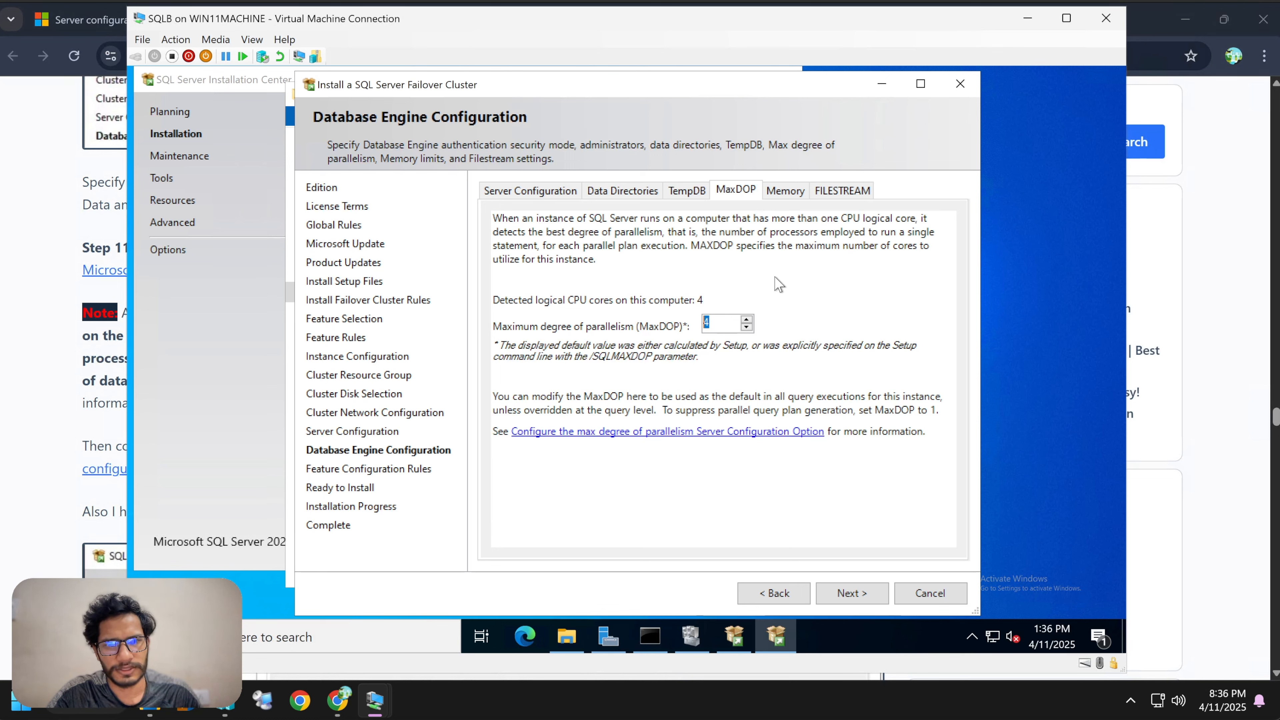
pyautogui.click(724, 324)
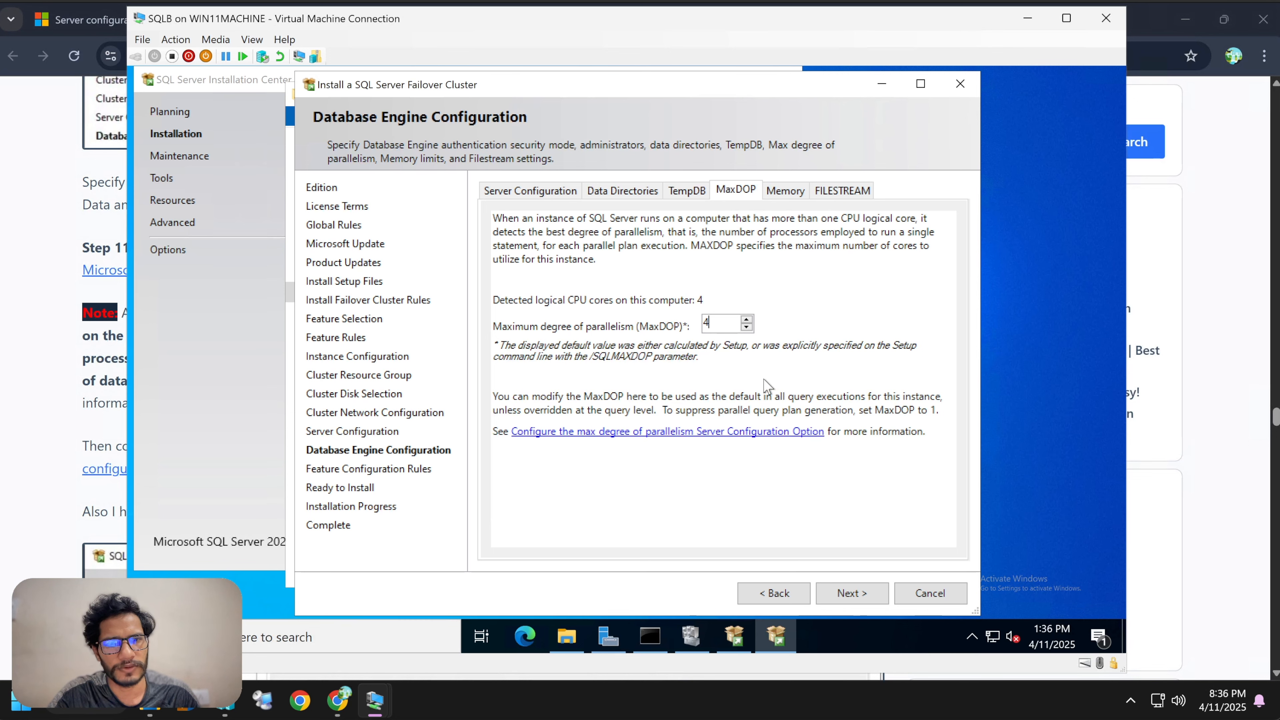
# - Compare the Default and Recommended server memory options, choose Recommended and check its minimum and maximum memory values
pyautogui.click(784, 190)
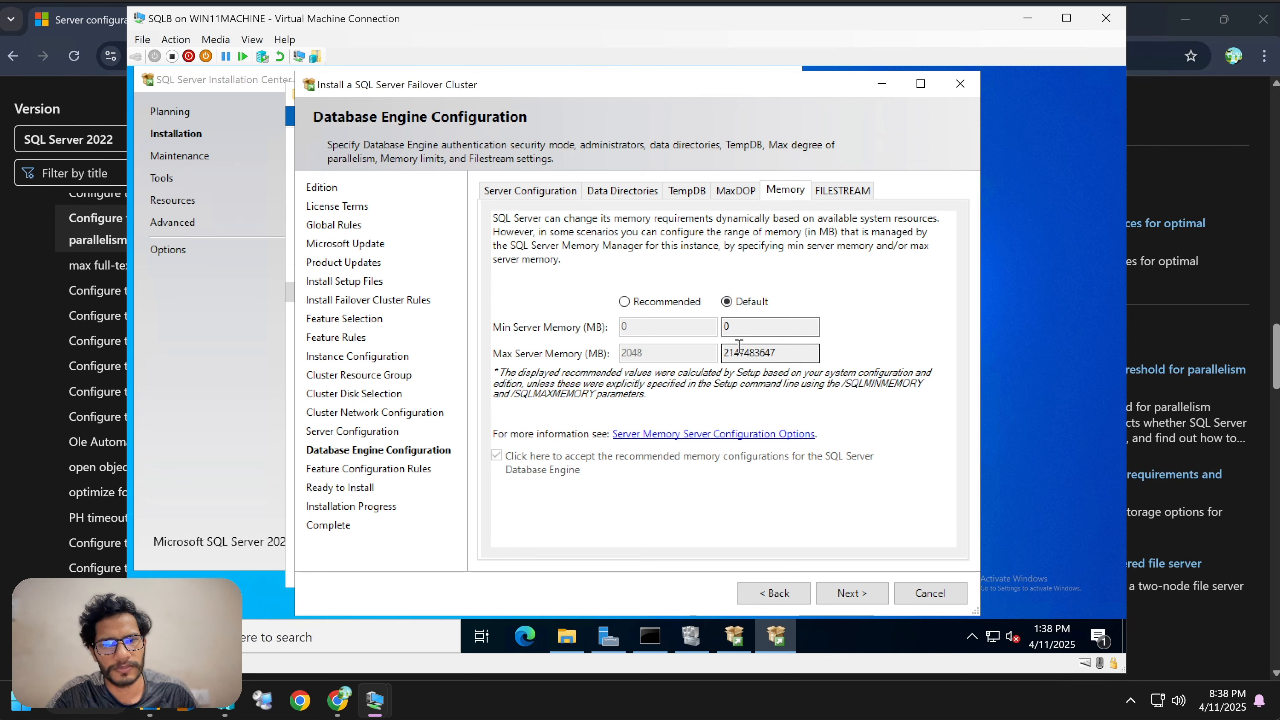
pyautogui.click(624, 302)
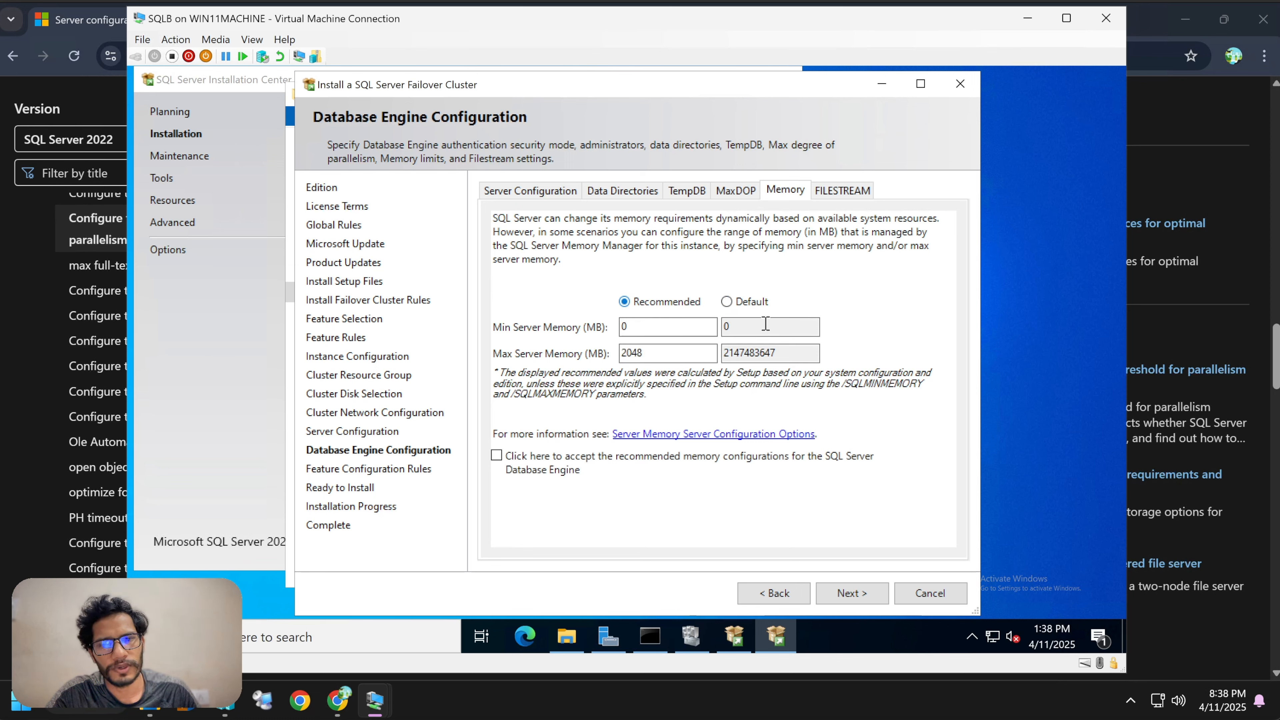
pyautogui.click(751, 303)
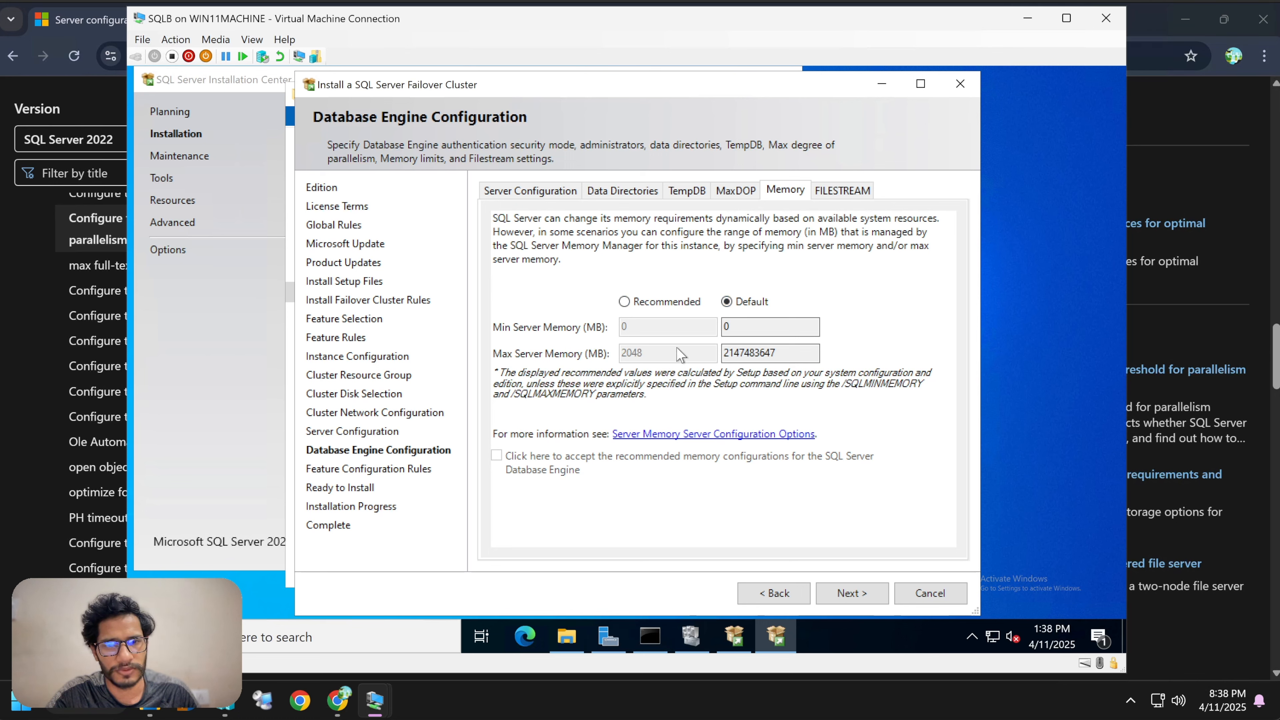
pyautogui.click(658, 303)
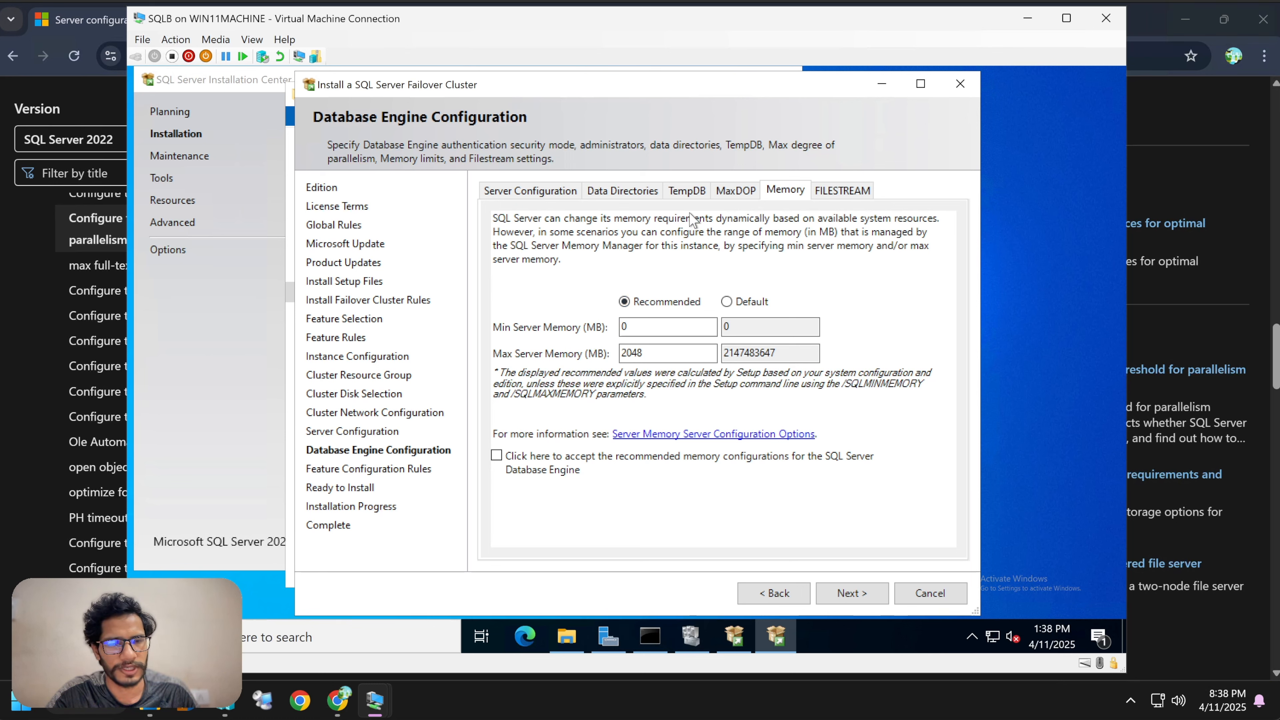
pyautogui.doubleClick(660, 328)
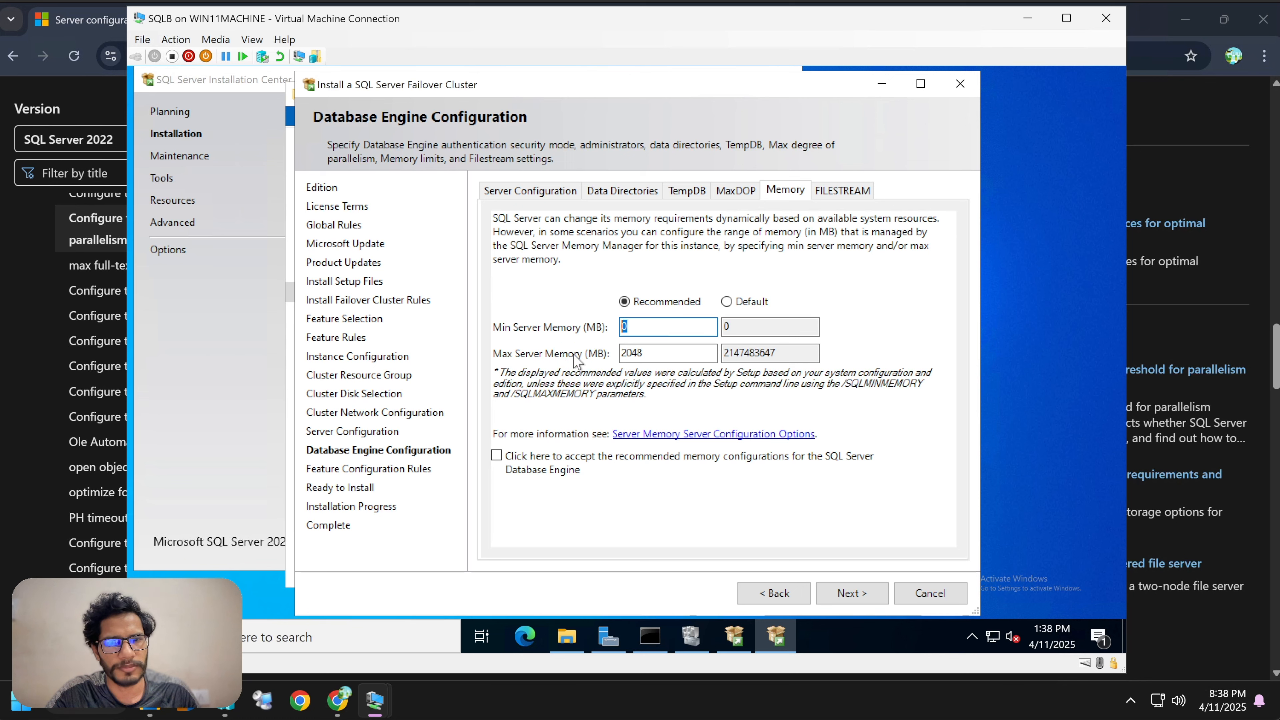
pyautogui.doubleClick(655, 353)
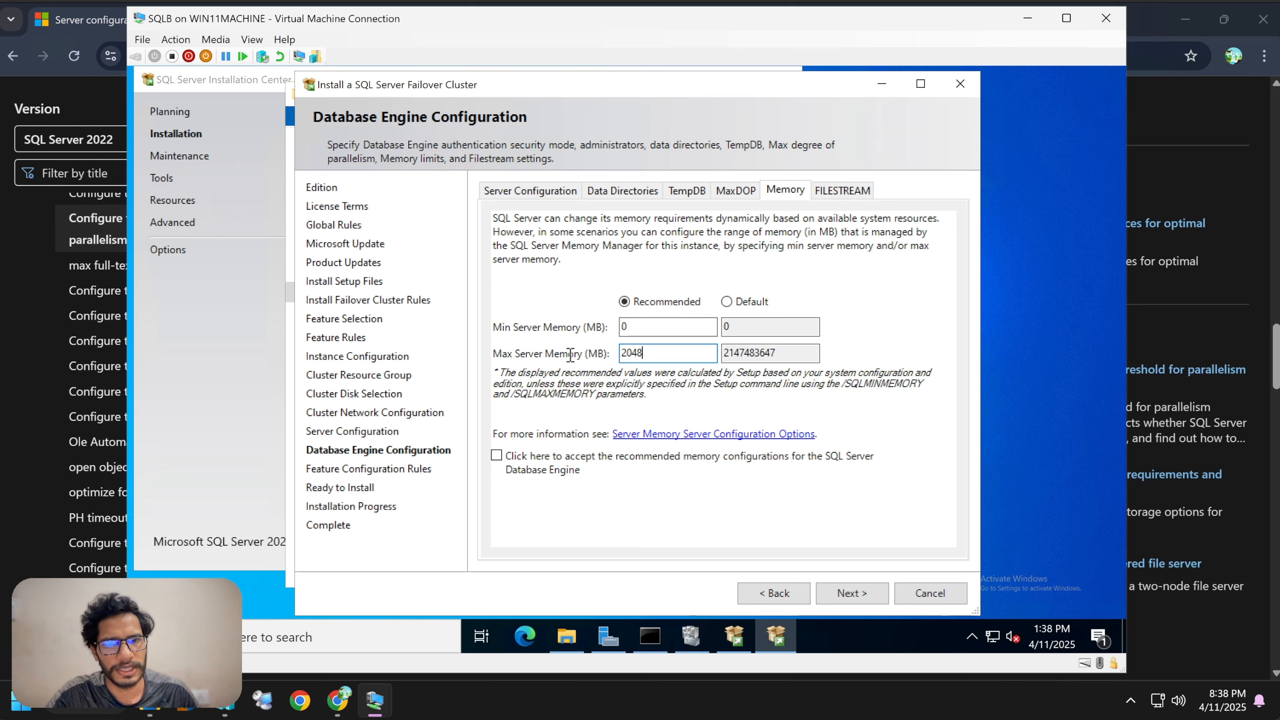
pyautogui.click(641, 326)
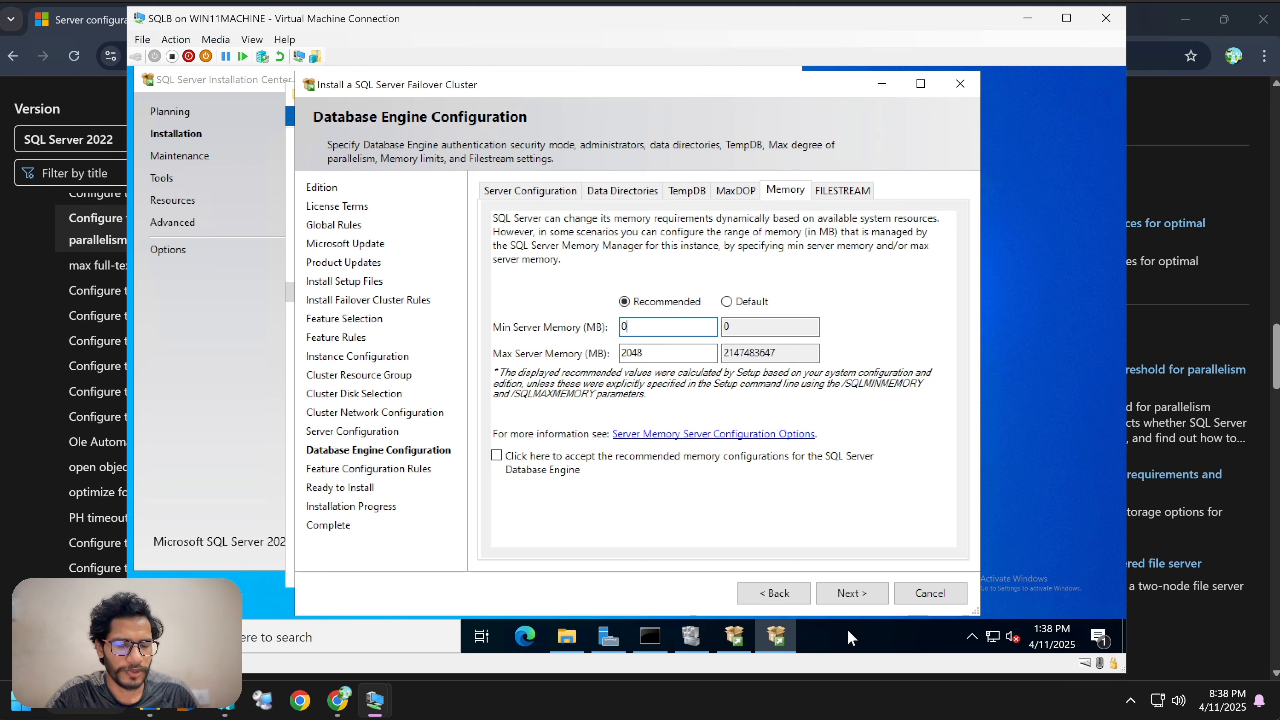
pyautogui.doubleClick(633, 352)
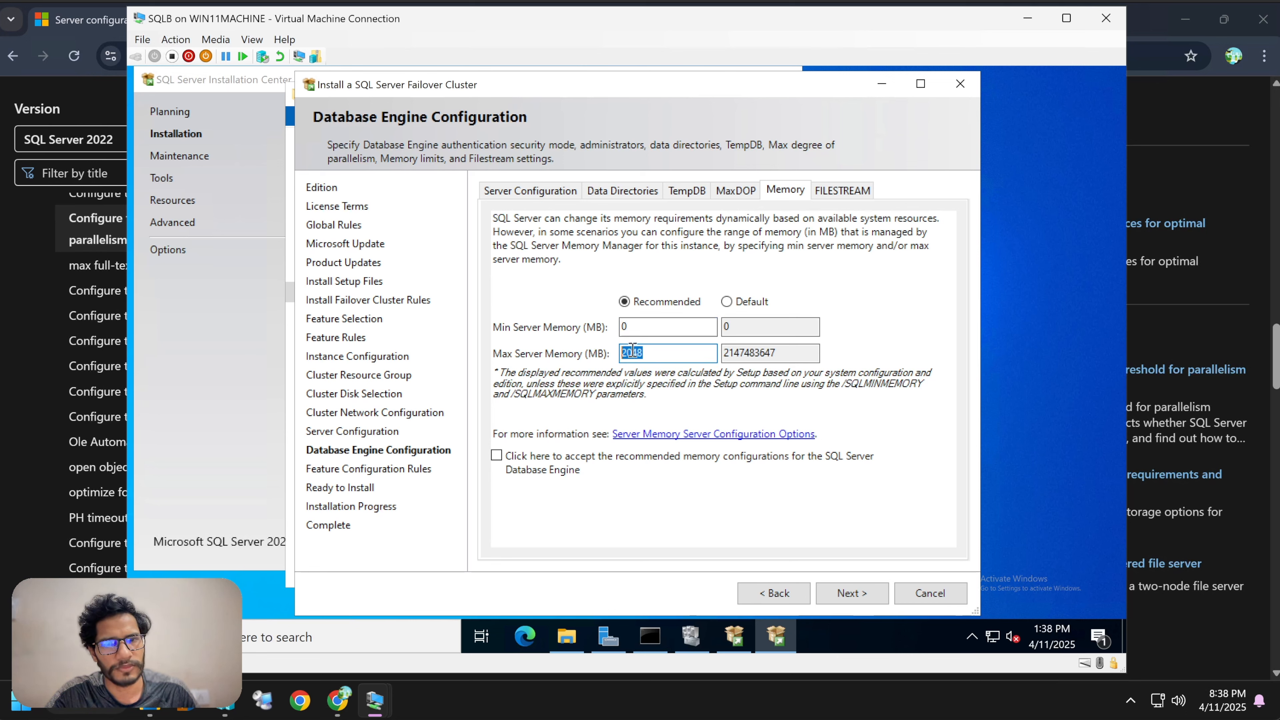
pyautogui.click(647, 330)
pyautogui.moveTo(650, 354); pyautogui.dragTo(601, 354)
pyautogui.click(695, 354)
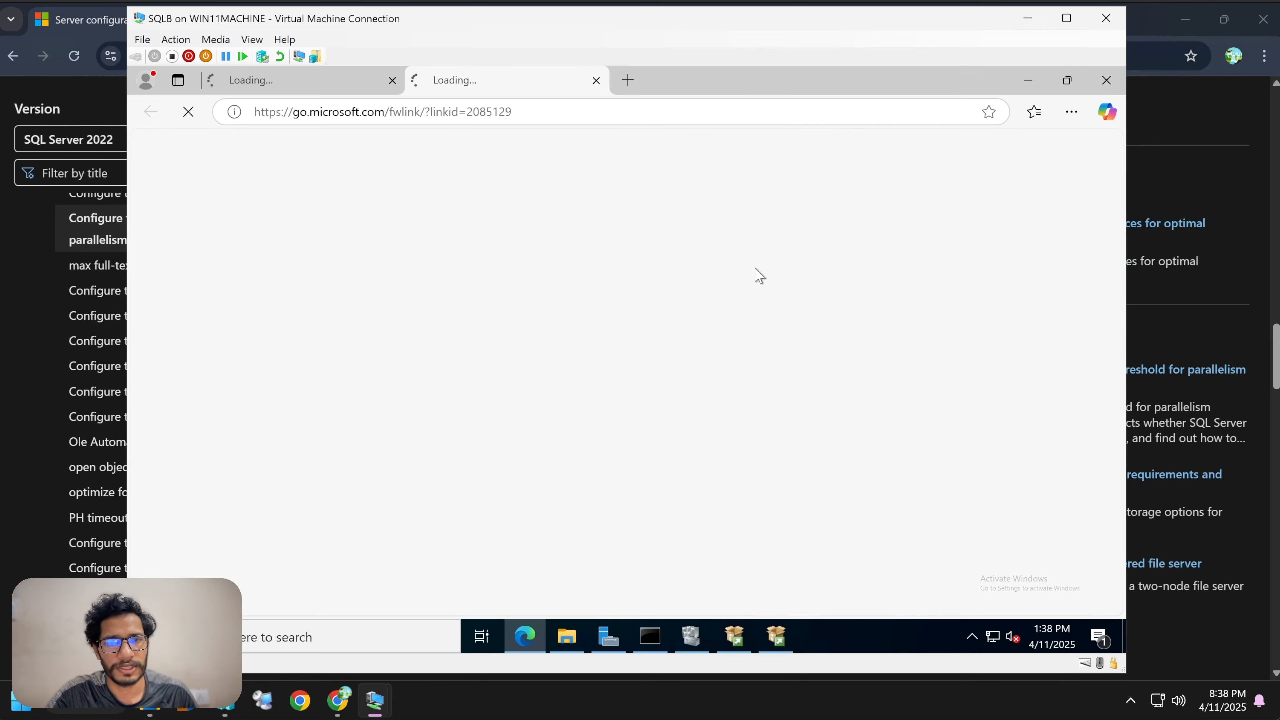
# - Read the Min server memory section of the Microsoft documentation in Edge and close the extra welcome pages
pyautogui.scroll(-10, 876, 141)
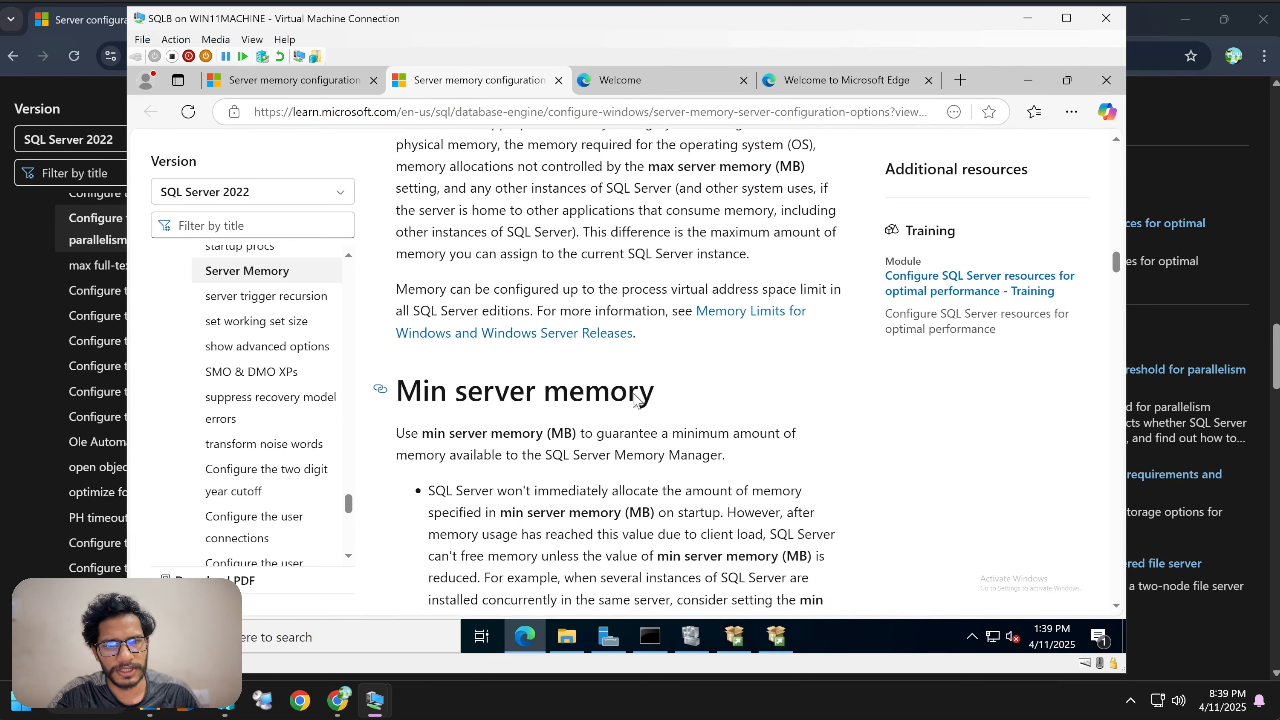
pyautogui.click(834, 80)
pyautogui.click(735, 81)
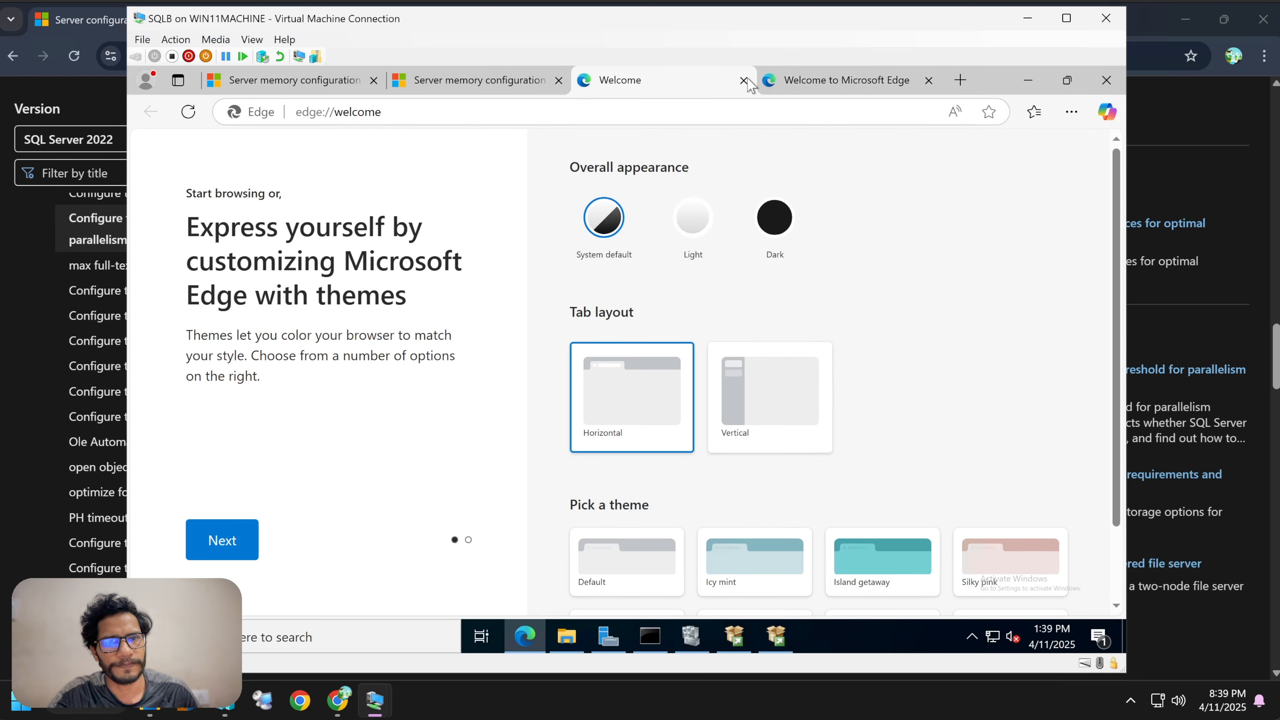
pyautogui.click(743, 80)
pyautogui.click(743, 80)
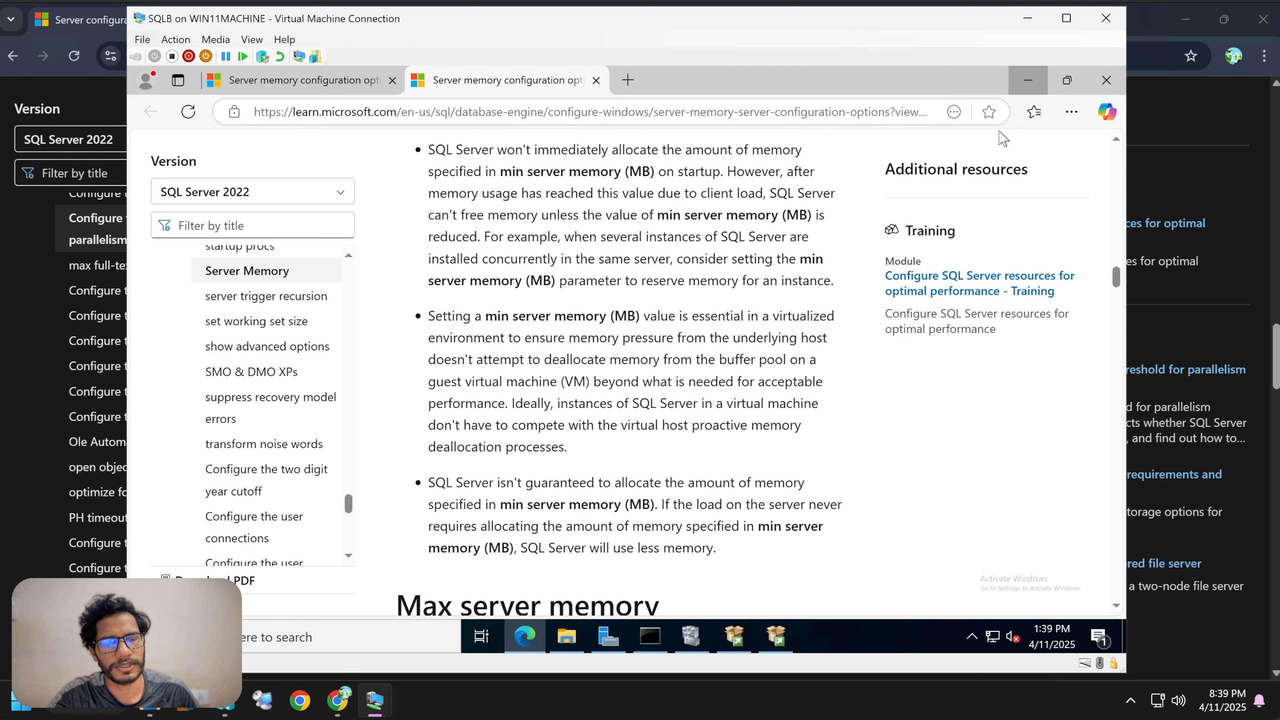
# - Return to setup, accept the recommended memory configuration and recheck the MaxDOP, data directory, TempDB and server configuration settings
pyautogui.click(1028, 80)
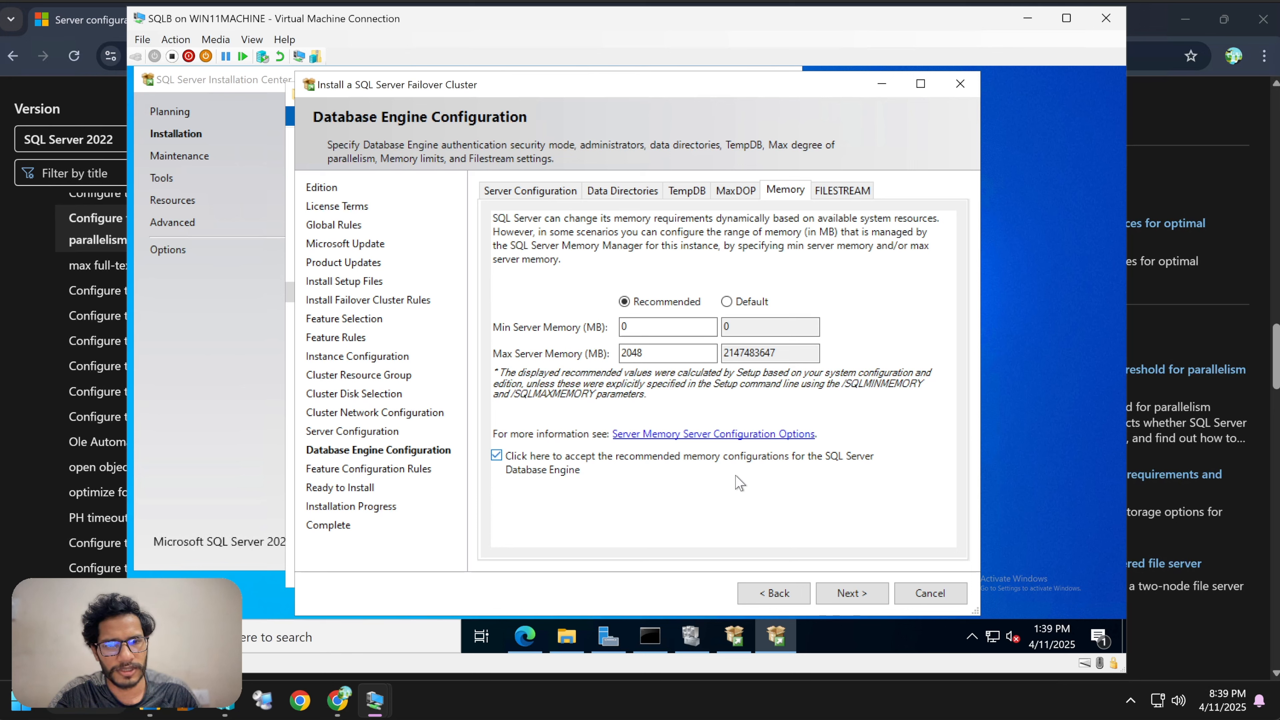
pyautogui.click(844, 191)
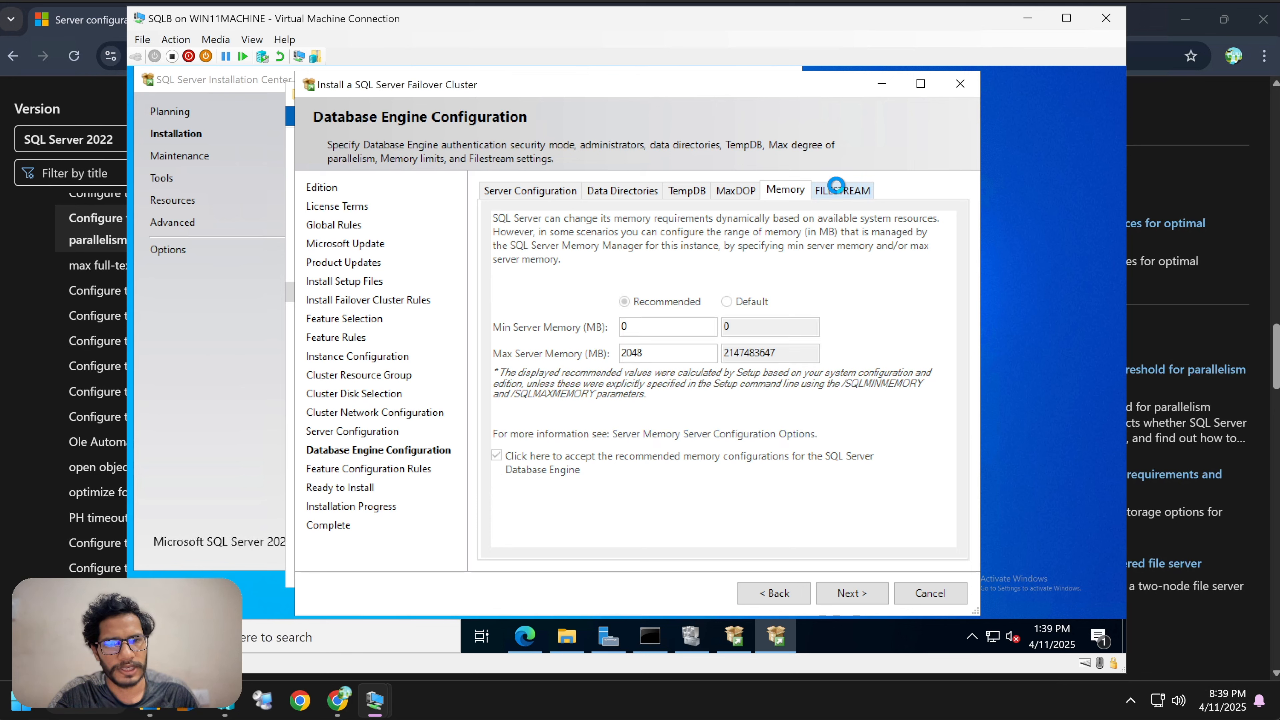
pyautogui.click(738, 193)
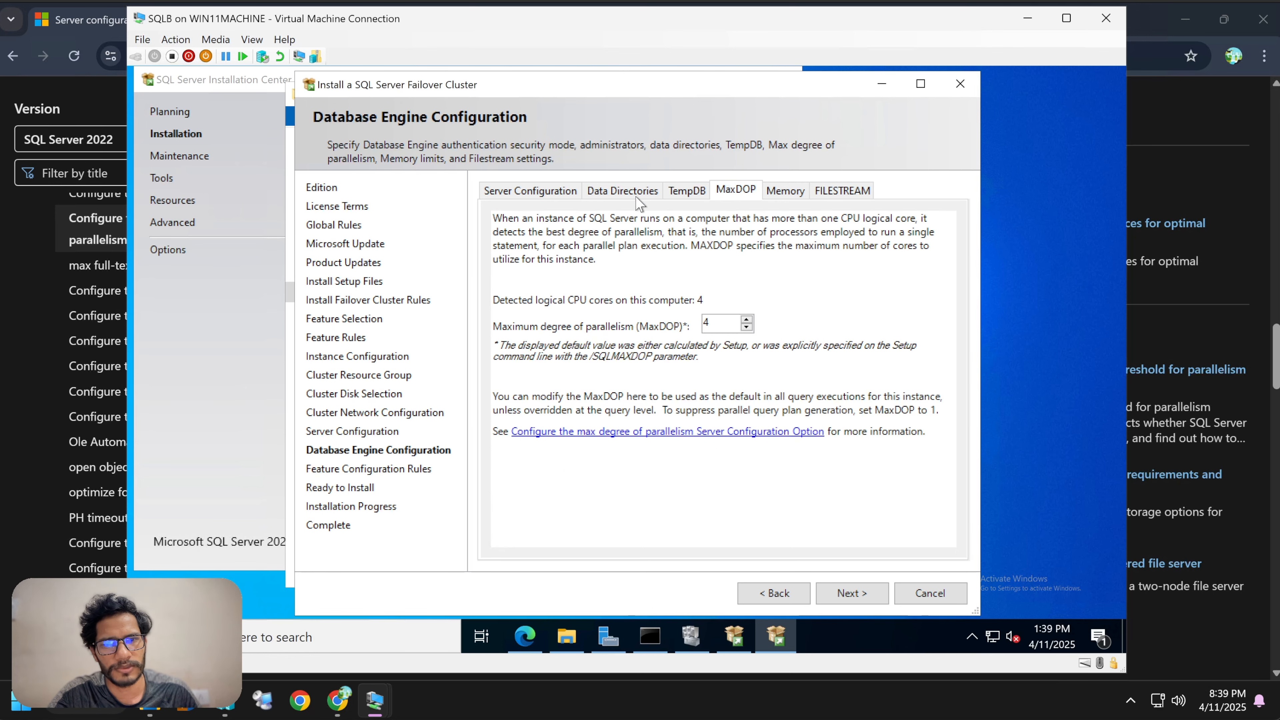
pyautogui.click(673, 195)
pyautogui.click(611, 193)
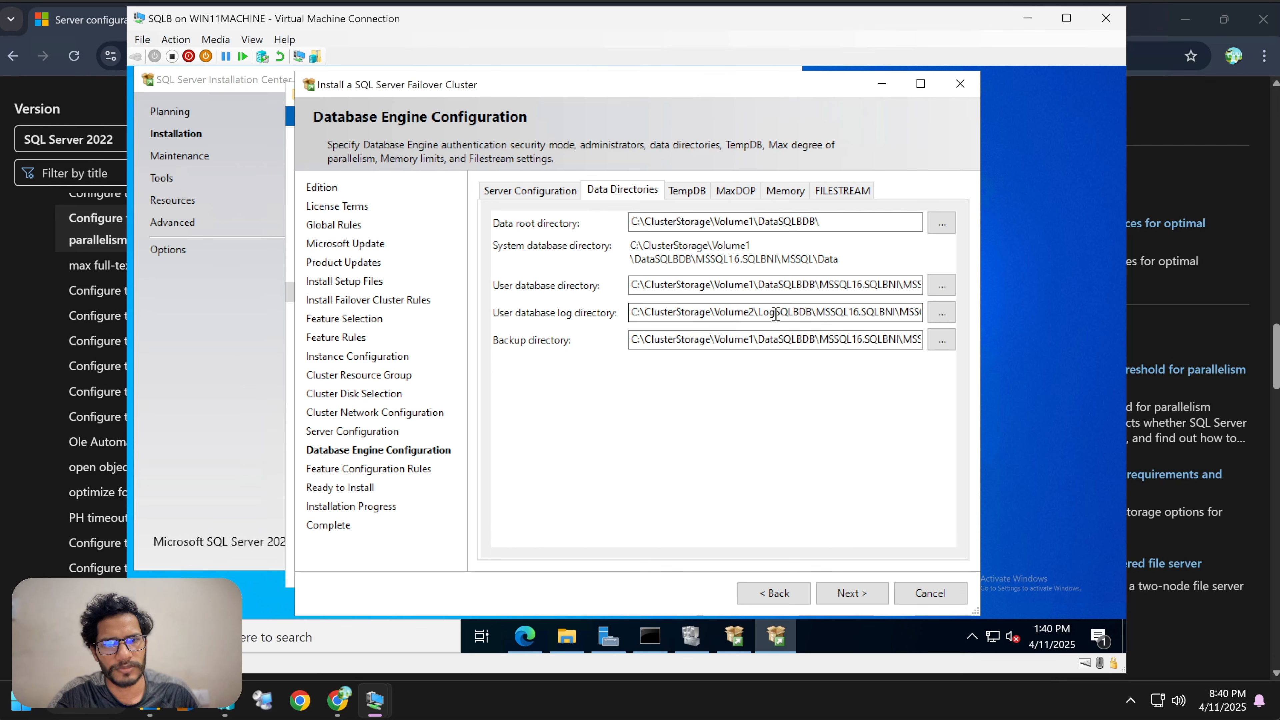
pyautogui.click(688, 193)
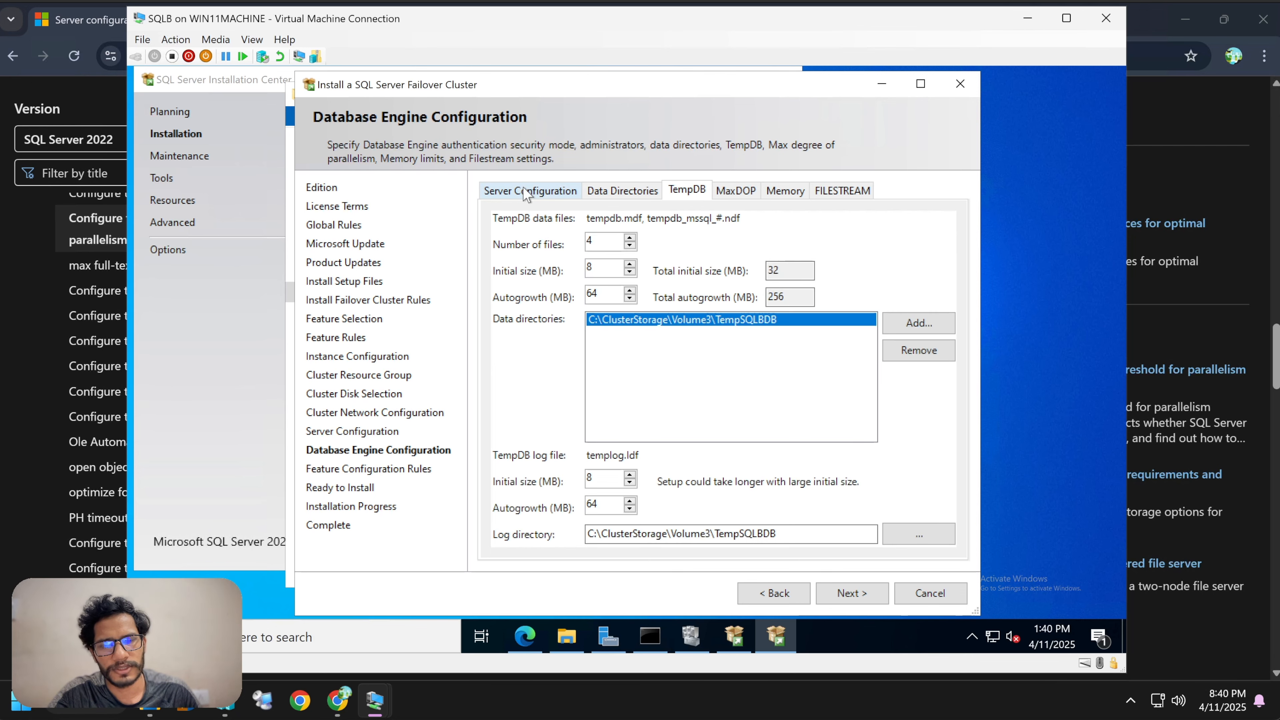
pyautogui.click(526, 192)
# - Continue to the Ready to Install page, review the summary and start the failover cluster installation
pyautogui.click(867, 594)
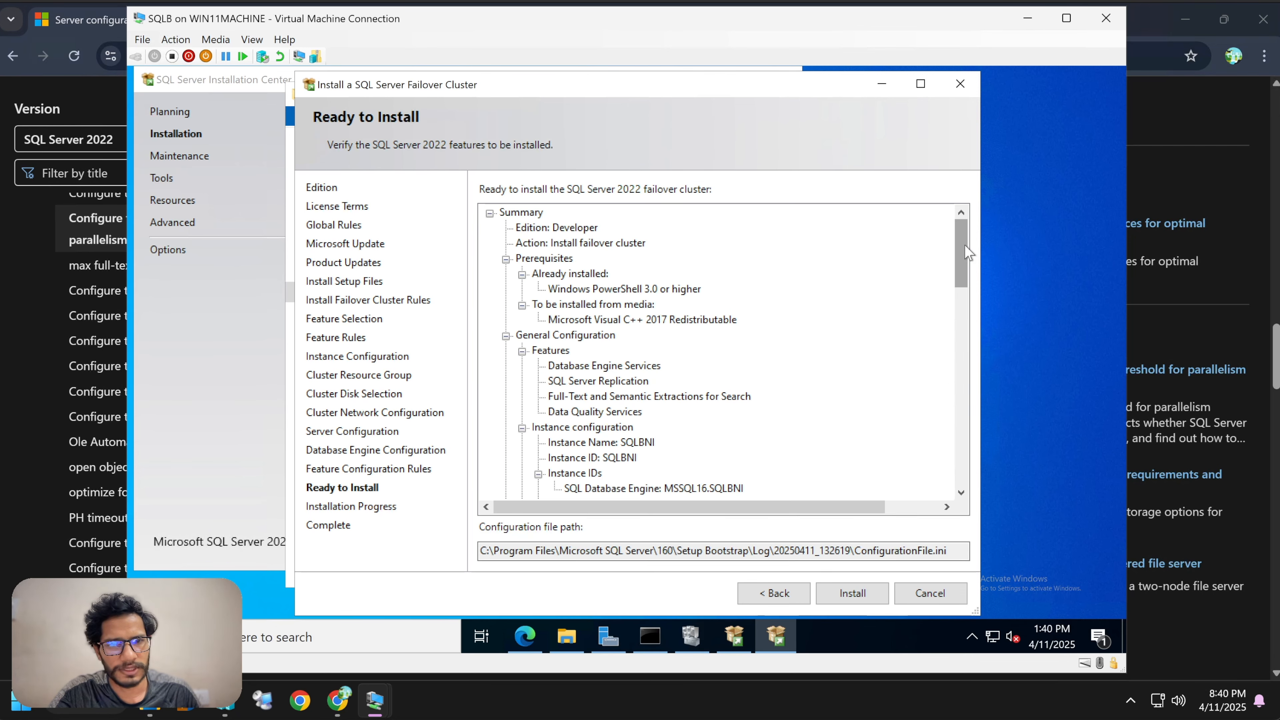
pyautogui.moveTo(966, 252); pyautogui.dragTo(953, 461)
pyautogui.click(854, 600)
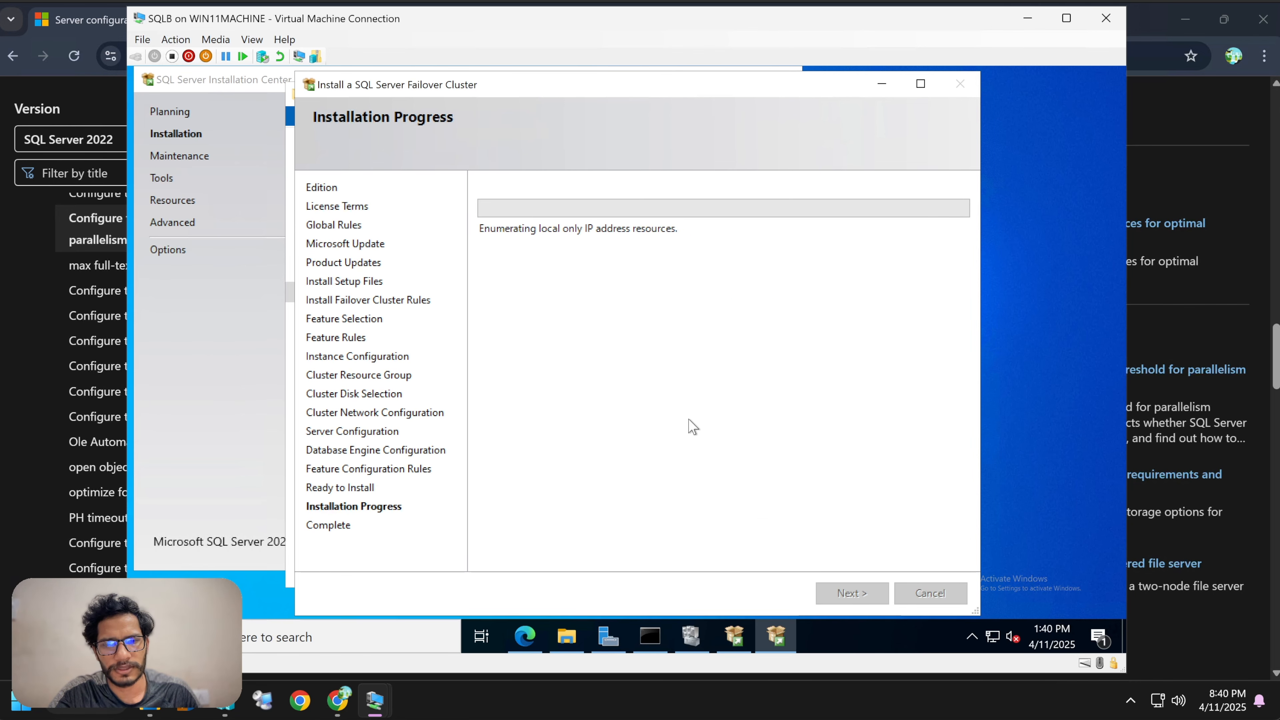
# - Search the node for ssms and start the SSMS-Setup-ENU installer from the files (\\dc) (Z:) network drive
pyautogui.click(339, 652)
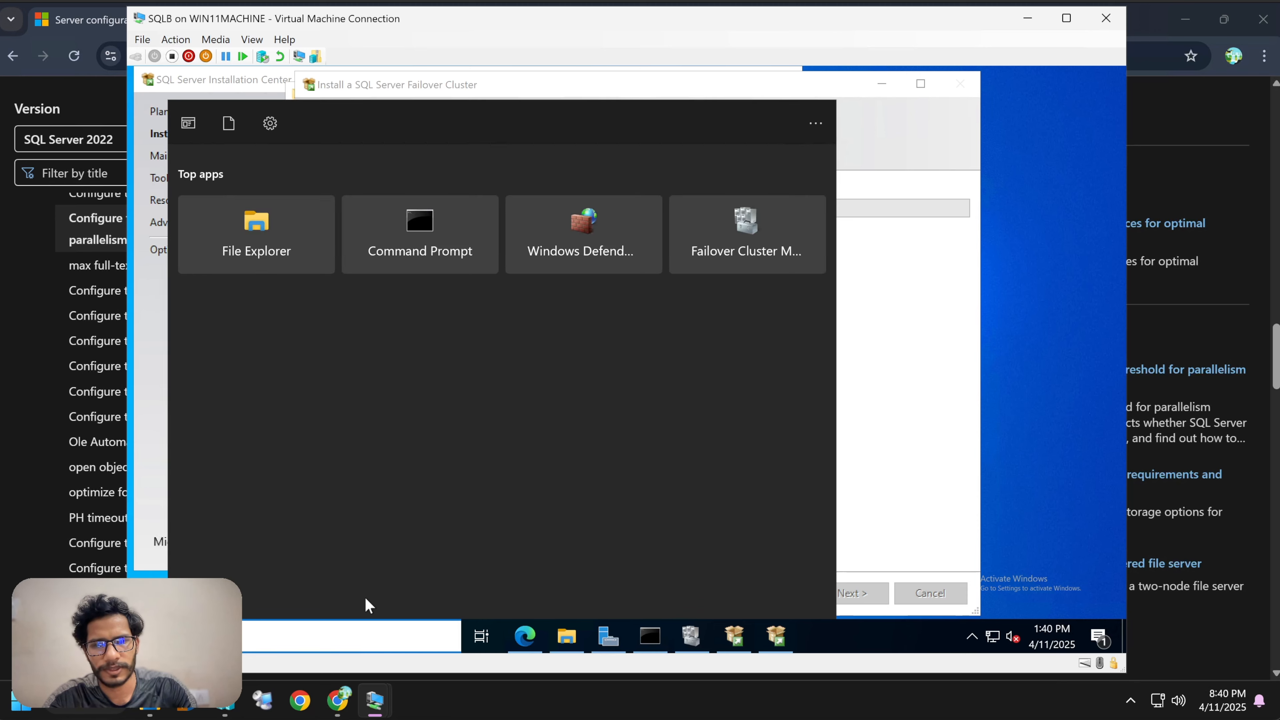
pyautogui.write('ssms')
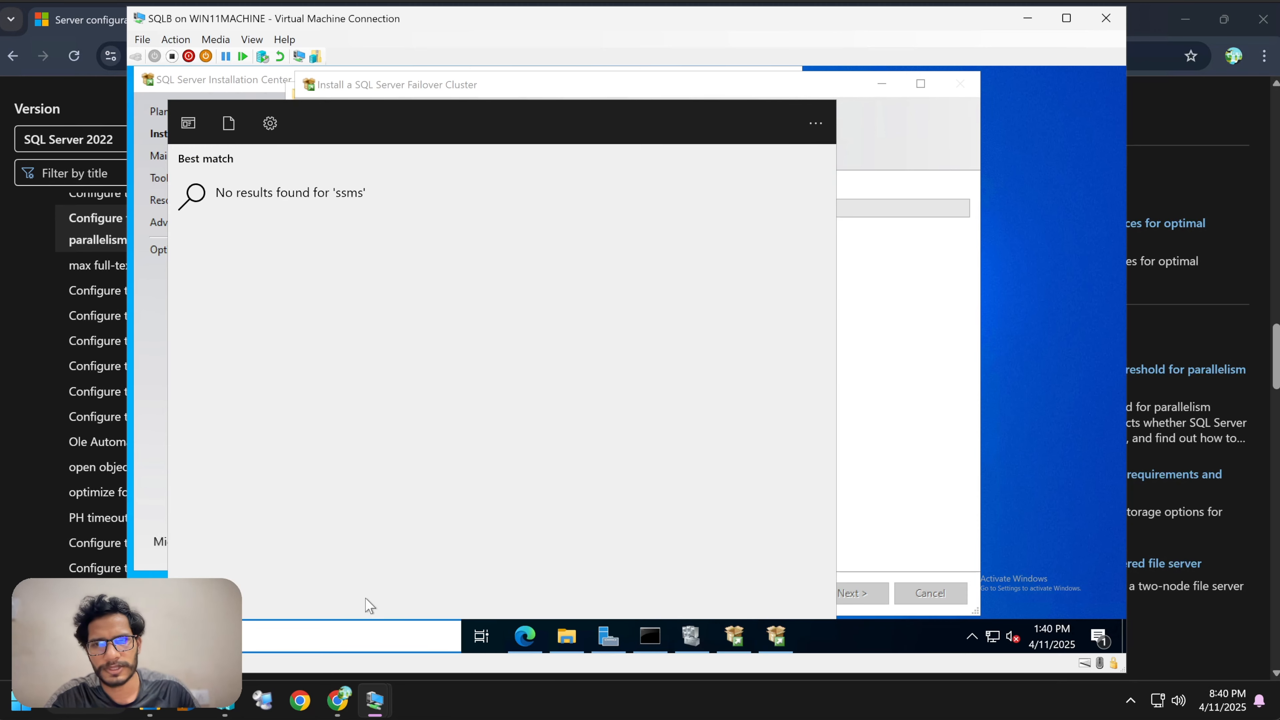
pyautogui.click(566, 636)
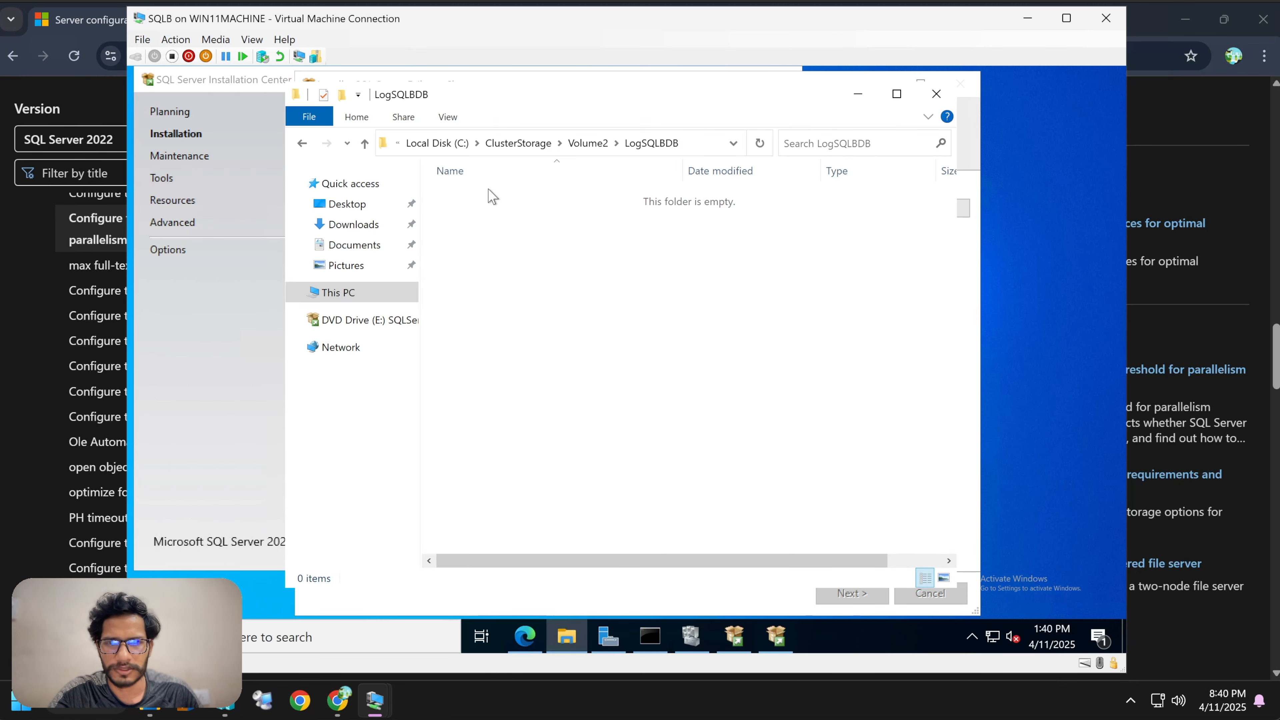
pyautogui.click(348, 293)
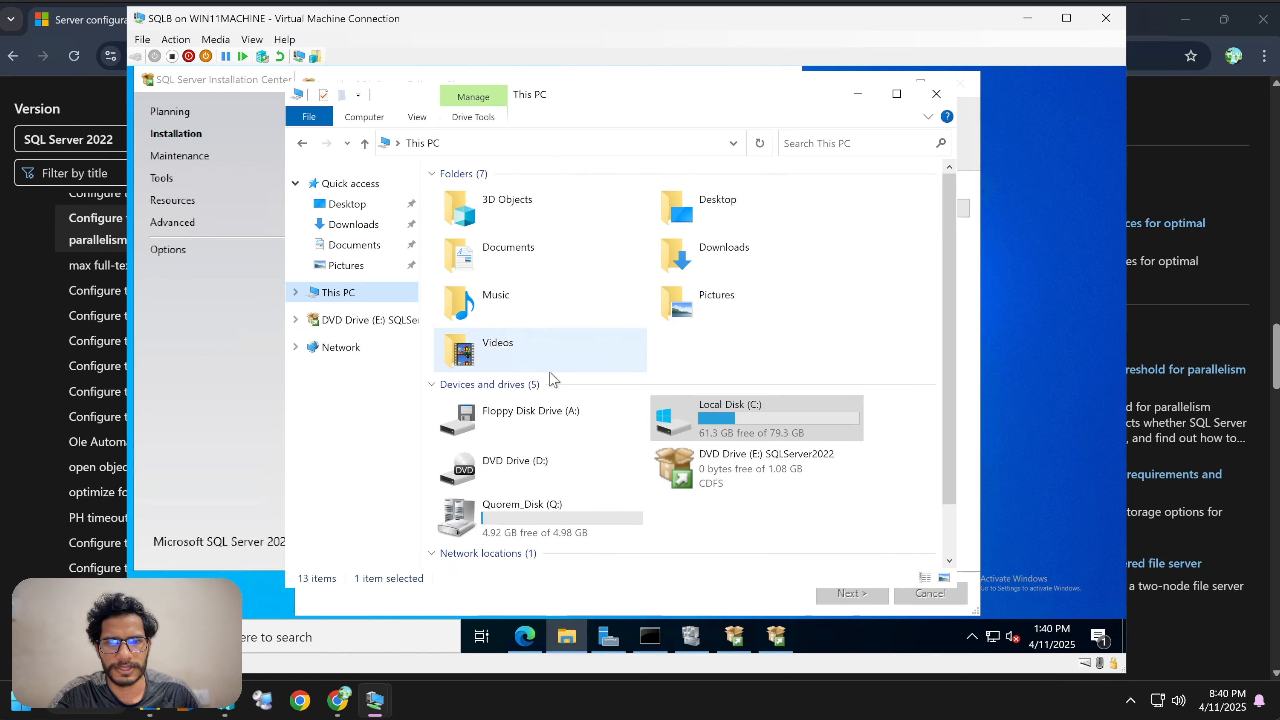
pyautogui.doubleClick(561, 528)
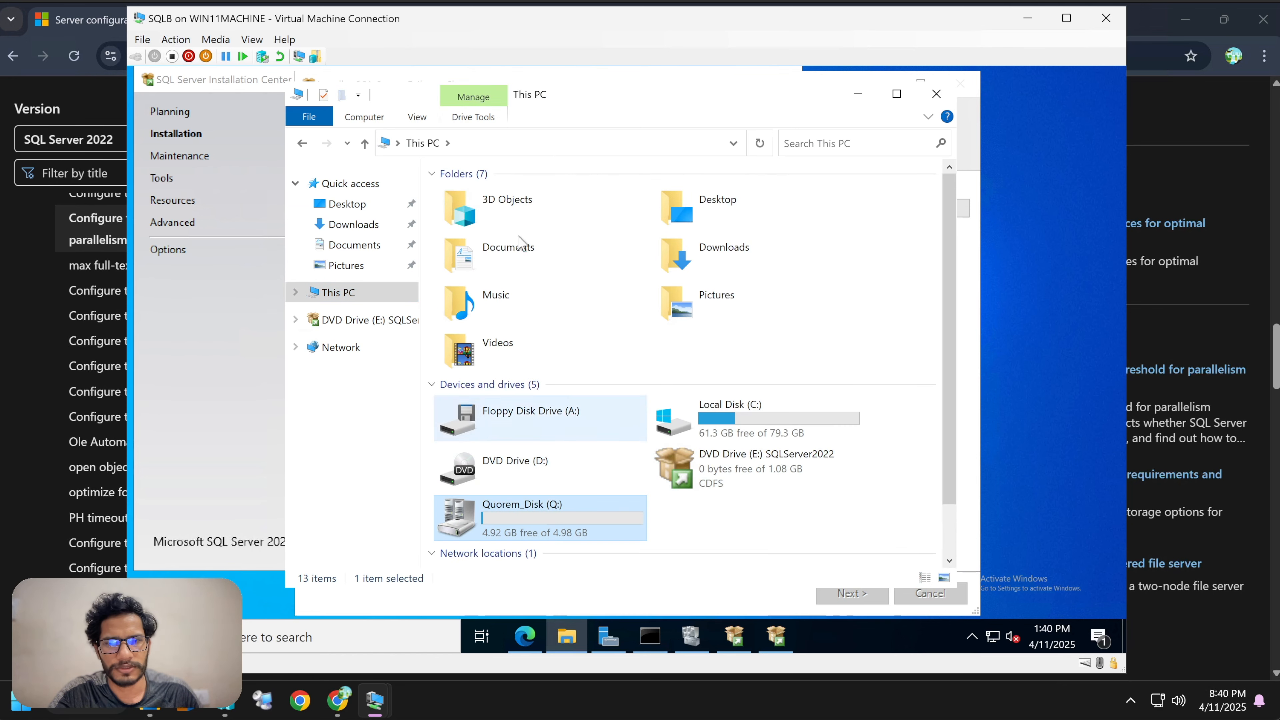
pyautogui.click(301, 147)
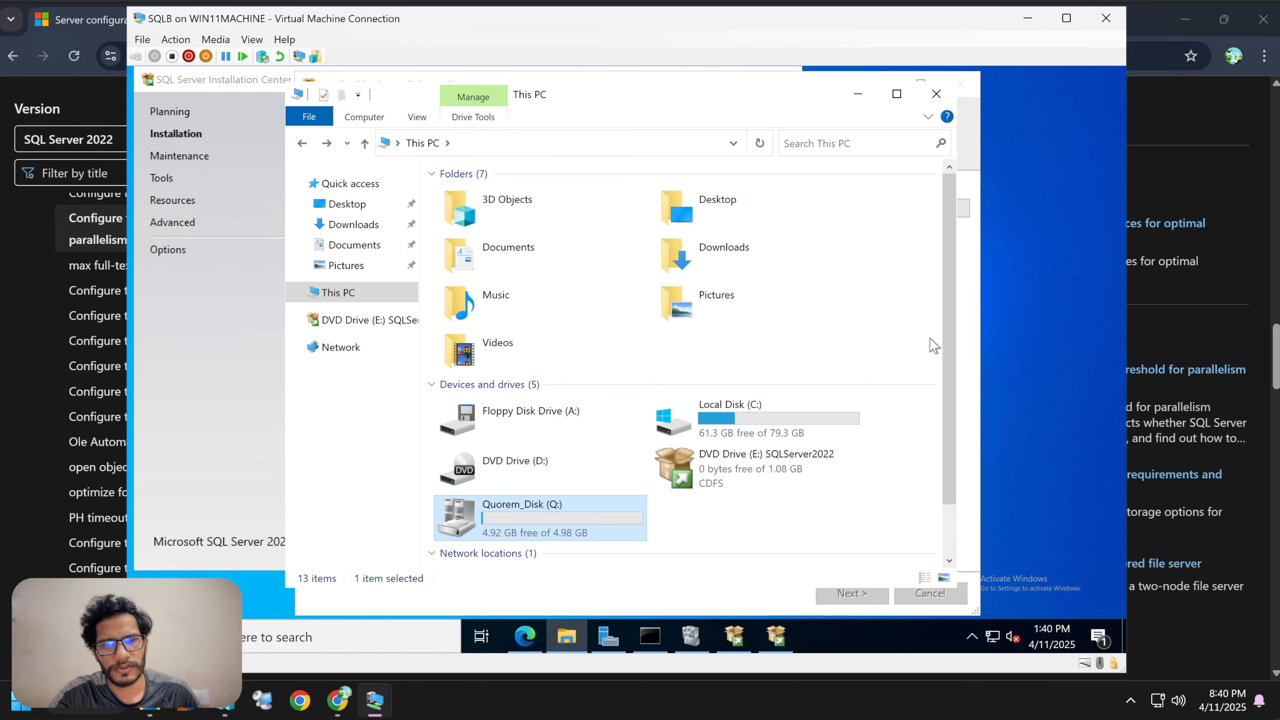
pyautogui.scroll(-1, 932, 348)
pyautogui.click(562, 537)
pyautogui.press('Return')
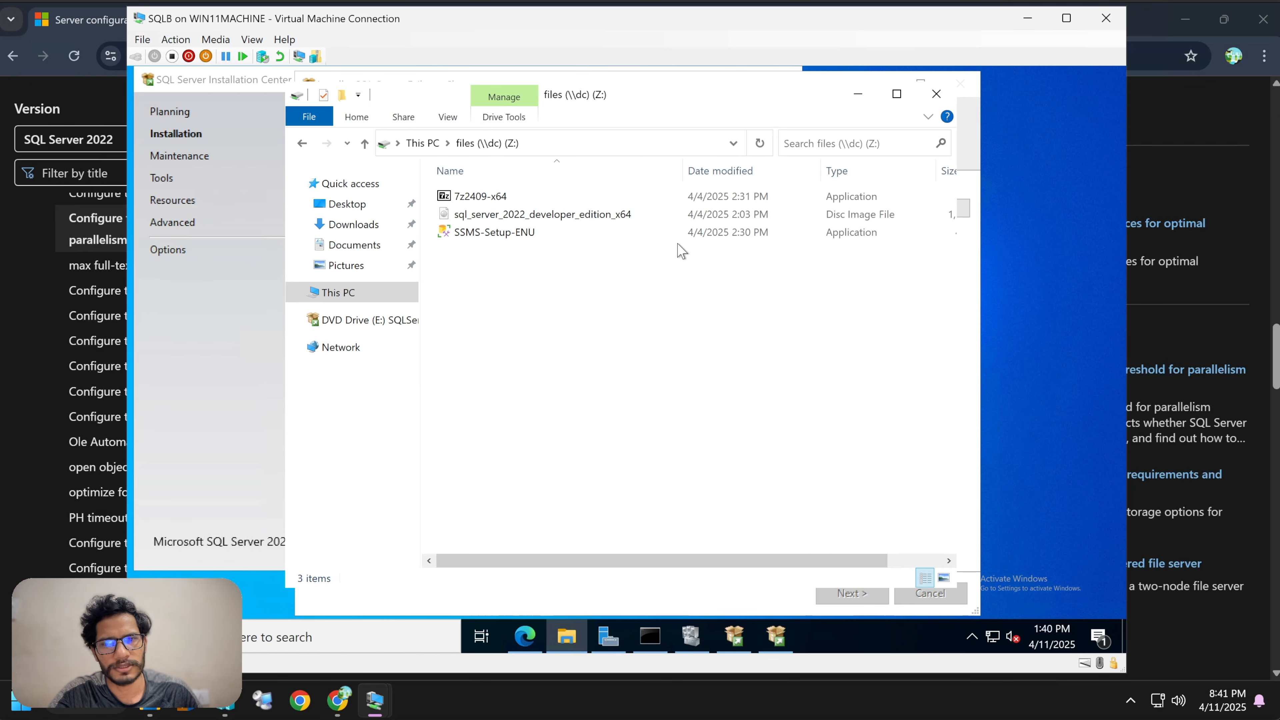
pyautogui.doubleClick(524, 233)
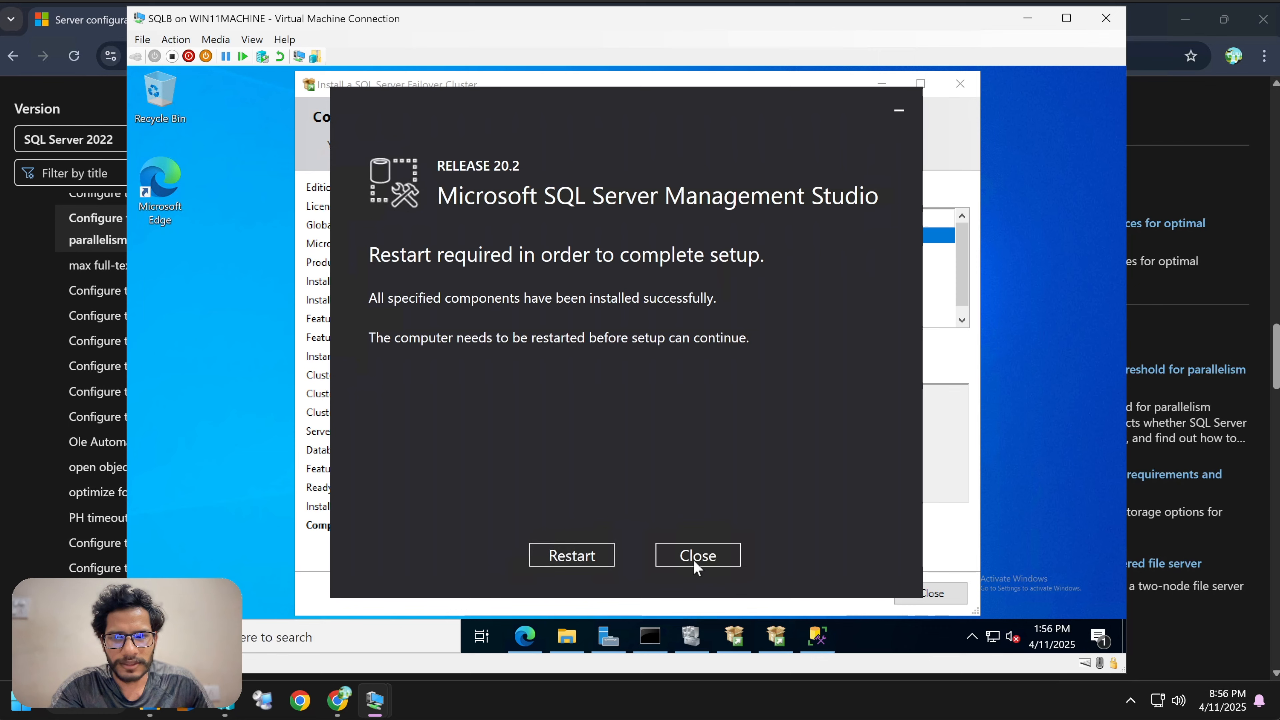
# - Close the Management Studio installer without restarting, and close the completed SQL Server failover cluster setup wizard
pyautogui.click(696, 560)
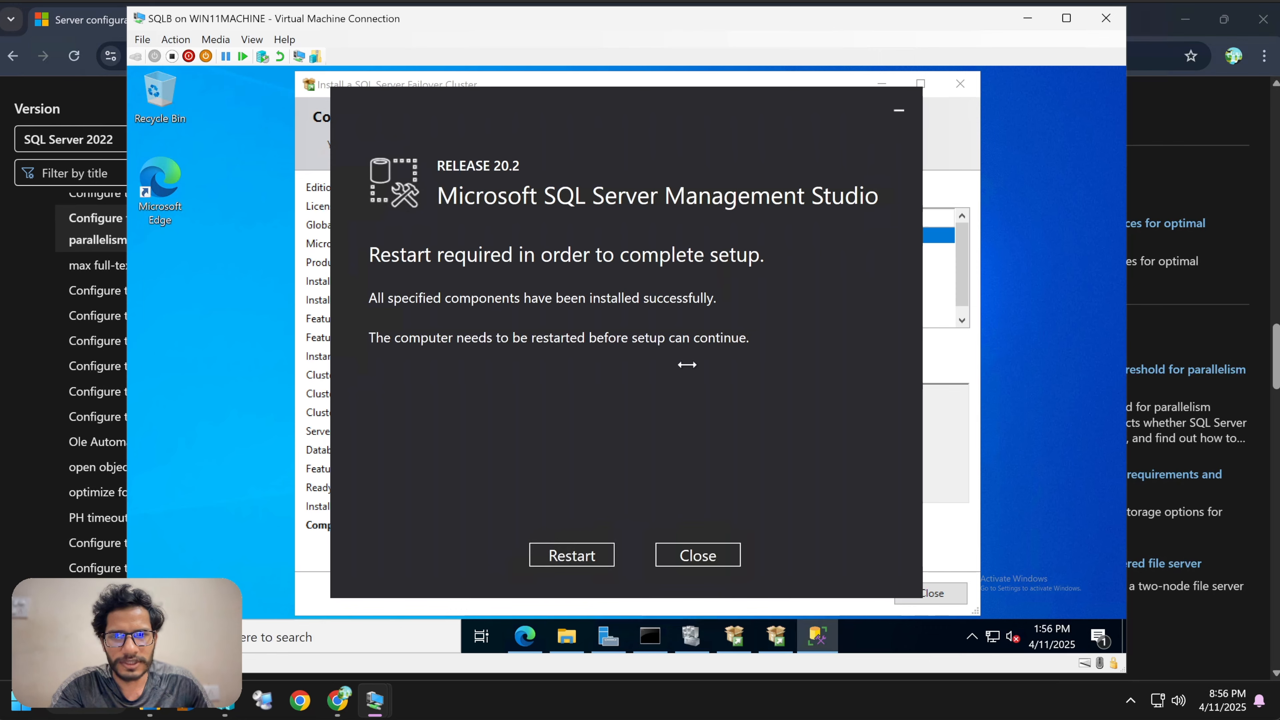
pyautogui.moveTo(561, 82); pyautogui.dragTo(411, 77)
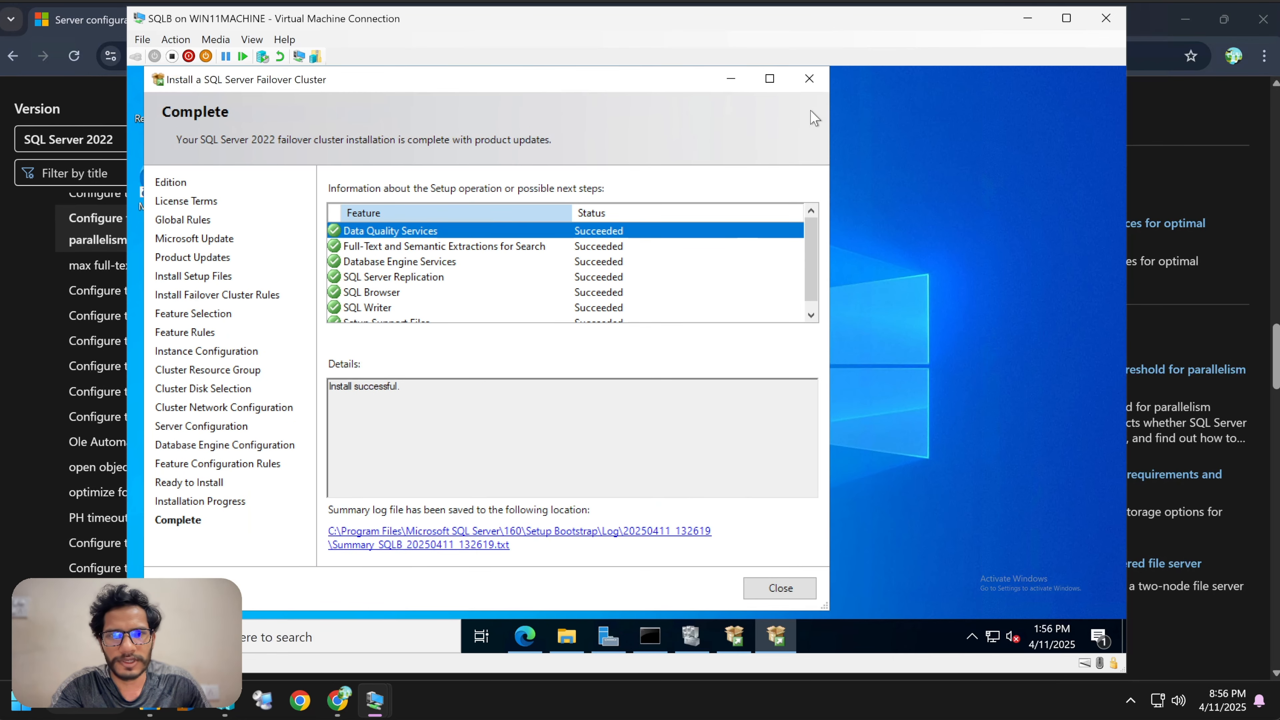
pyautogui.click(820, 81)
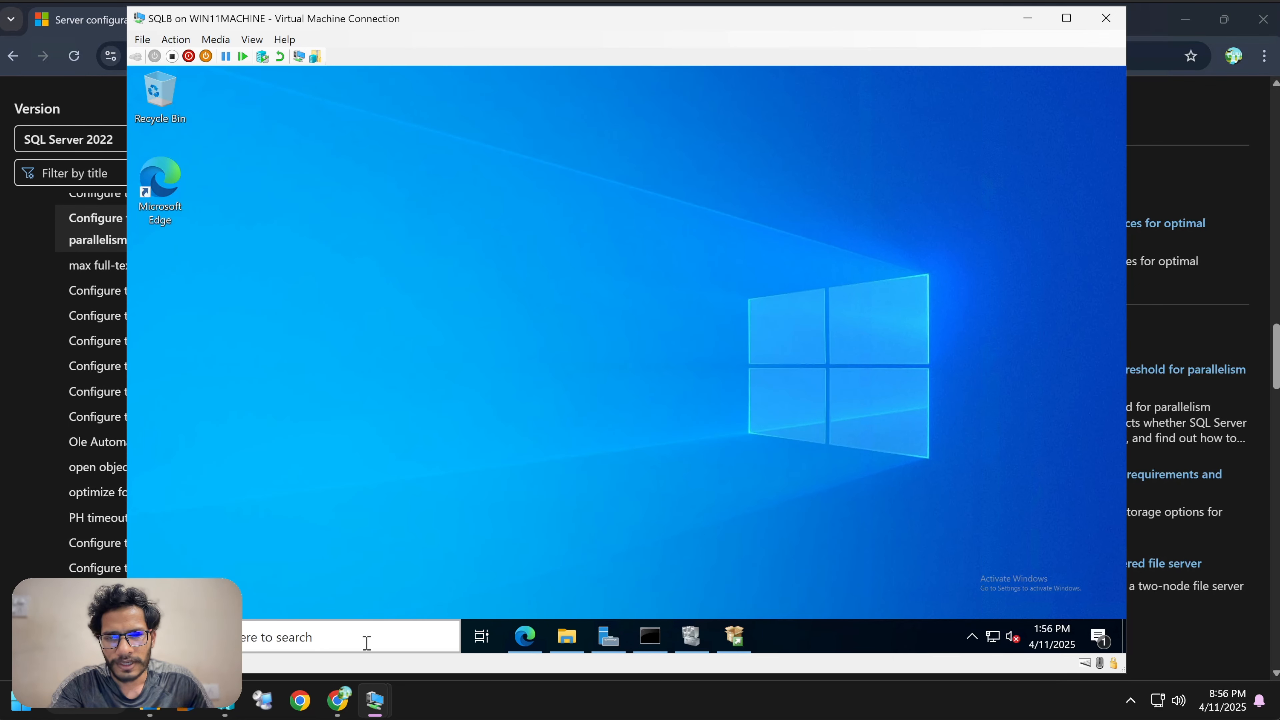
# - Search for ssms and launch SQL Server Management Studio 20
pyautogui.click(366, 640)
pyautogui.write('ssms')
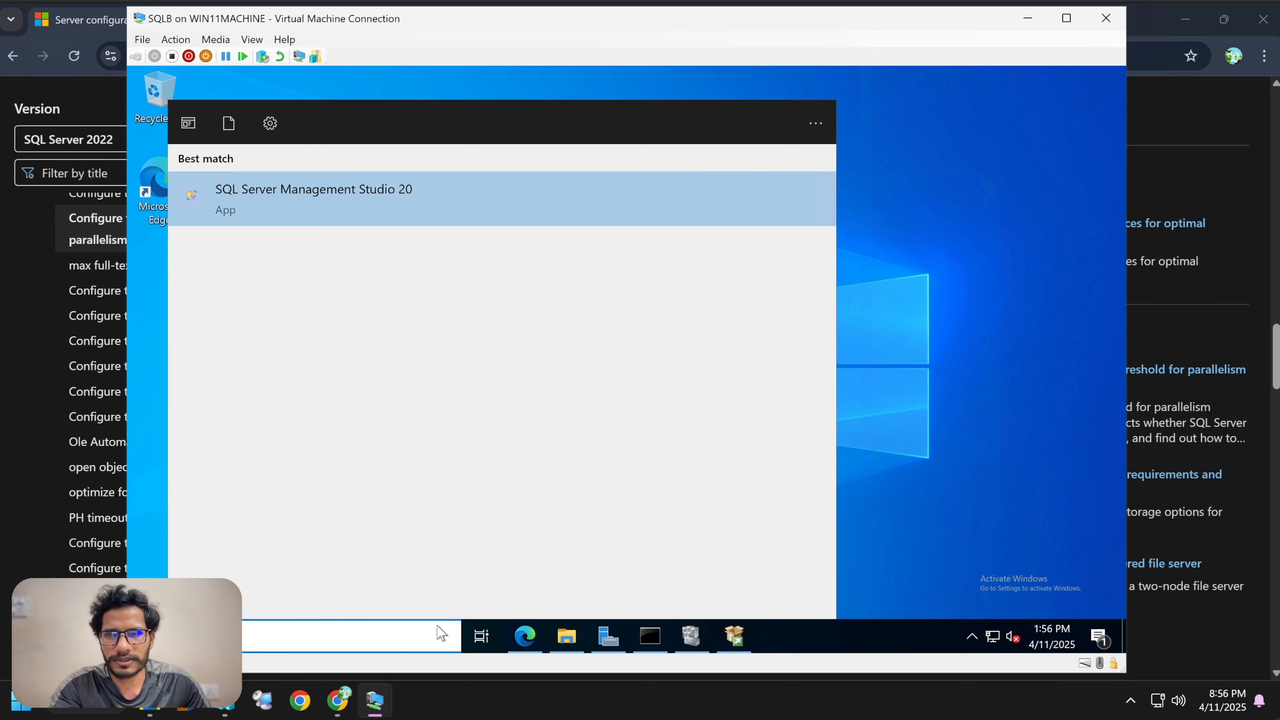
pyautogui.click(449, 208)
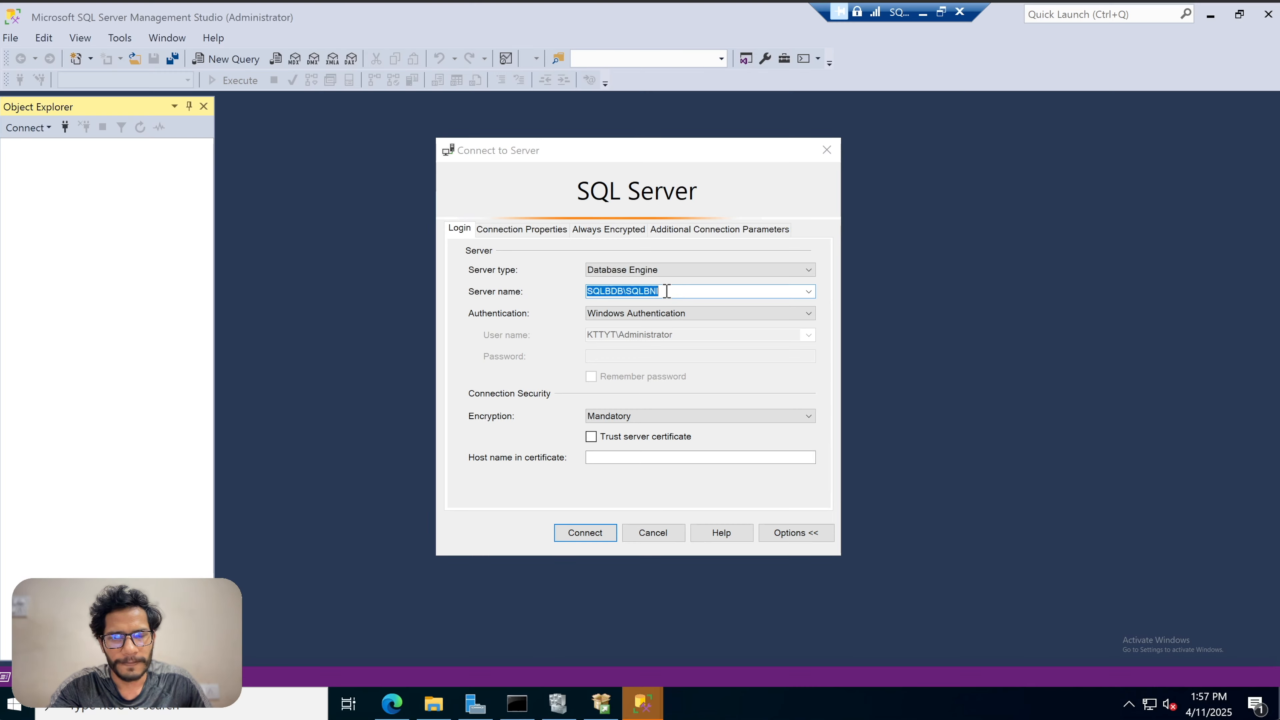
# - Examine the network name and instance name parts of the server name in the Connect to Server dialog
pyautogui.click(676, 290)
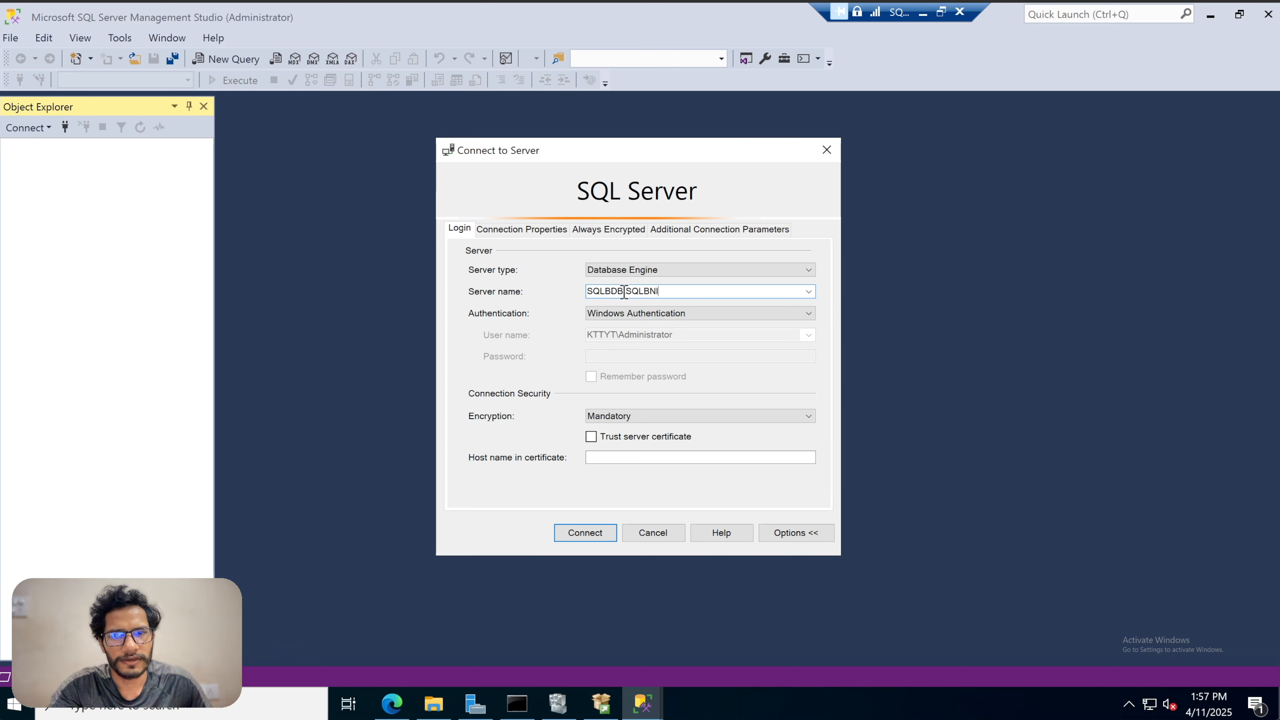
pyautogui.moveTo(613, 292); pyautogui.dragTo(588, 293)
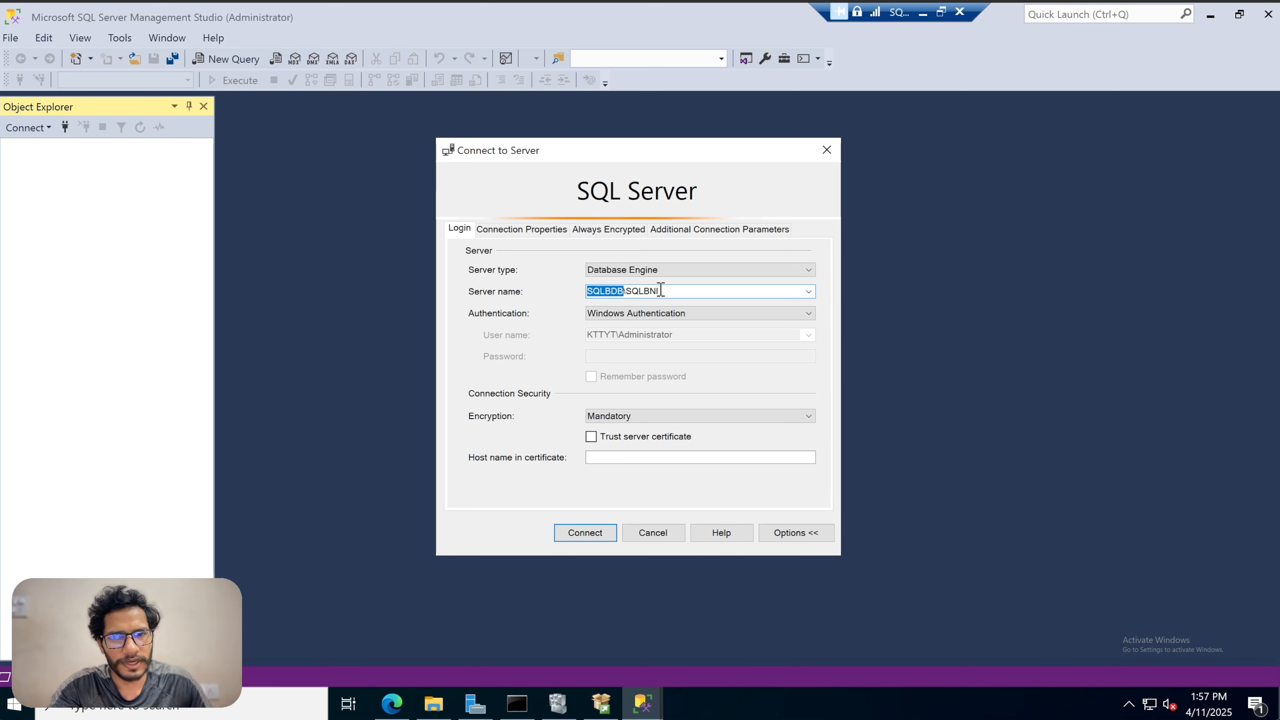
pyautogui.click(674, 292)
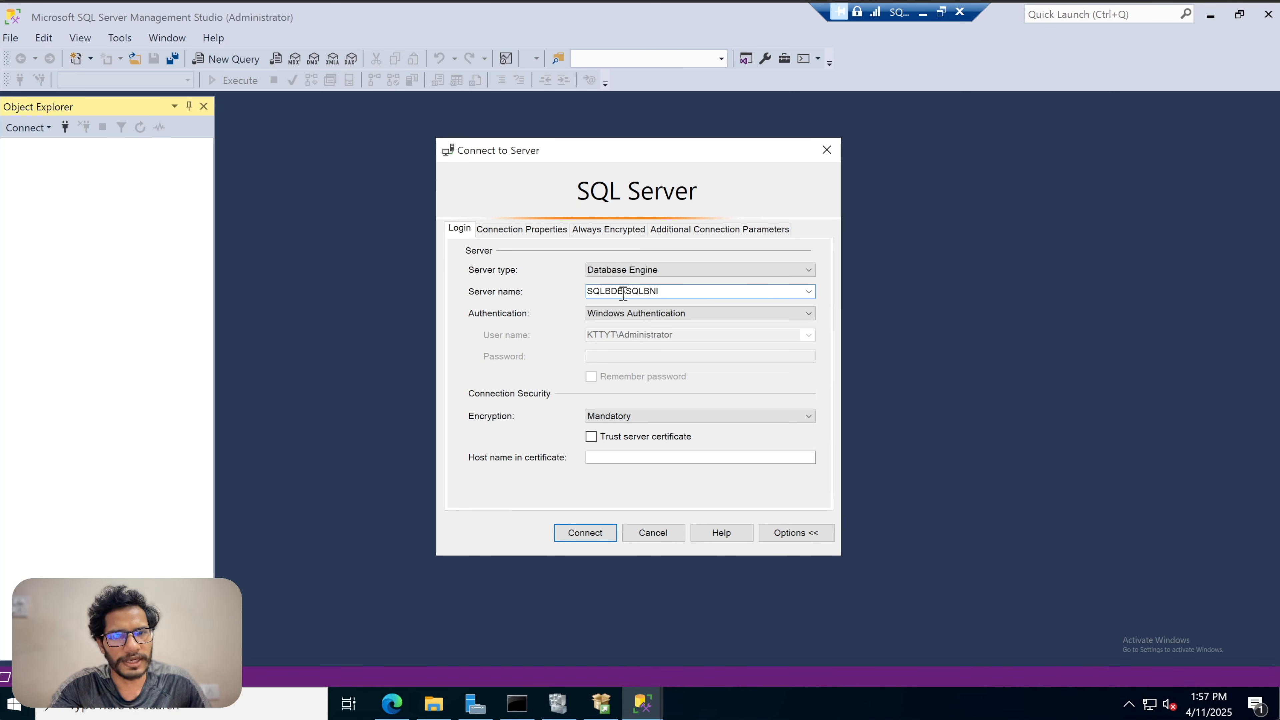
pyautogui.moveTo(624, 292); pyautogui.dragTo(583, 292)
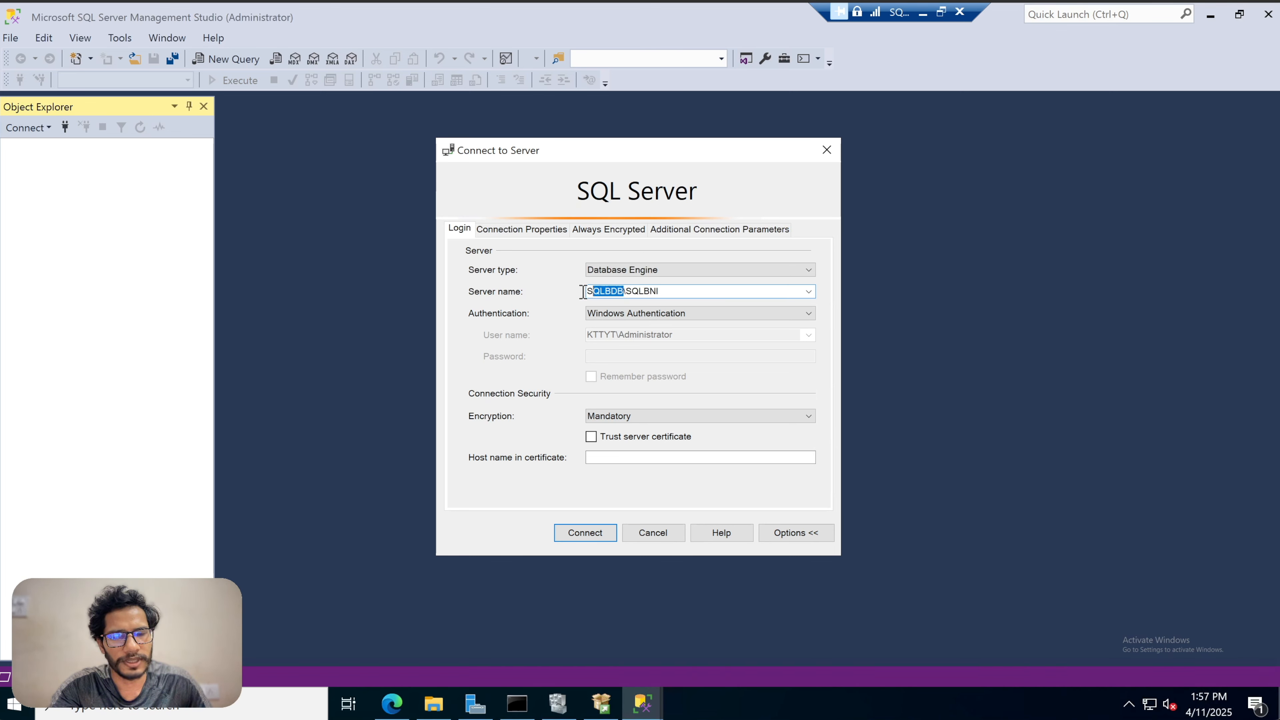
pyautogui.click(670, 290)
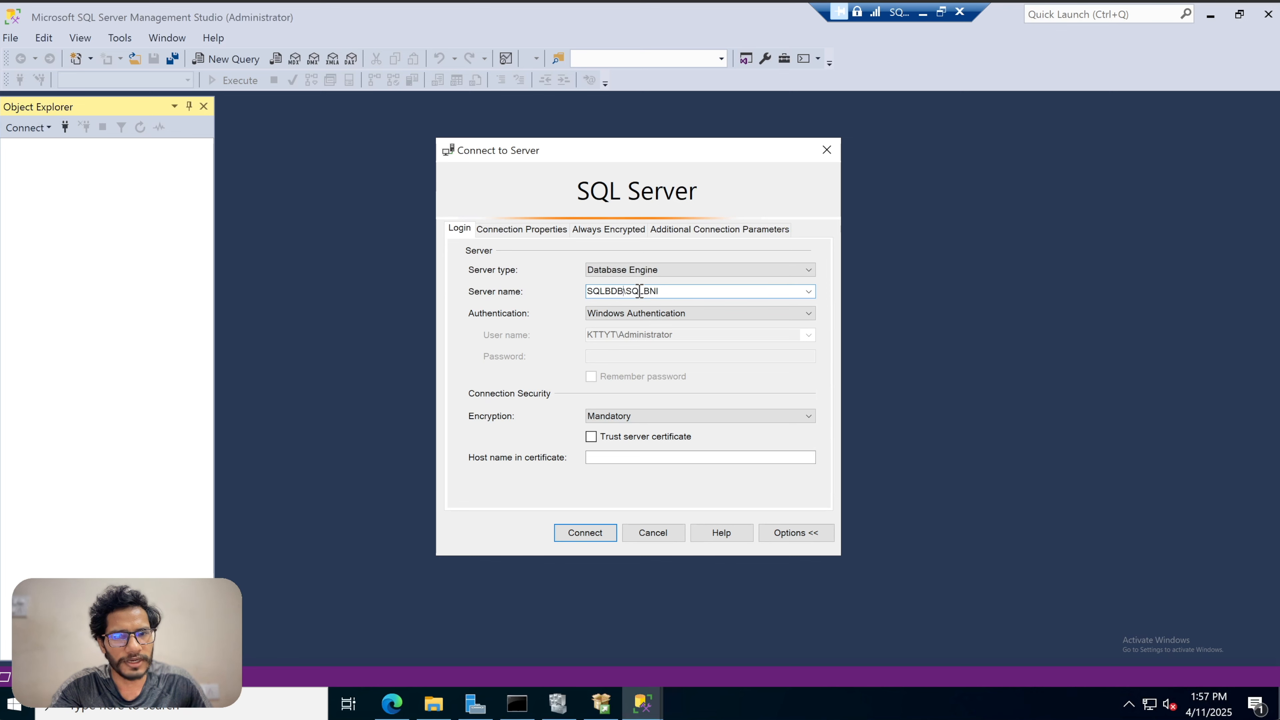
pyautogui.moveTo(625, 291); pyautogui.dragTo(700, 291)
pyautogui.click(692, 290)
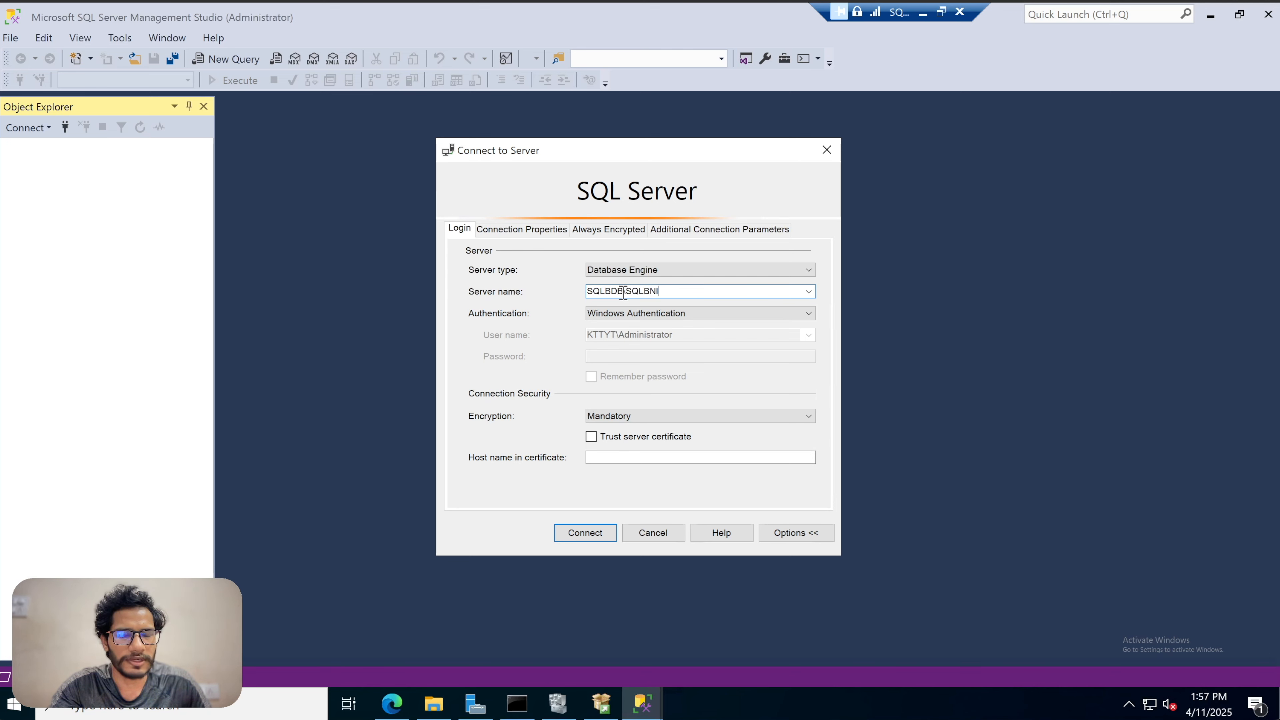
pyautogui.doubleClick(611, 295)
pyautogui.click(675, 291)
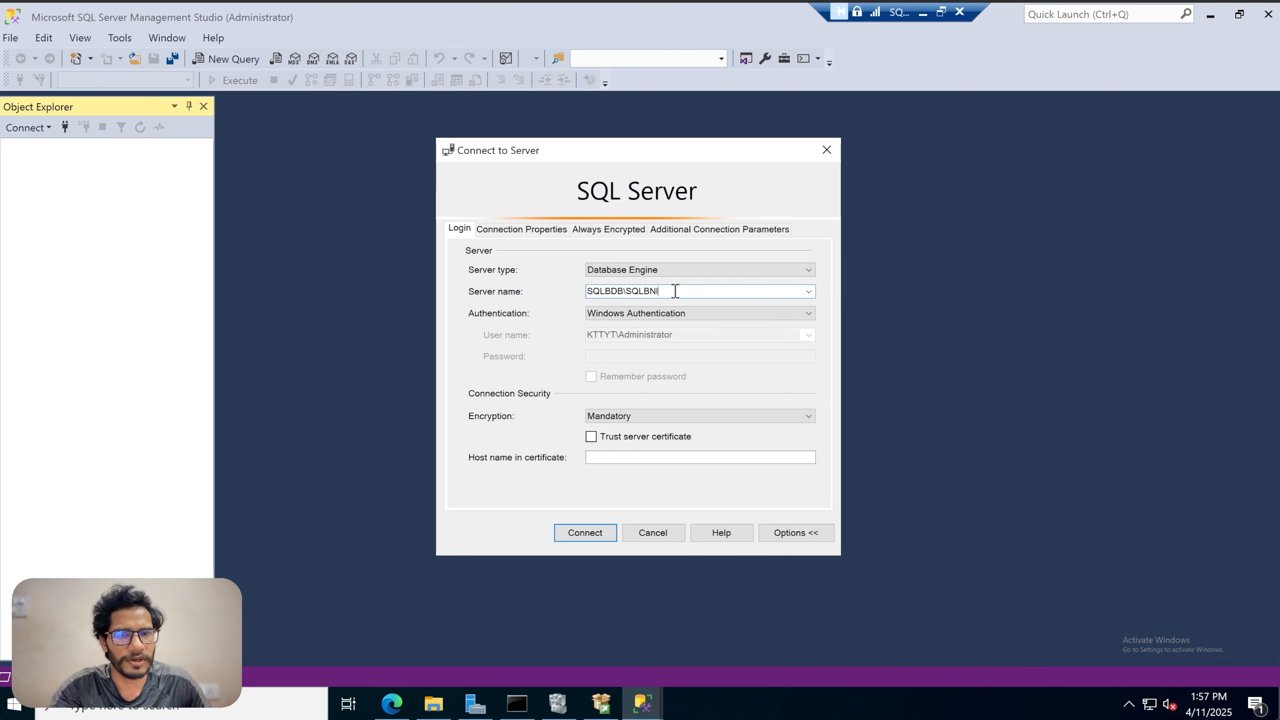
pyautogui.moveTo(668, 291); pyautogui.dragTo(636, 291)
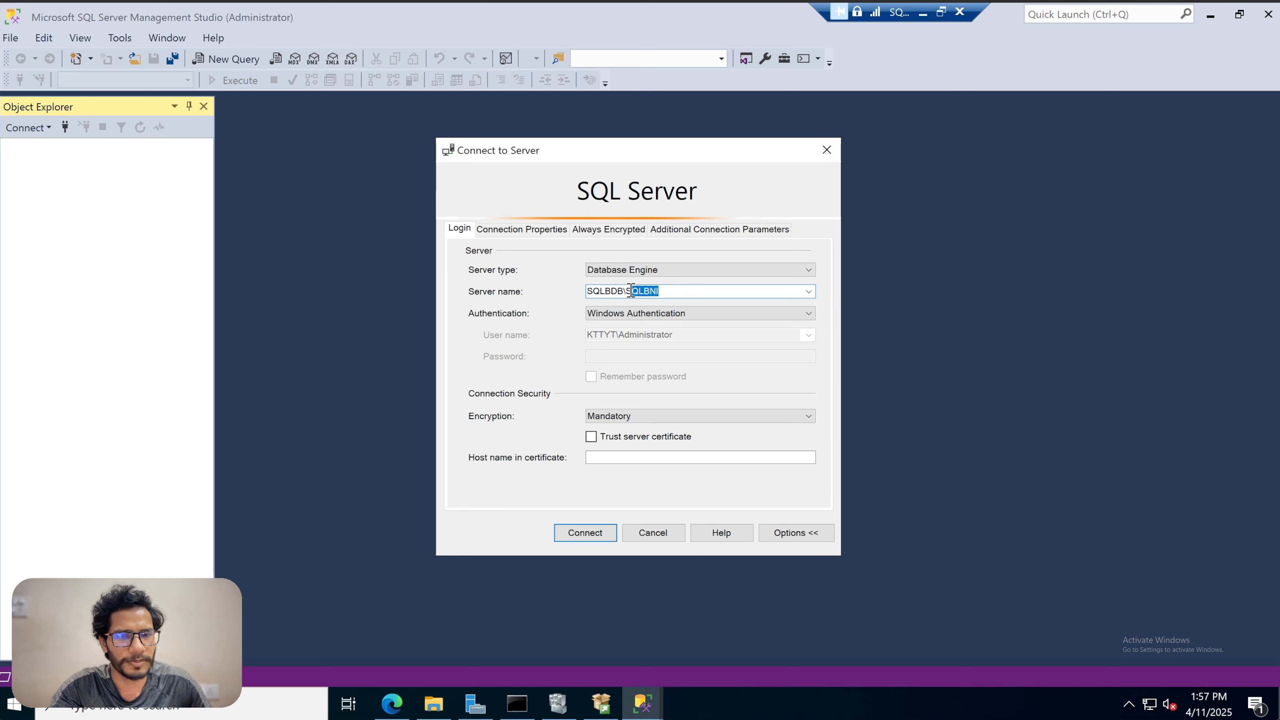
pyautogui.moveTo(624, 292); pyautogui.dragTo(673, 291)
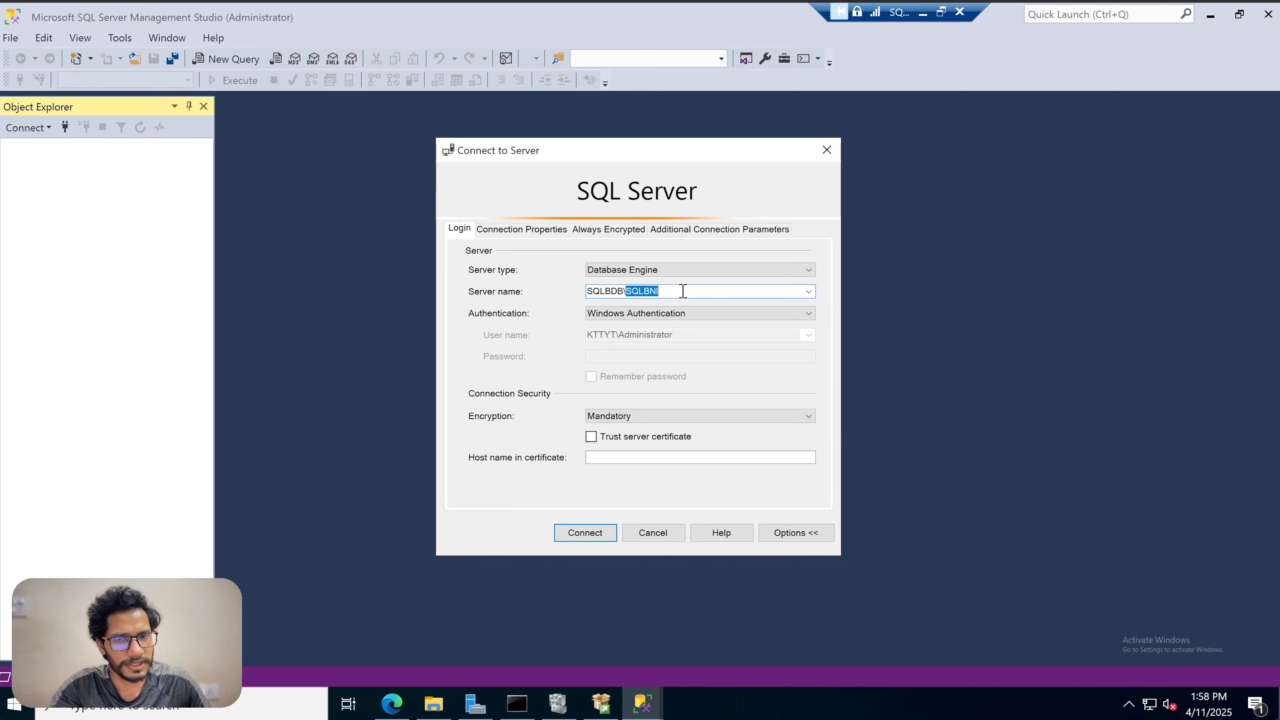
pyautogui.click(678, 292)
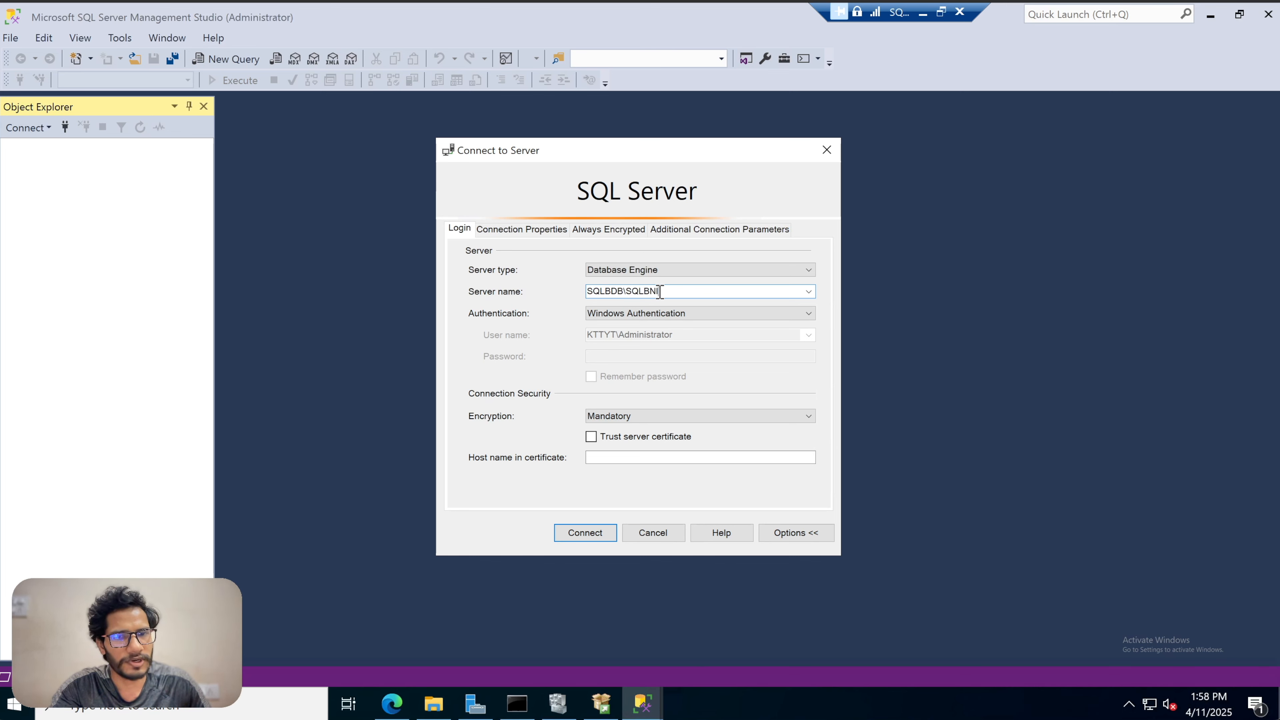
pyautogui.doubleClick(659, 291)
pyautogui.click(680, 297)
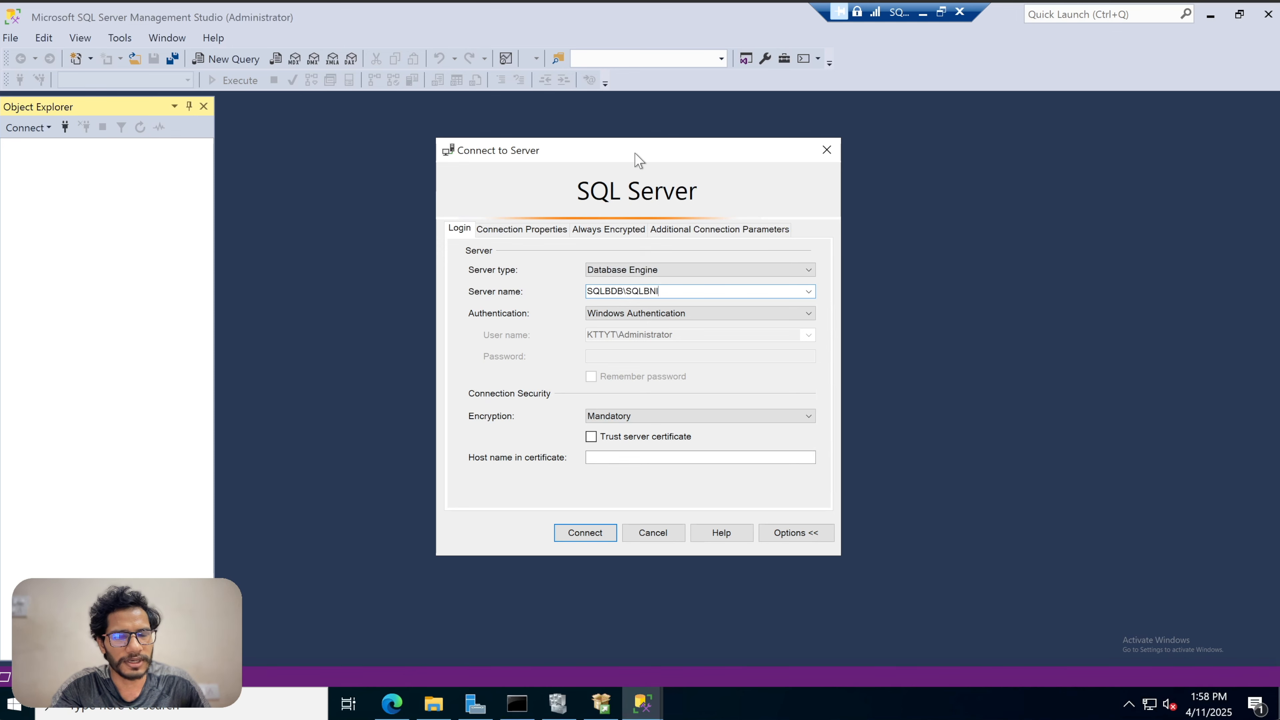
# - Enable Trust server certificate and connect to SQLBDB\SQLBNI with Windows Authentication
pyautogui.moveTo(638, 154); pyautogui.dragTo(642, 154)
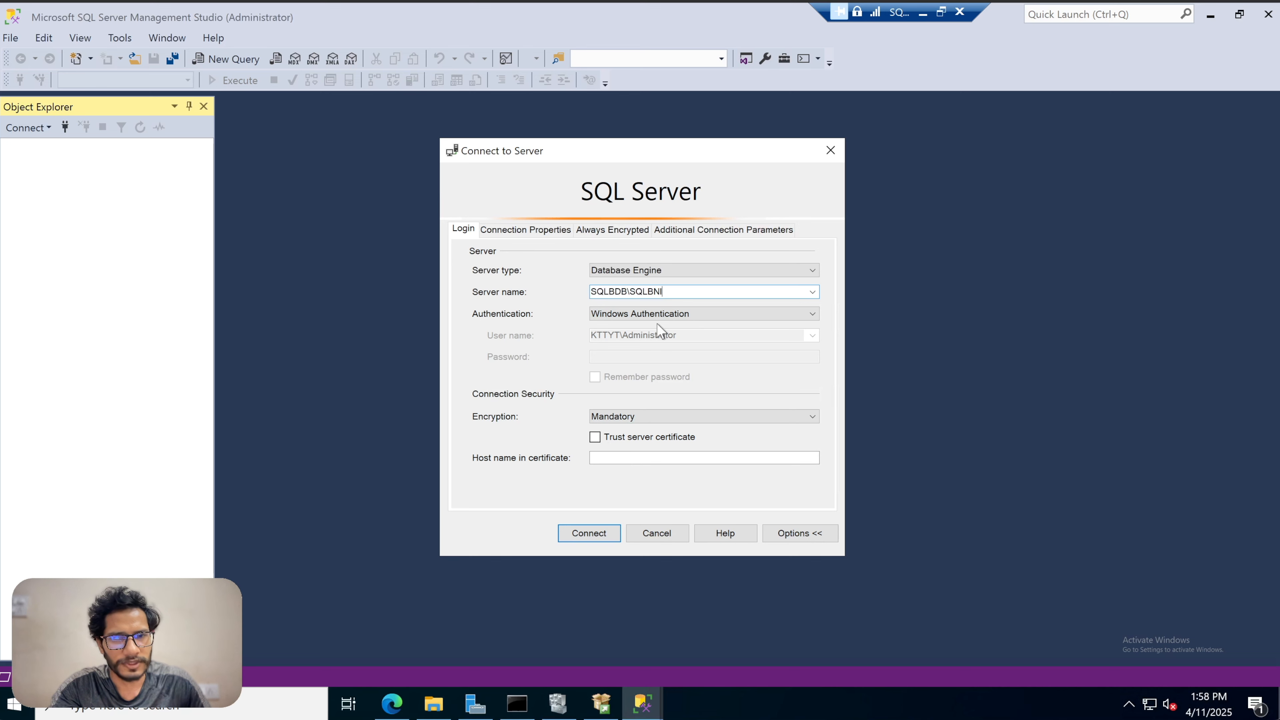
pyautogui.click(595, 438)
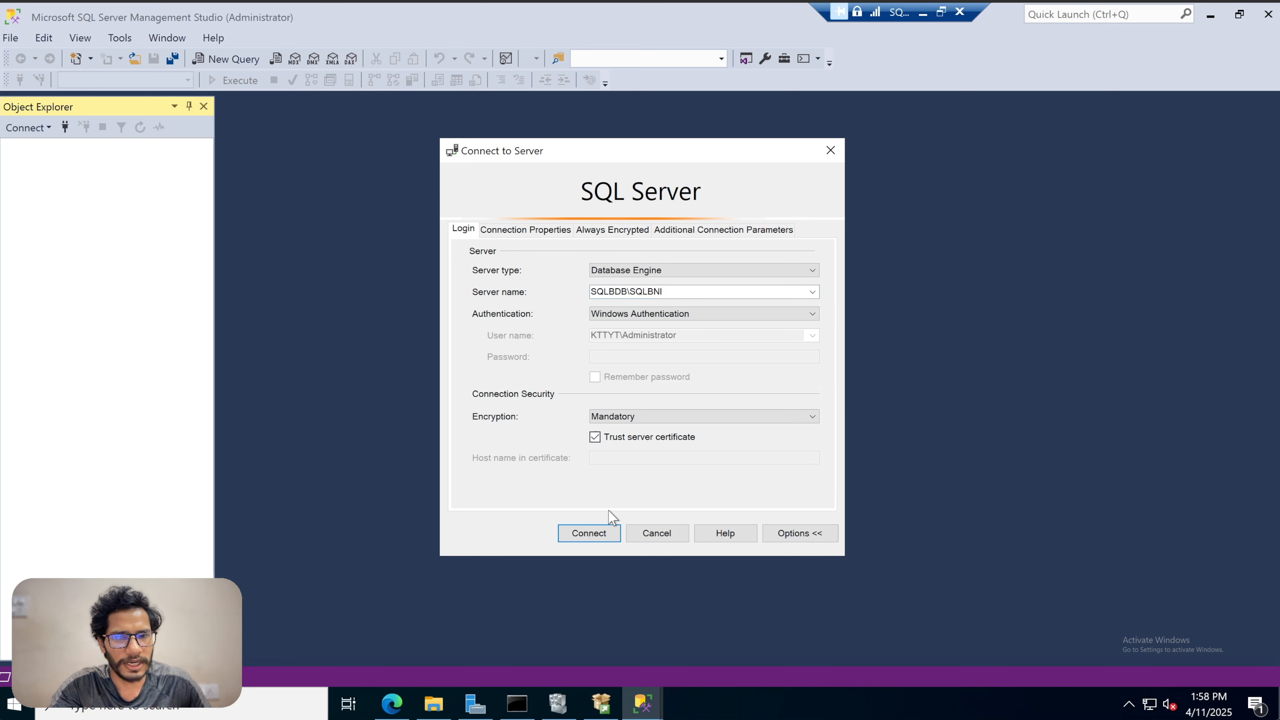
pyautogui.click(604, 532)
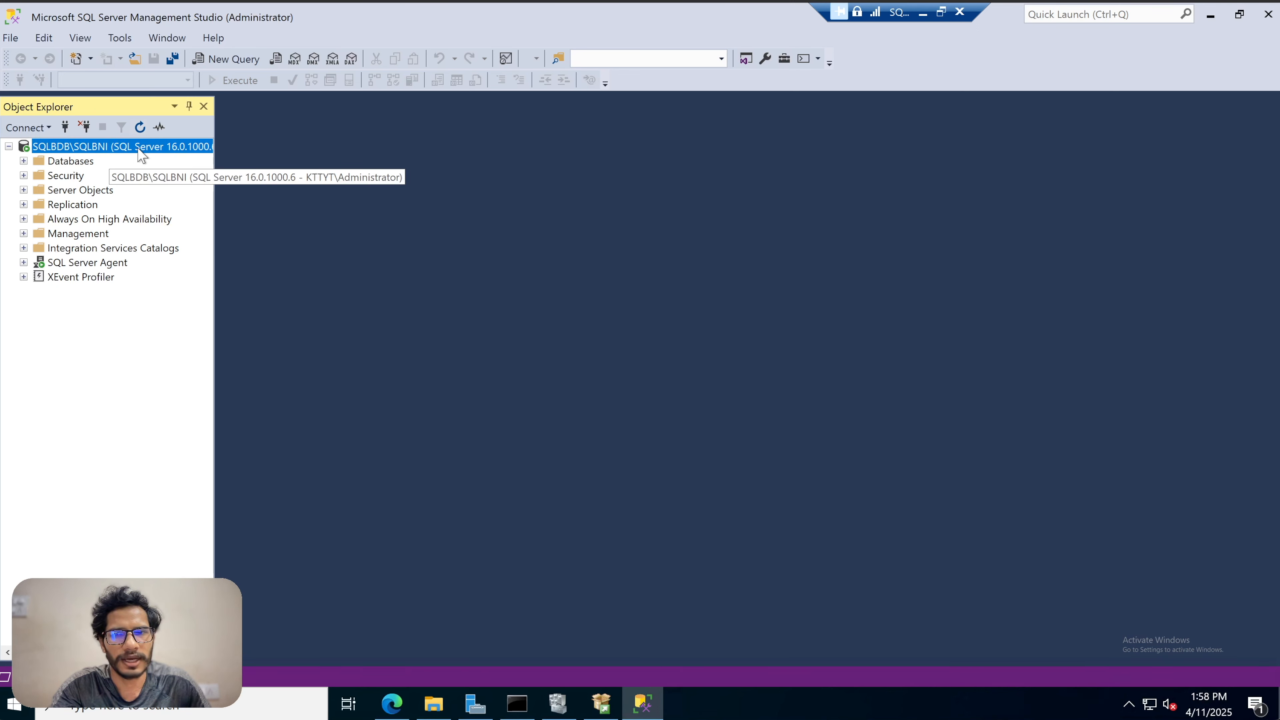
# - Compare owner nodes, client access names and IP addresses of both SQL Server roles in Failover Cluster Manager, and return to Management Studio
pyautogui.click(551, 695)
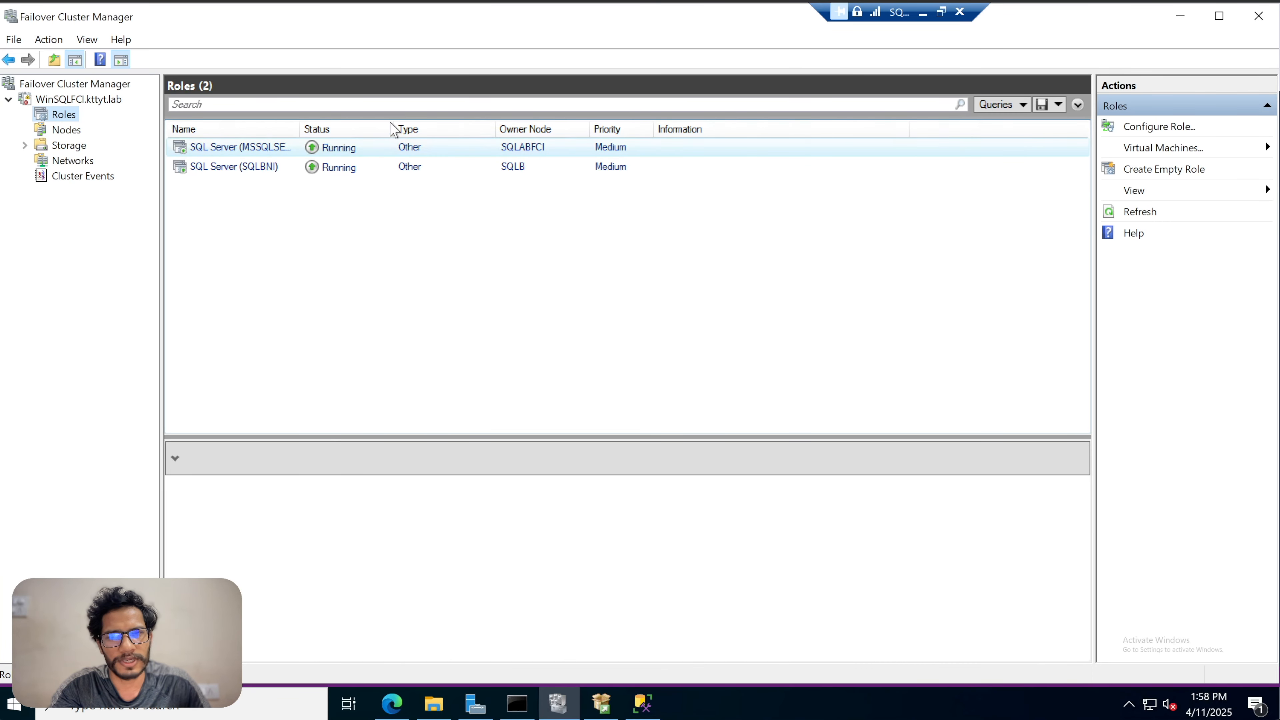
pyautogui.moveTo(300, 128); pyautogui.dragTo(437, 122)
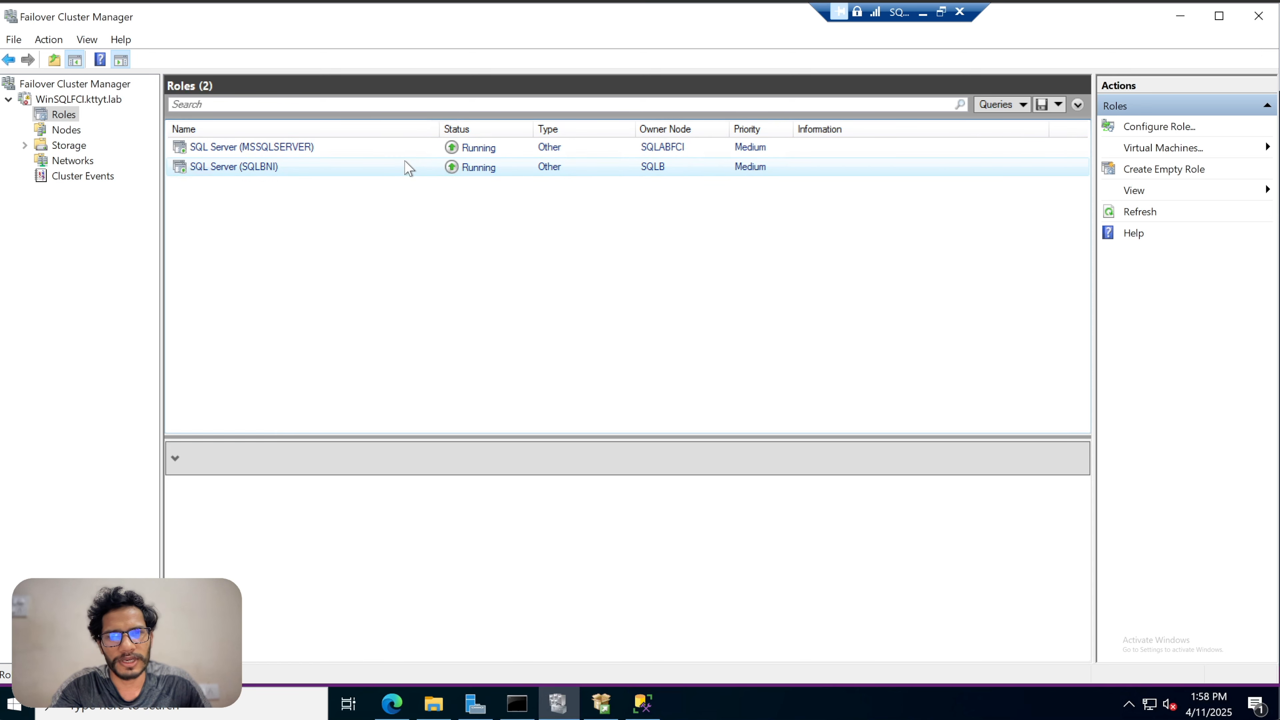
pyautogui.click(323, 147)
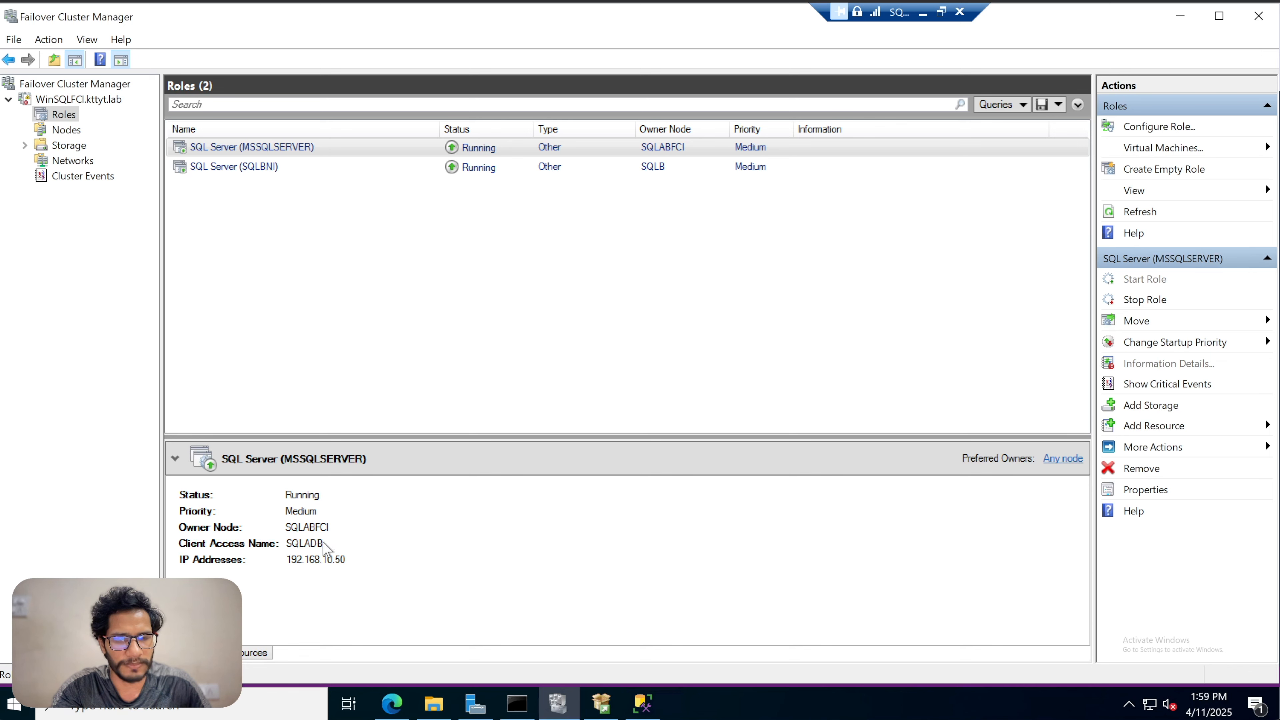
pyautogui.click(263, 167)
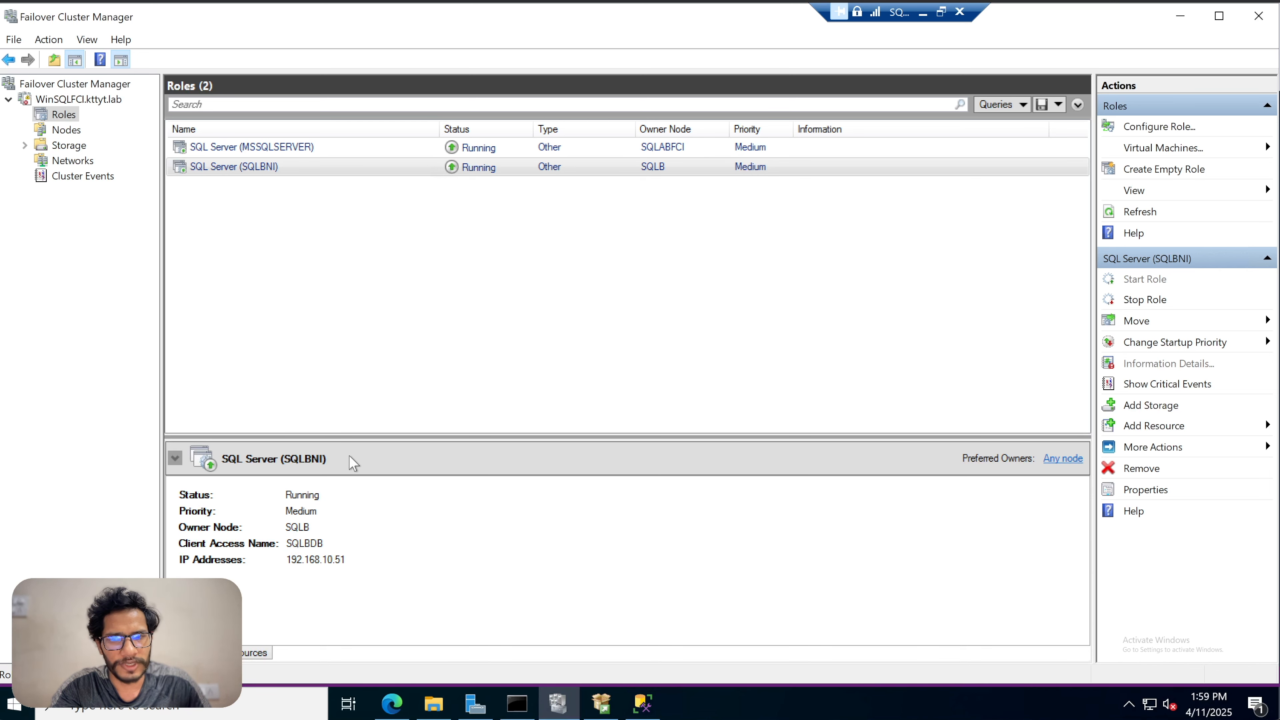
pyautogui.moveTo(272, 146); pyautogui.dragTo(309, 182)
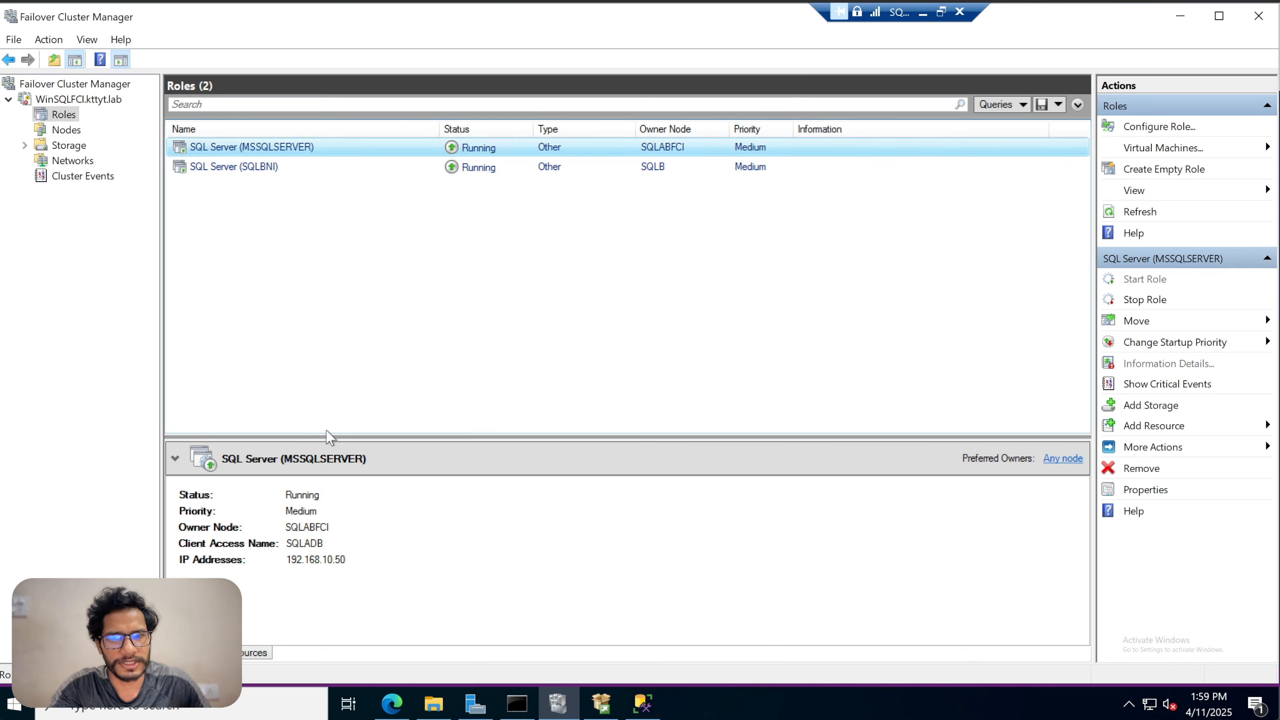
pyautogui.click(330, 548)
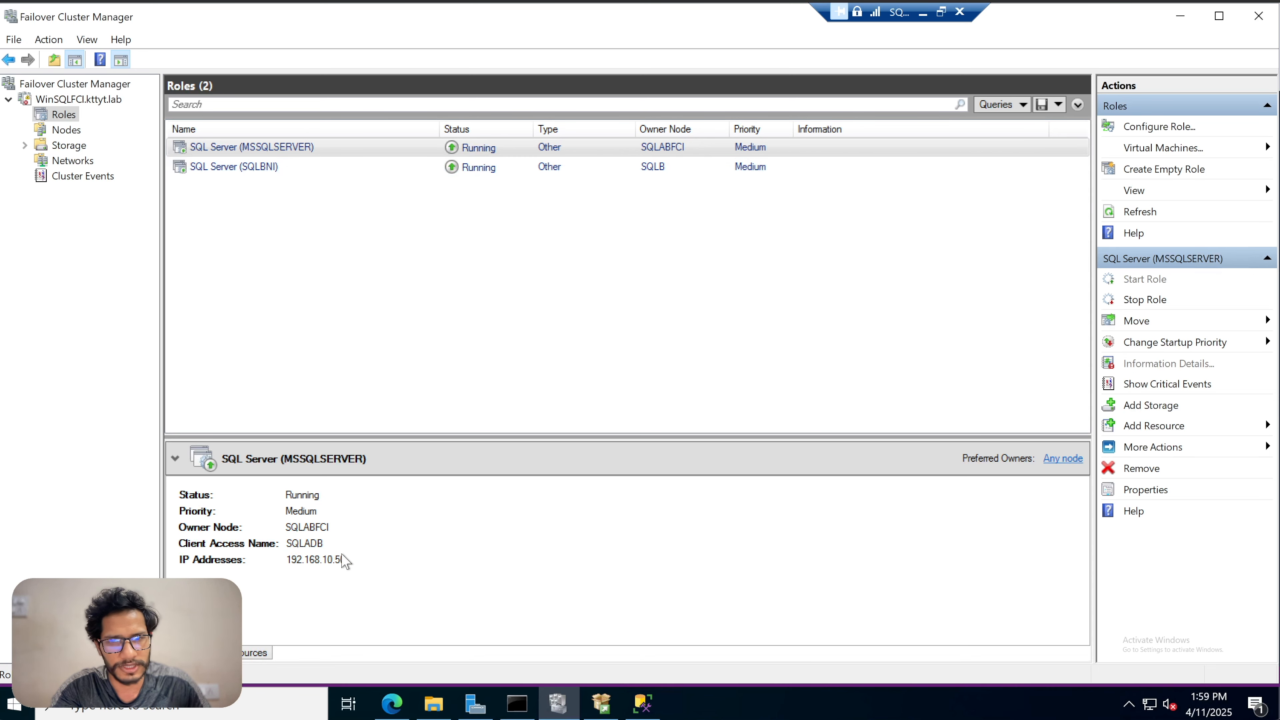
pyautogui.click(284, 170)
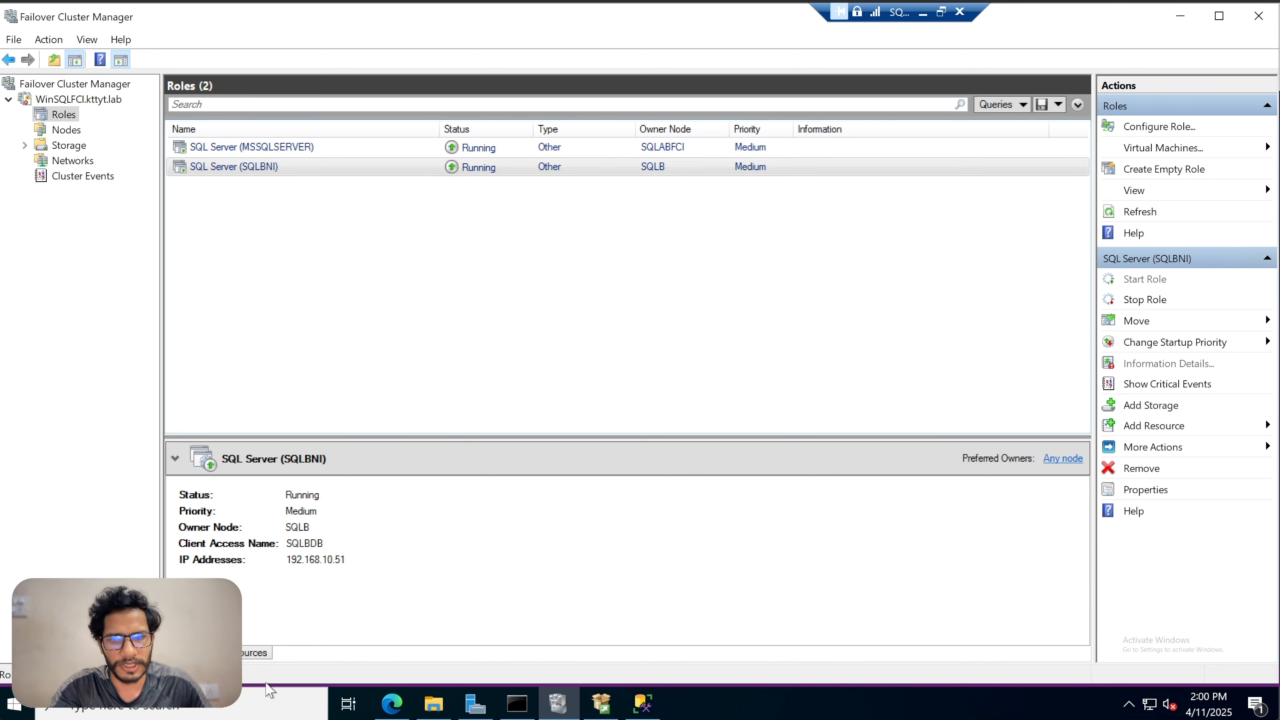
pyautogui.click(642, 702)
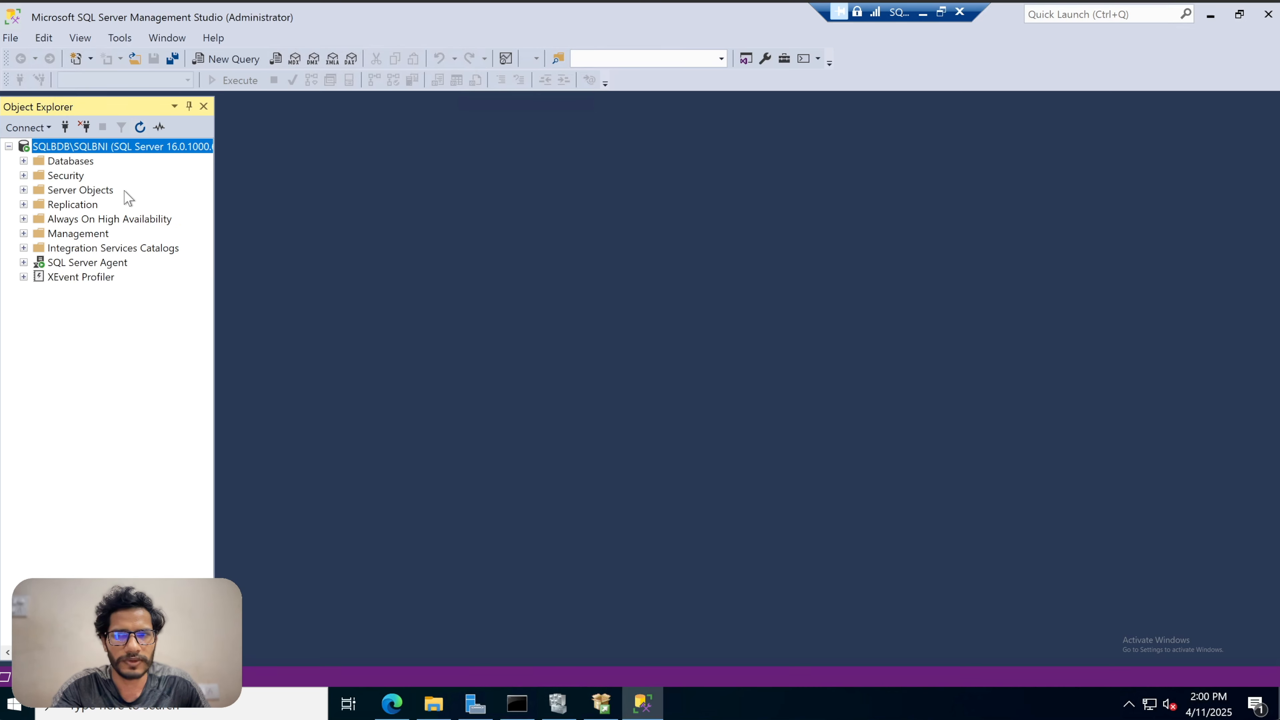
# - Try to connect to the Database Engine using only the network name SQLBDB, without the instance name
pyautogui.click(28, 127)
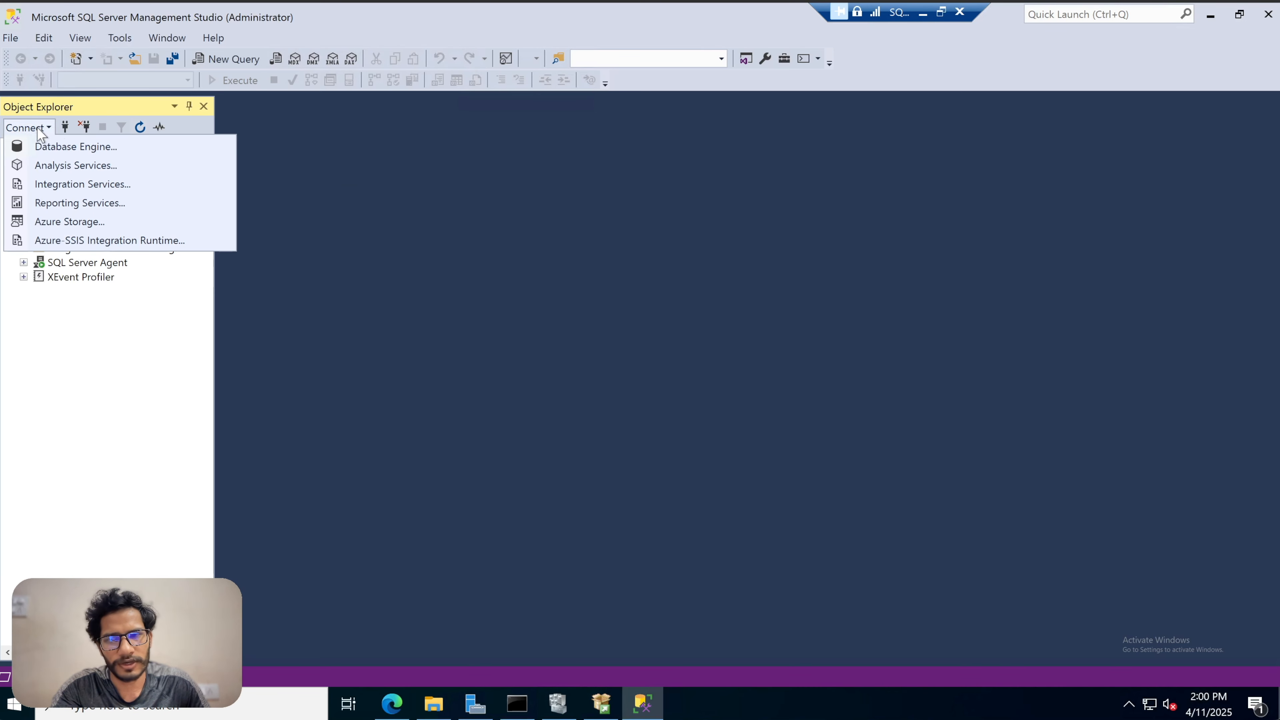
pyautogui.click(71, 146)
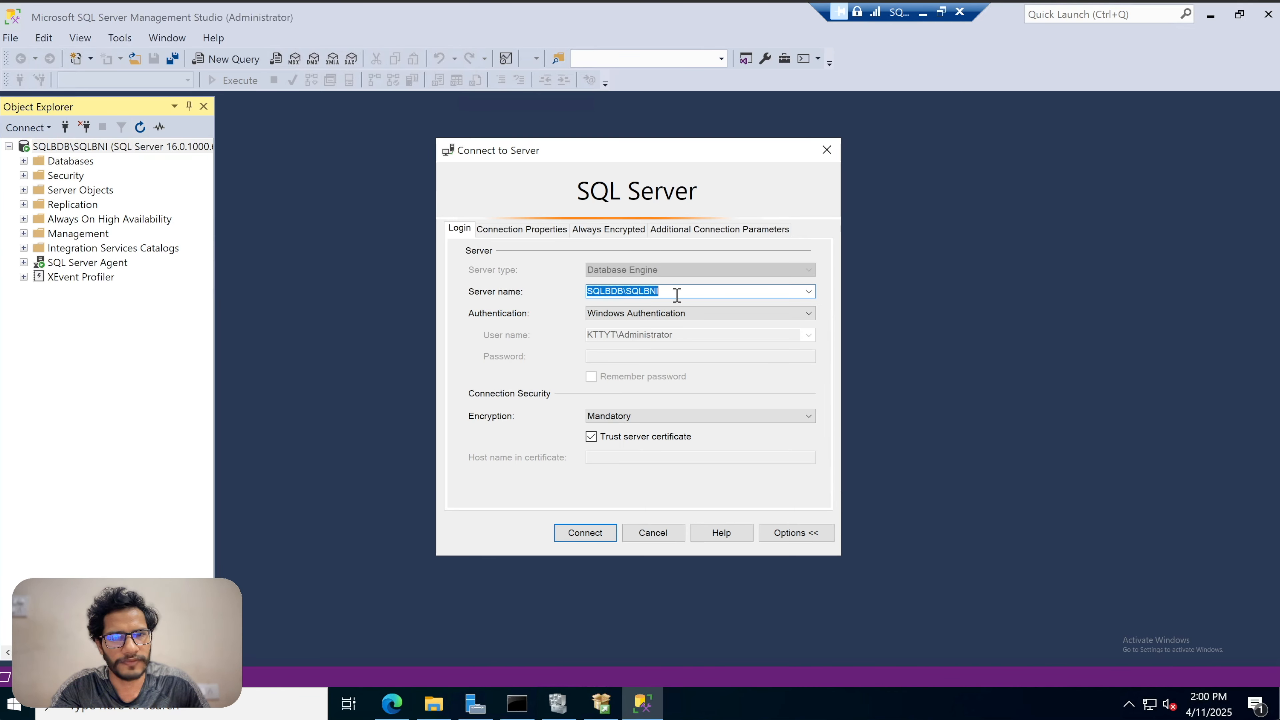
pyautogui.click(677, 293)
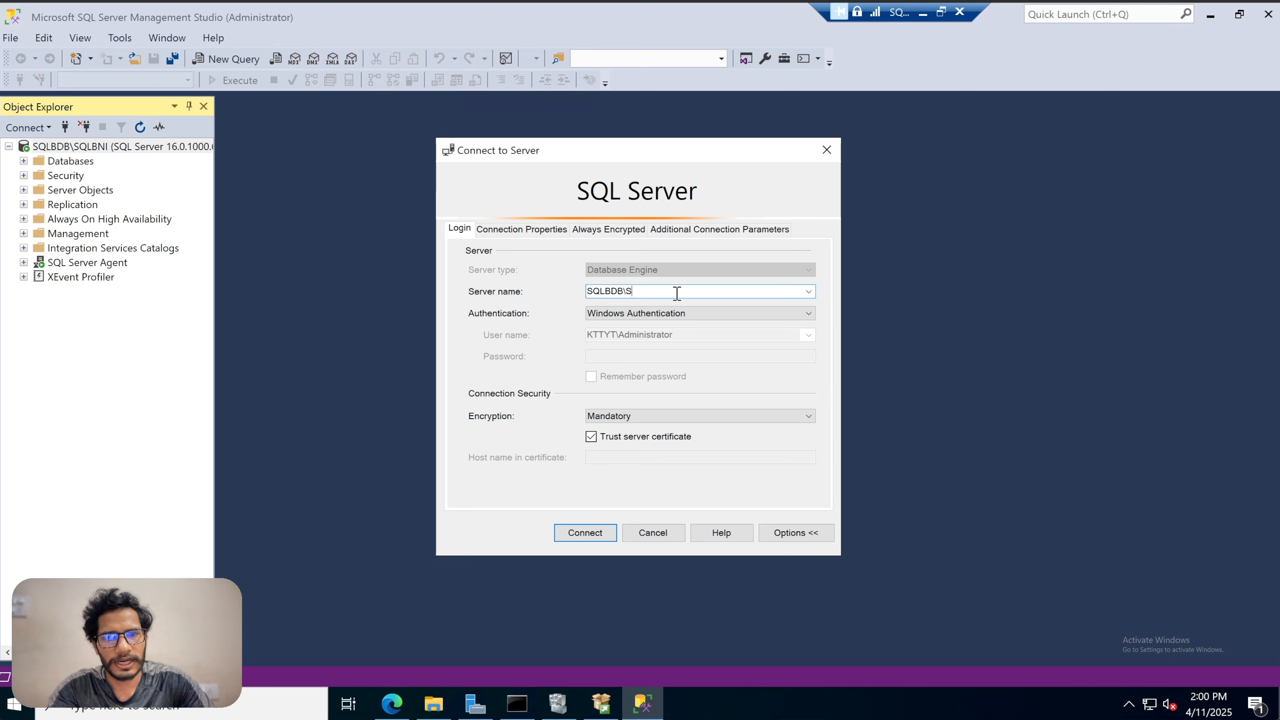
pyautogui.press('BackSpace')
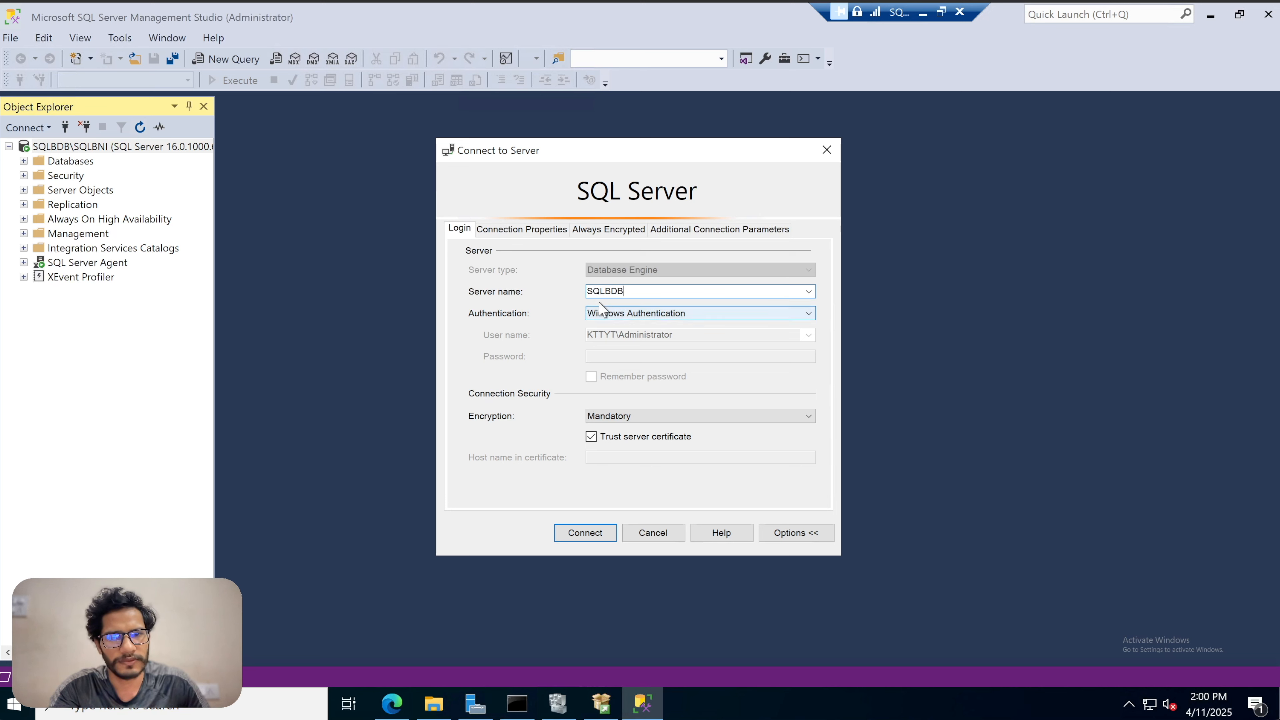
pyautogui.press('Return')
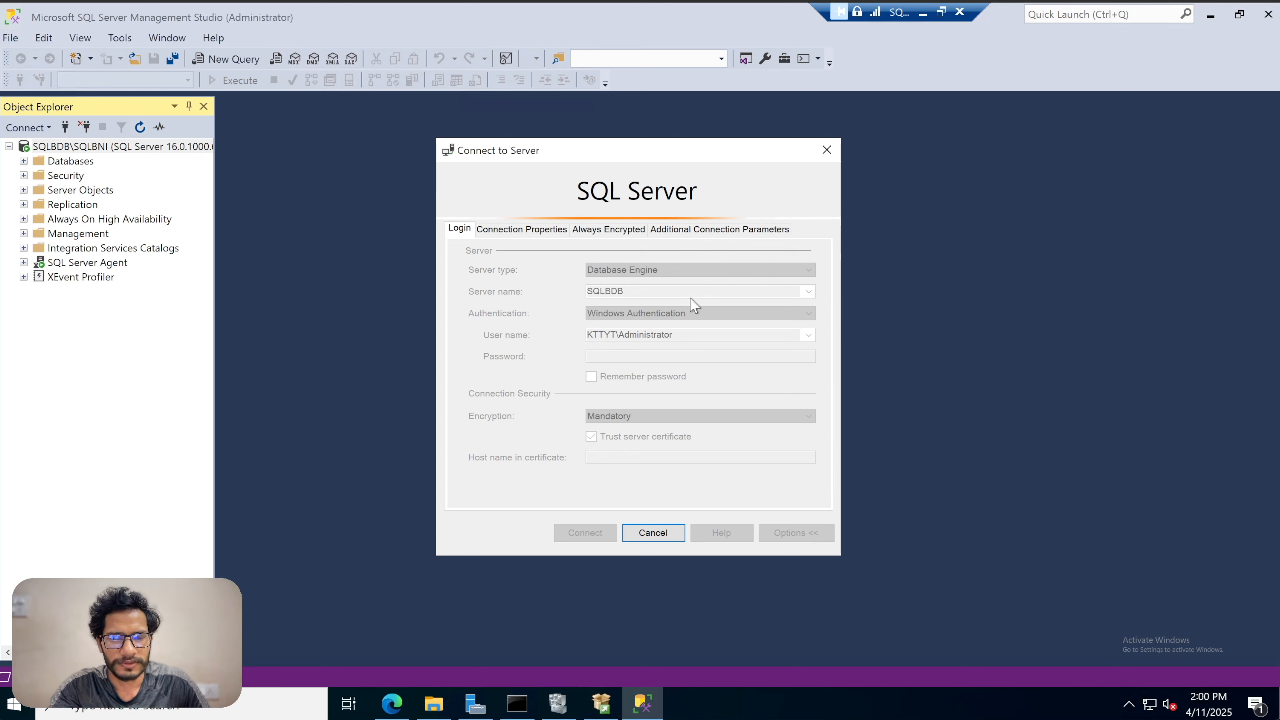
pyautogui.click(654, 533)
# - Look up the SQLBNI role's IP address in Failover Cluster Manager and try to connect to 192.168.10.51 alone in Management Studio
pyautogui.click(558, 704)
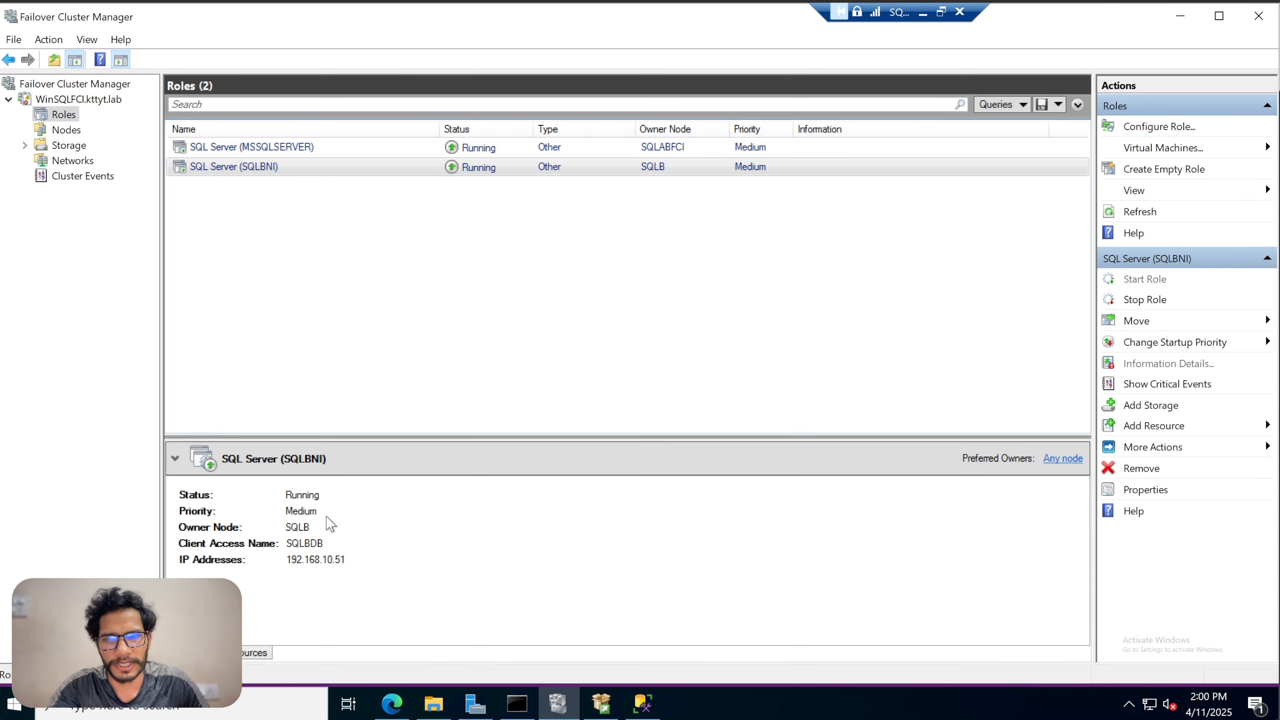
pyautogui.write('192.168.10.51')
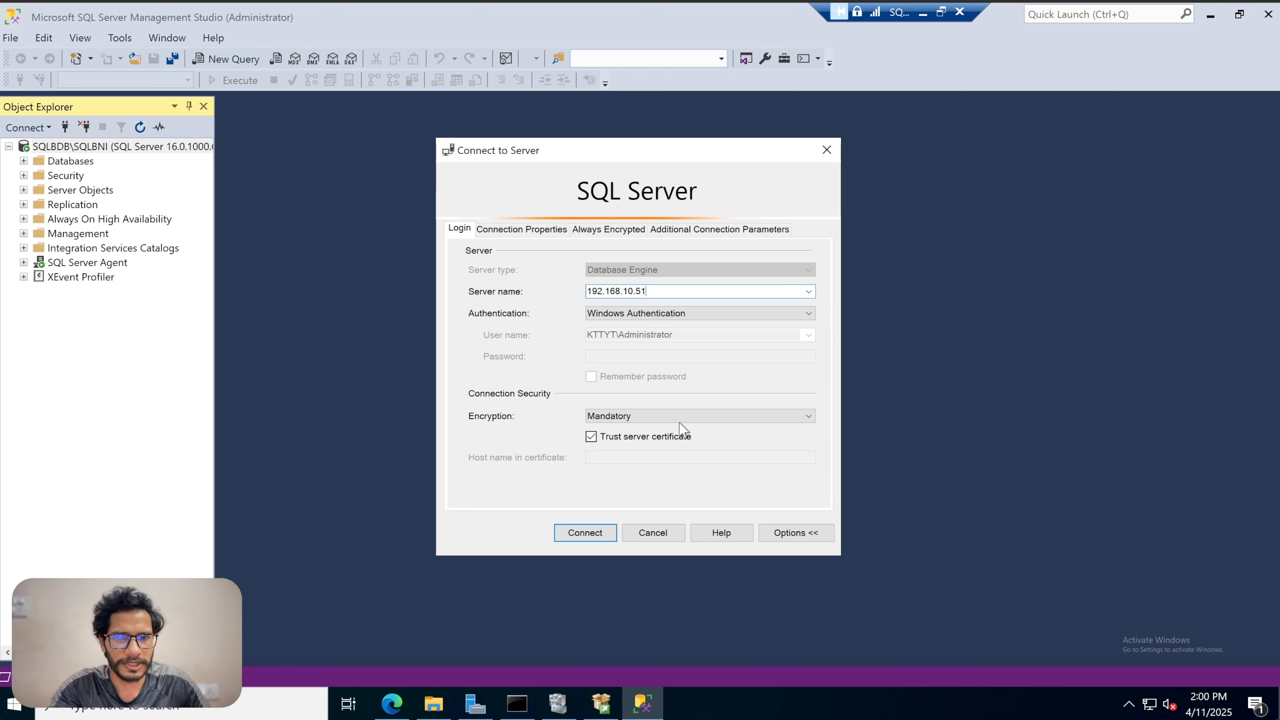
pyautogui.click(599, 537)
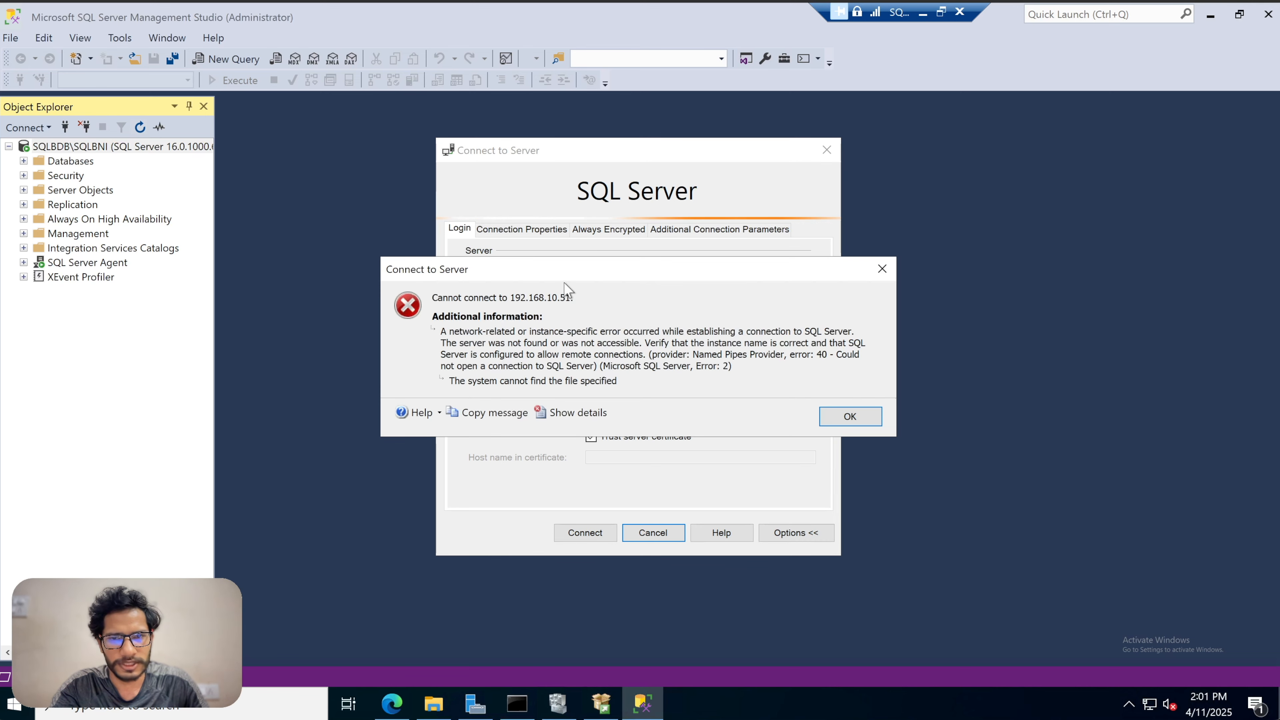
pyautogui.click(847, 418)
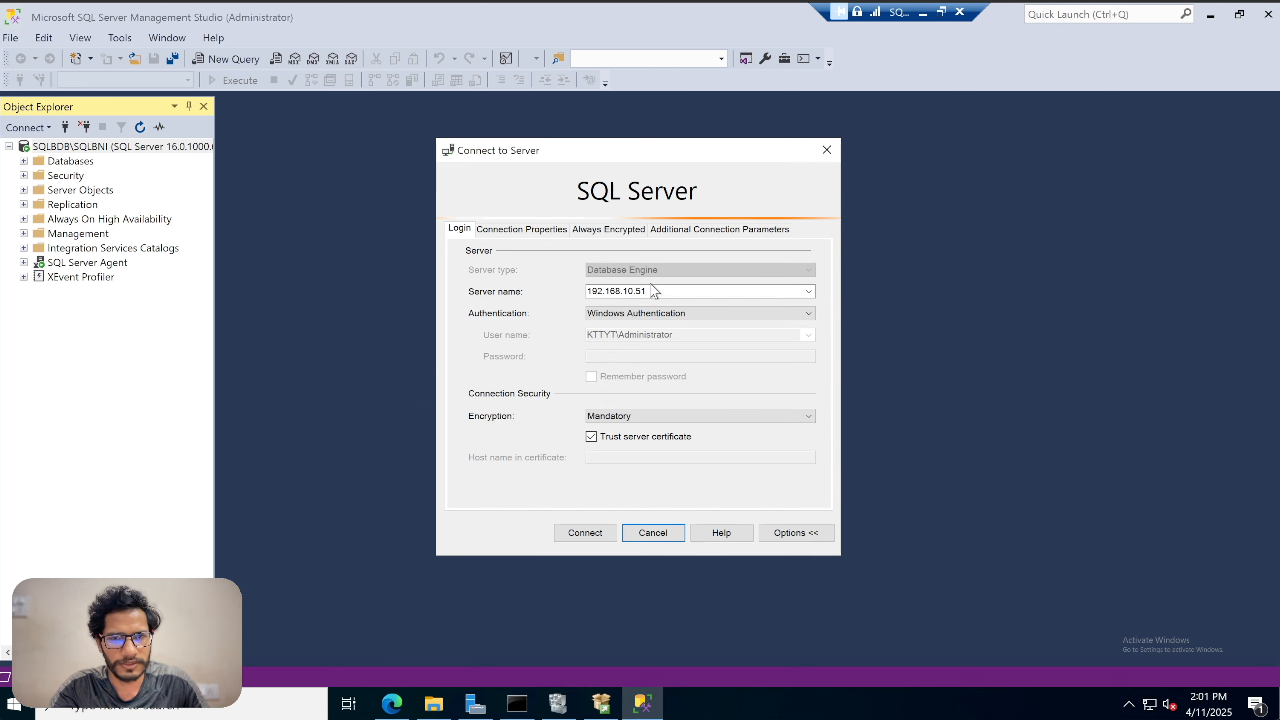
# - Append the instance name to make the server name 192.168.10.51\SQLBNI and connect with Windows Authentication
pyautogui.click(657, 292)
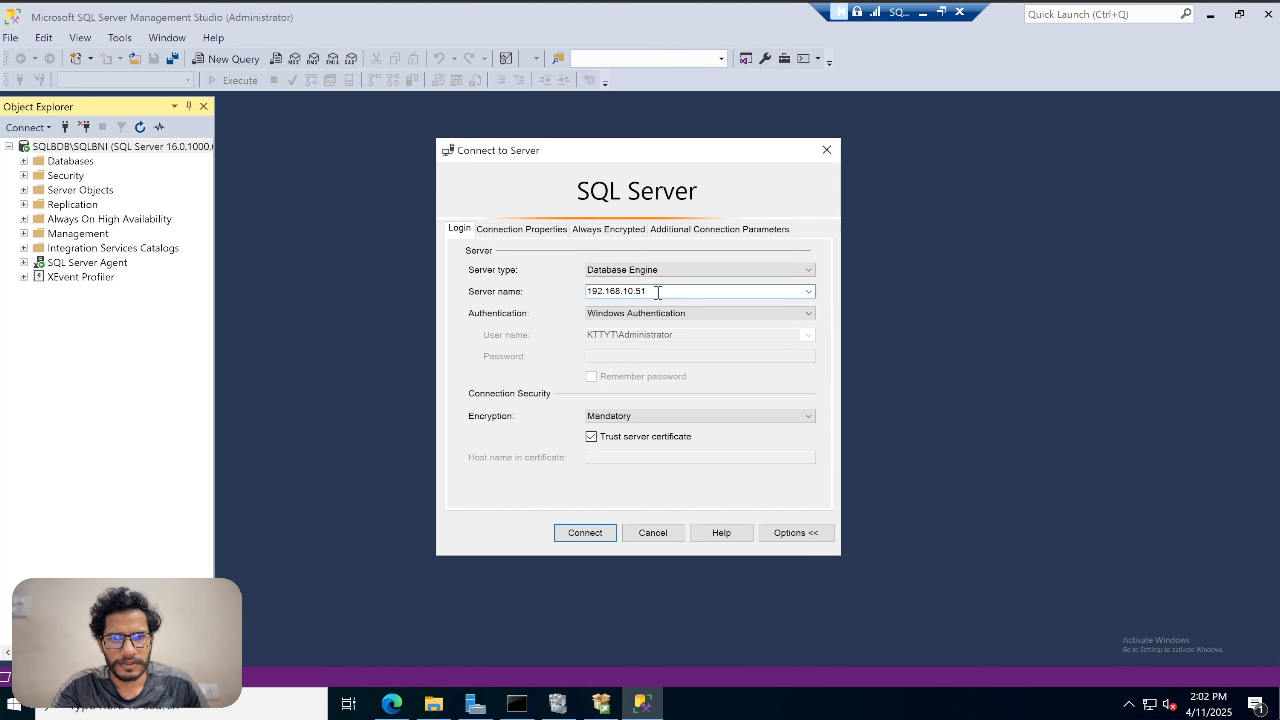
pyautogui.write('\\\\SQLBNI')
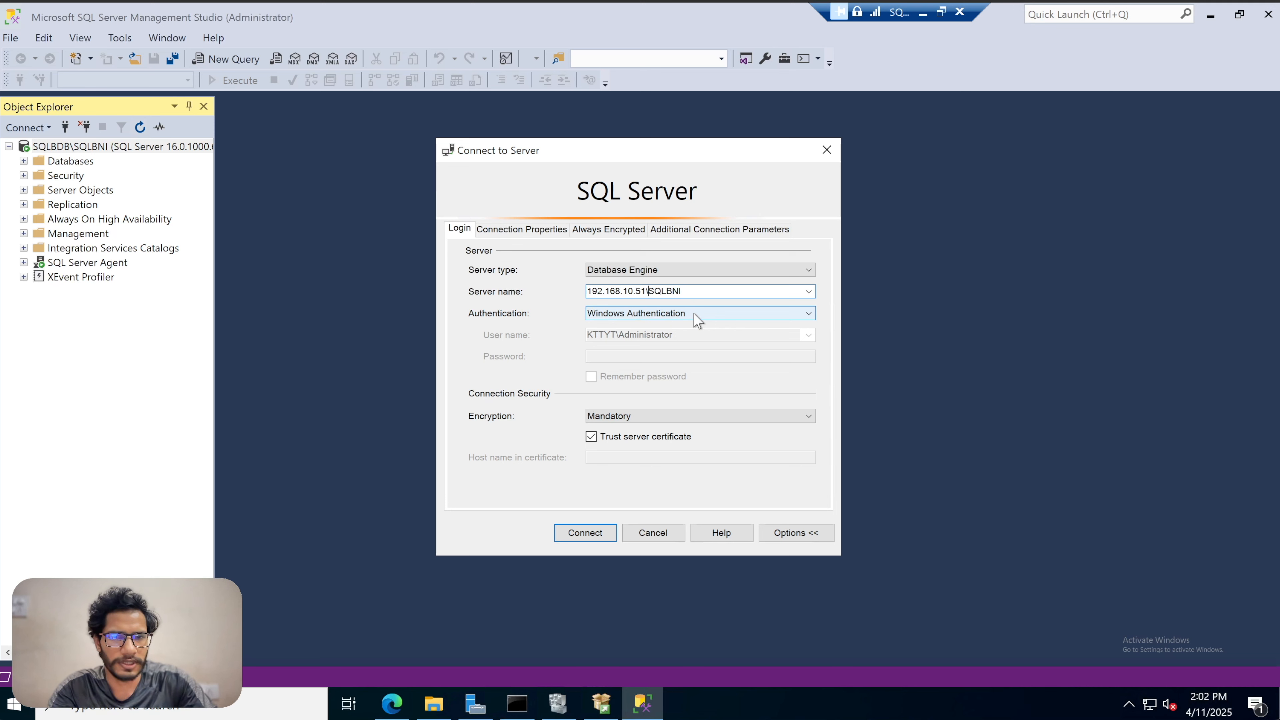
pyautogui.click(578, 532)
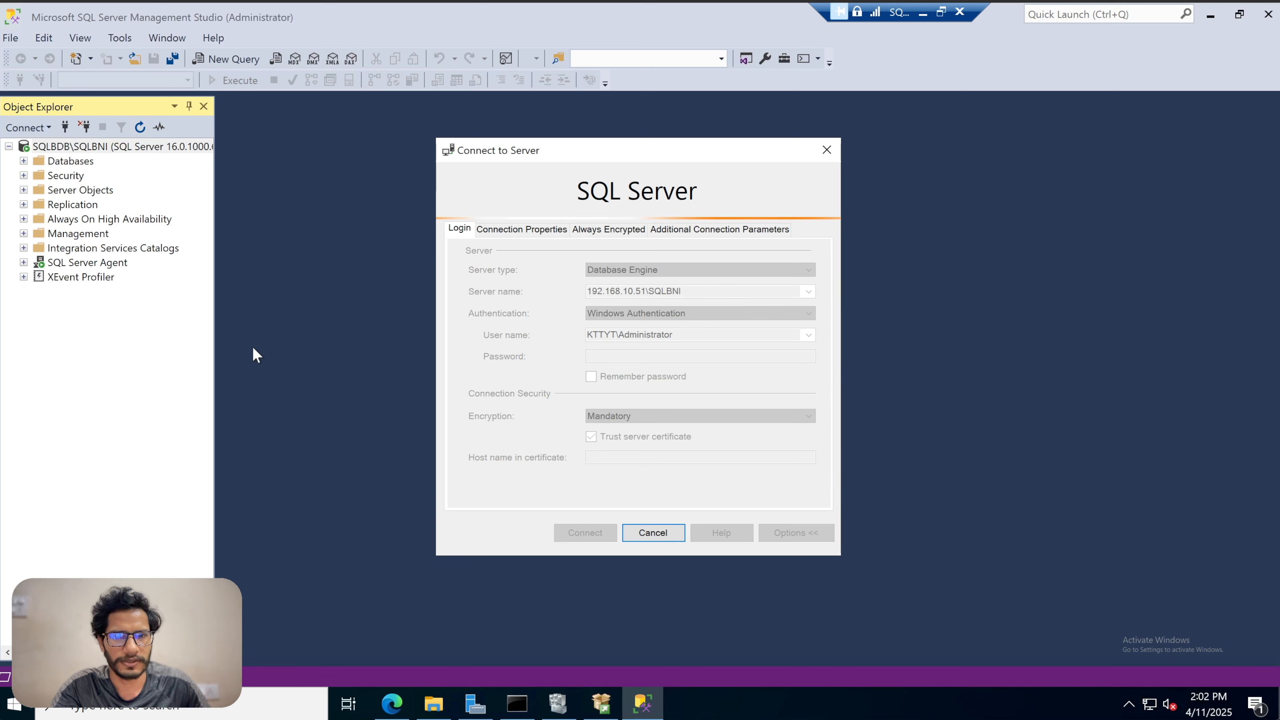
# - Search for conf, launch SQL Server 2022 Configuration Manager and bring its window to full size
pyautogui.click(211, 708)
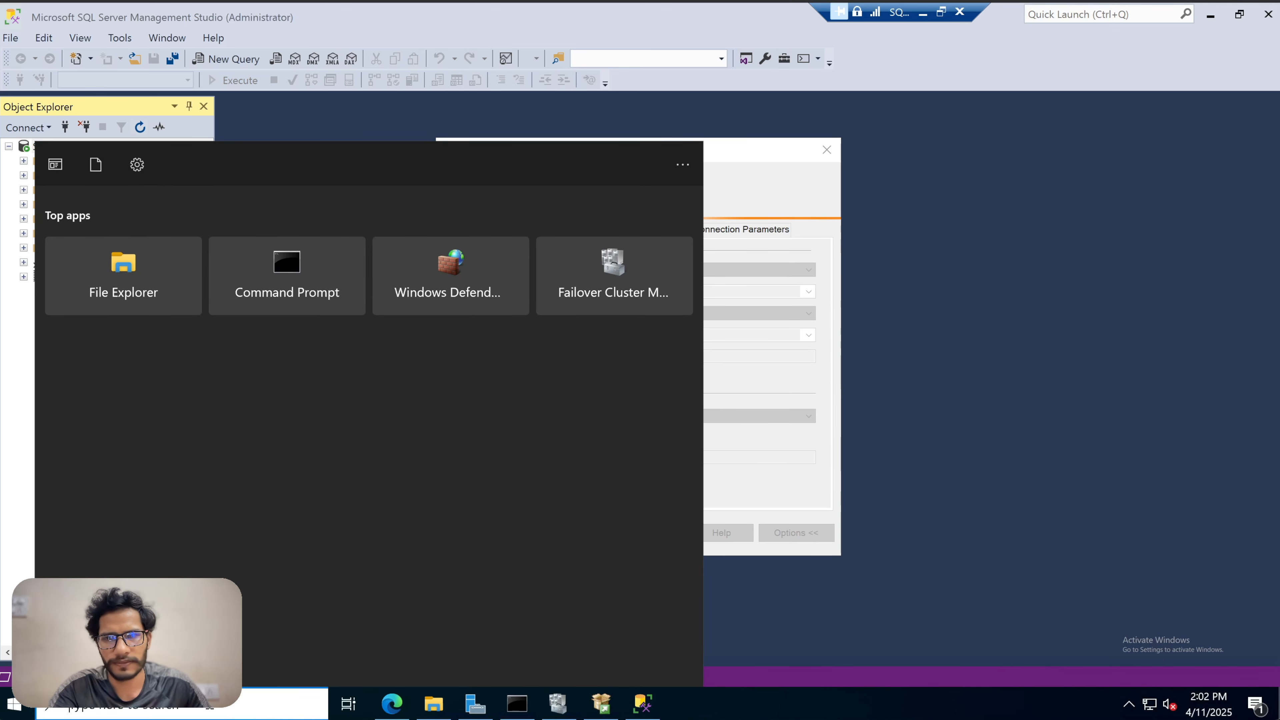
pyautogui.write('CONF')
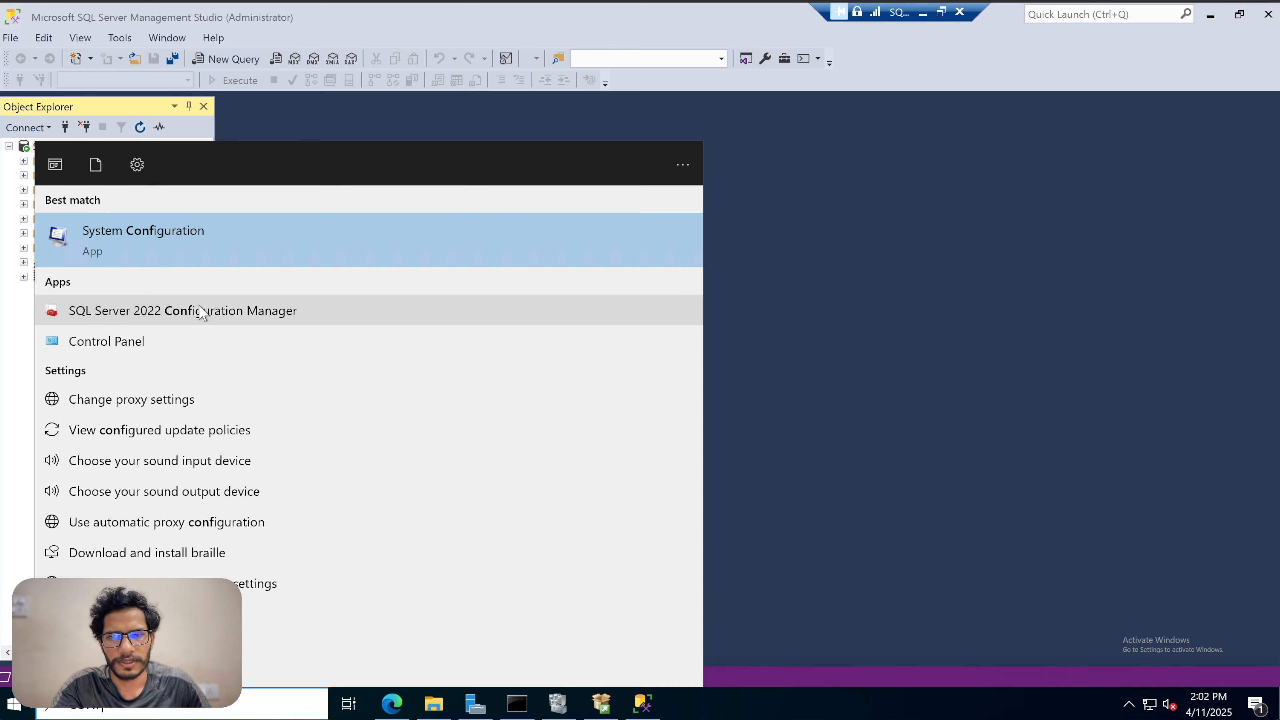
pyautogui.click(645, 319)
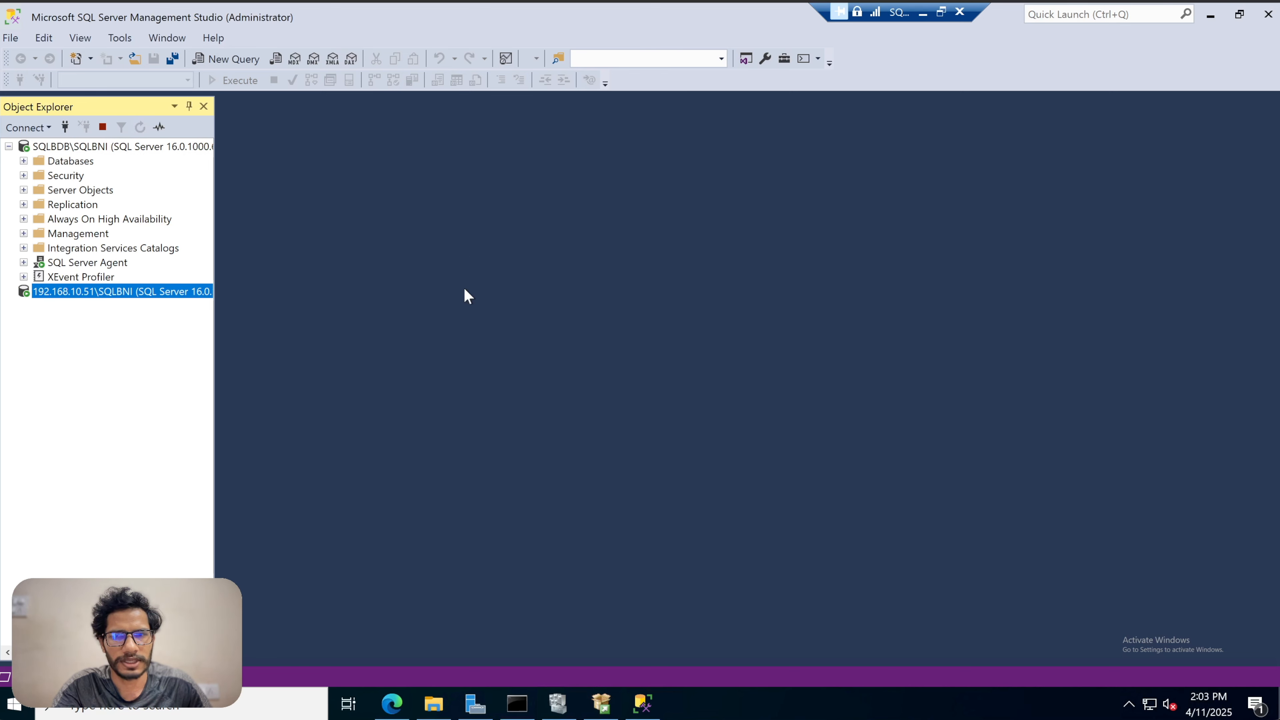
pyautogui.click(1215, 20)
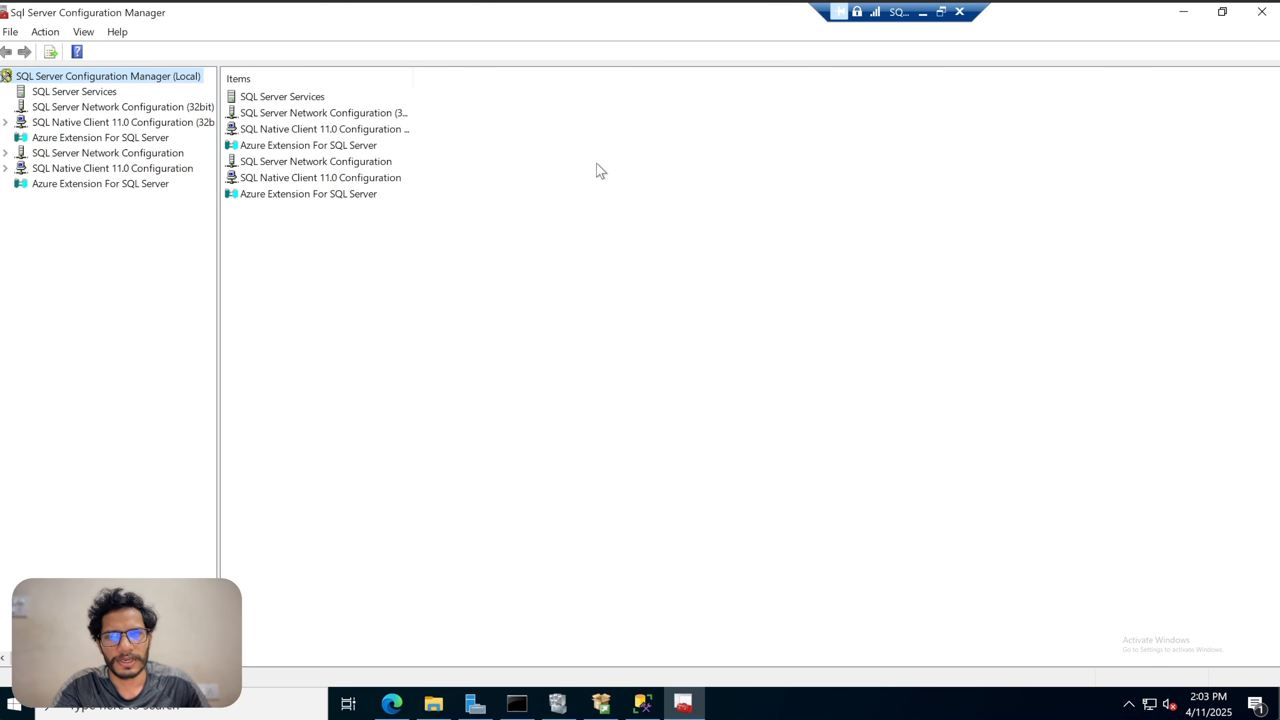
# - Examine the names, states and start modes of the SQL Server Services, including the SQLBNI engine and agent
pyautogui.click(114, 94)
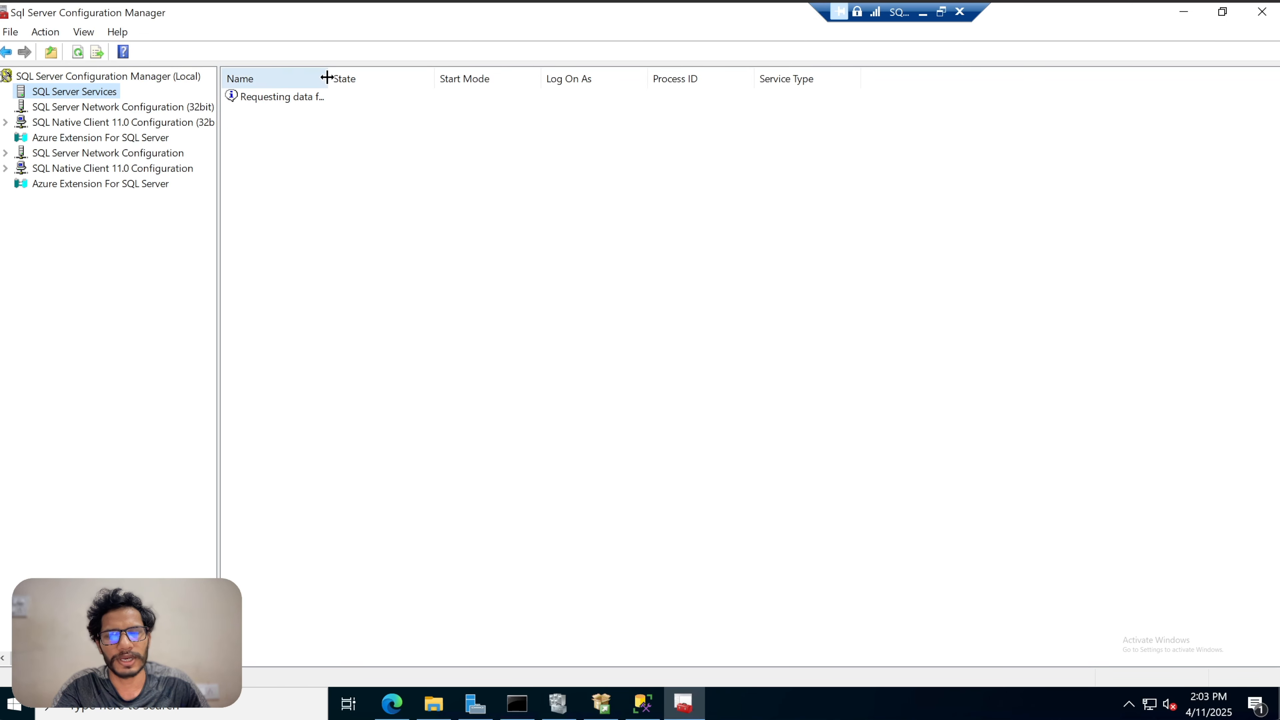
pyautogui.moveTo(374, 86); pyautogui.dragTo(436, 84)
pyautogui.click(308, 127)
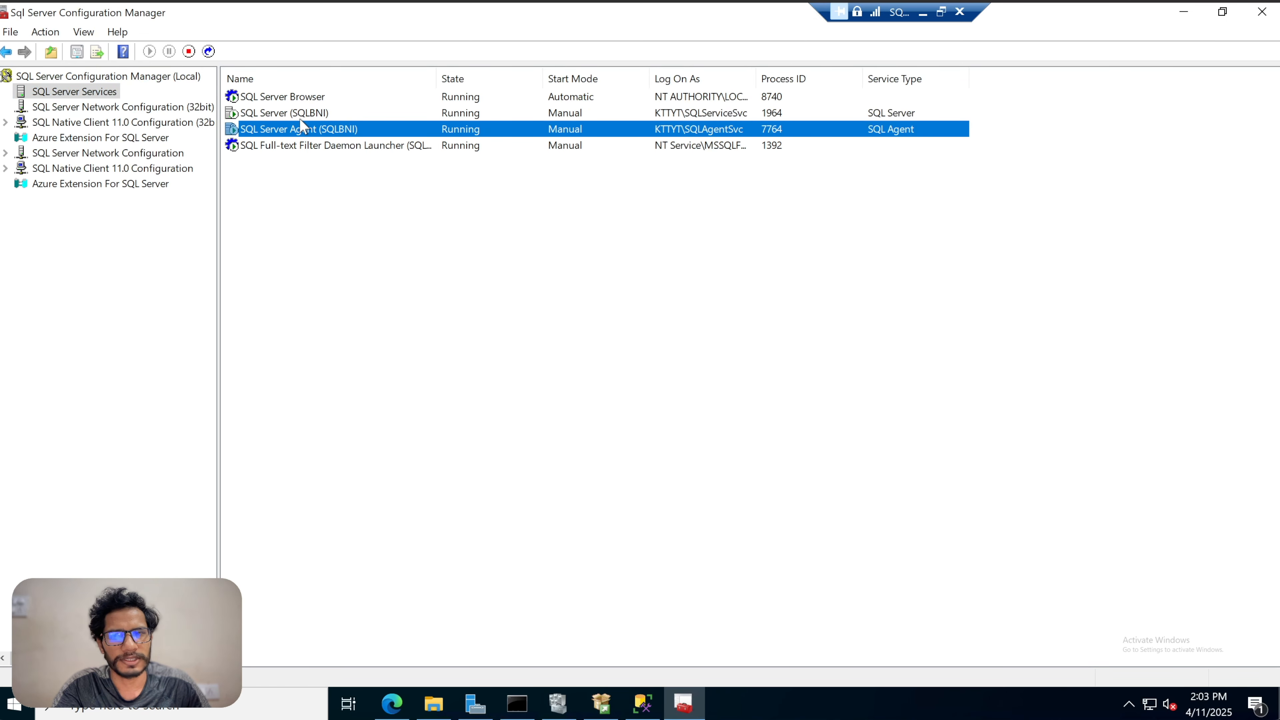
pyautogui.click(307, 117)
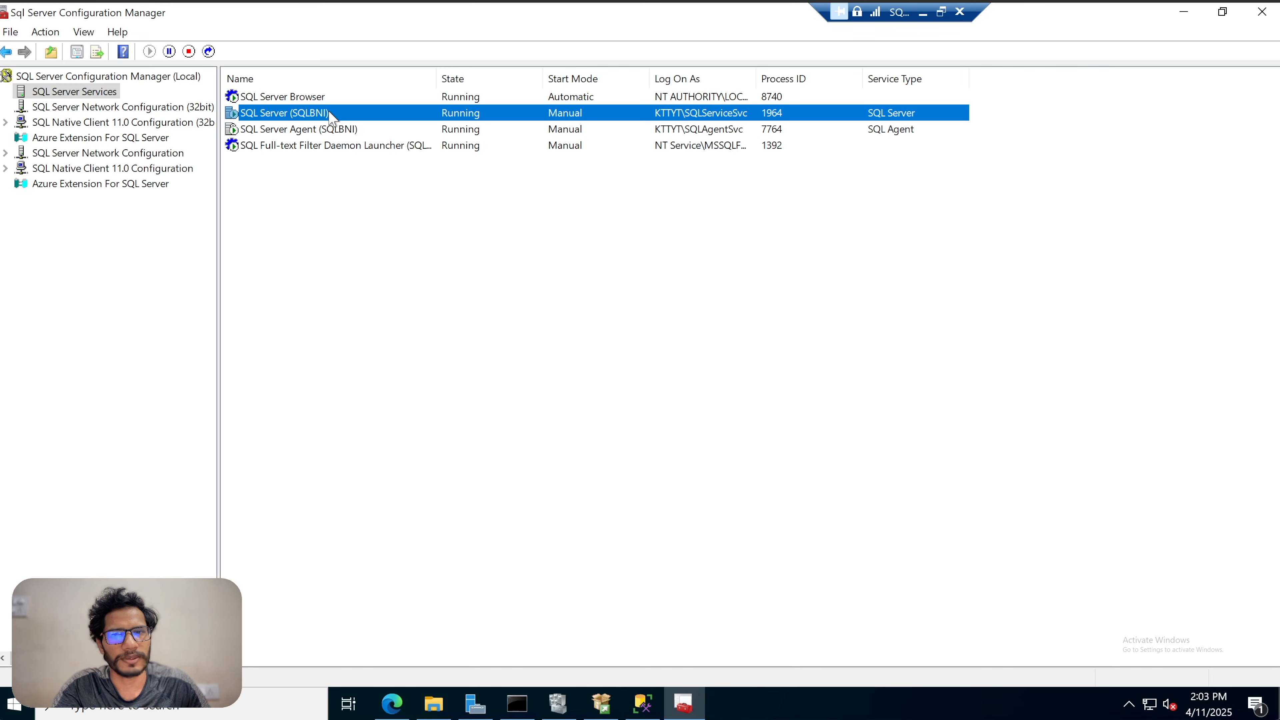
pyautogui.click(337, 132)
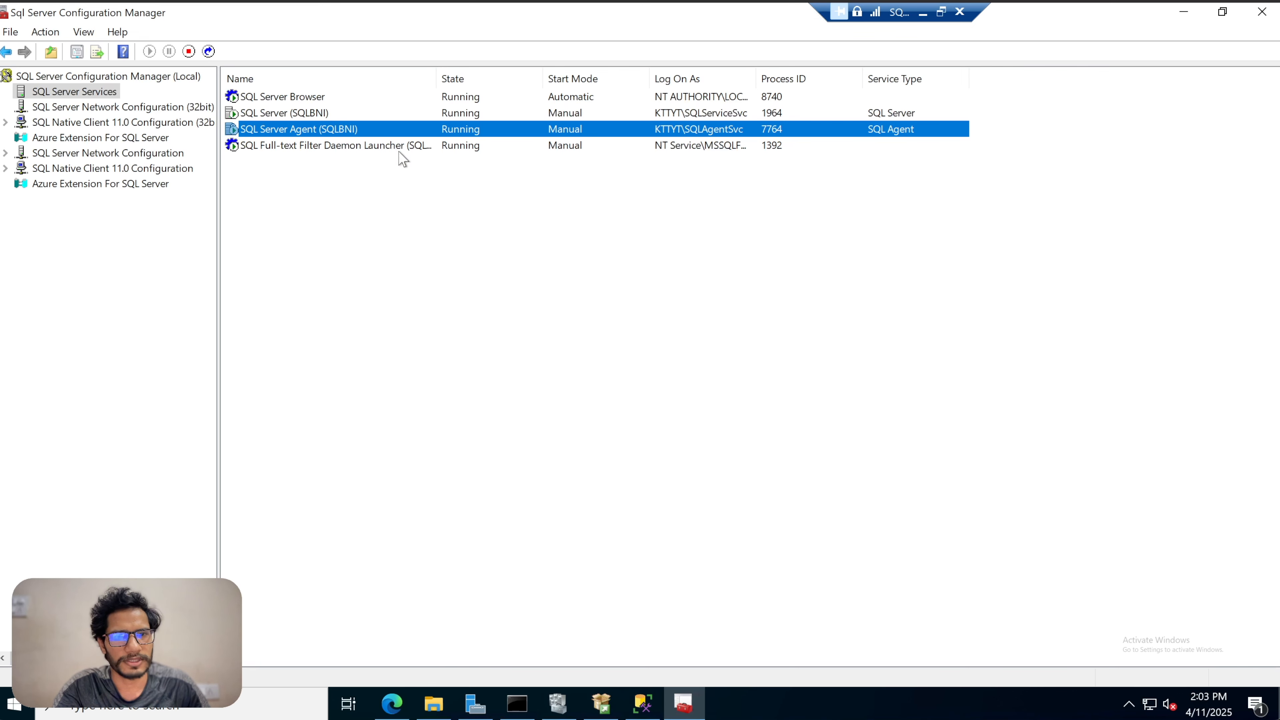
pyautogui.click(453, 184)
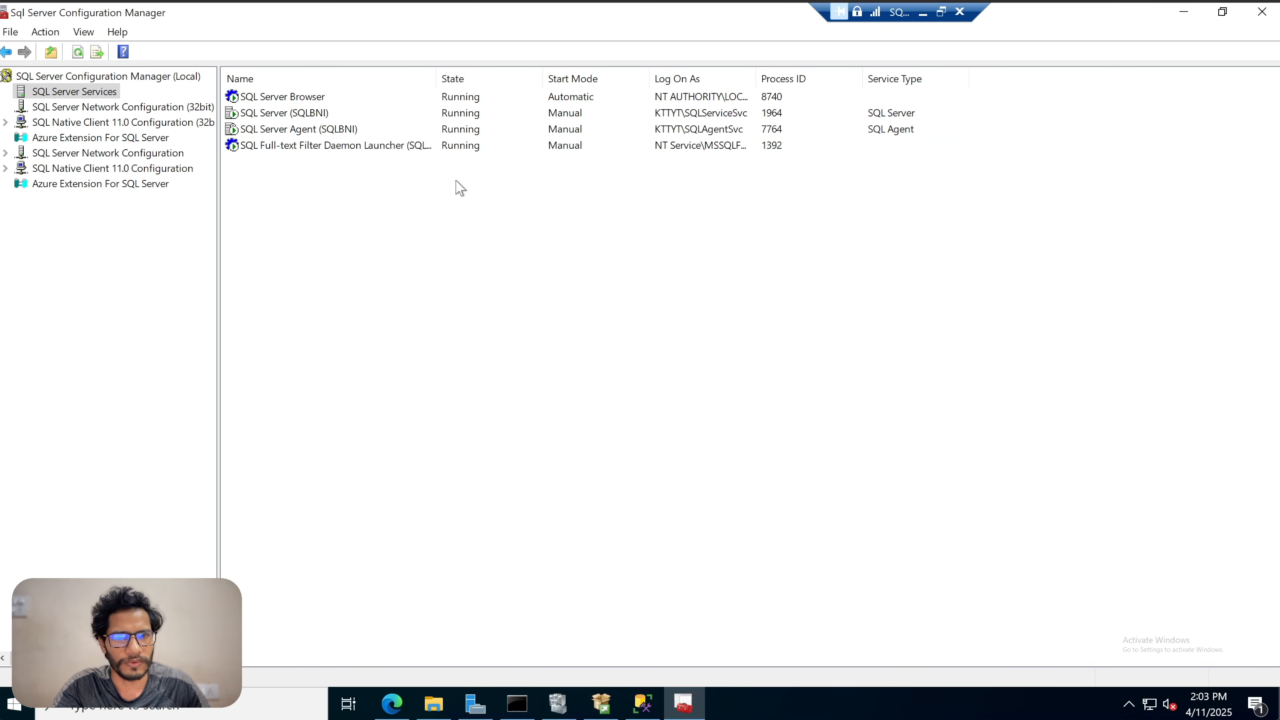
pyautogui.click(344, 132)
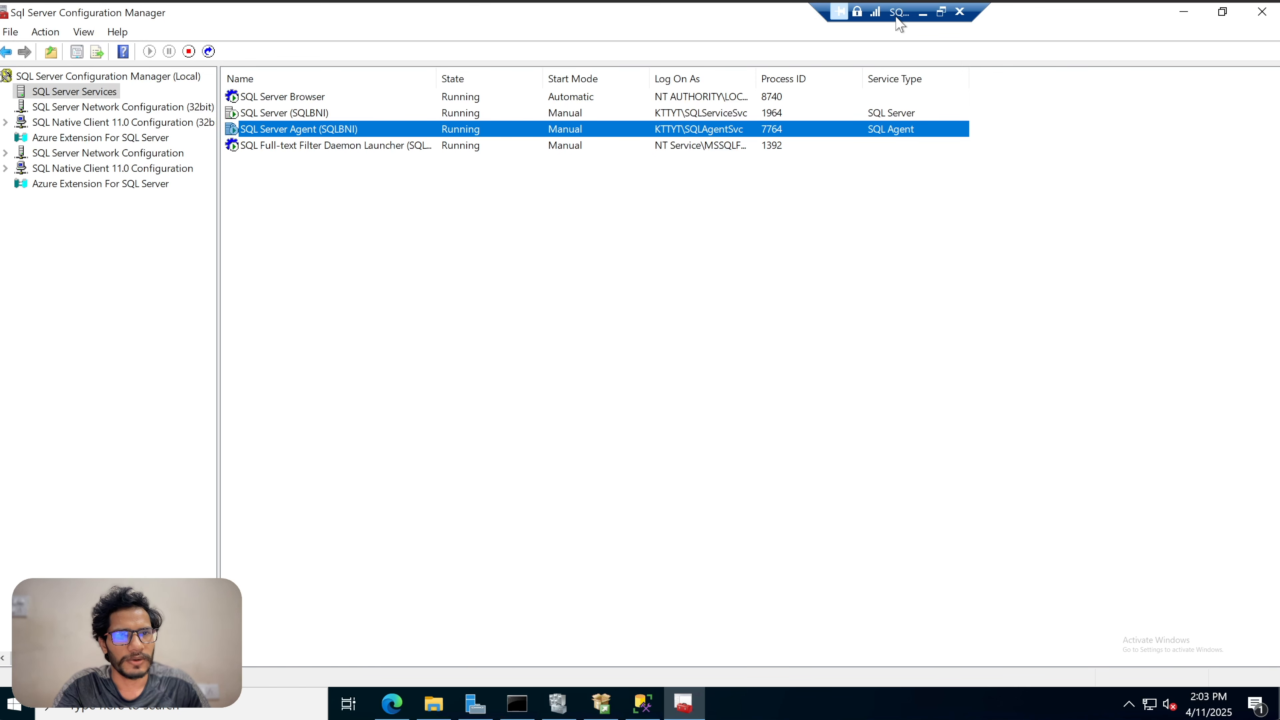
# - Widen the virtual machine connection bar and the Log On As column to check the machine name and service accounts
pyautogui.moveTo(812, 5); pyautogui.dragTo(710, 7)
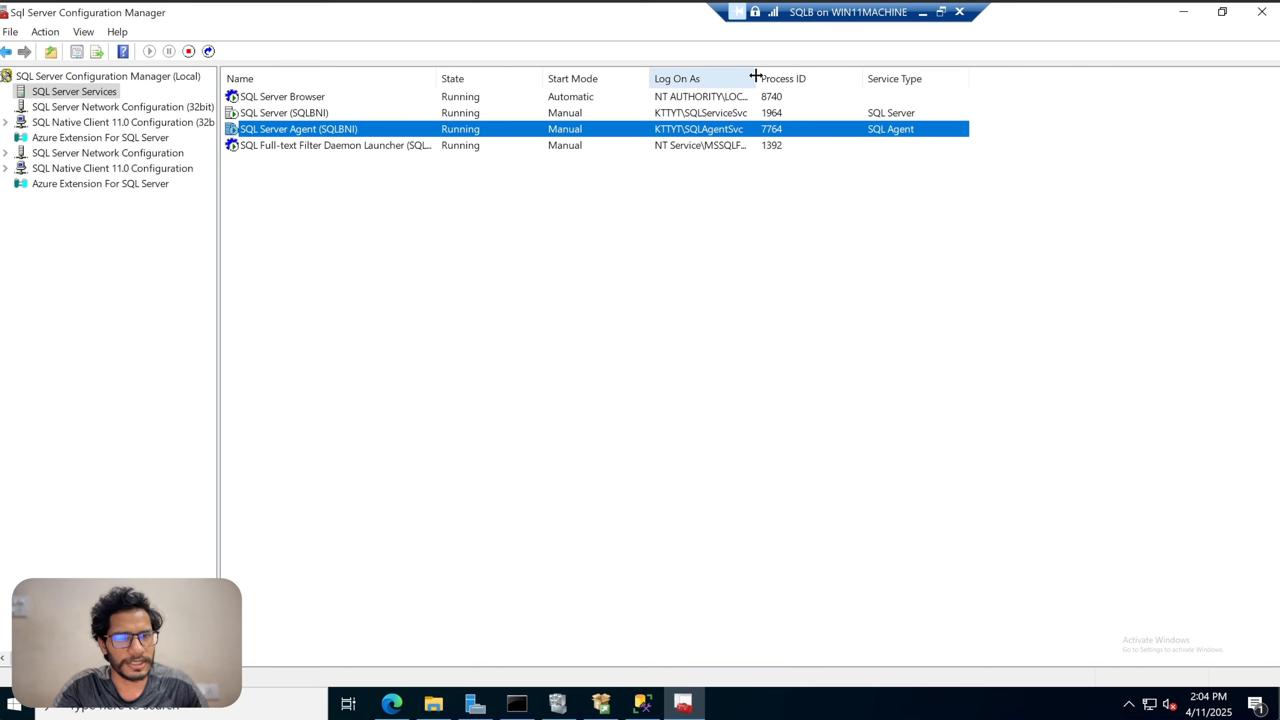
pyautogui.moveTo(756, 76); pyautogui.dragTo(831, 77)
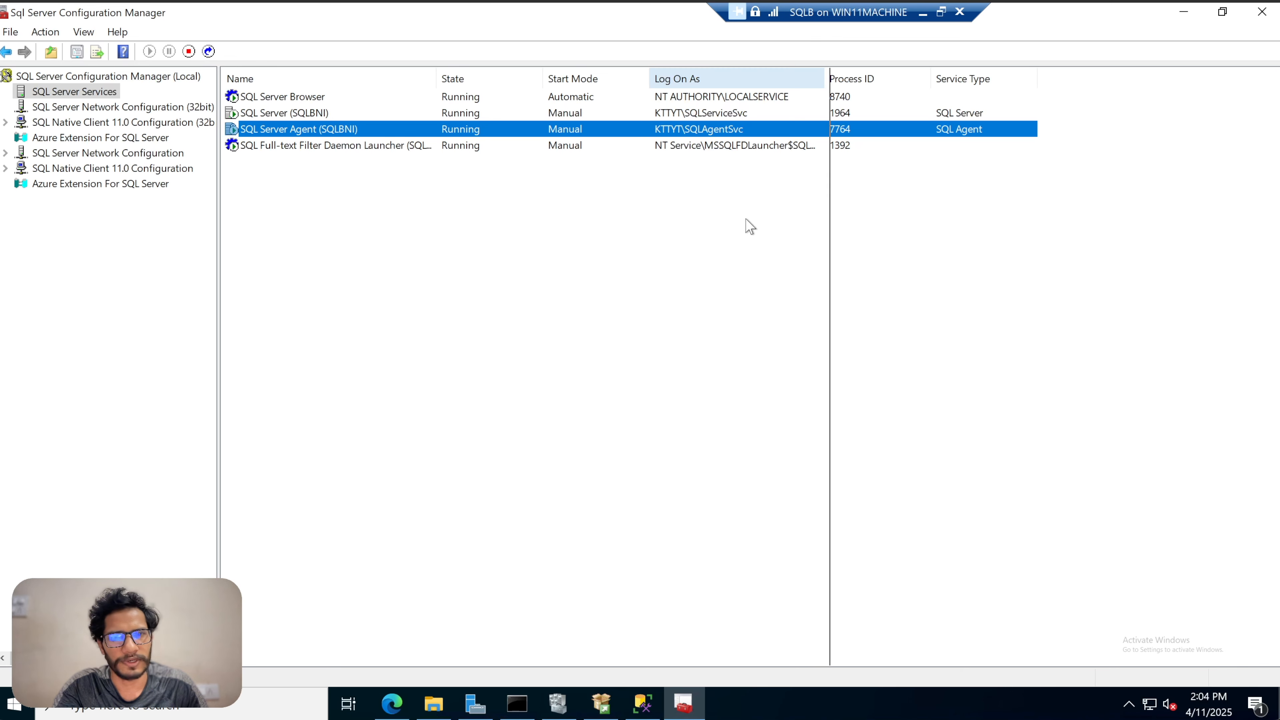
pyautogui.click(723, 219)
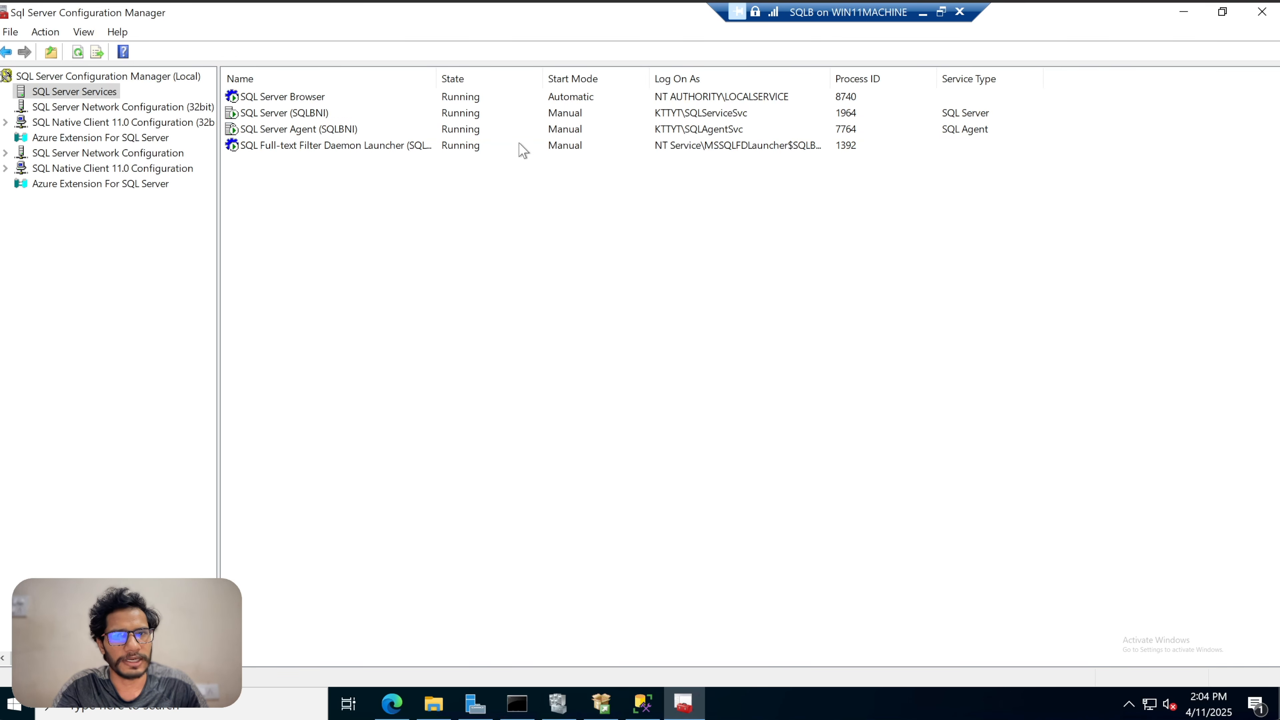
# - Restore the Configuration Manager and Management Studio windows to smaller size and minimize both to show the desktop
pyautogui.click(1222, 11)
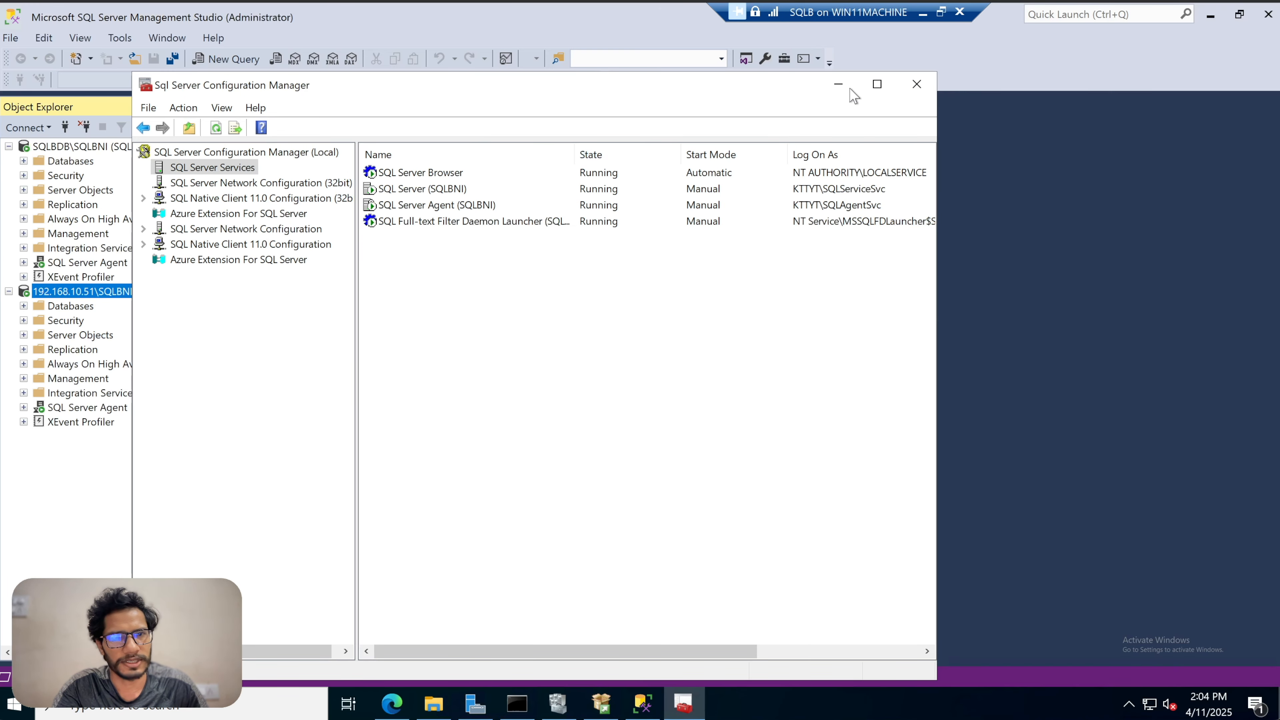
pyautogui.click(834, 82)
pyautogui.click(1240, 14)
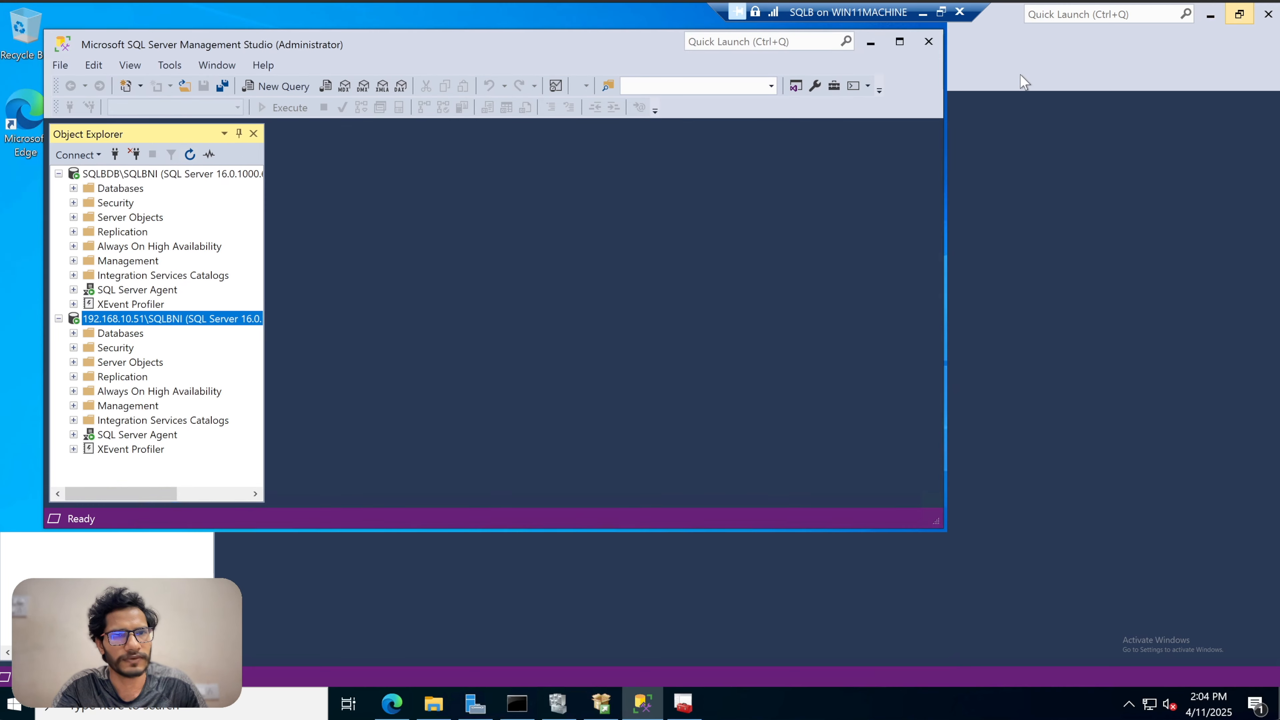
pyautogui.click(870, 43)
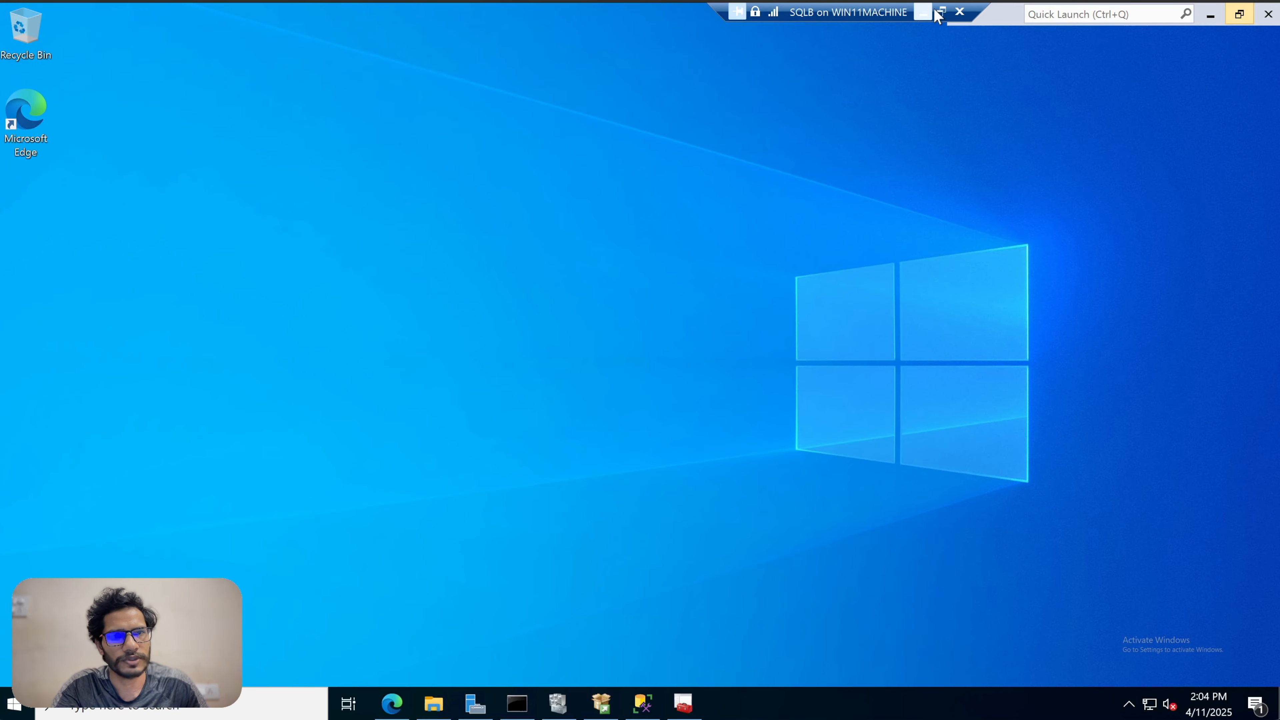
# - Take the SQLB virtual machine out of full screen, refresh its desktop, and minimize it and the host's browser
pyautogui.click(940, 12)
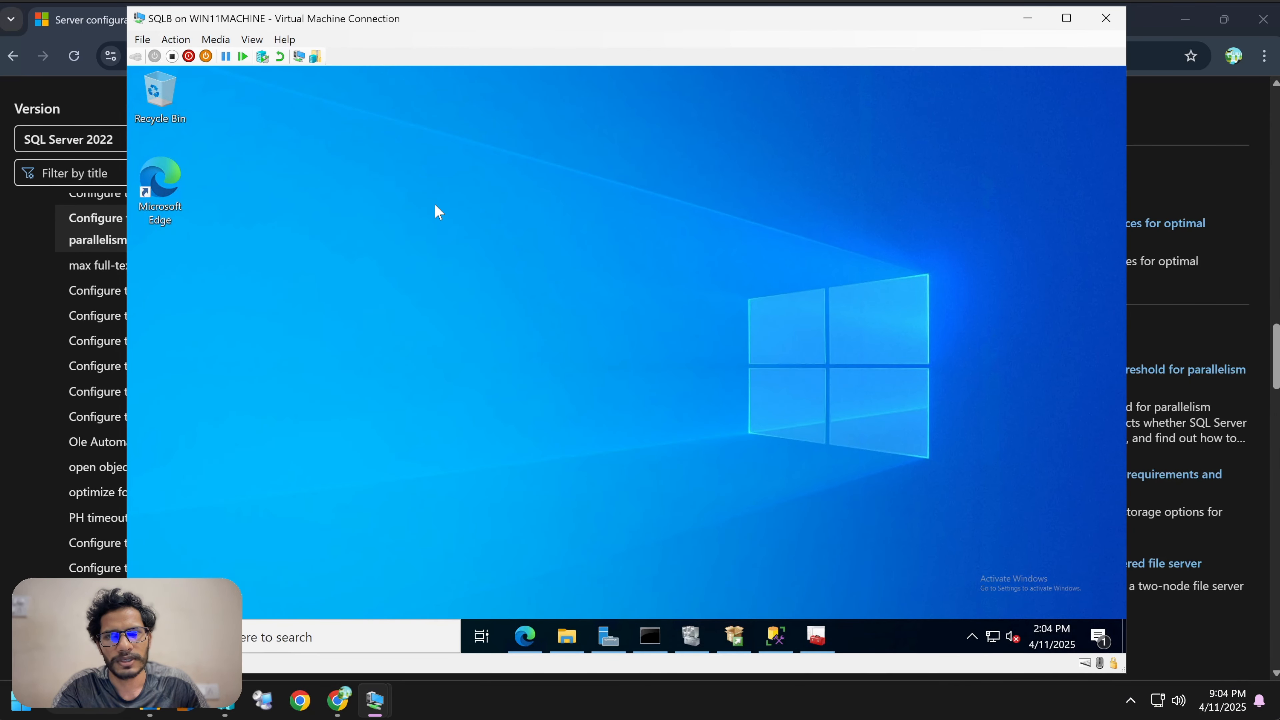
pyautogui.rightClick(438, 212)
pyautogui.click(486, 254)
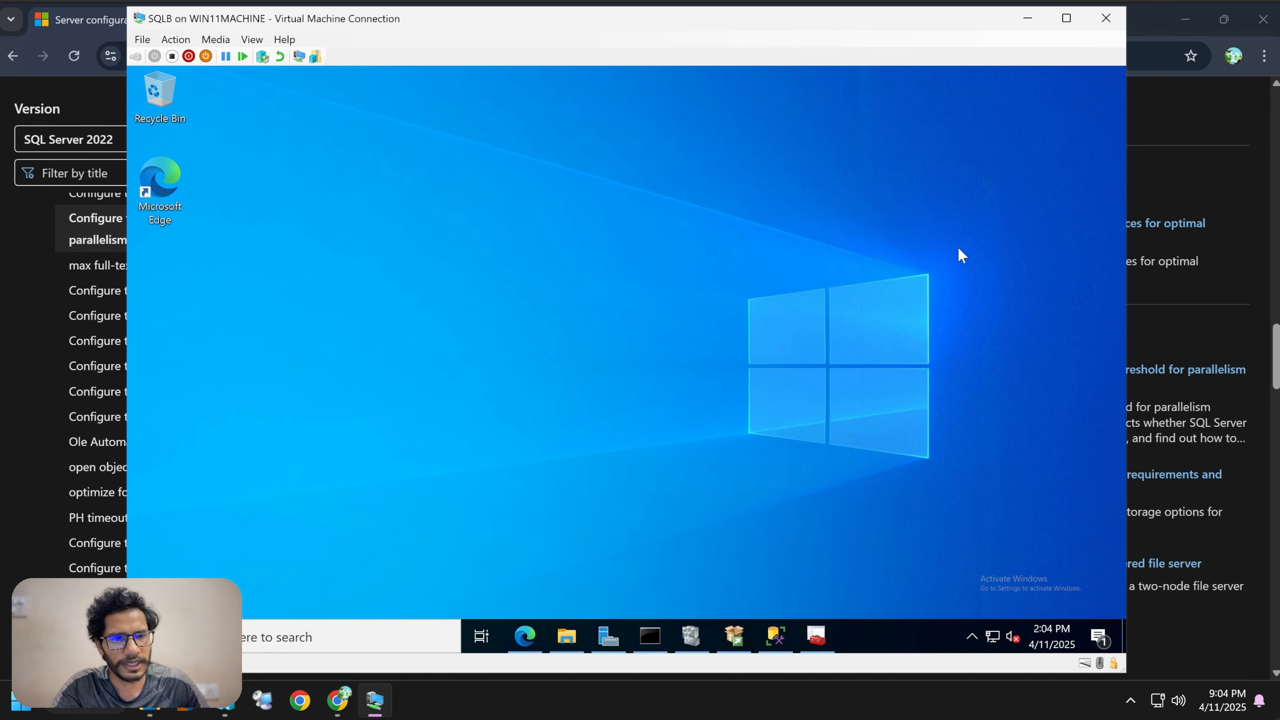
pyautogui.click(1028, 18)
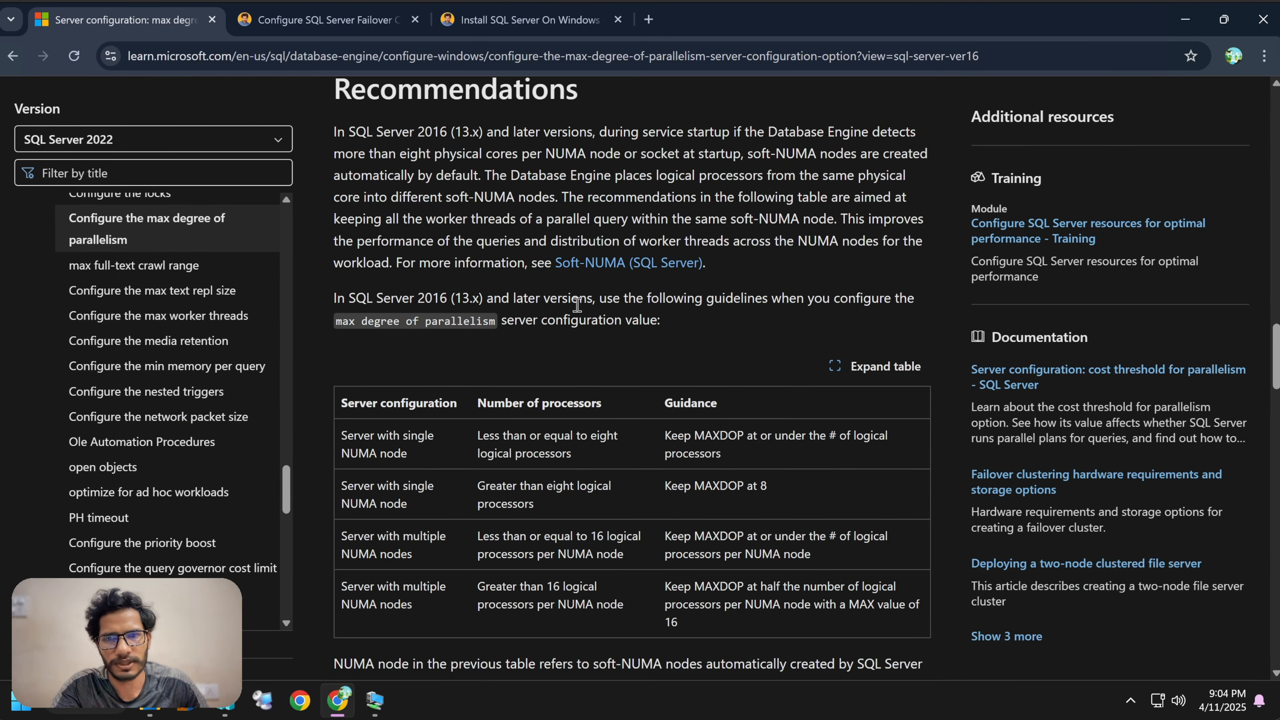
pyautogui.click(1185, 19)
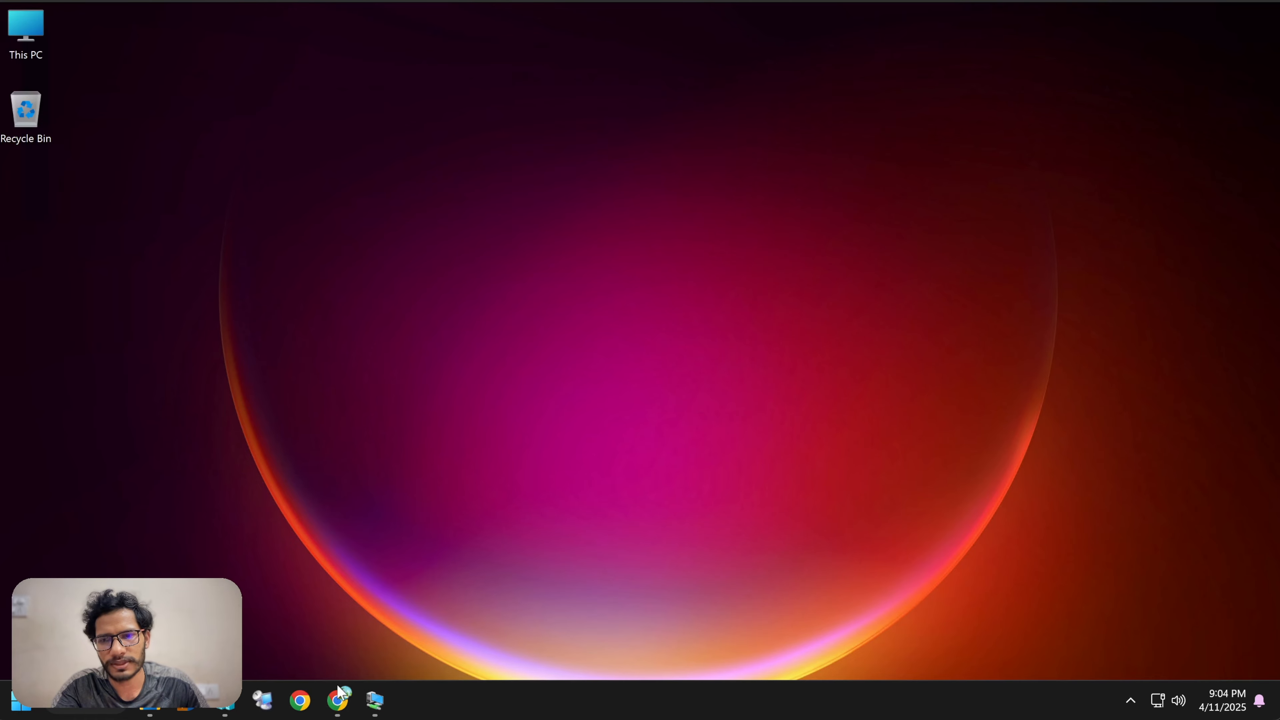
# - Switch to the SQLABFCI virtual machine, check the SQL Server (SQLBNI) role's summary, and minimize Failover Cluster Manager
pyautogui.moveTo(384, 679)
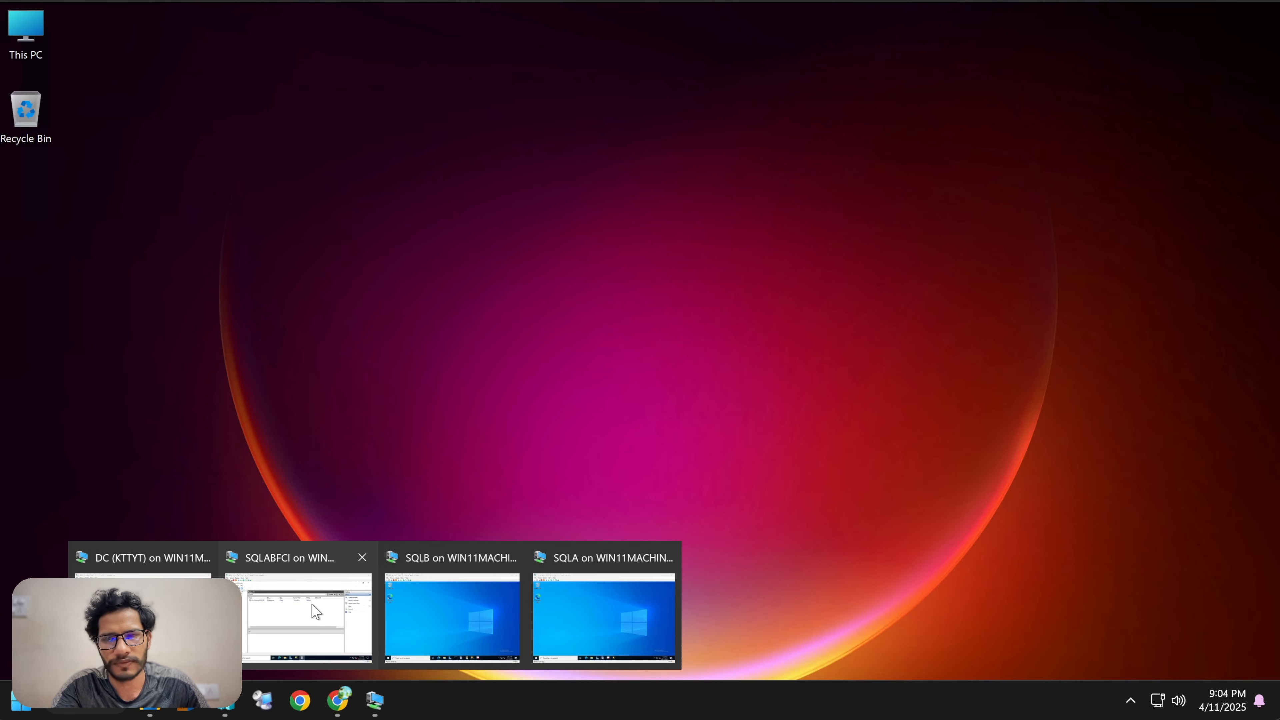
pyautogui.click(316, 612)
pyautogui.click(406, 232)
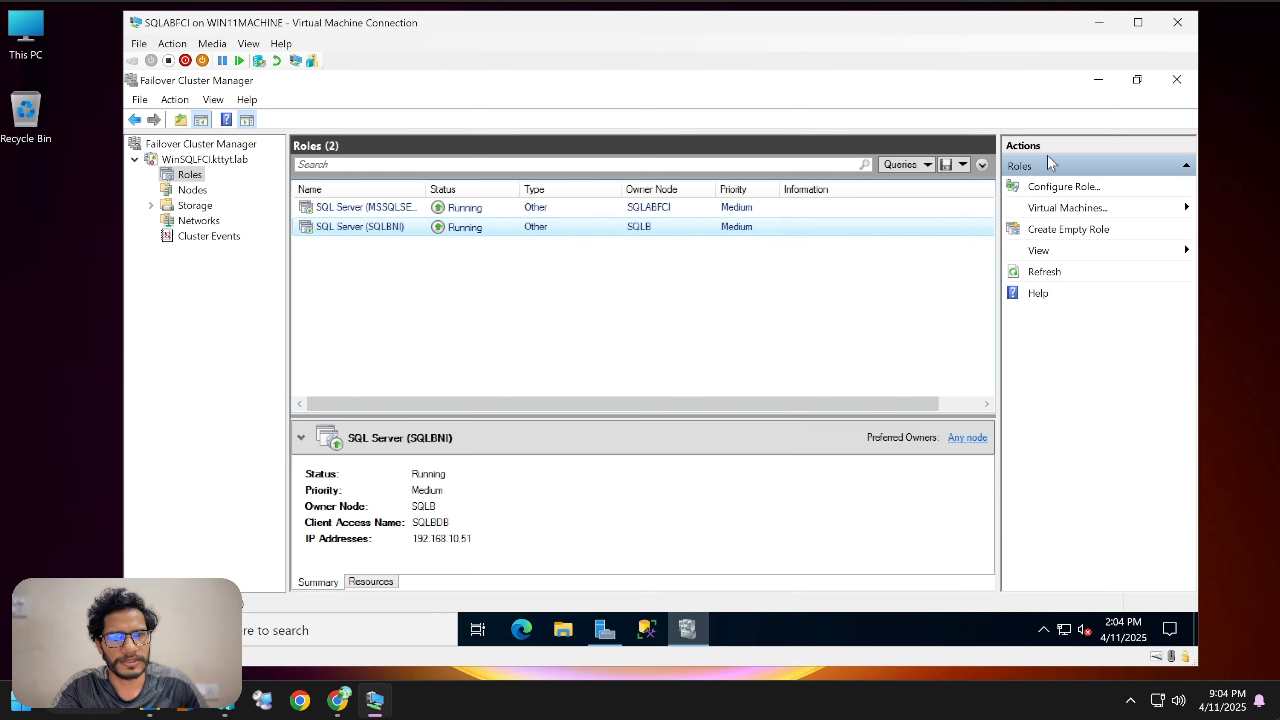
pyautogui.click(1099, 79)
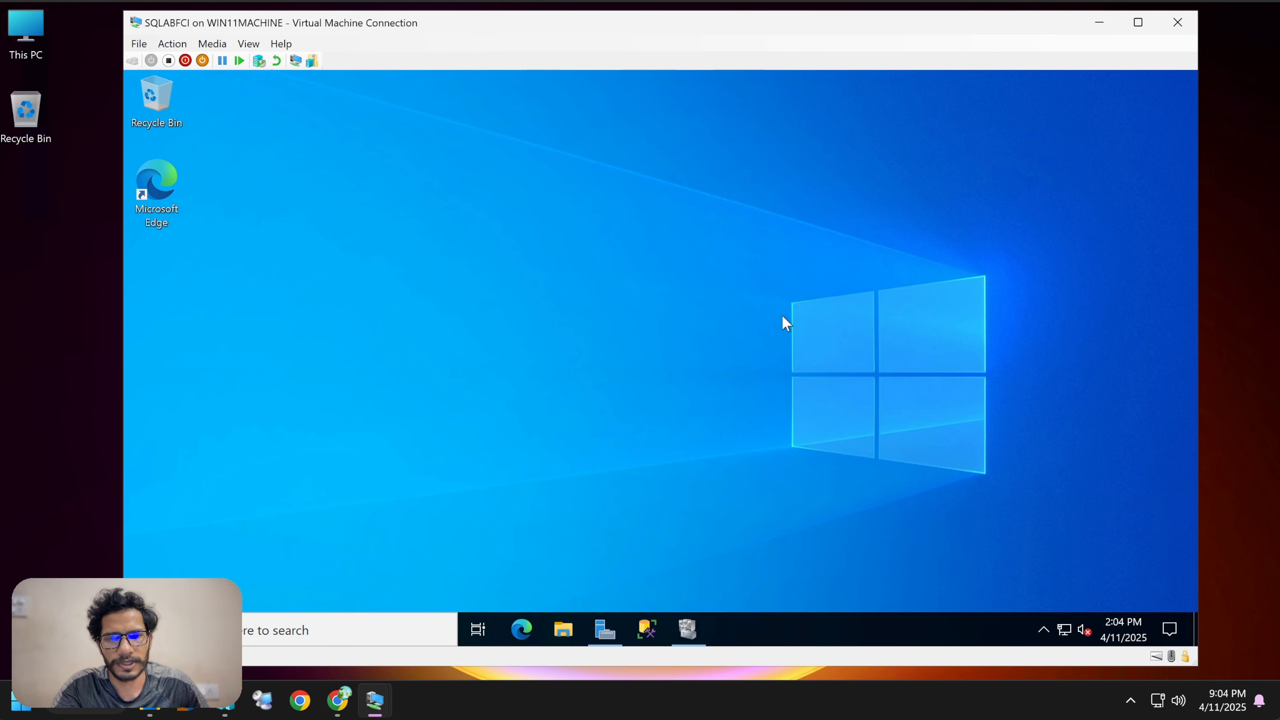
# - Refresh the desktop and mount the sql_server_2022_developer_edition_x64 disc image from the files (Z:) network share
pyautogui.rightClick(714, 211)
pyautogui.click(753, 259)
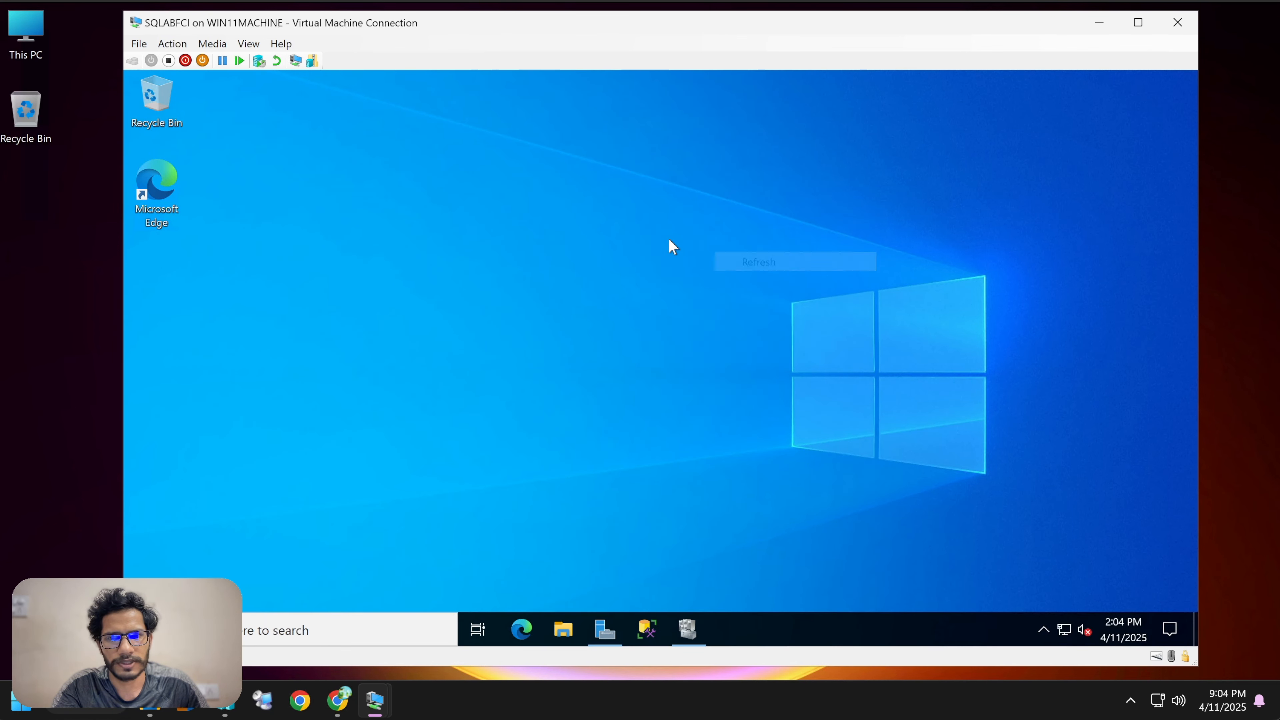
pyautogui.rightClick(646, 225)
pyautogui.press('super+e')
pyautogui.click(374, 303)
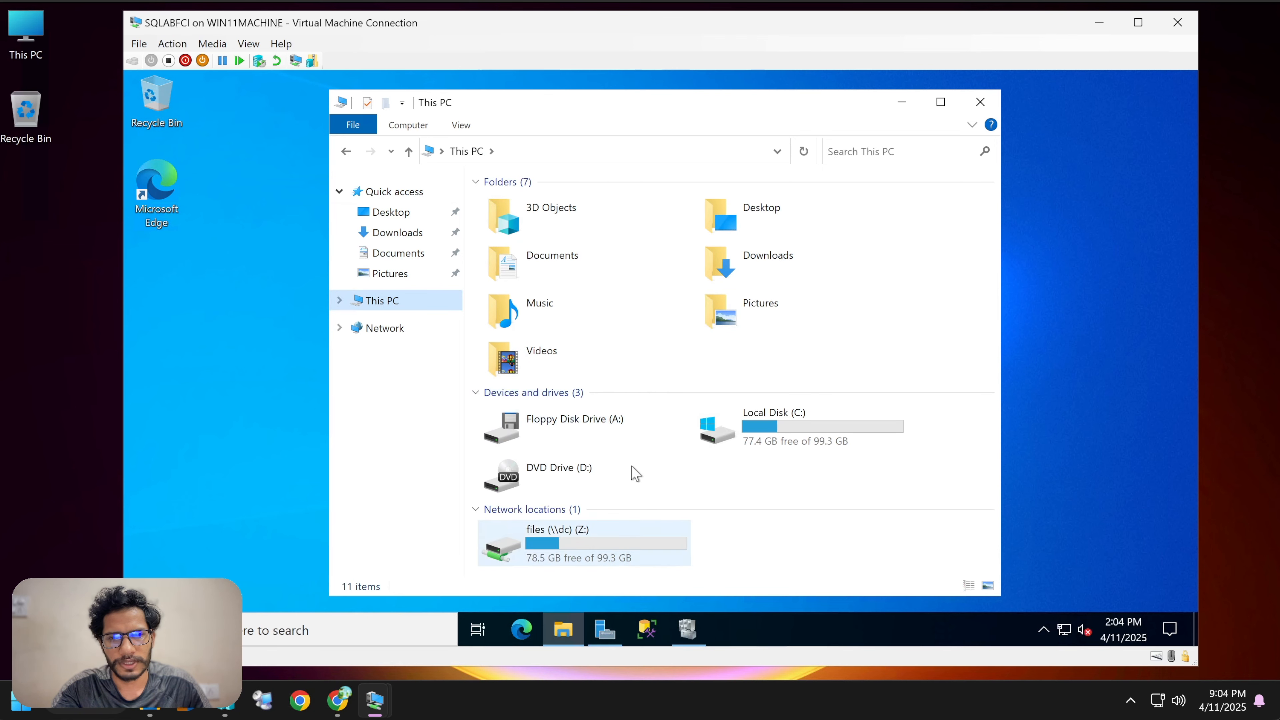
pyautogui.doubleClick(605, 547)
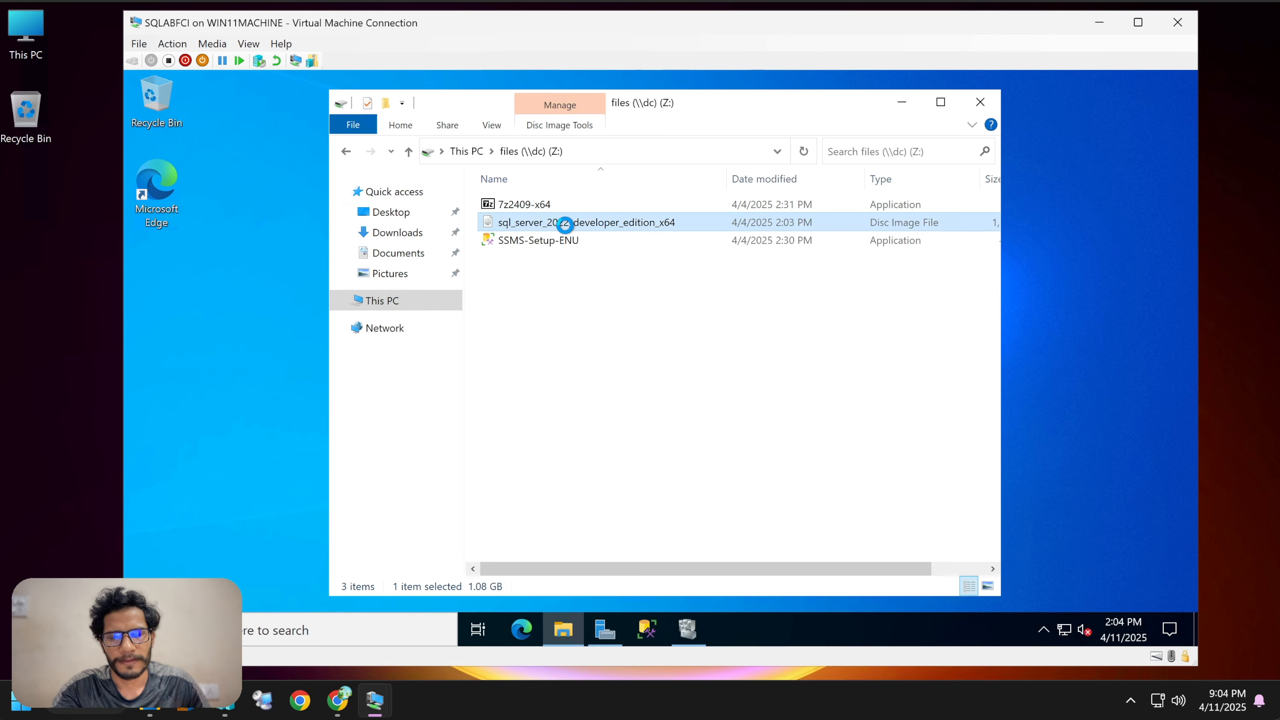
pyautogui.rightClick(550, 222)
pyautogui.click(587, 235)
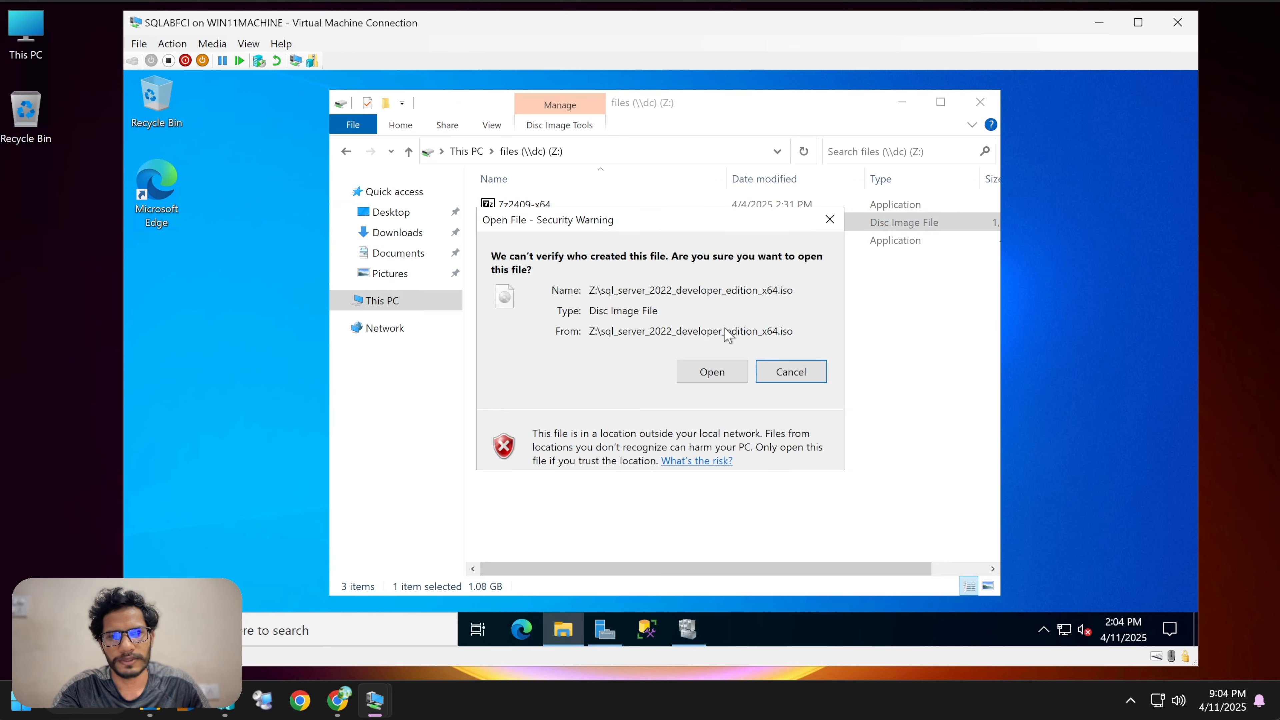
pyautogui.click(713, 372)
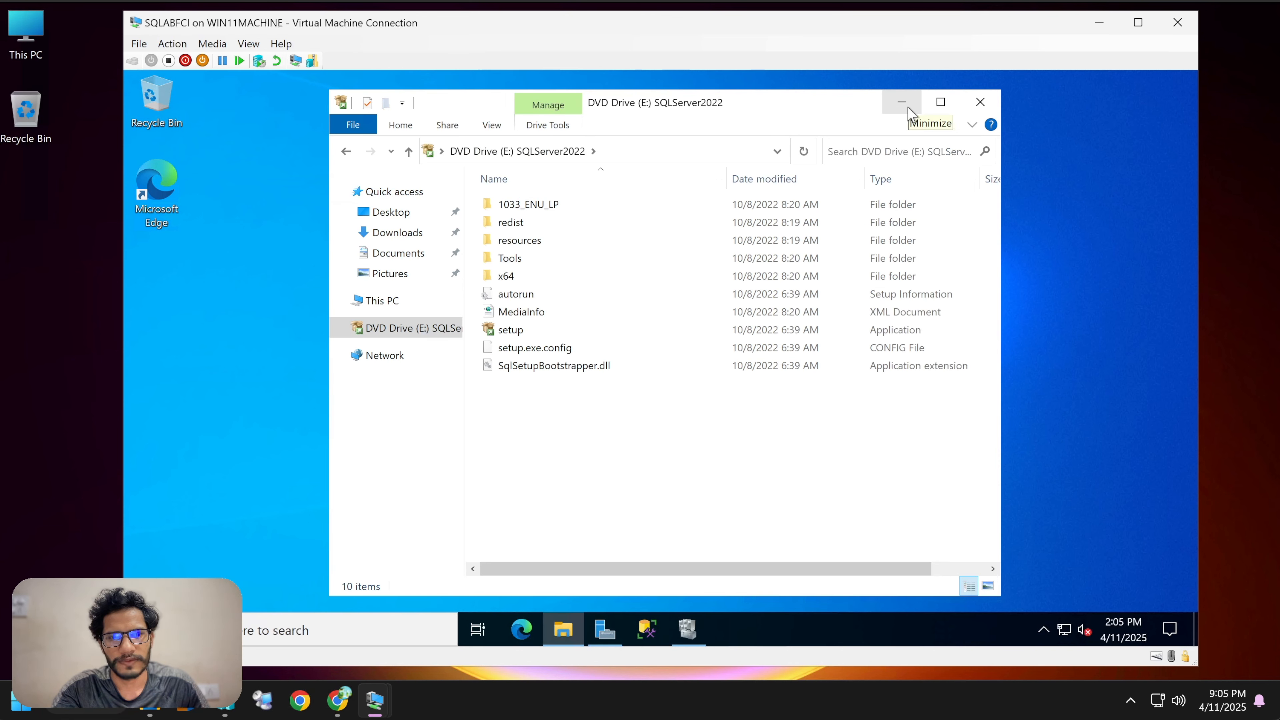
# - Run setup from the mounted SQL Server 2022 disc and launch the wizard that adds a node to a SQL Server failover cluster
pyautogui.doubleClick(565, 334)
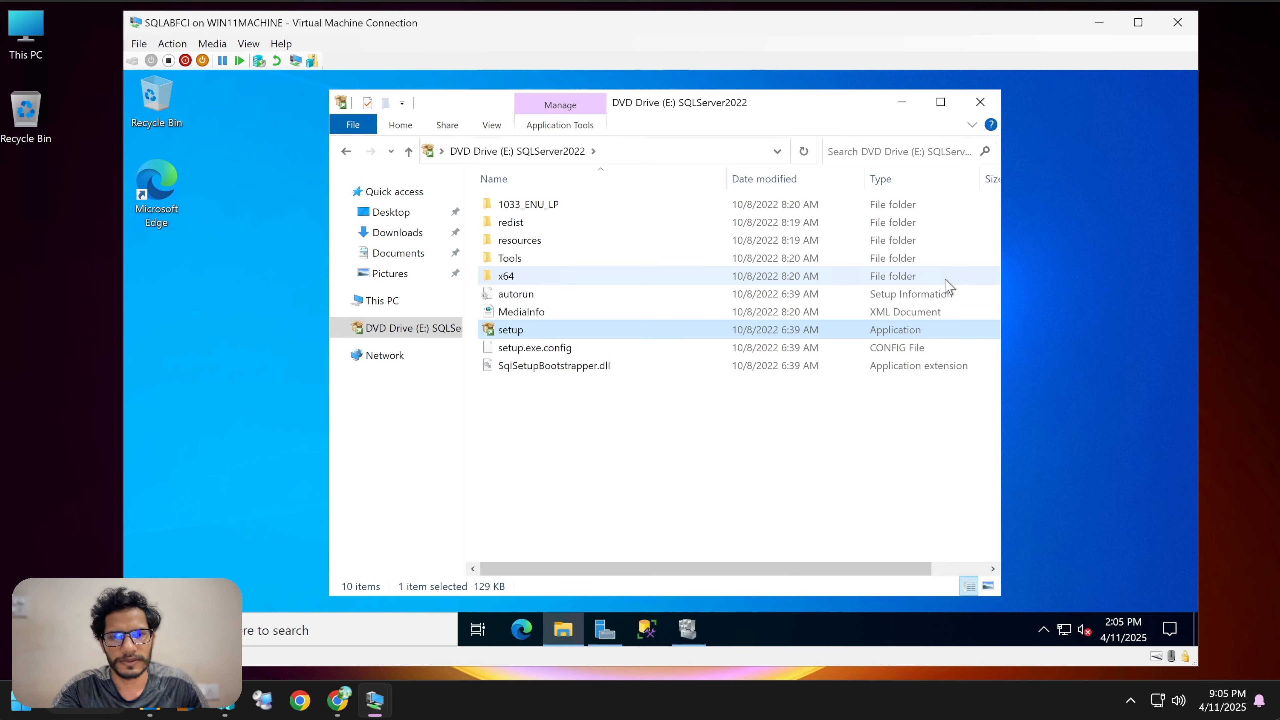
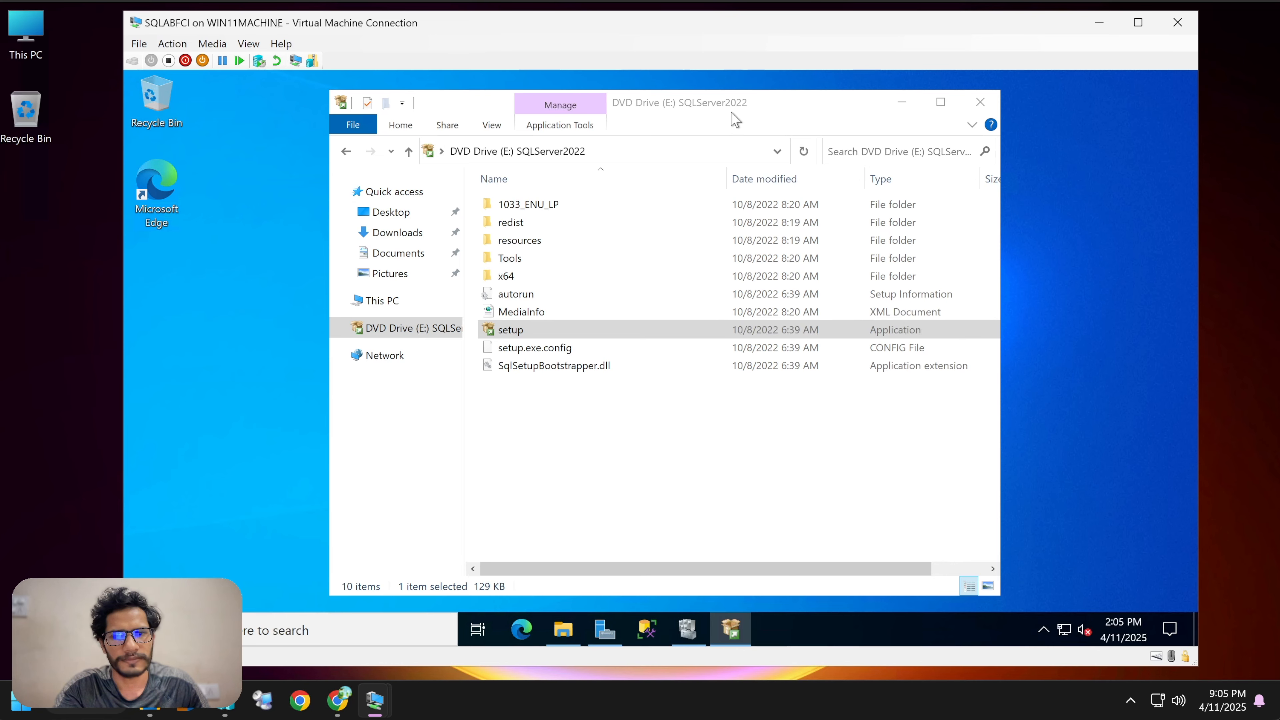
pyautogui.moveTo(736, 119); pyautogui.dragTo(628, 108)
pyautogui.click(235, 148)
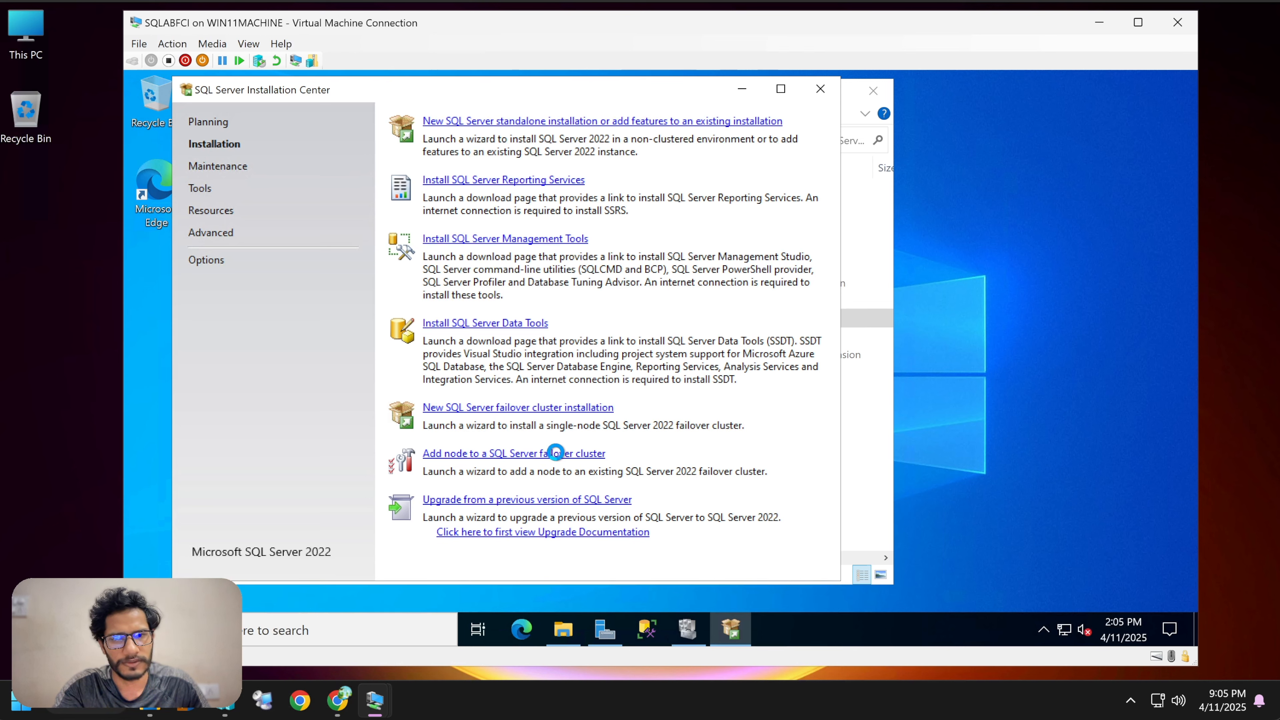
pyautogui.click(558, 456)
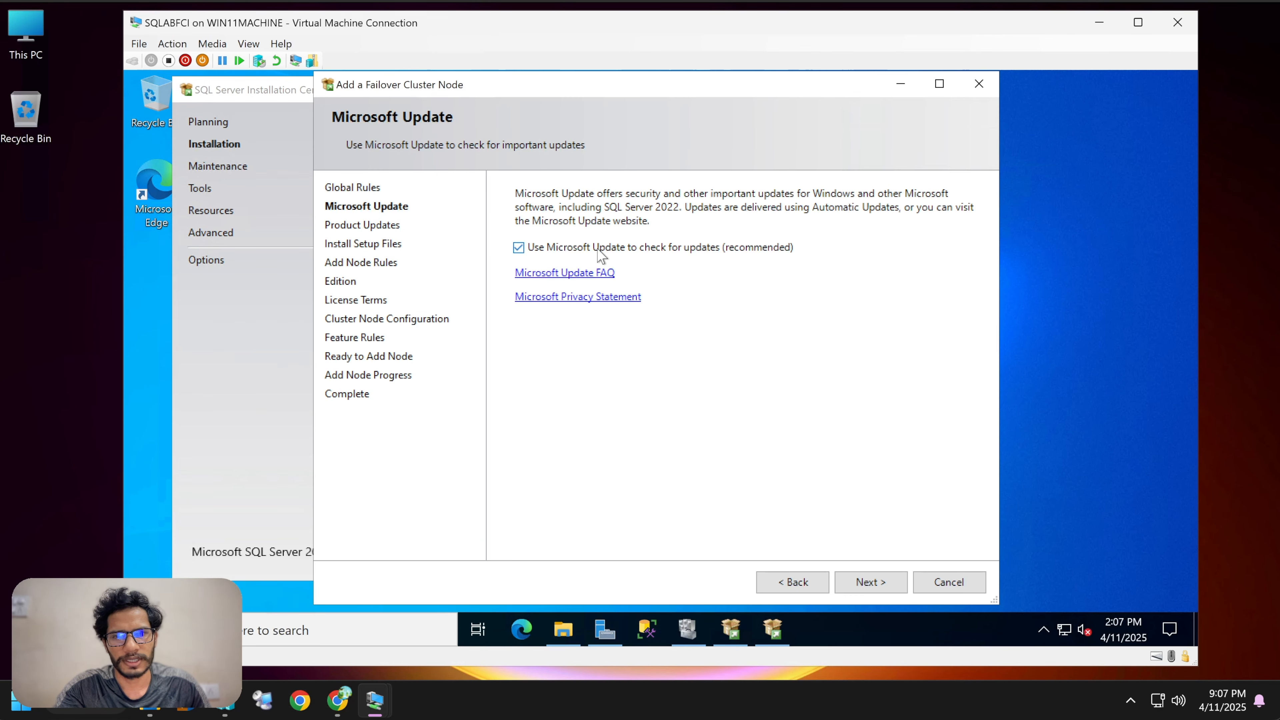
# - Proceed with Microsoft Update checking enabled, review the whole Add Node Rules list, and continue to the edition choice
pyautogui.click(870, 582)
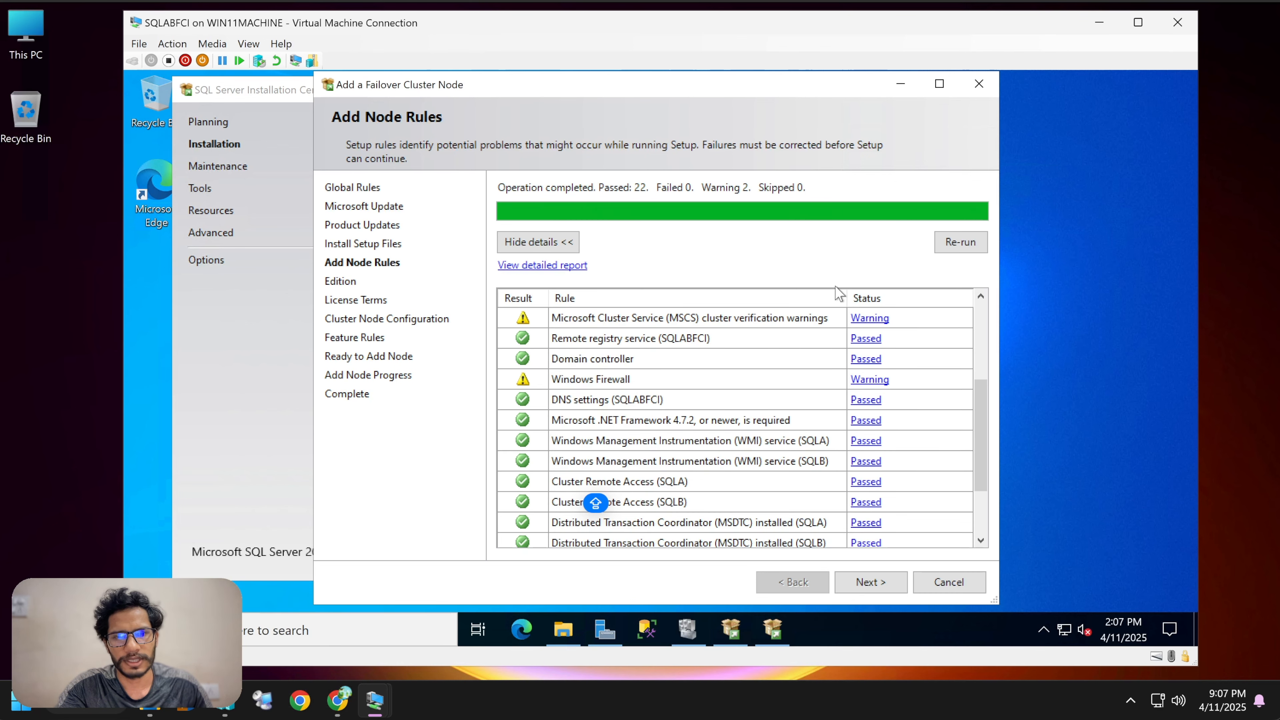
pyautogui.moveTo(983, 383); pyautogui.dragTo(980, 318)
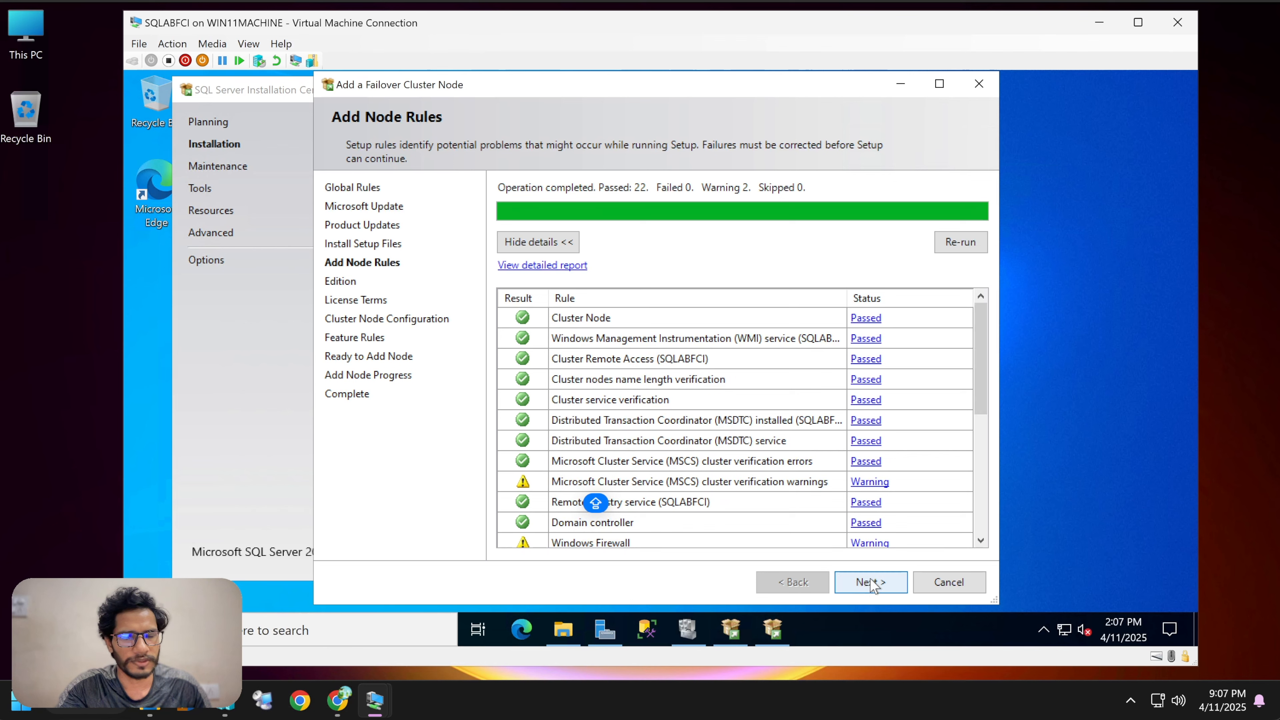
pyautogui.moveTo(984, 404); pyautogui.dragTo(984, 522)
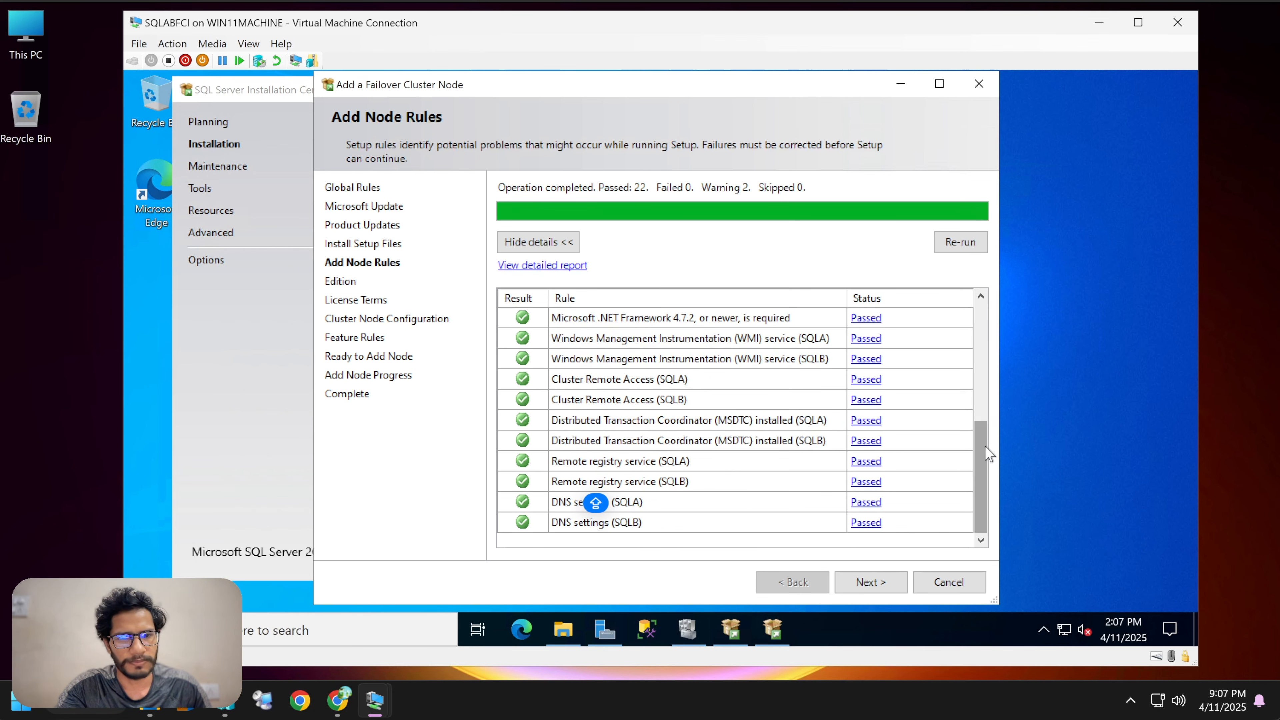
pyautogui.moveTo(986, 447)
pyautogui.mouseDown()
pyautogui.moveTo(986, 327)
pyautogui.moveTo(985, 446)
pyautogui.mouseUp()
pyautogui.click(862, 582)
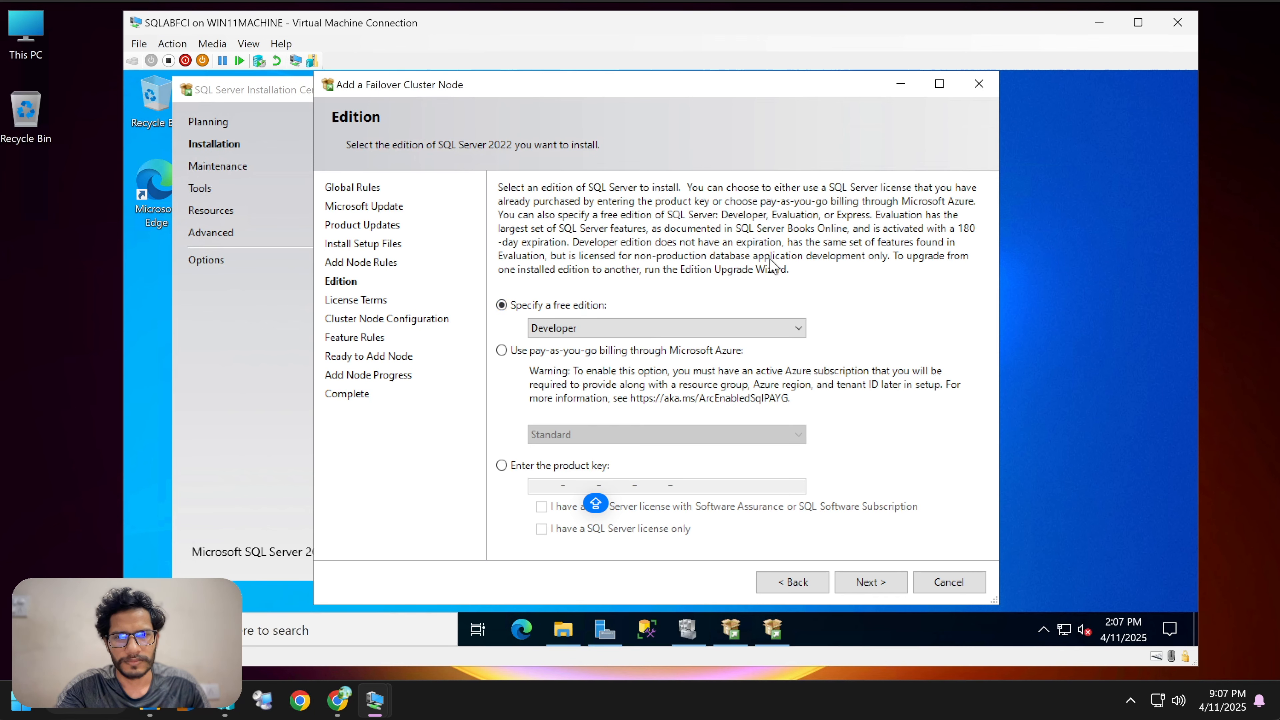
# - Keep the free Developer edition, accept the license terms, and continue to the cluster node configuration
pyautogui.click(869, 582)
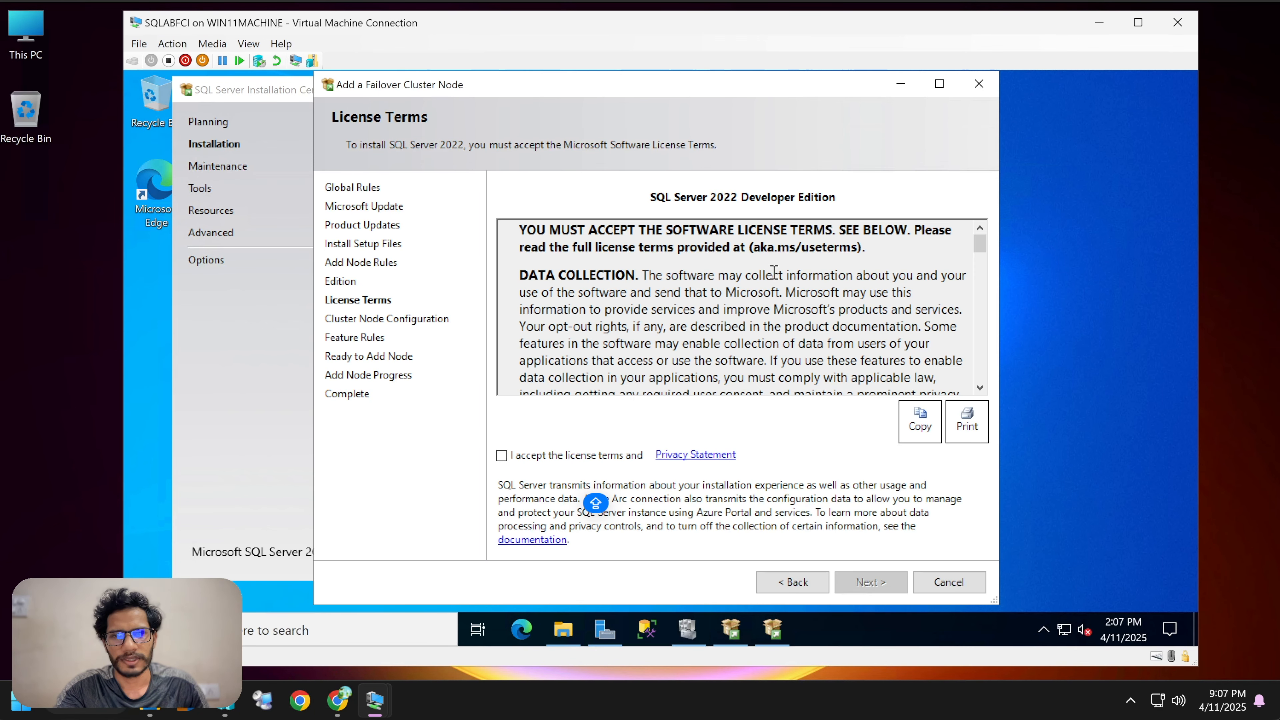
pyautogui.click(520, 457)
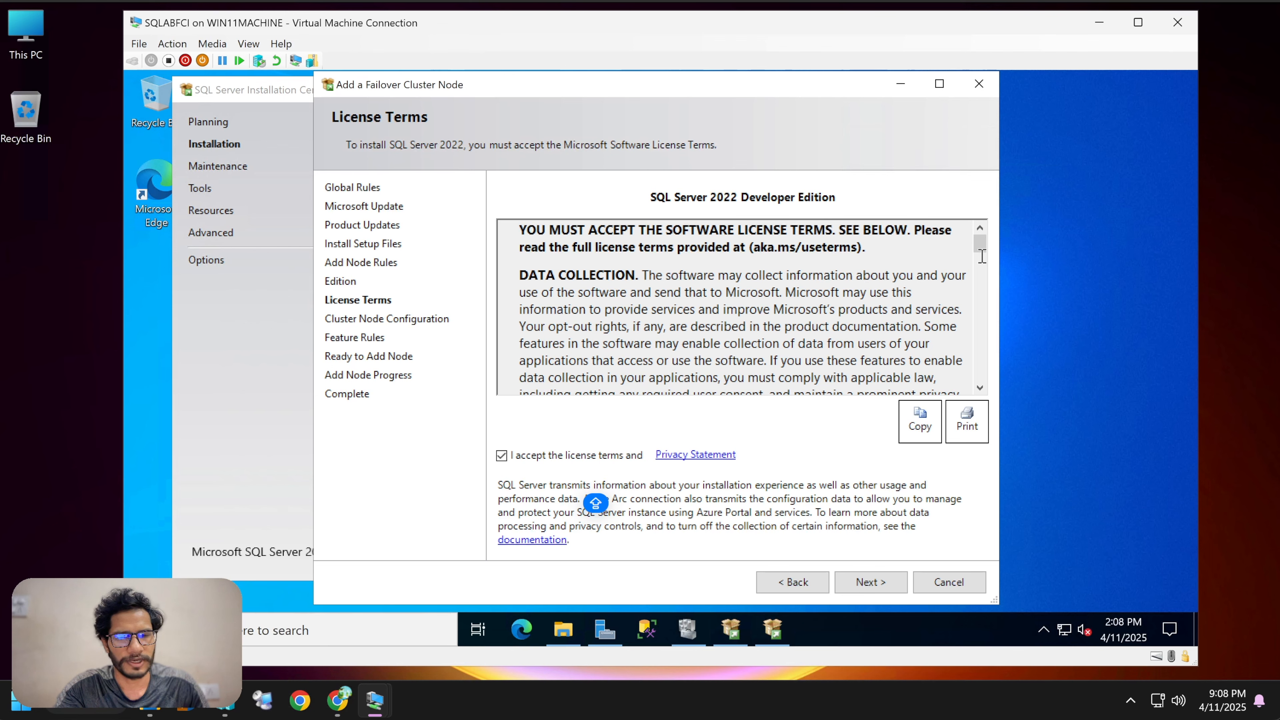
pyautogui.moveTo(982, 255)
pyautogui.mouseDown()
pyautogui.moveTo(984, 375)
pyautogui.moveTo(967, 262)
pyautogui.mouseUp()
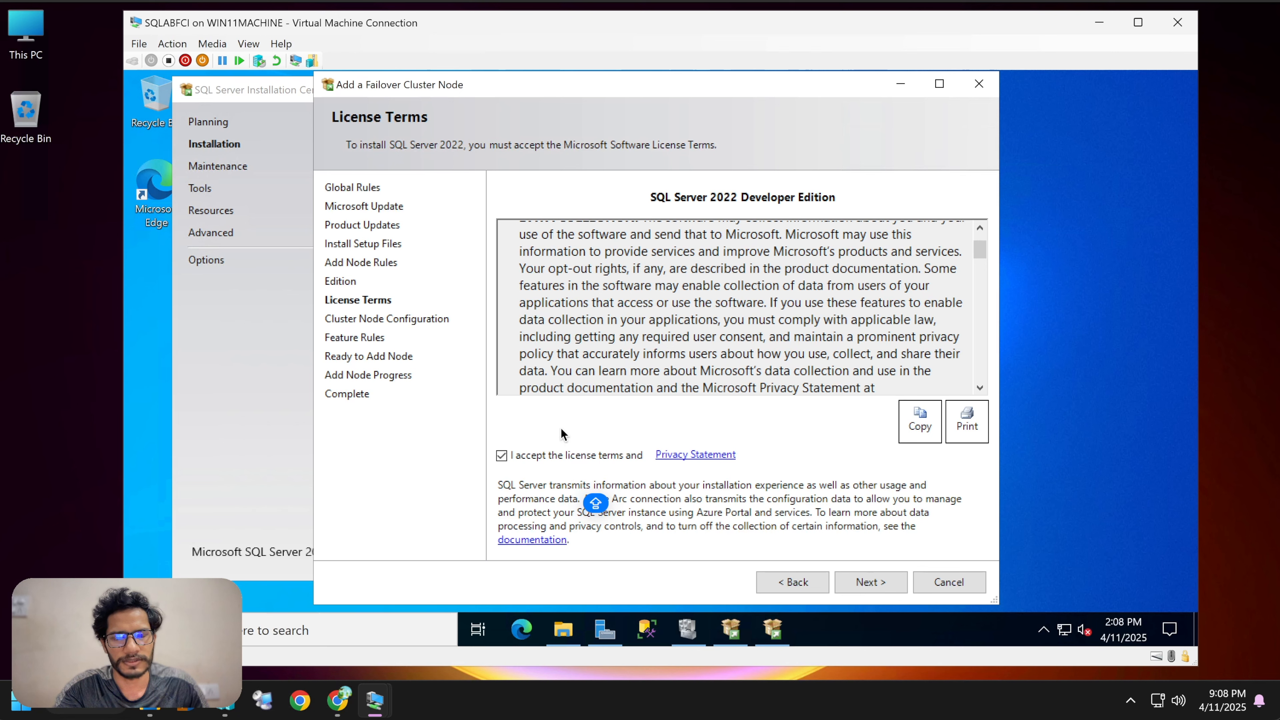
pyautogui.click(537, 462)
pyautogui.click(502, 455)
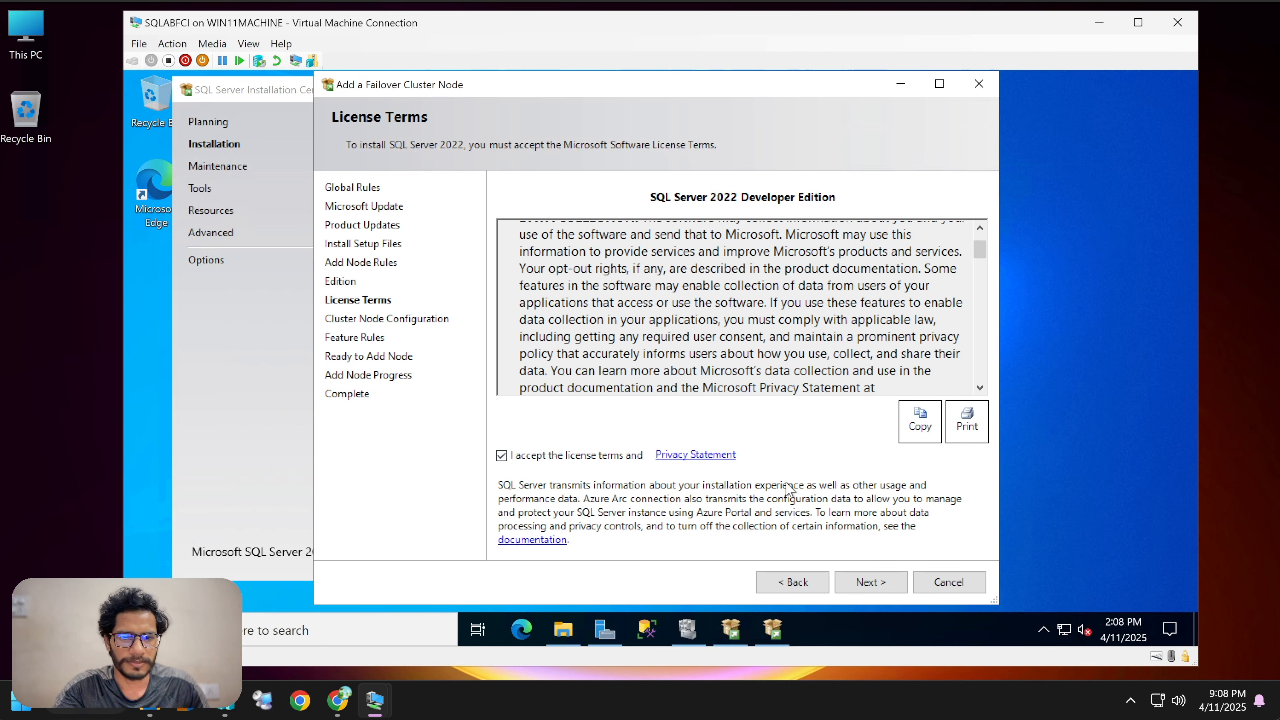
pyautogui.click(871, 581)
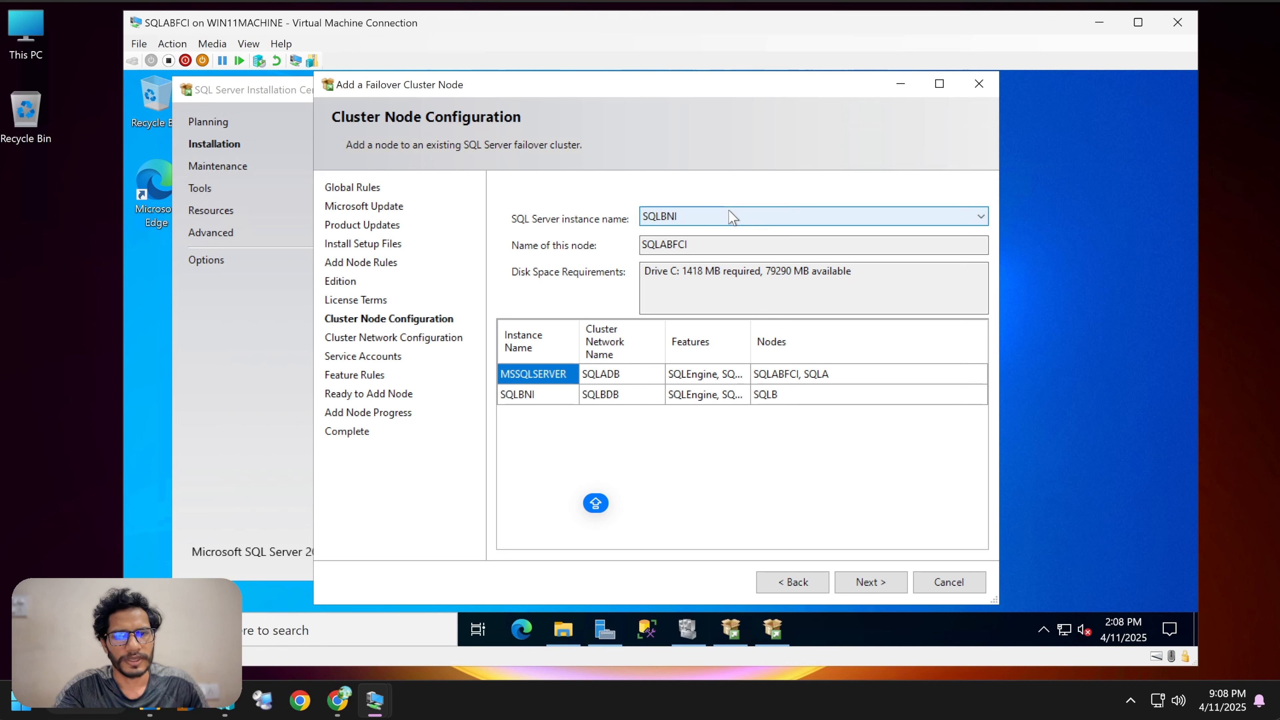
# - Compare the available SQL Server instance names with the existing clustered instances MSSQLSERVER and SQLBNI and their nodes
pyautogui.click(700, 218)
pyautogui.click(691, 217)
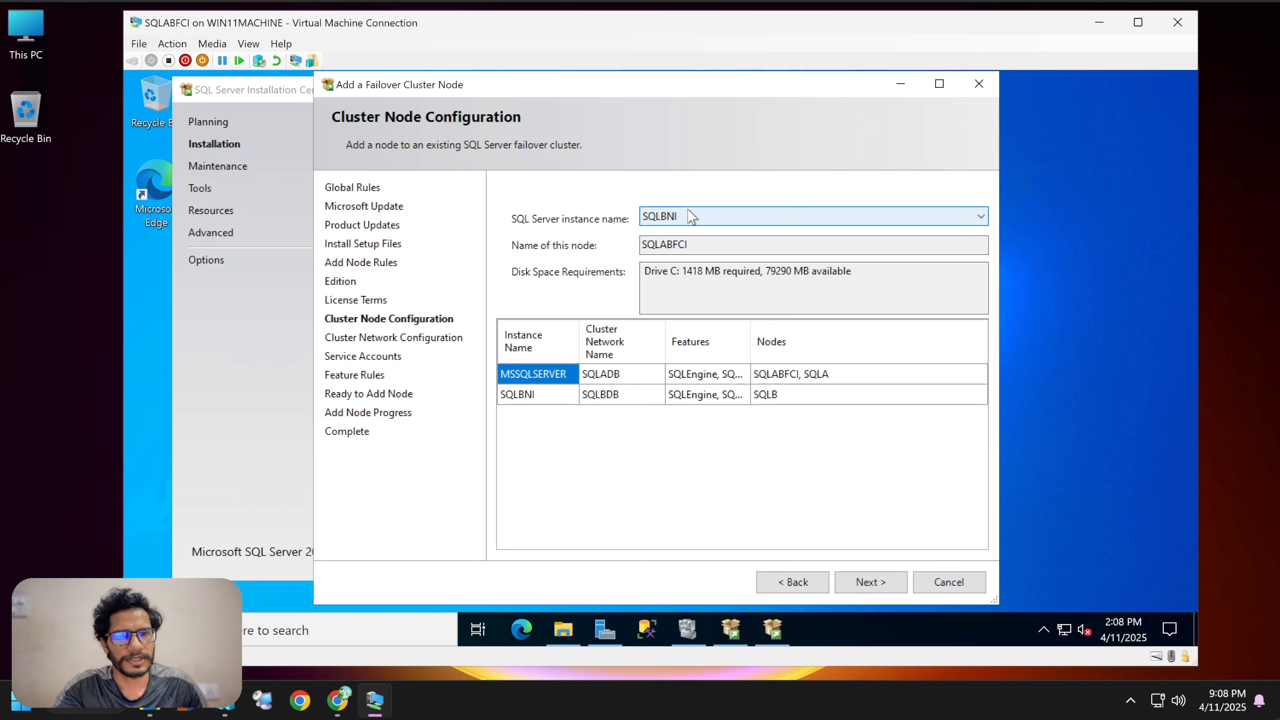
pyautogui.click(691, 217)
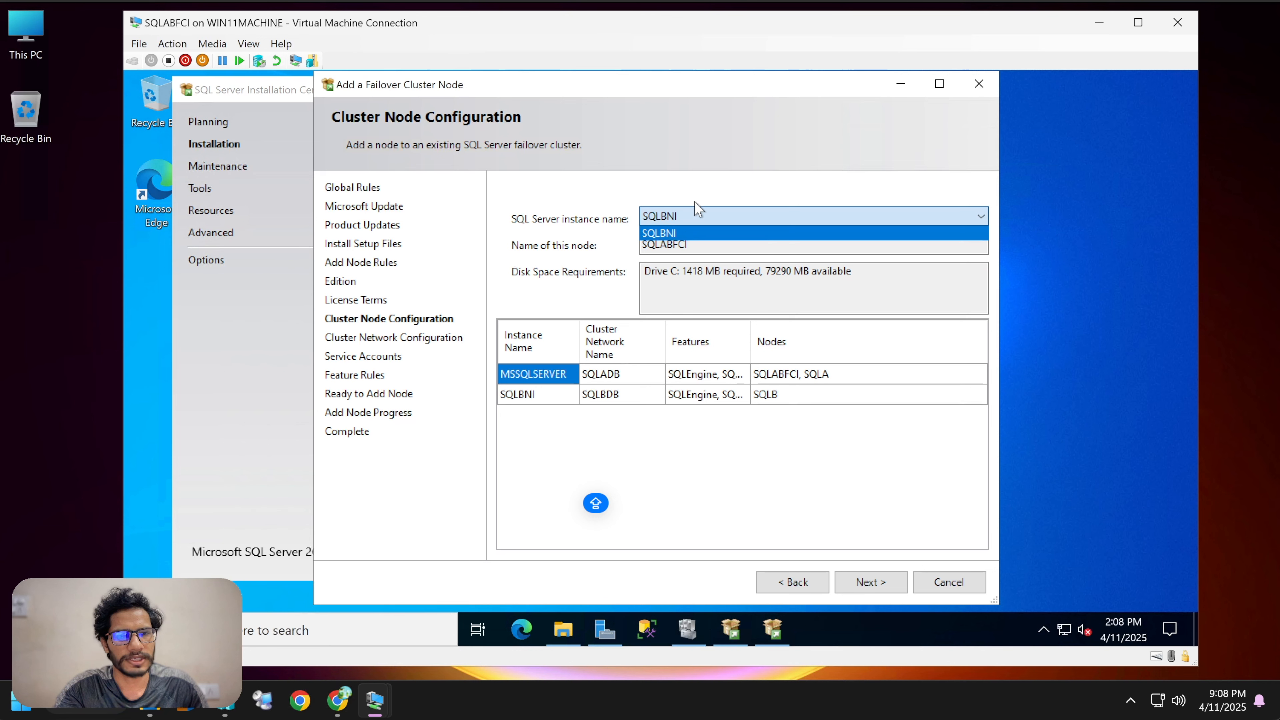
pyautogui.click(738, 185)
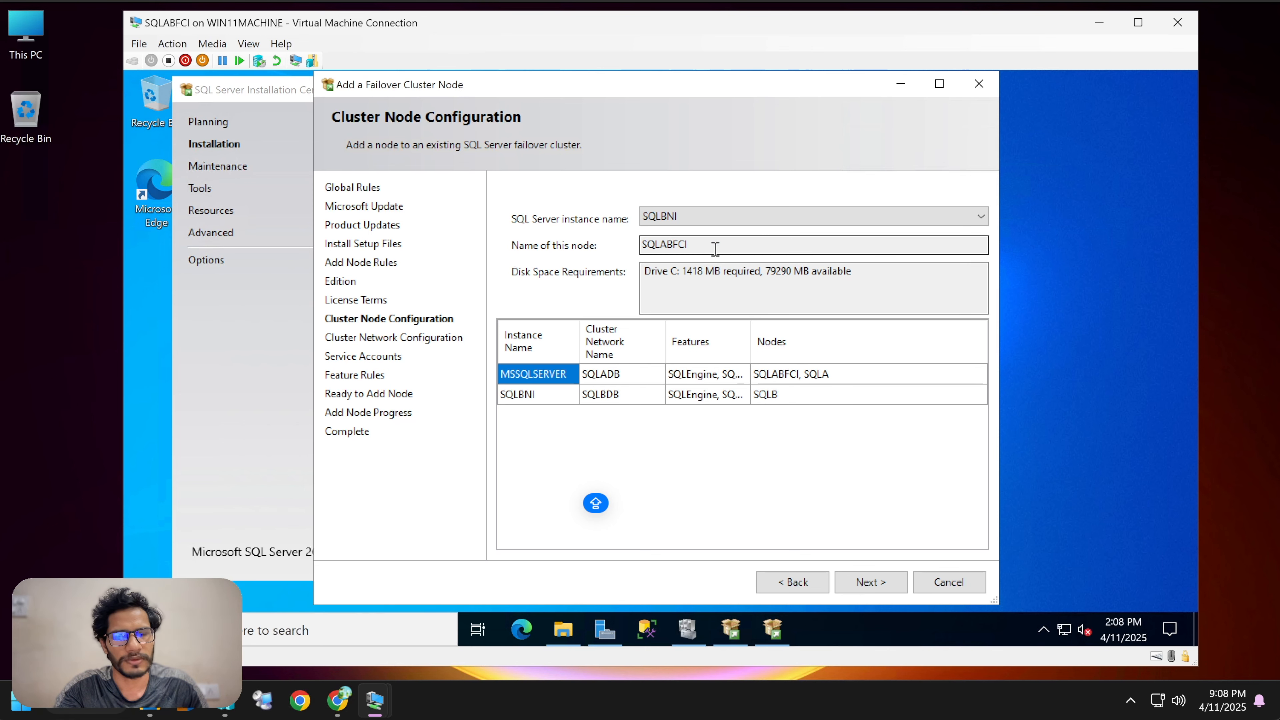
pyautogui.click(551, 393)
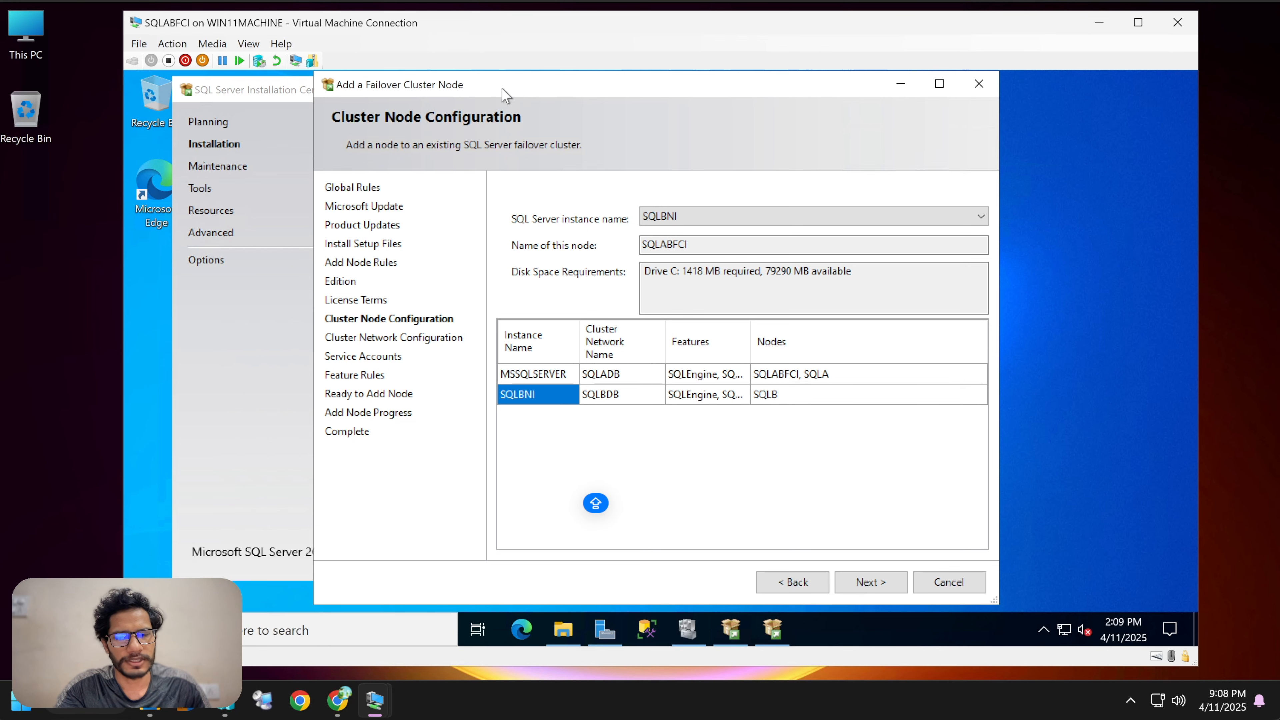
pyautogui.moveTo(519, 90); pyautogui.dragTo(528, 89)
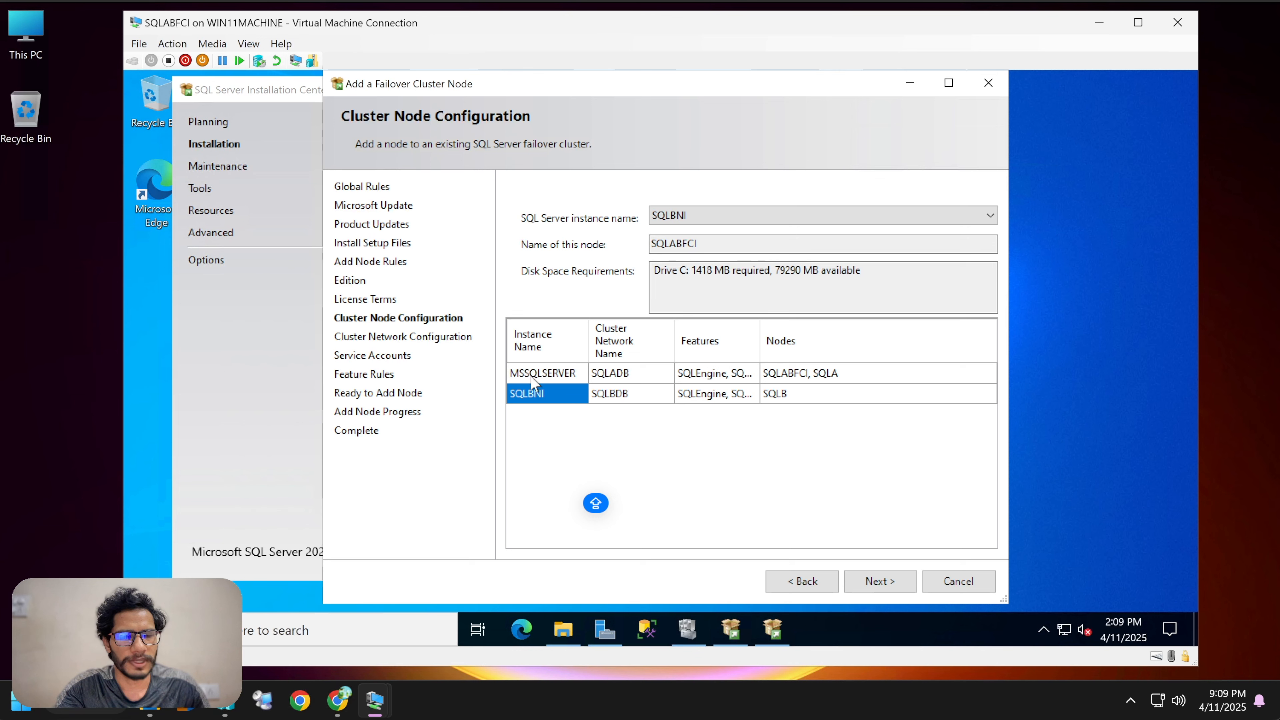
pyautogui.click(568, 374)
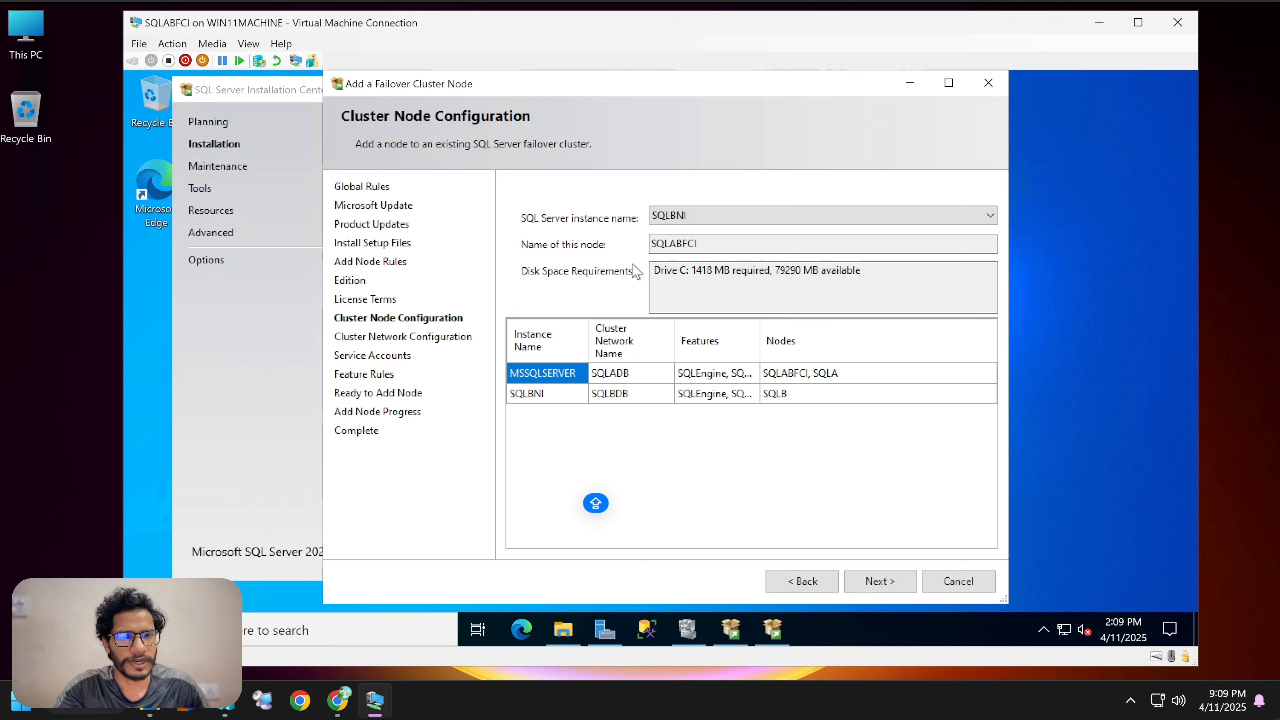
pyautogui.click(556, 393)
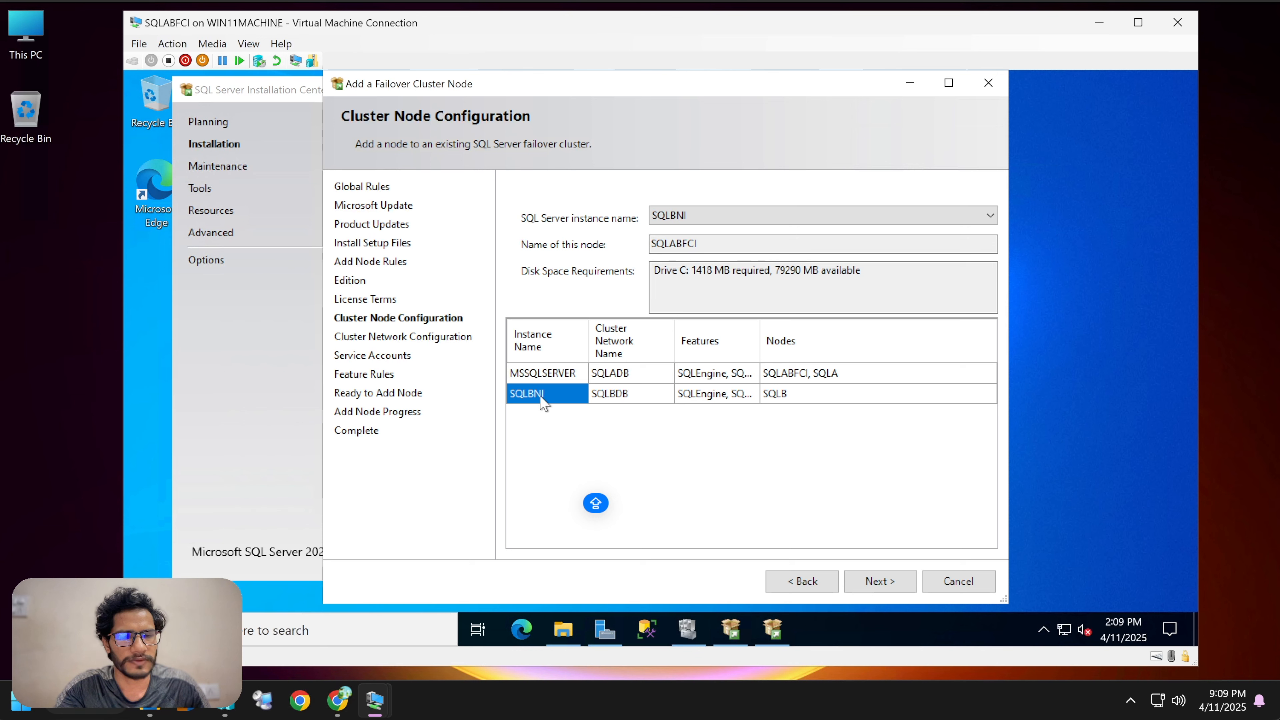
pyautogui.click(751, 217)
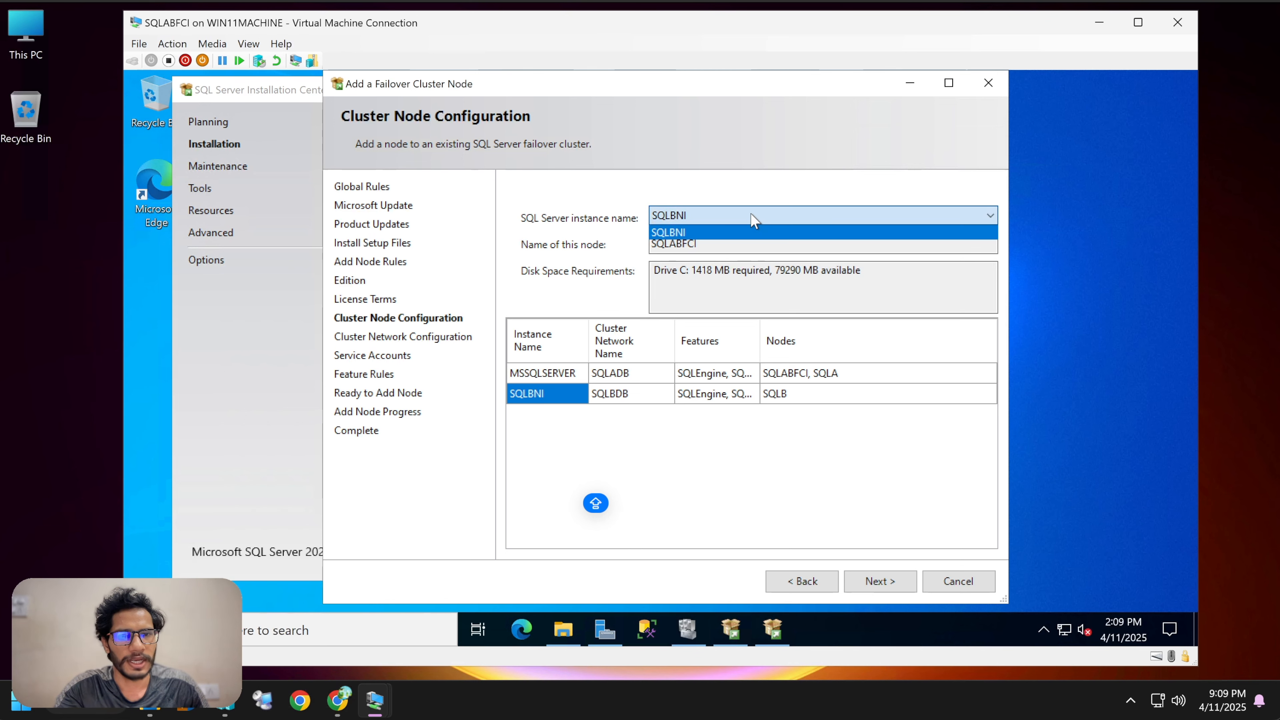
pyautogui.click(559, 268)
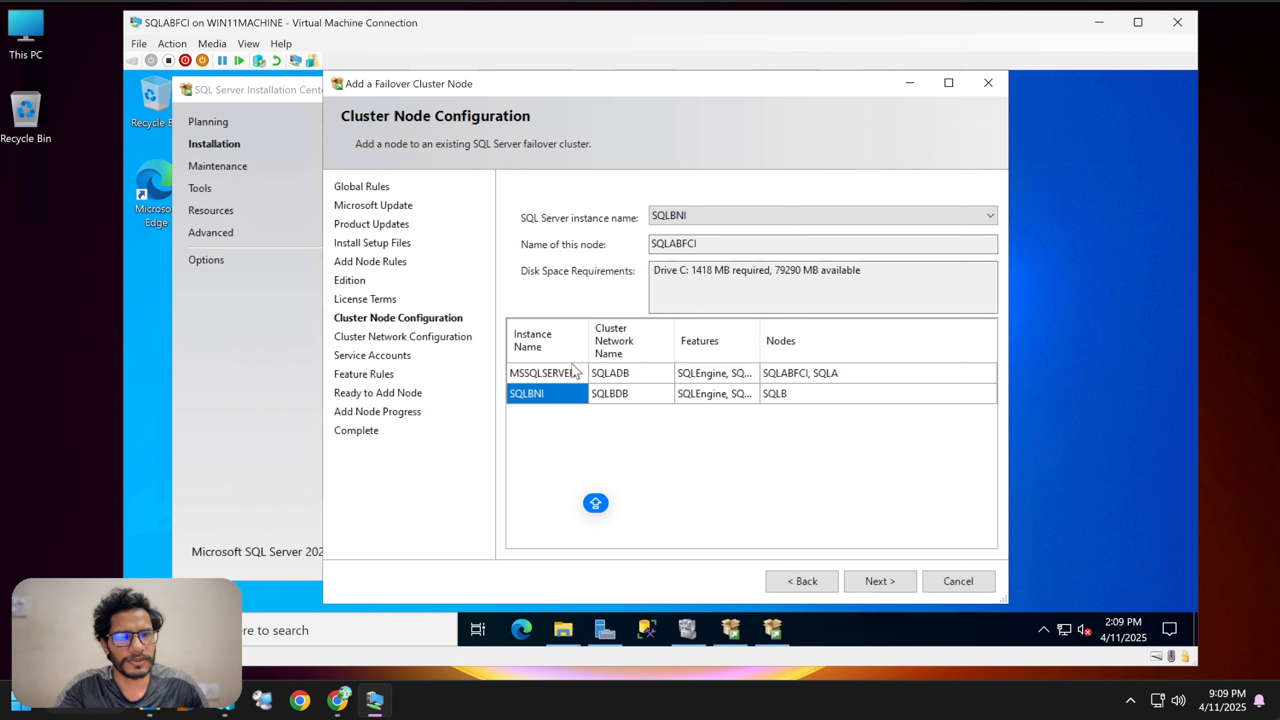
# - Choose SQLBNI as the SQL Server instance for node SQLABFCI and recheck its entry among the clustered instances
pyautogui.click(567, 373)
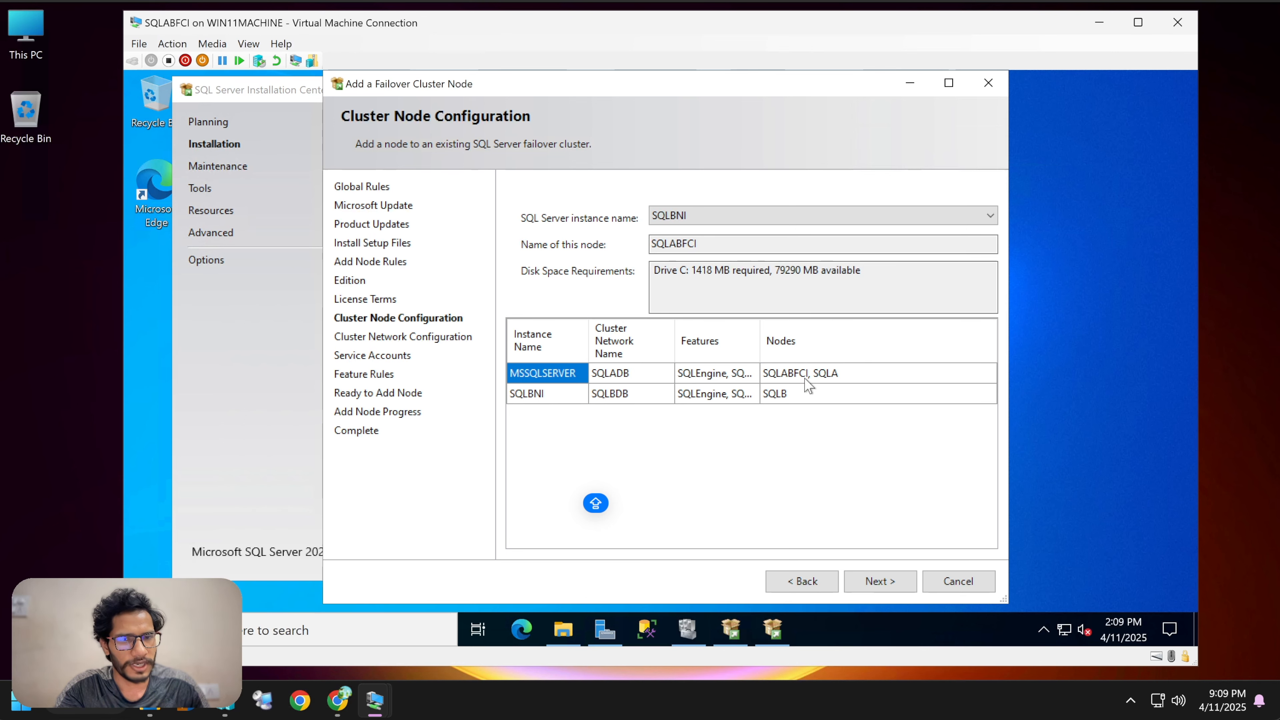
pyautogui.click(730, 216)
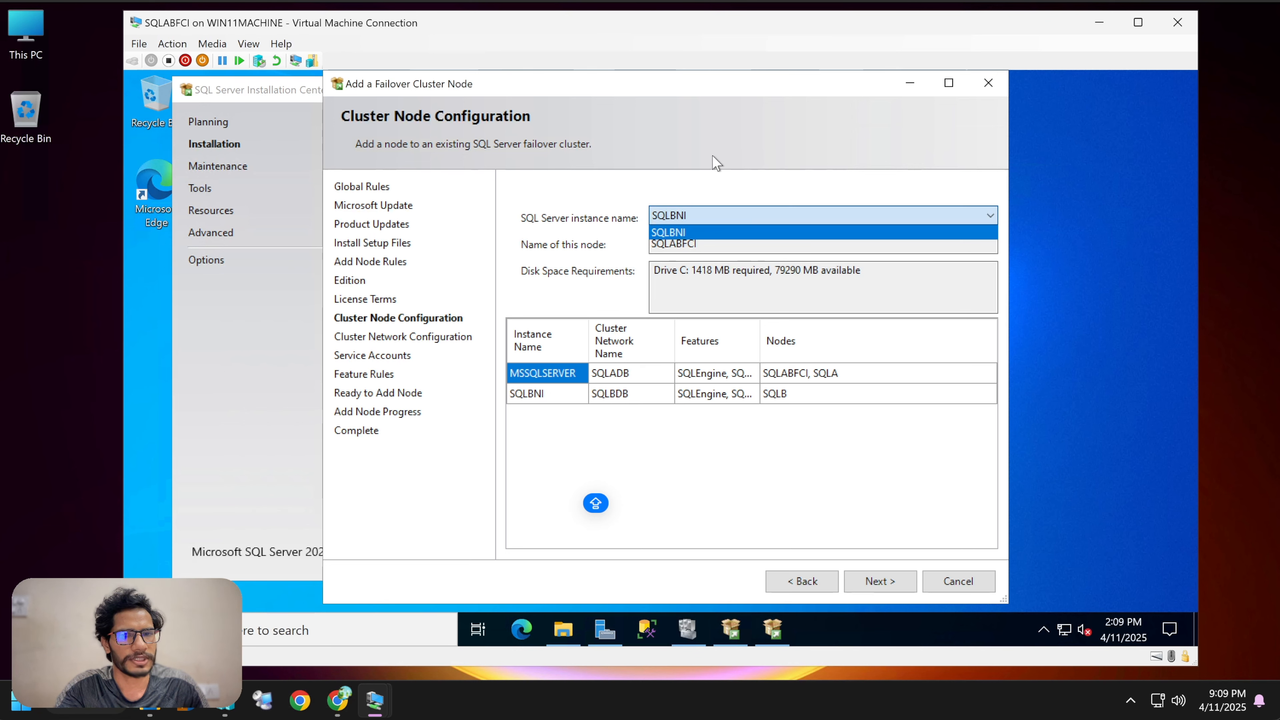
pyautogui.click(750, 231)
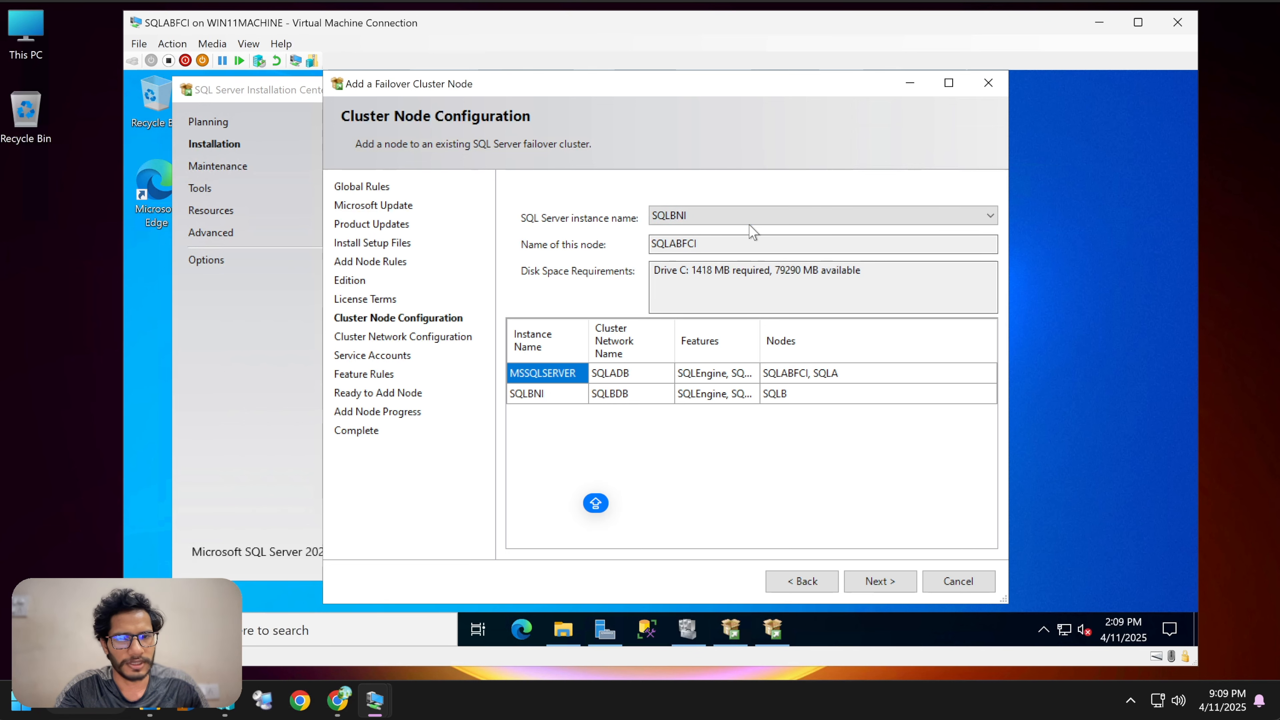
pyautogui.click(560, 399)
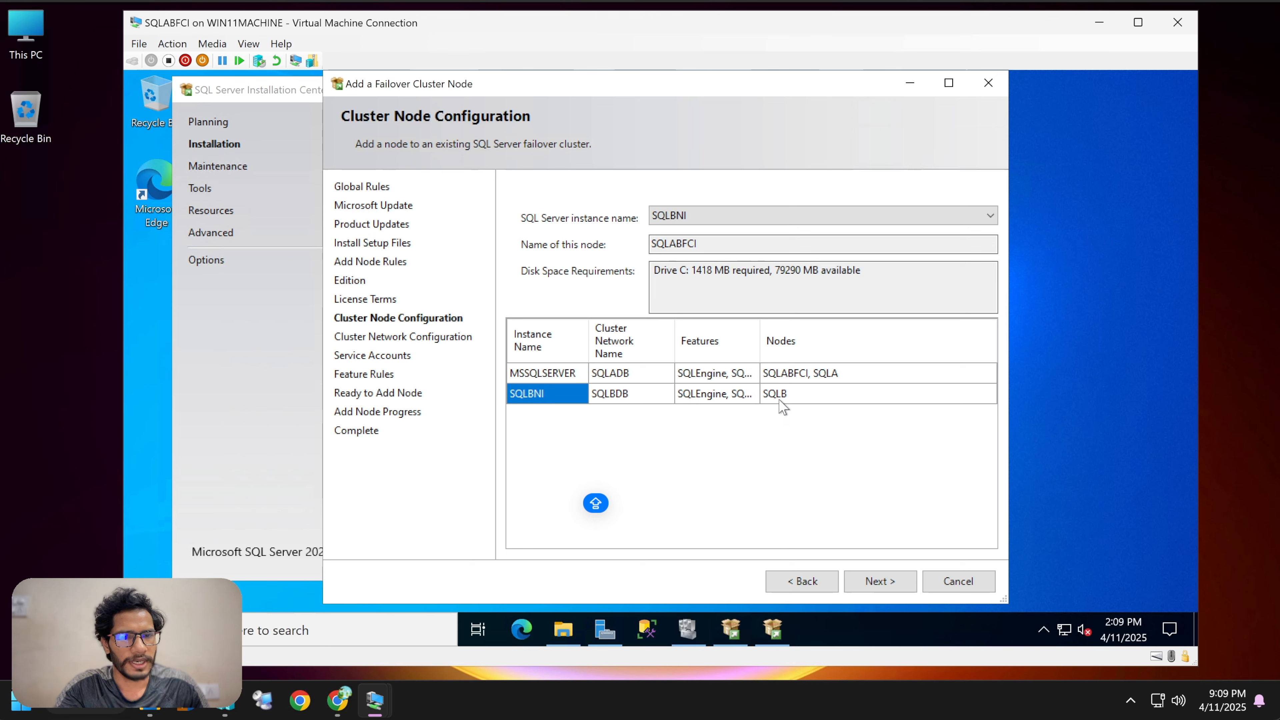
pyautogui.click(683, 216)
pyautogui.click(714, 181)
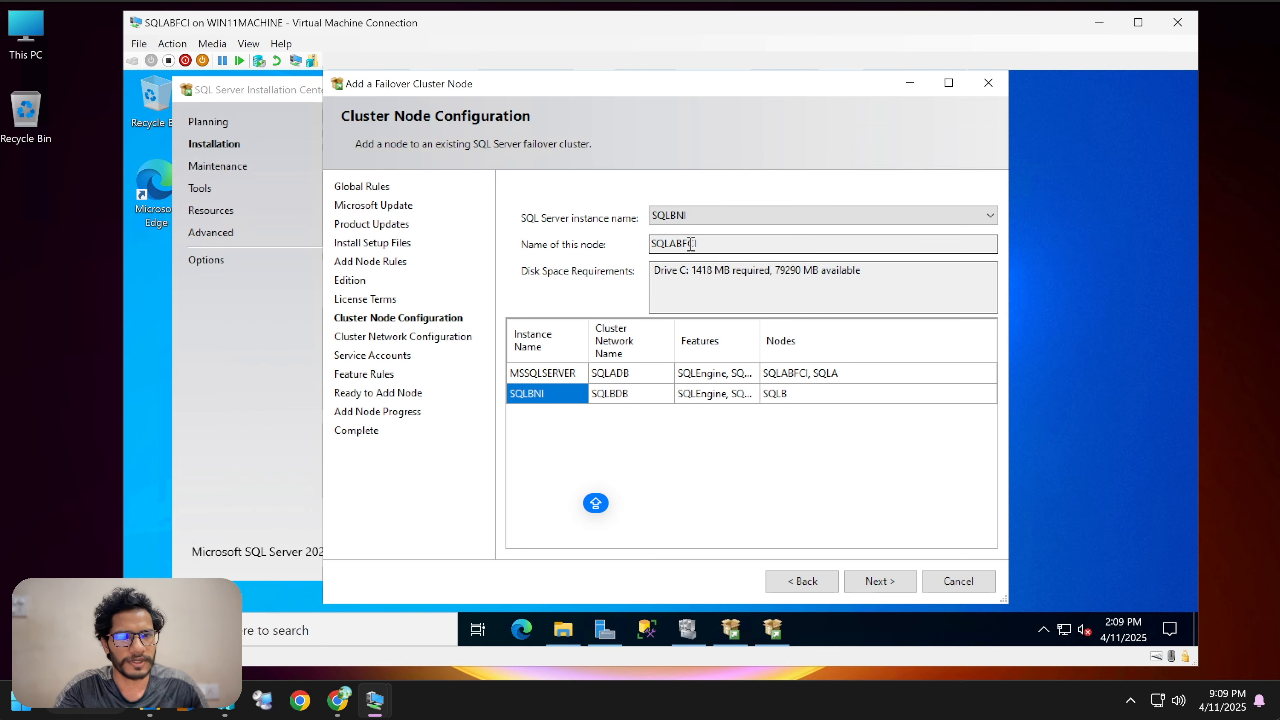
# - Confirm the node configuration, look ahead at the service accounts, and return to the cluster network settings
pyautogui.click(886, 578)
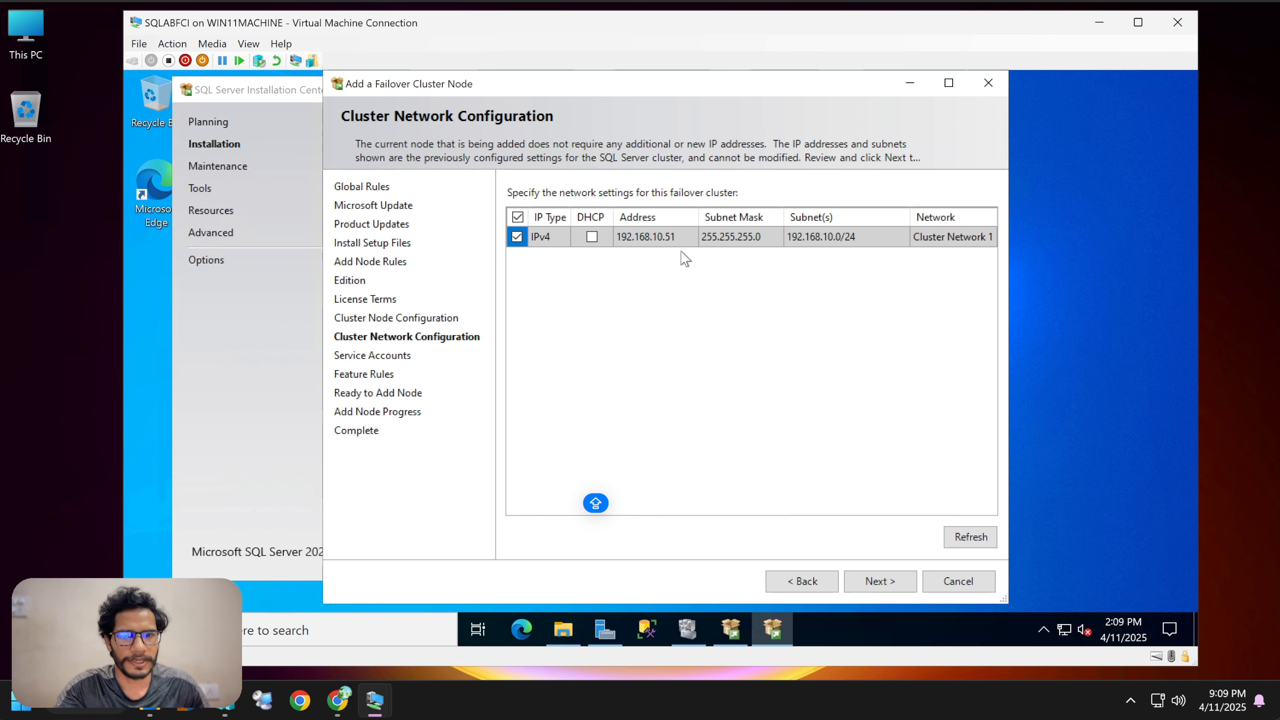
pyautogui.click(877, 581)
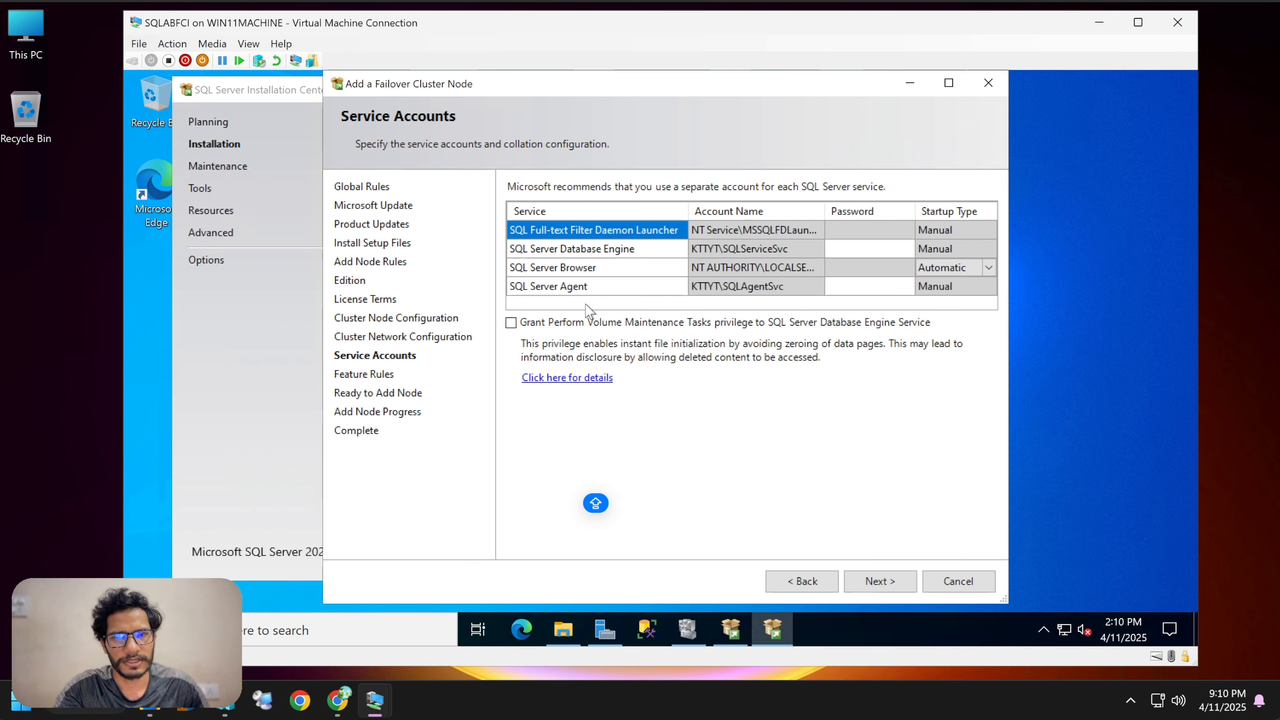
pyautogui.click(806, 581)
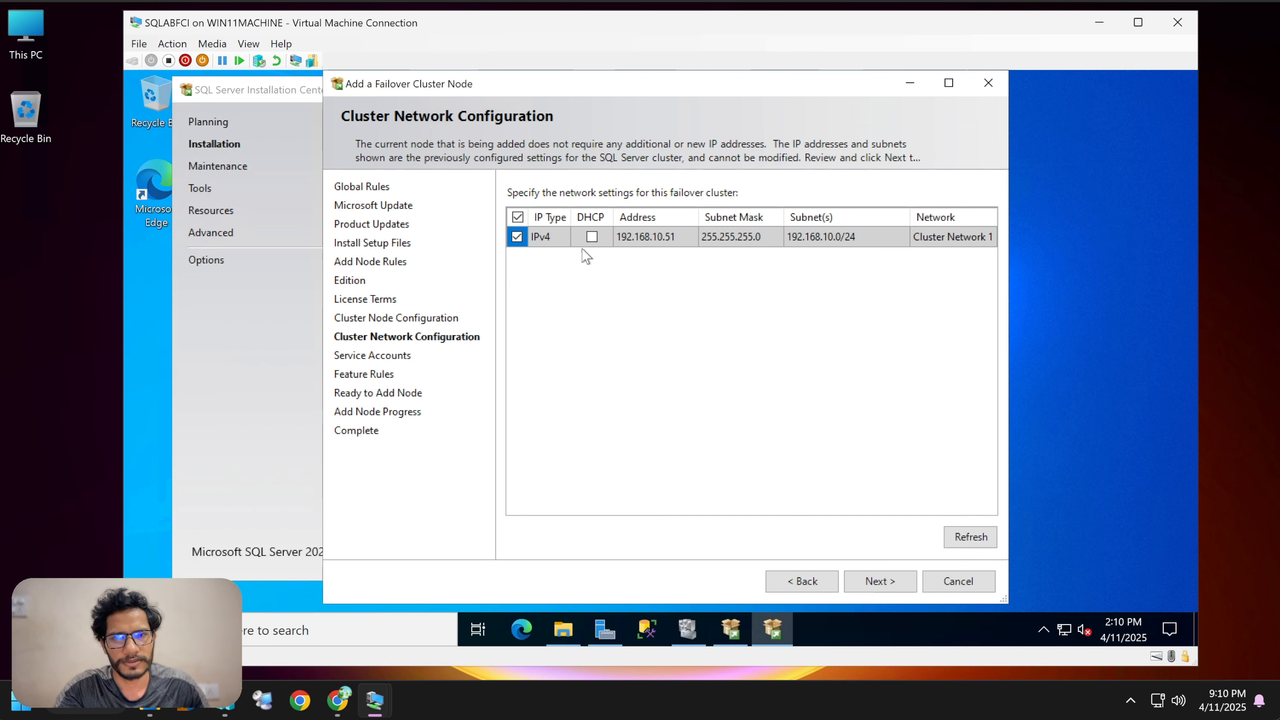
# - Grant the Perform Volume Maintenance Tasks privilege and enter the service account passwords for the Database Engine and SQL Server Agent
pyautogui.click(887, 582)
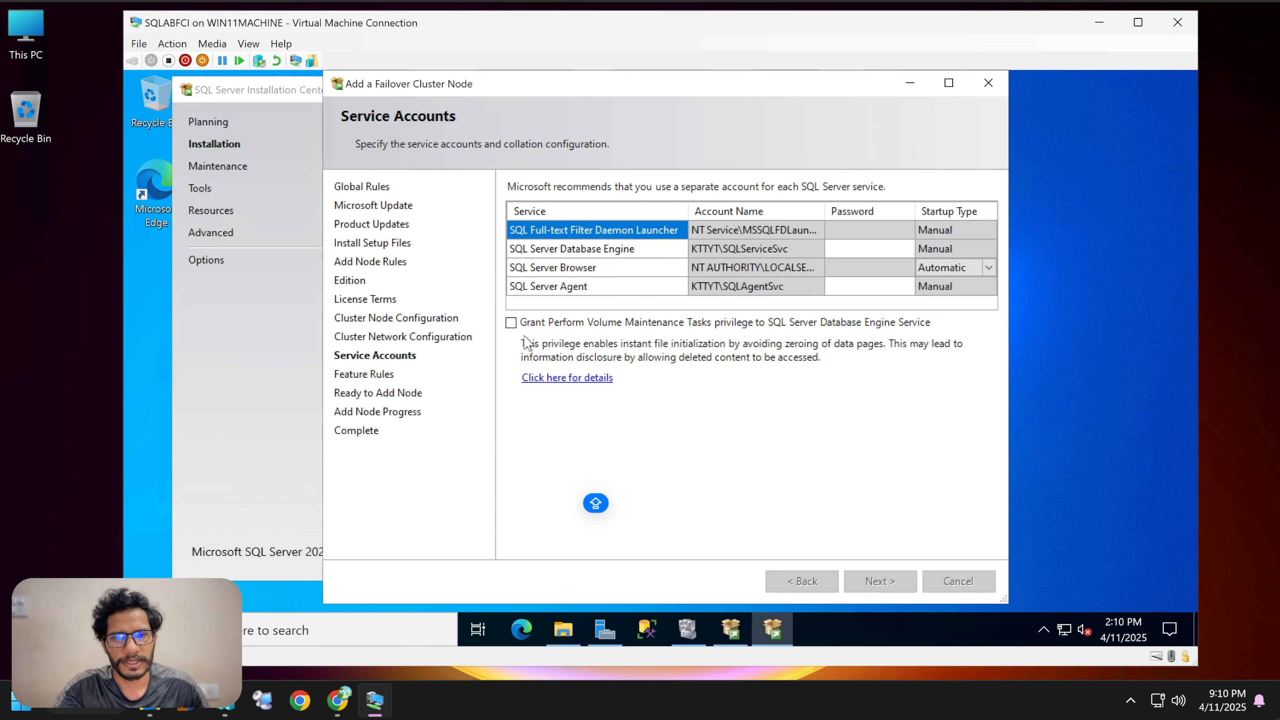
pyautogui.click(512, 322)
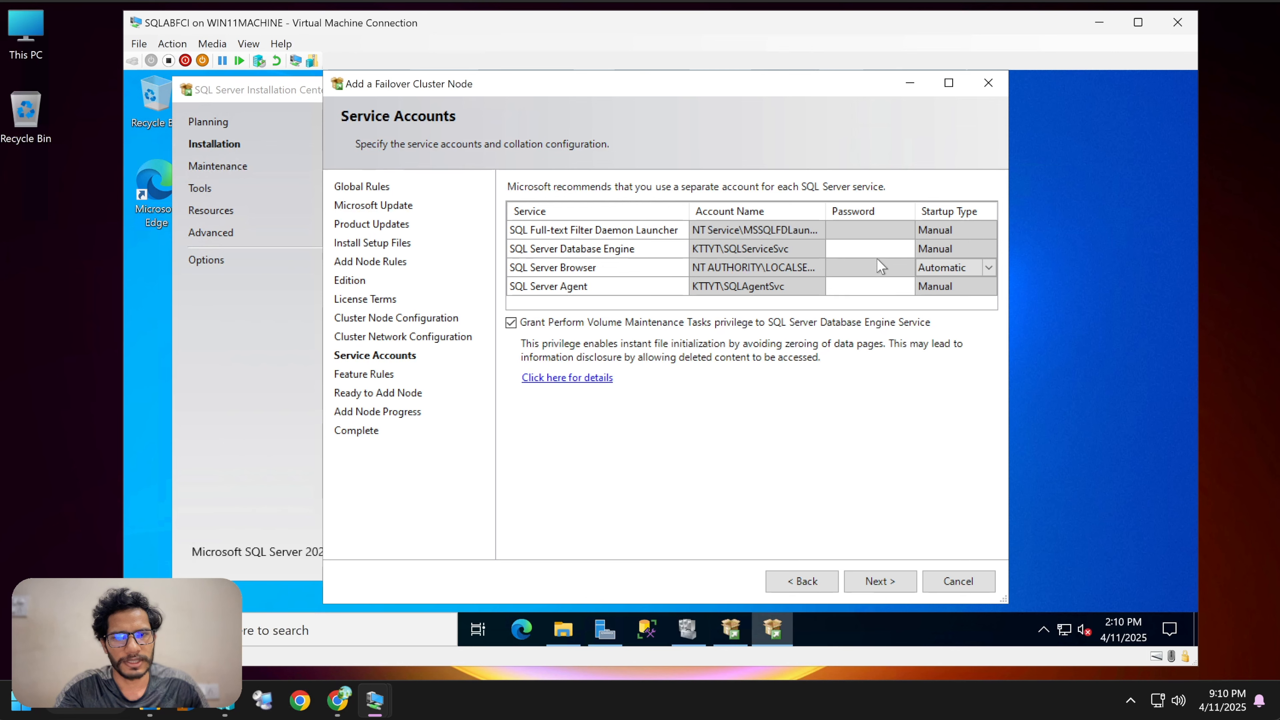
pyautogui.click(870, 250)
pyautogui.press('capslock')
pyautogui.write('••')
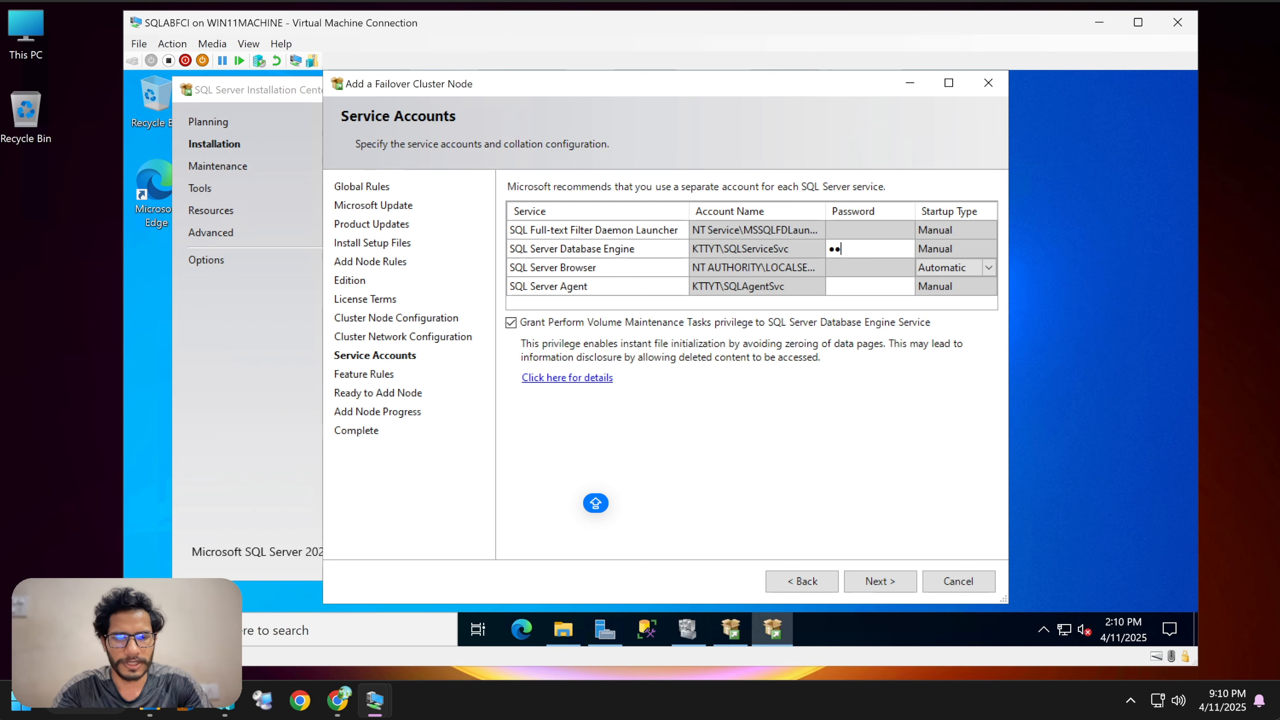
pyautogui.write('••')
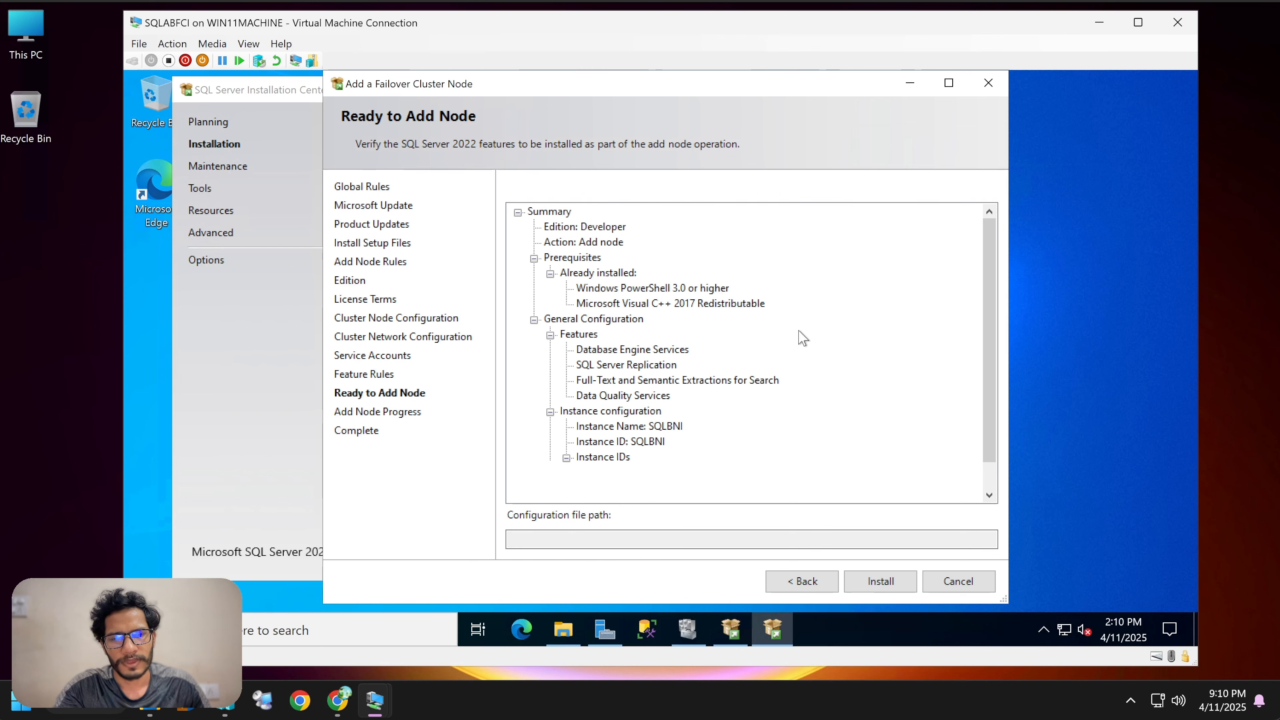
# - Review the Ready to Add Node summary, including the features and SQLBNI instance configuration, and start the installation
pyautogui.scroll(1, 802, 338)
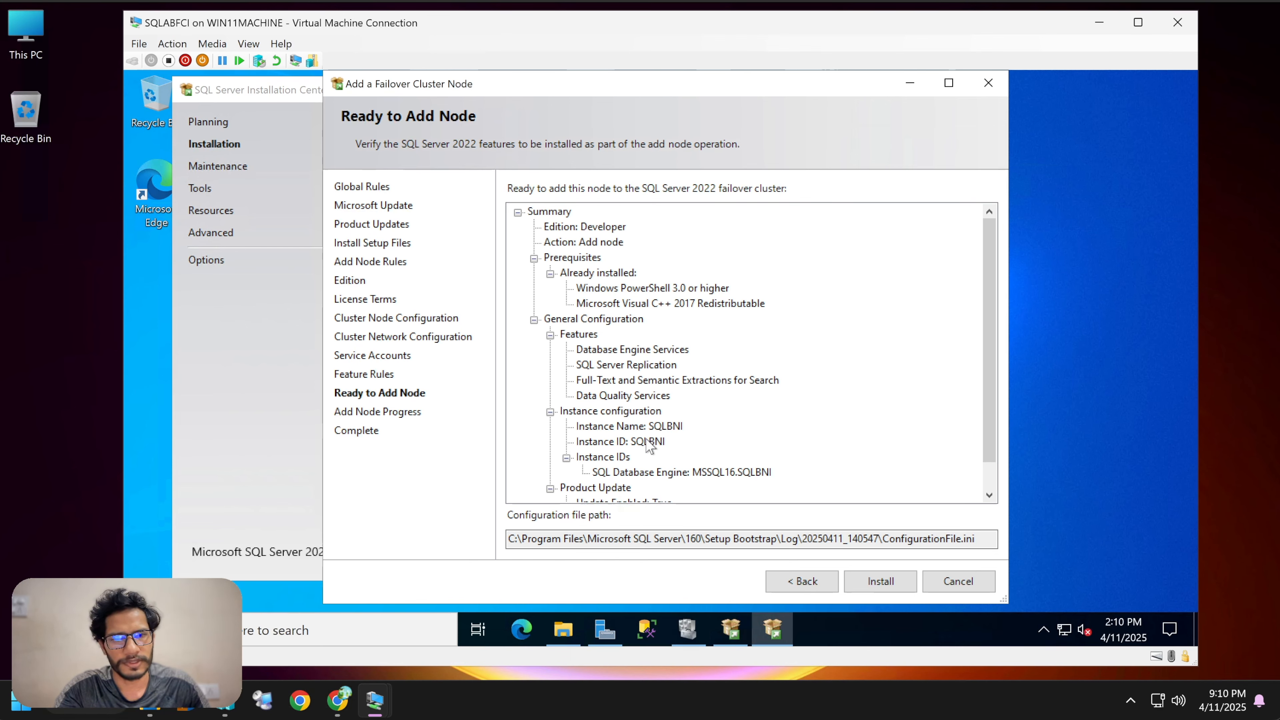
pyautogui.click(676, 435)
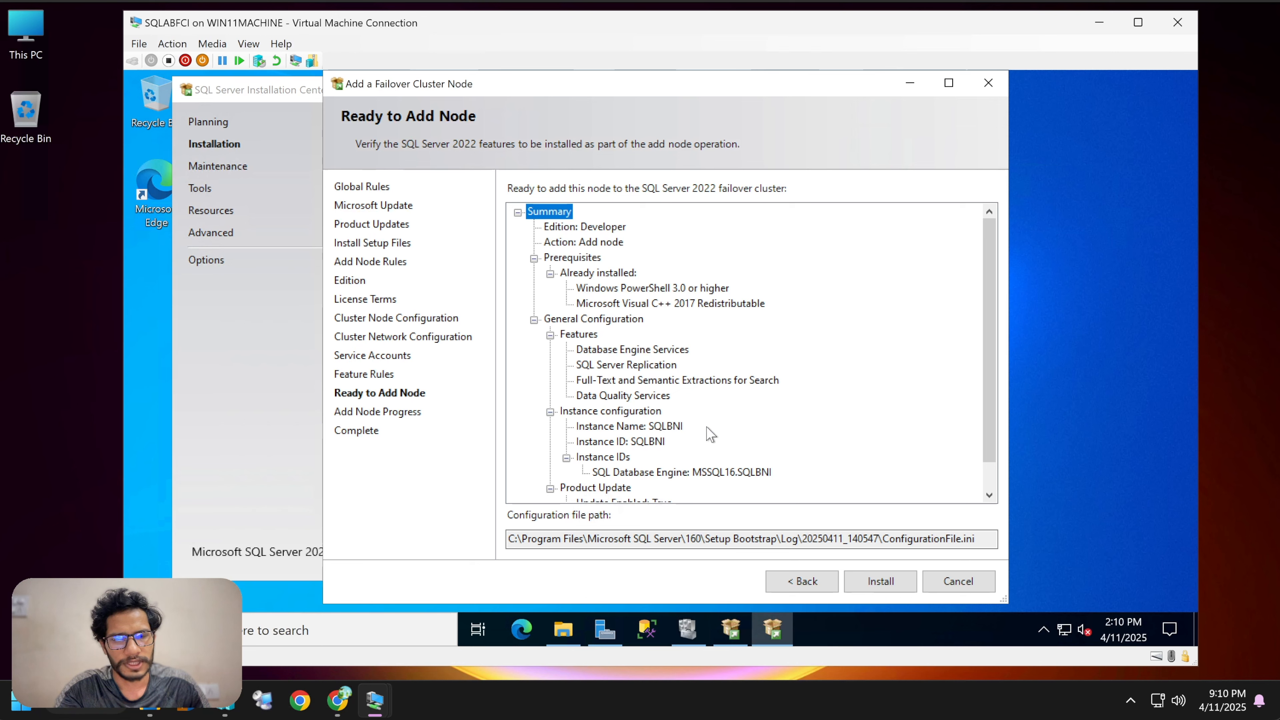
pyautogui.scroll(-1, 992, 305)
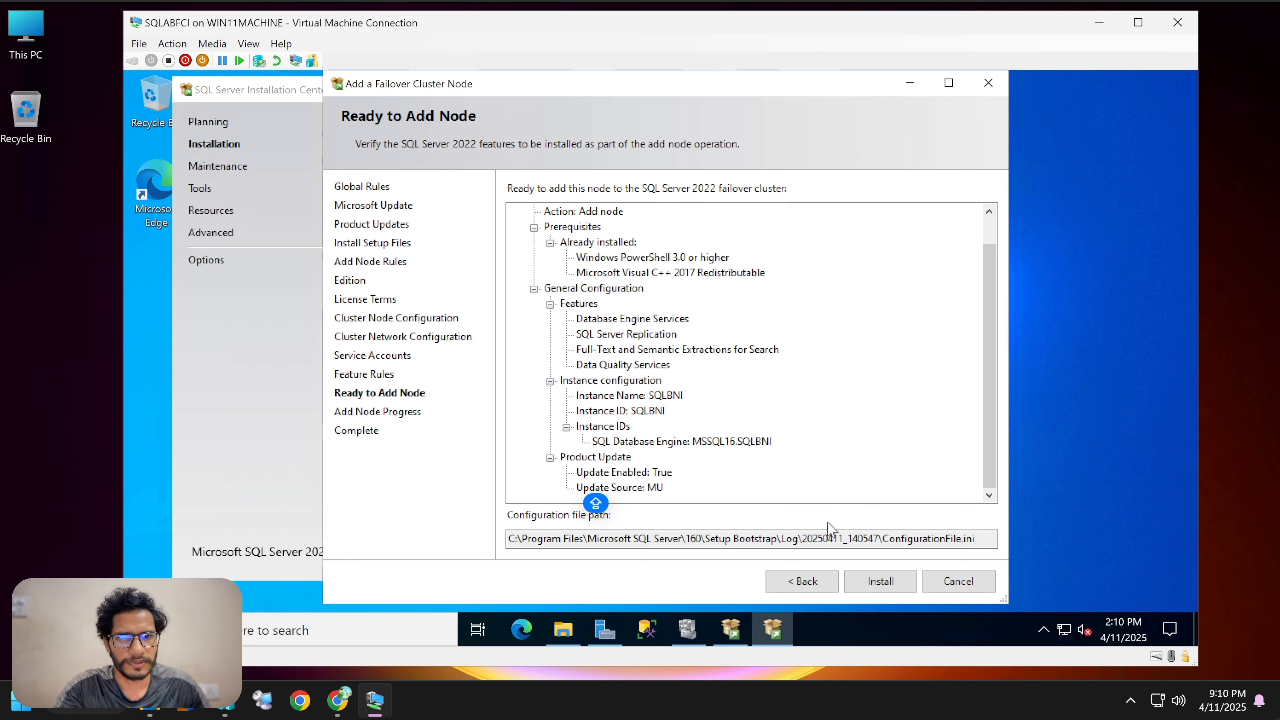
pyautogui.click(868, 582)
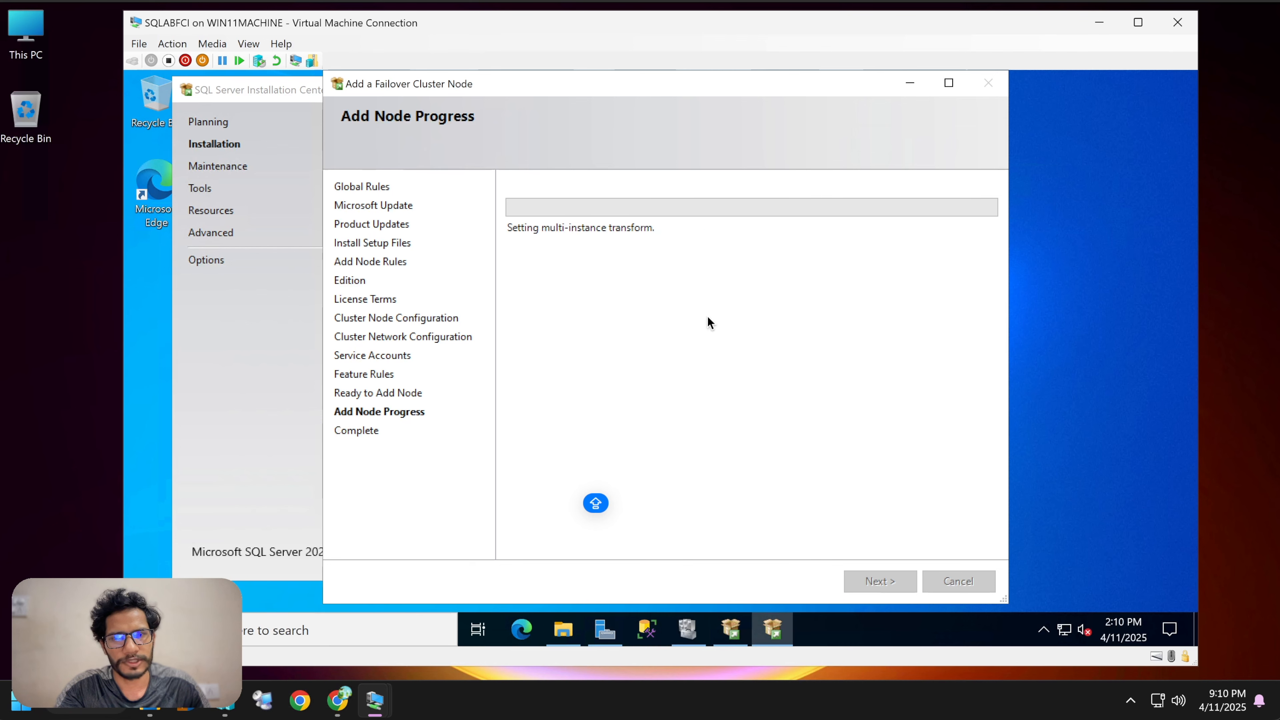
pyautogui.moveTo(530, 82); pyautogui.dragTo(591, 86)
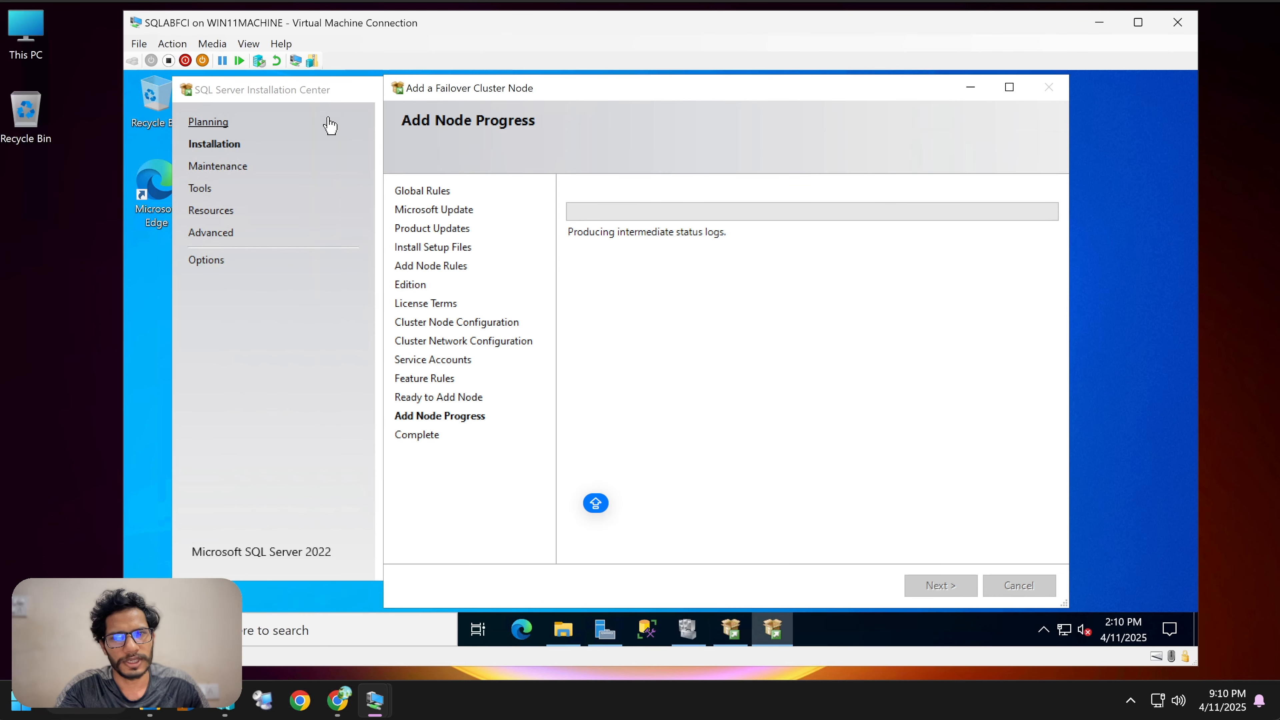
pyautogui.moveTo(313, 95); pyautogui.dragTo(335, 95)
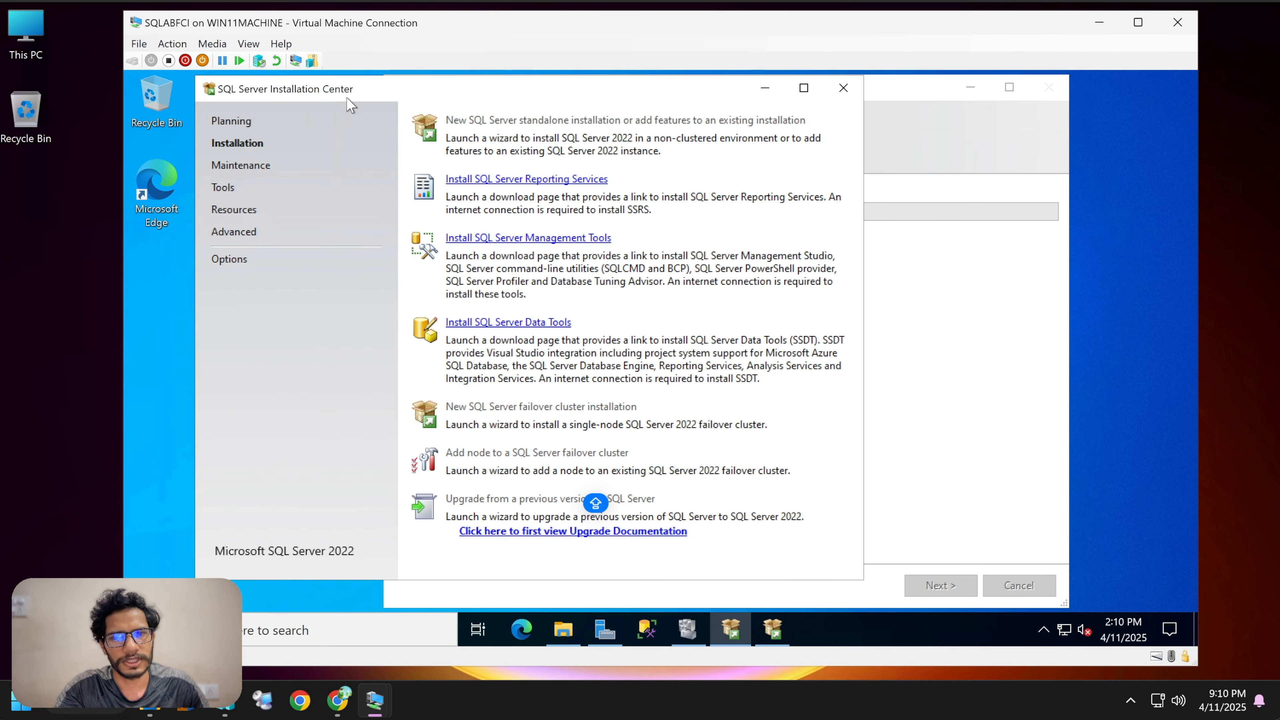
pyautogui.click(921, 302)
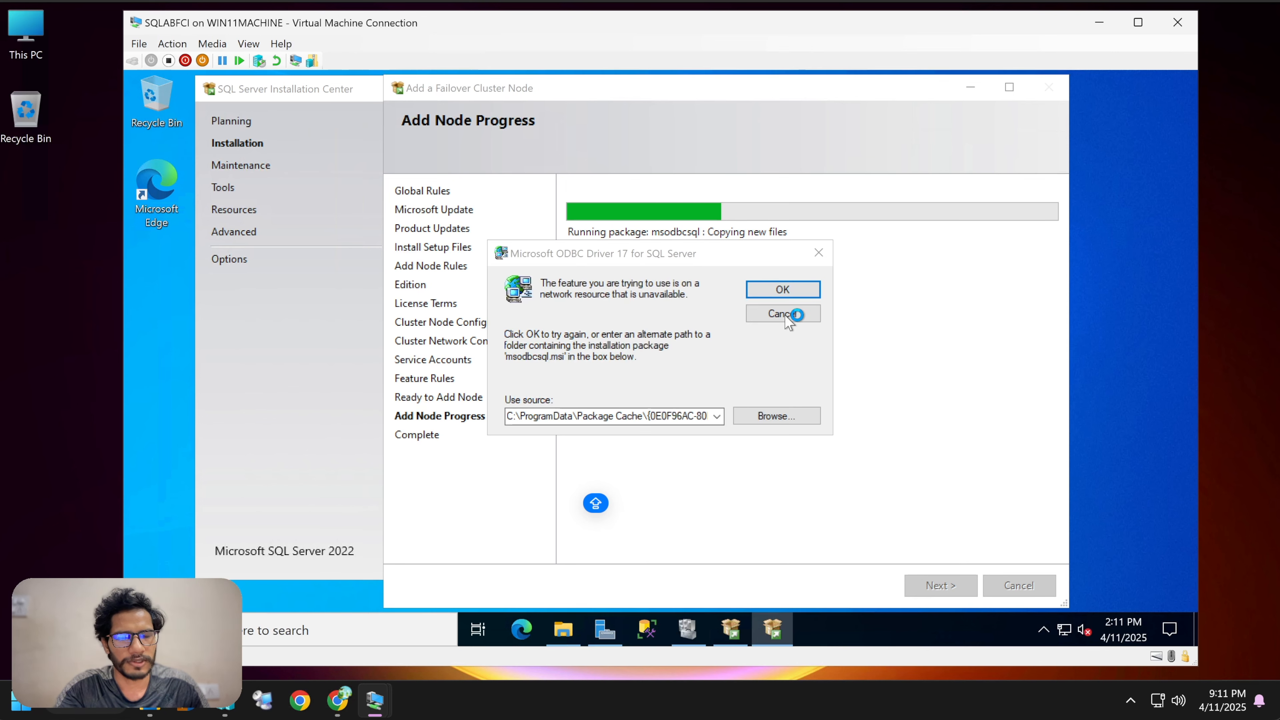
# - Try to continue the Microsoft ODBC Driver 17 for SQL Server installation by retrying the proposed package source
pyautogui.click(791, 289)
pyautogui.click(656, 382)
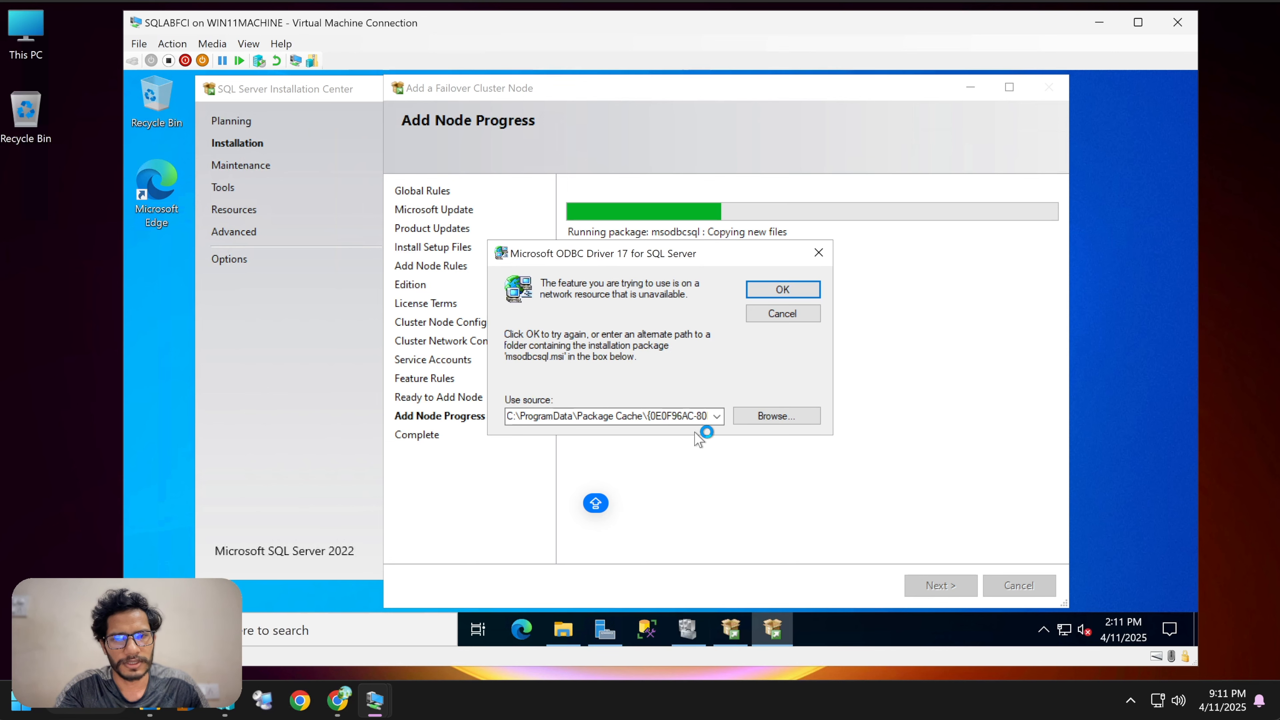
pyautogui.click(758, 295)
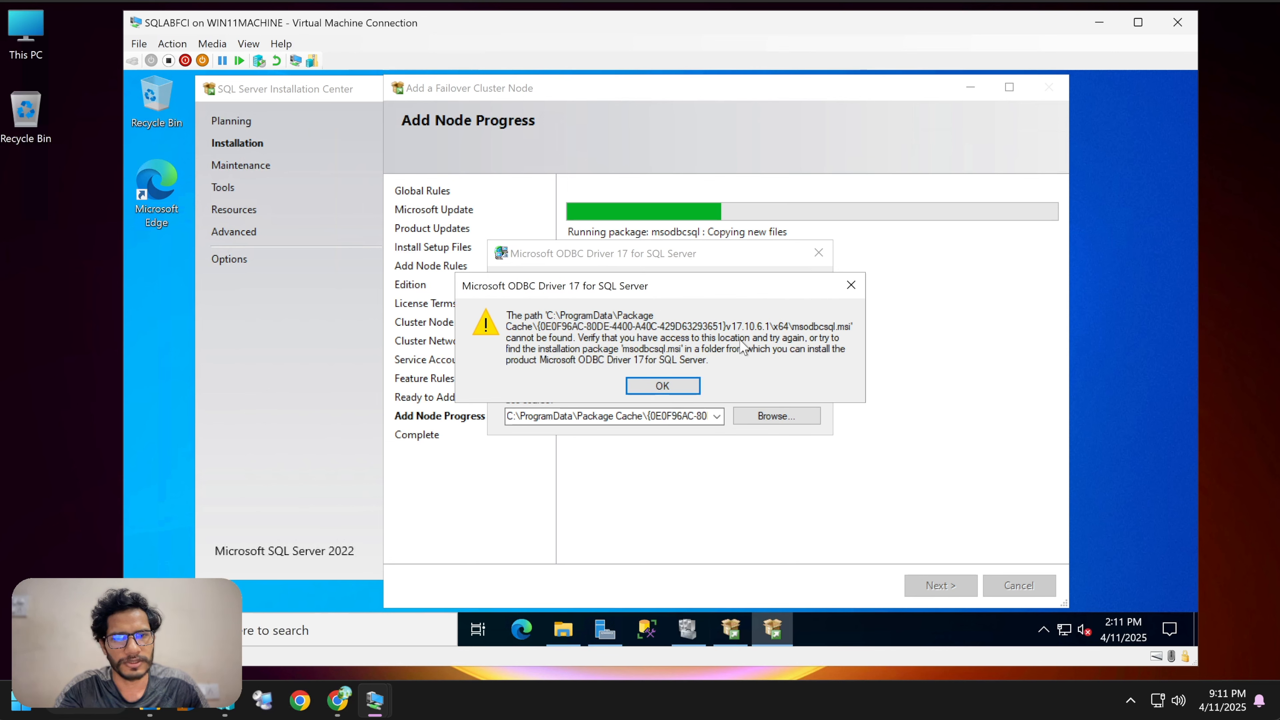
pyautogui.click(663, 386)
pyautogui.click(771, 290)
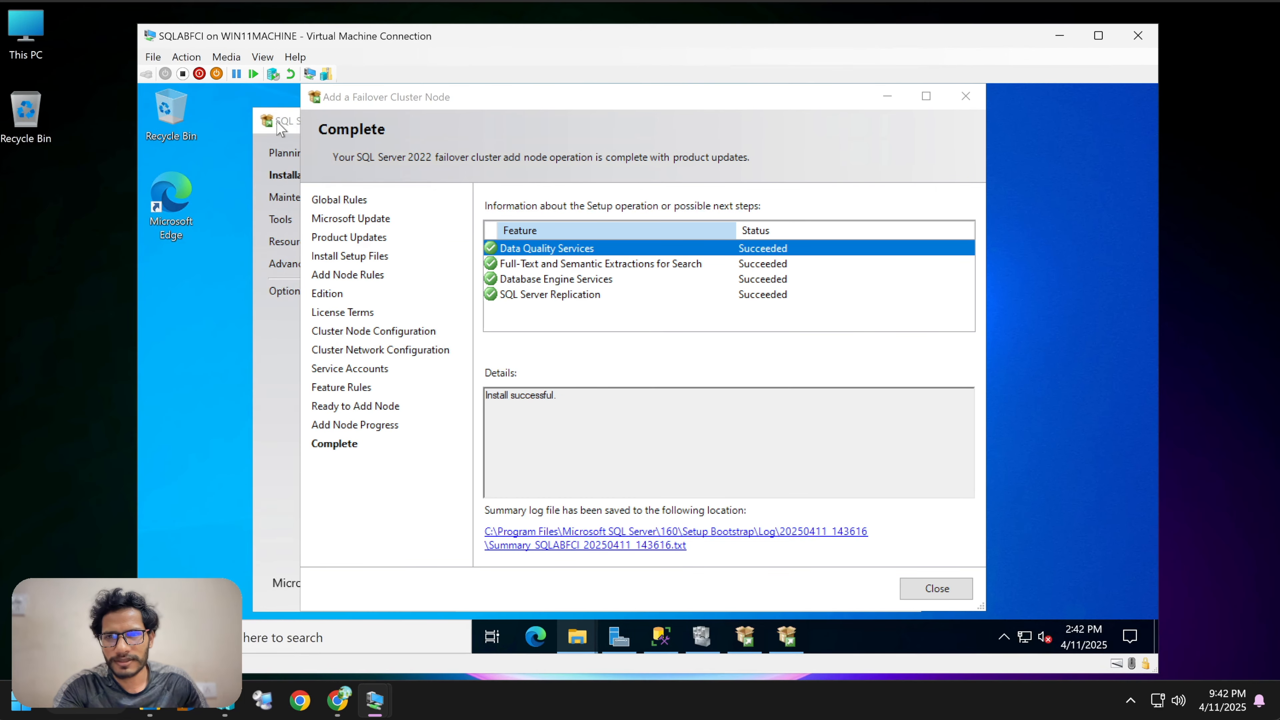
# - Close the completed Add a Failover Cluster Node wizard and the msoledbsql.msi search window
pyautogui.click(281, 128)
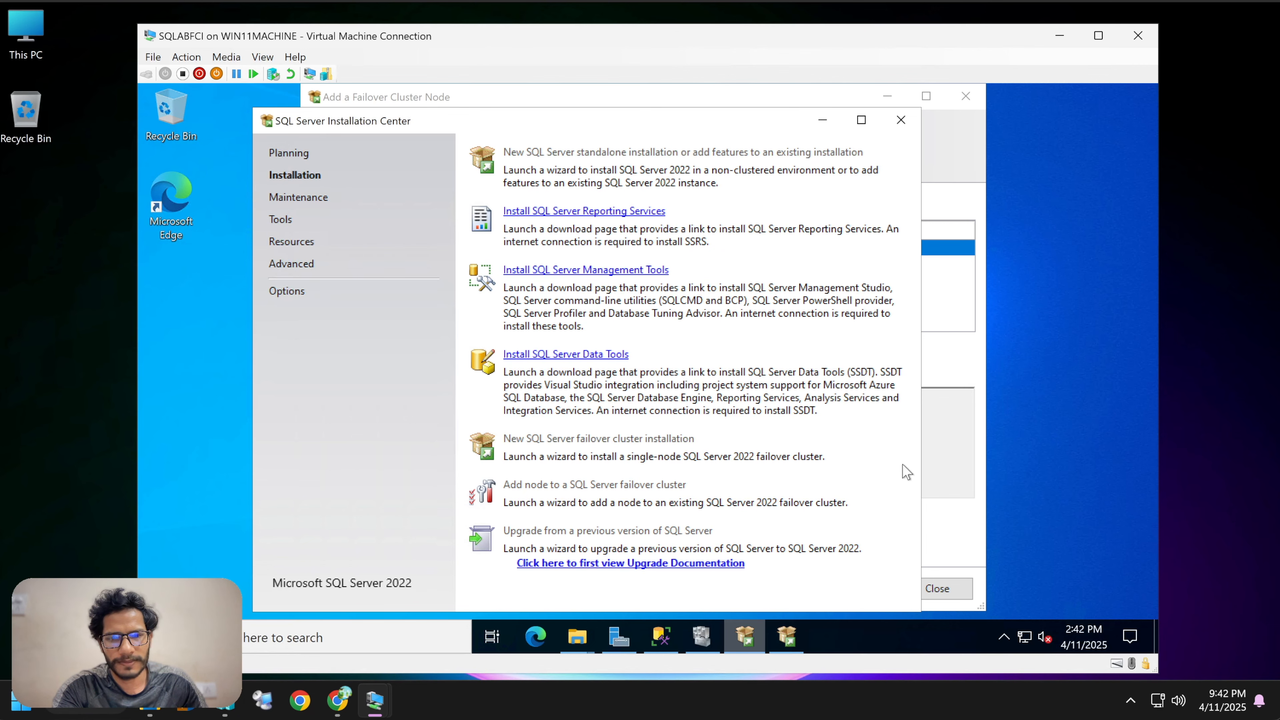
pyautogui.click(951, 414)
pyautogui.click(947, 588)
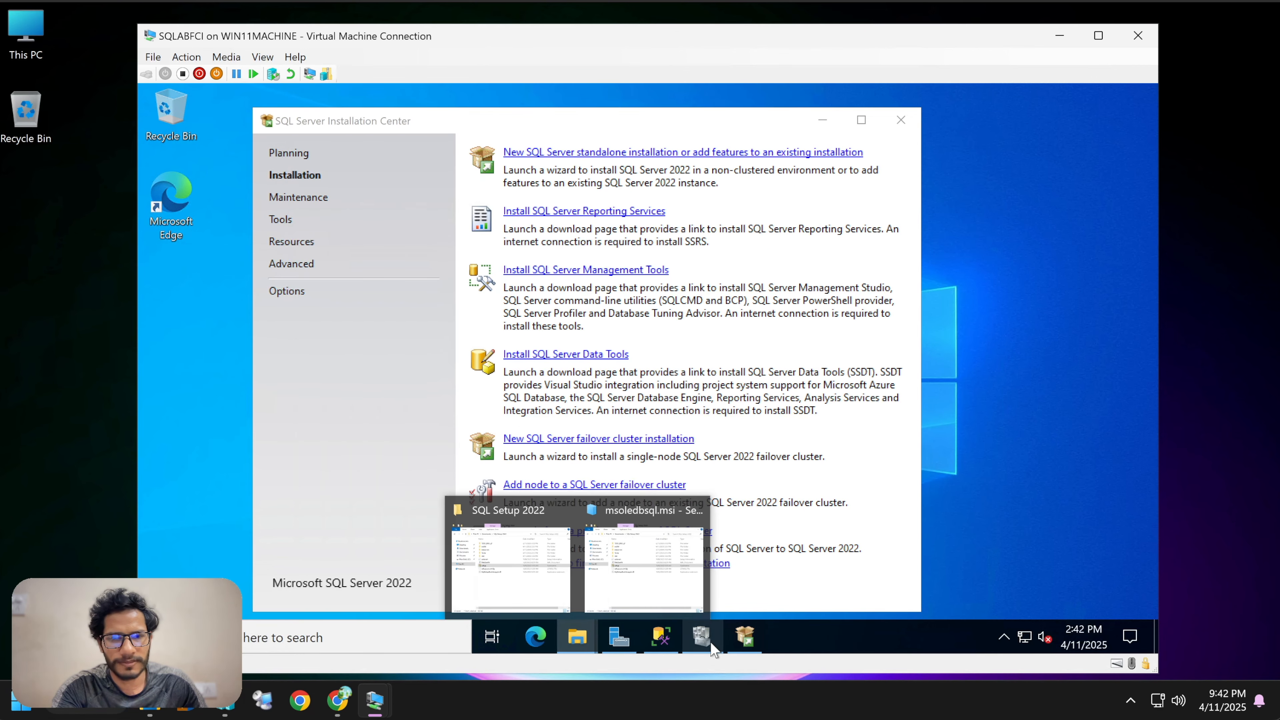
pyautogui.click(519, 540)
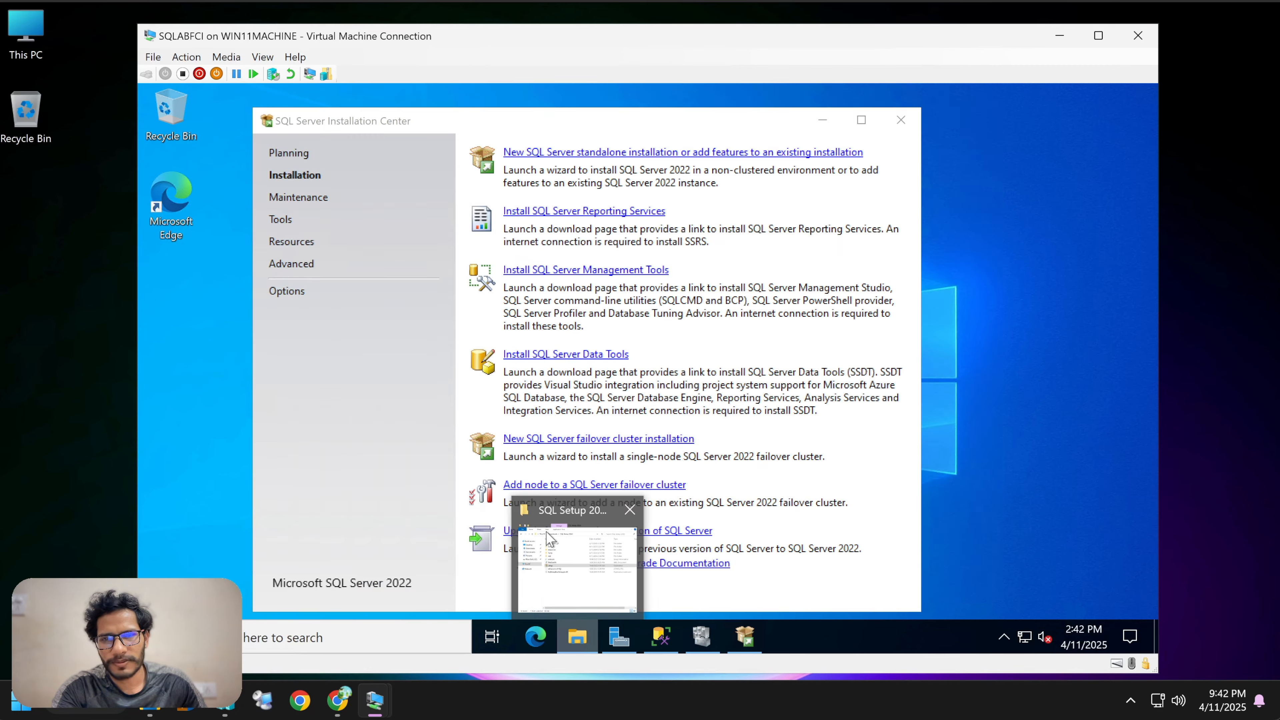
pyautogui.click(694, 633)
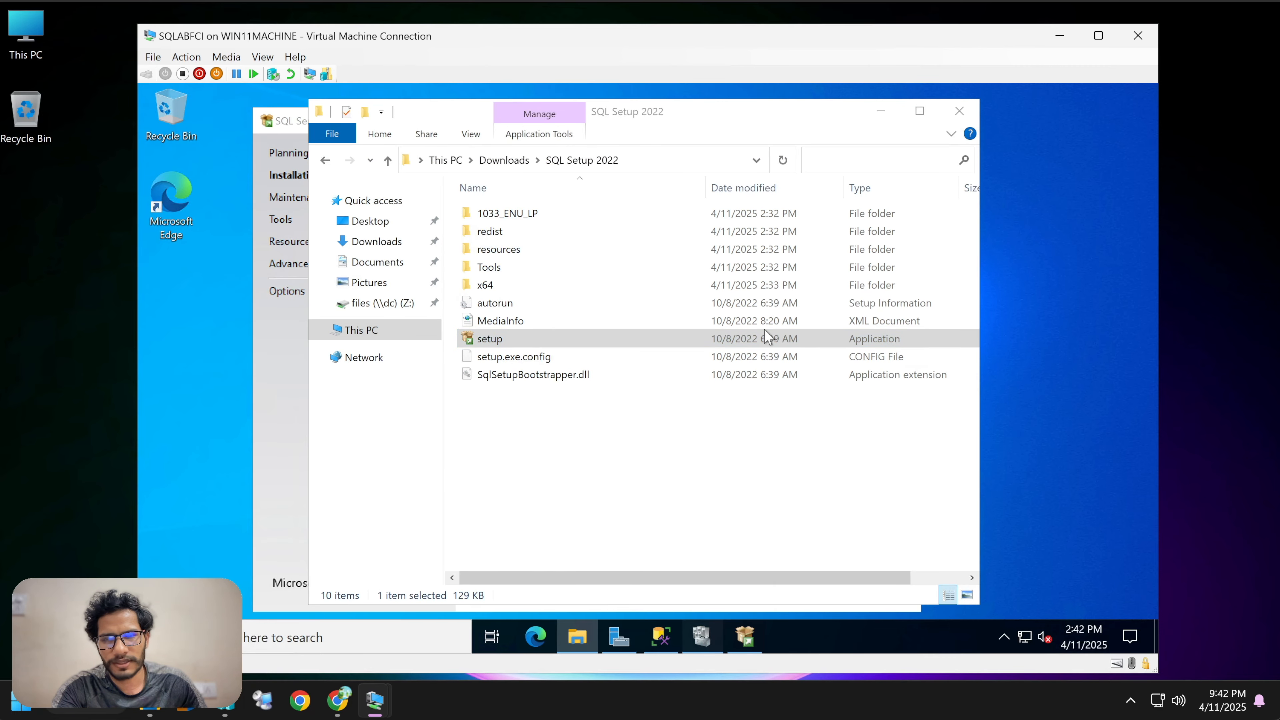
# - In SQL Server Management Studio, connect to the local server SQLBDB\SQLBNI with the server certificate trusted, and expand its Databases folder
pyautogui.click(655, 246)
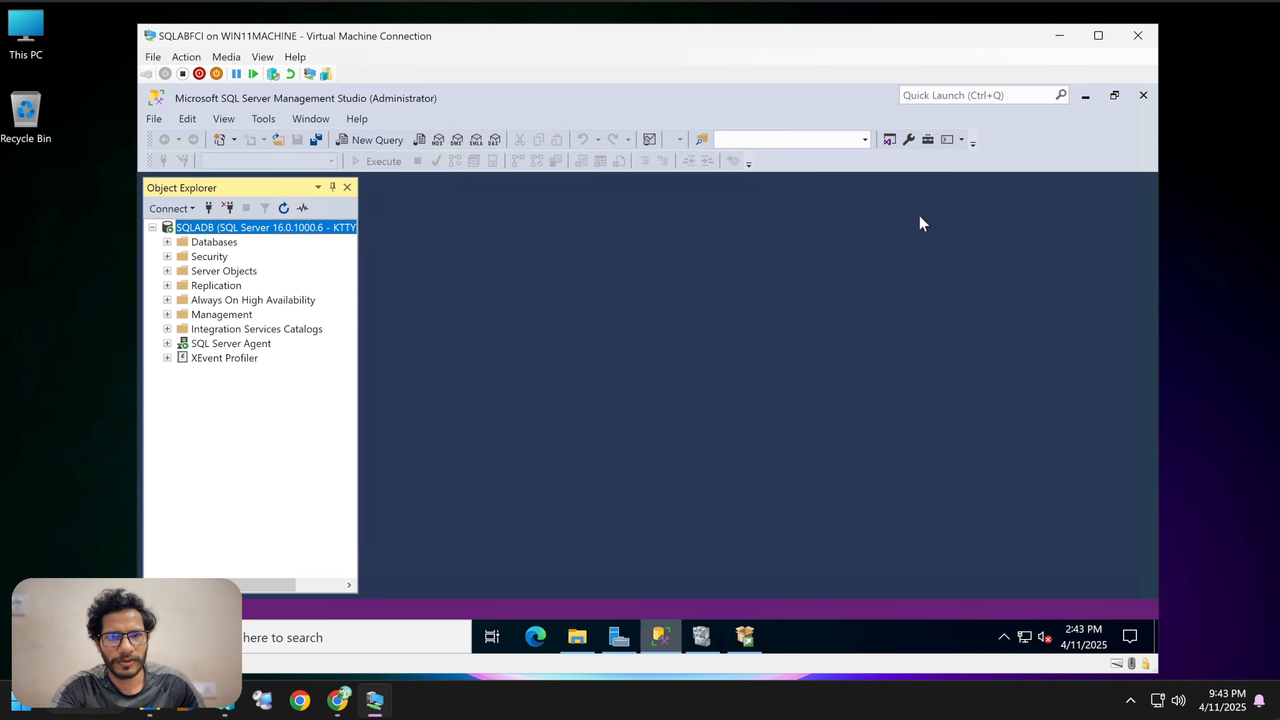
pyautogui.click(153, 228)
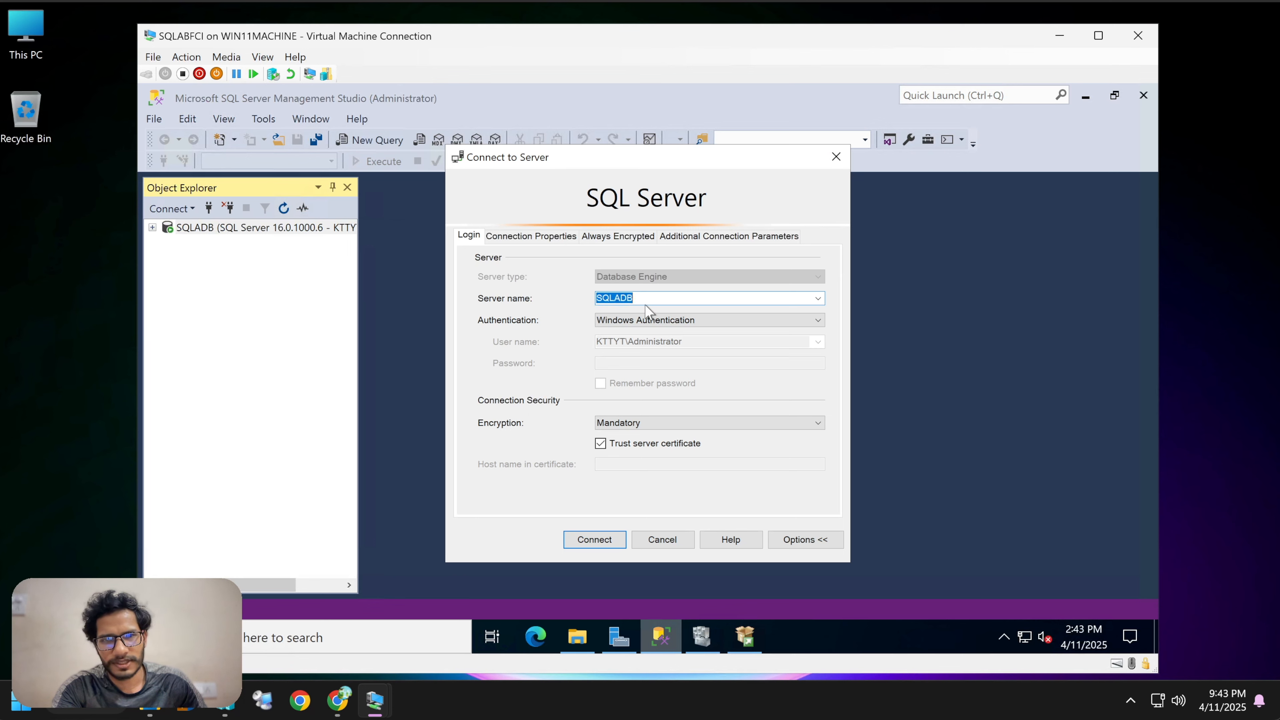
pyautogui.click(820, 301)
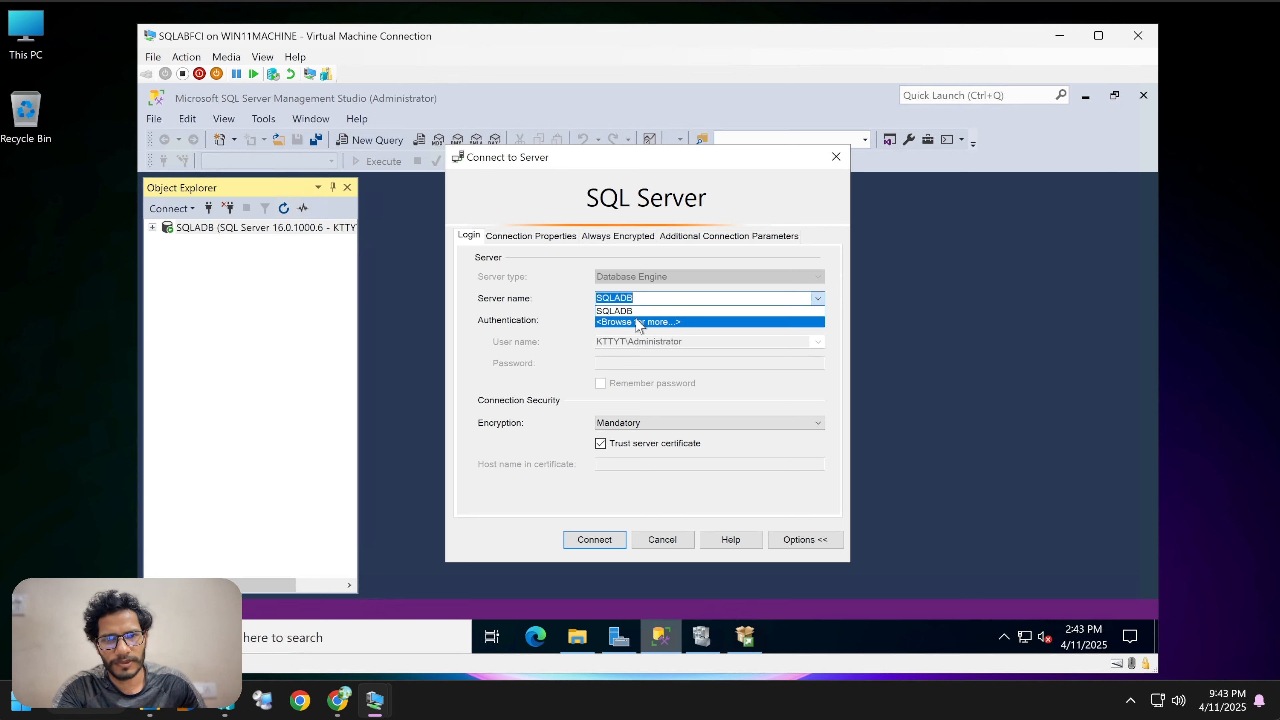
pyautogui.click(637, 322)
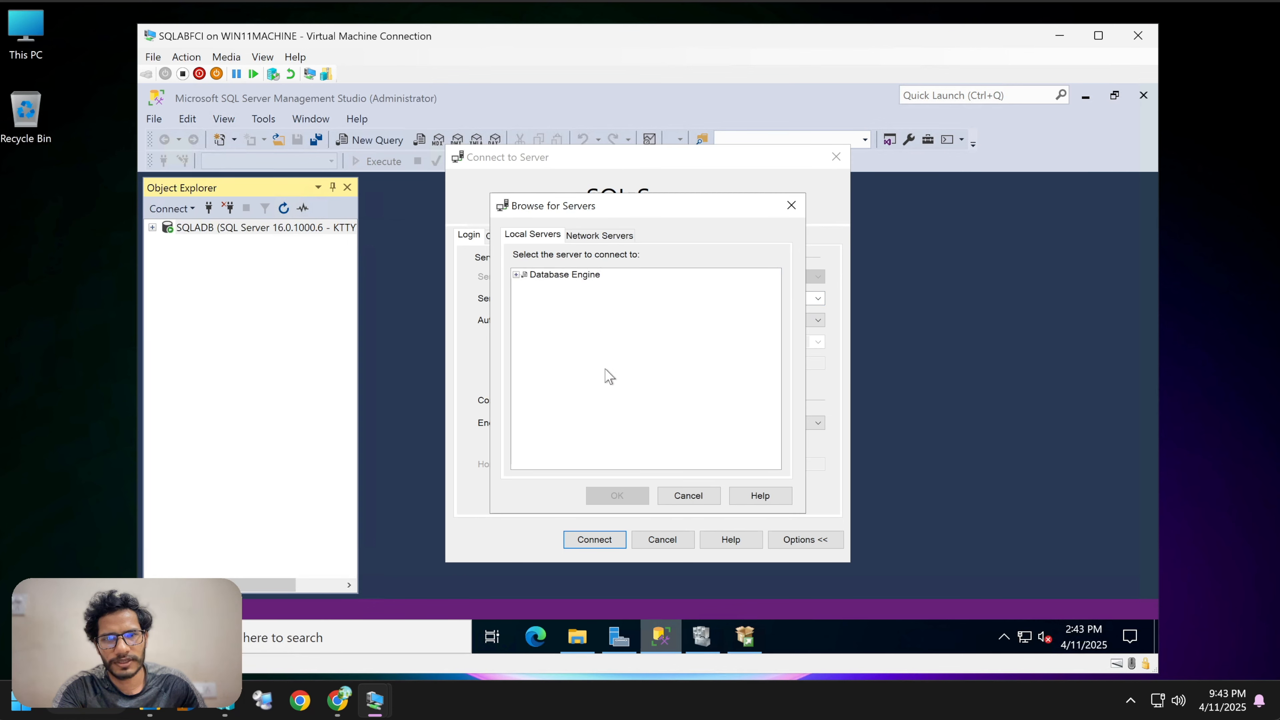
pyautogui.click(521, 278)
pyautogui.click(516, 275)
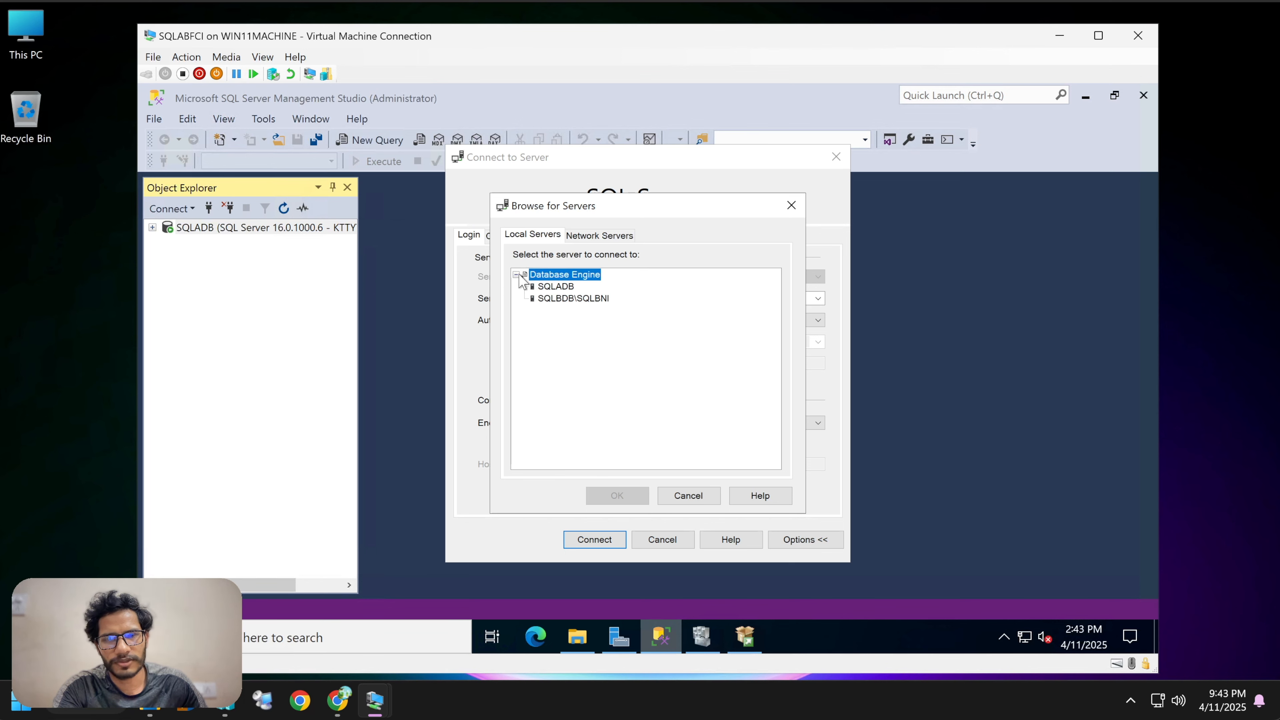
pyautogui.click(564, 298)
pyautogui.click(616, 495)
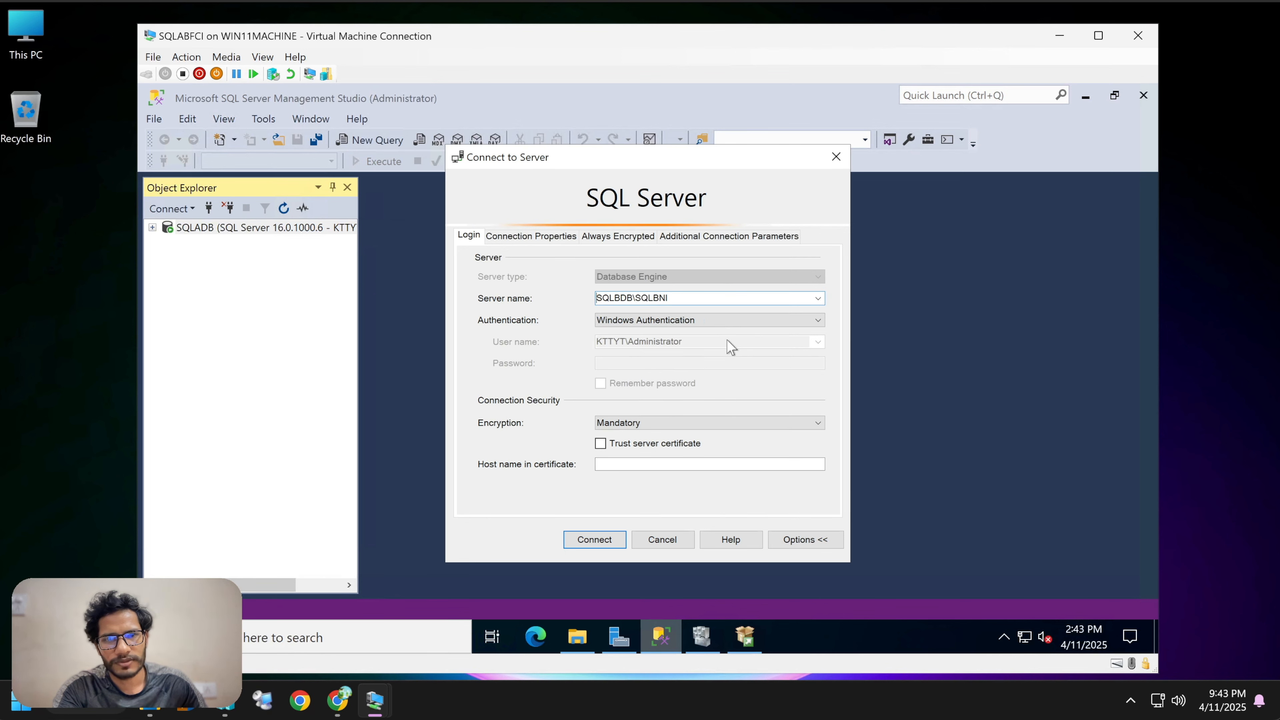
pyautogui.click(601, 443)
pyautogui.click(607, 540)
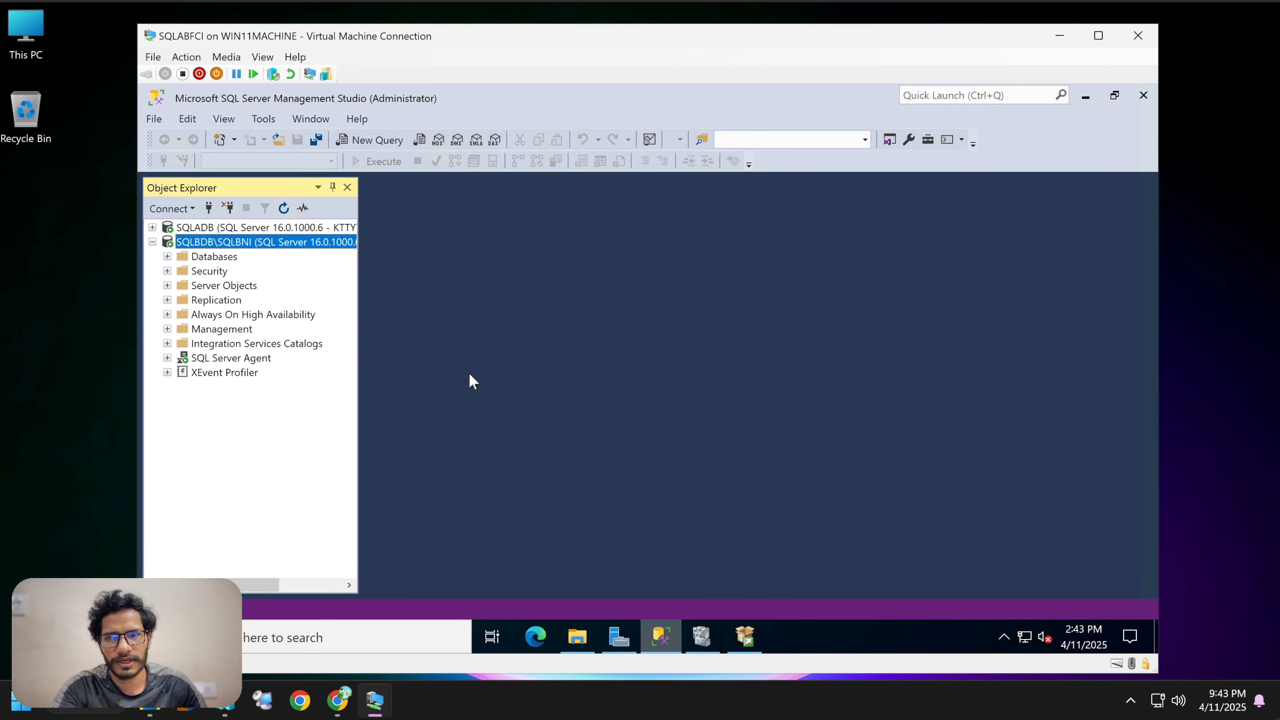
pyautogui.click(167, 256)
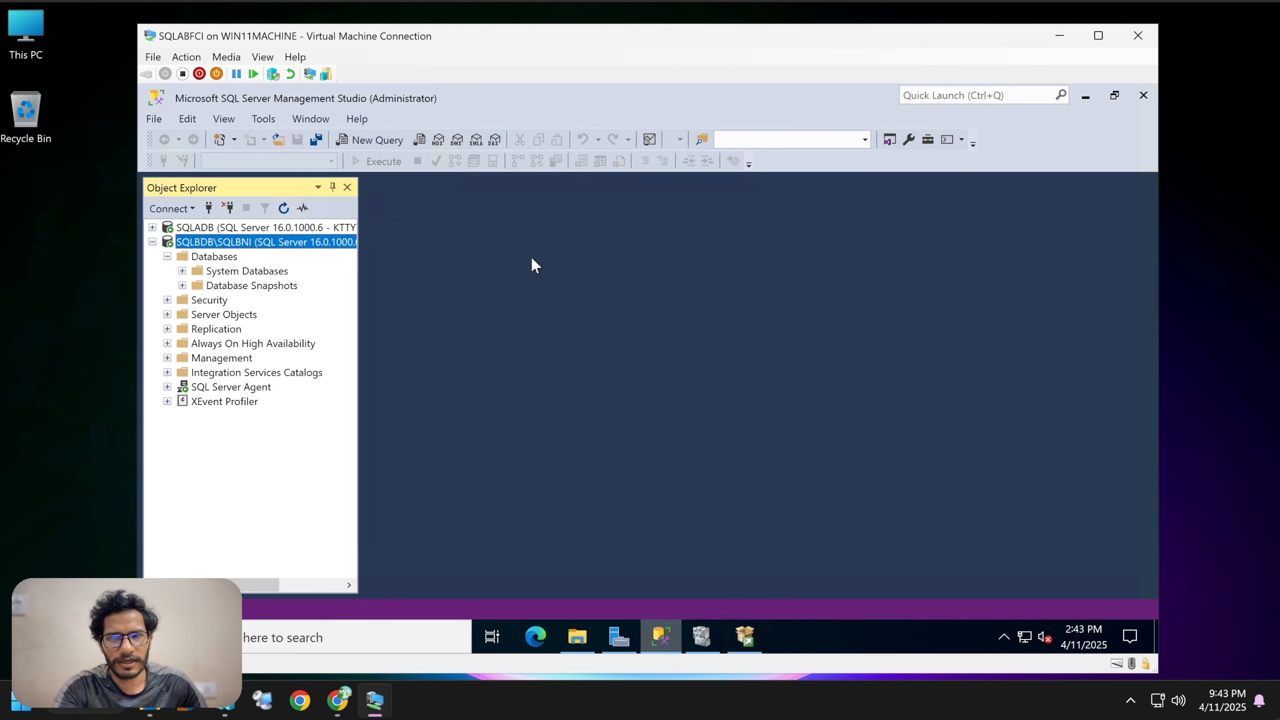
# - In Failover Cluster Manager, check the status and owner node of the SQL Server (SQLBNI) role
pyautogui.click(703, 634)
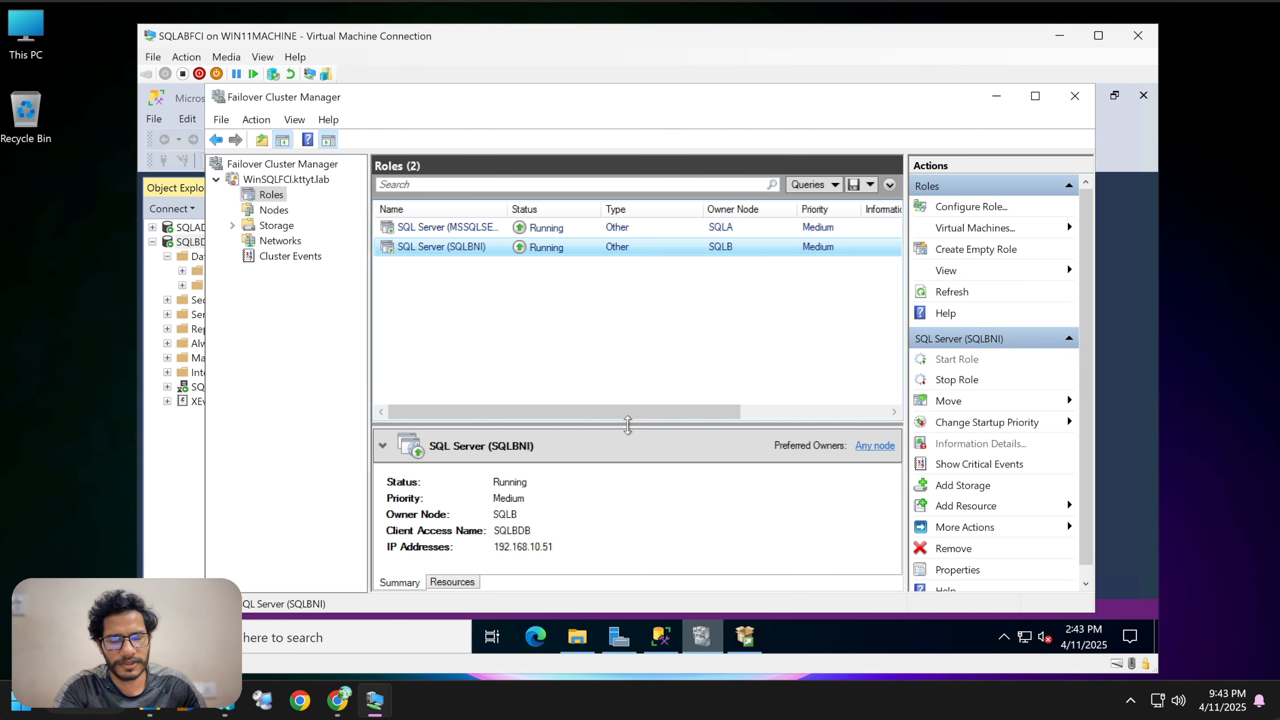
pyautogui.moveTo(631, 425); pyautogui.dragTo(633, 363)
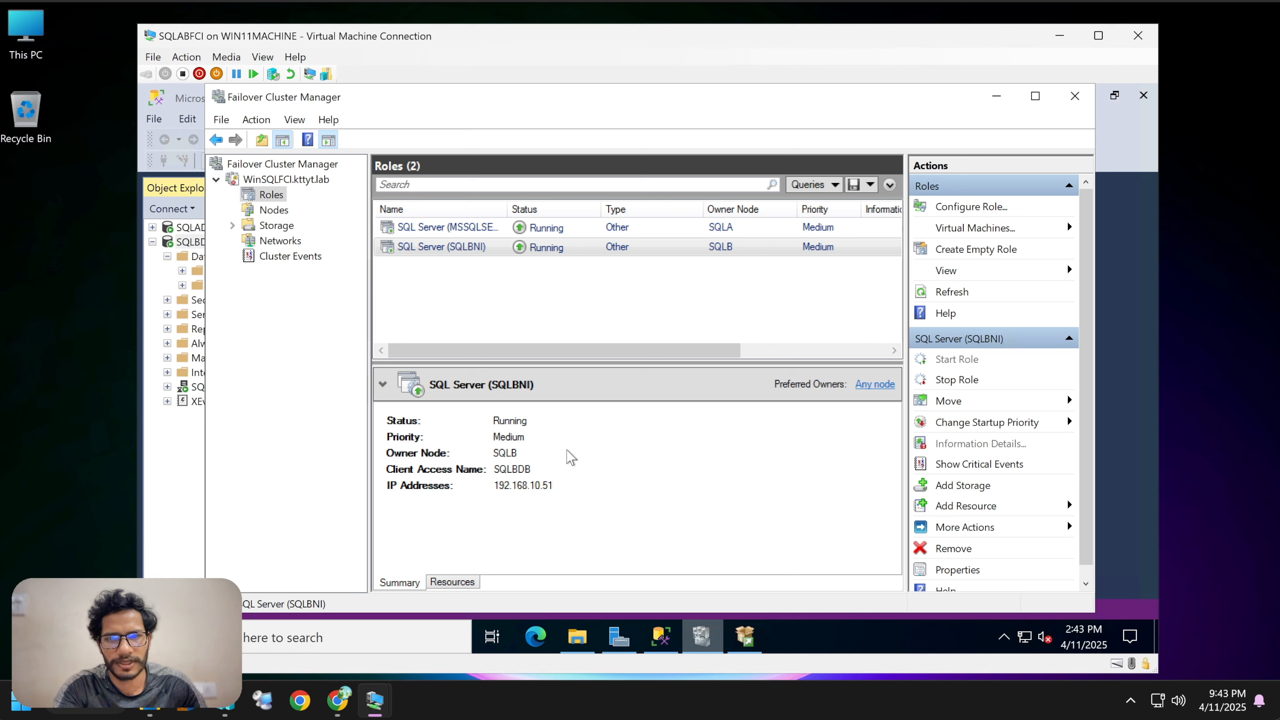
pyautogui.click(615, 247)
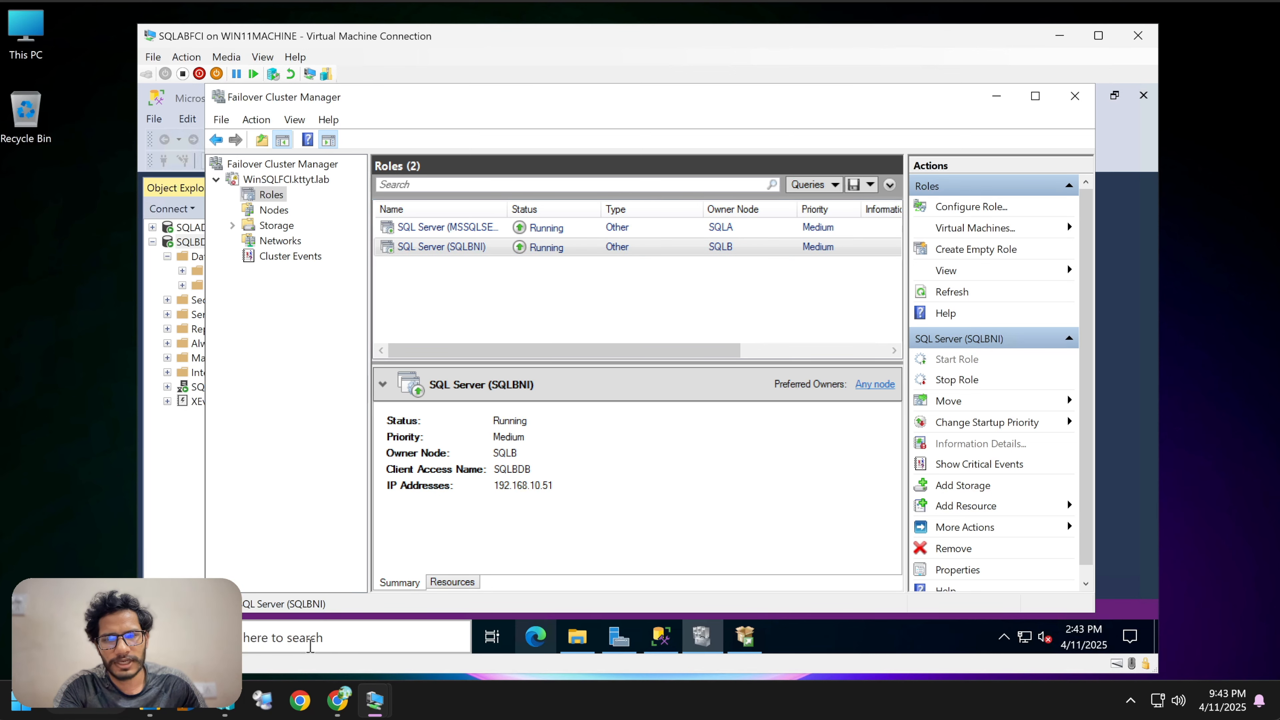
# - Open SQL Server Configuration Manager and check the states of the SQL Server and Agent services for SQLBNI on this node
pyautogui.click(299, 650)
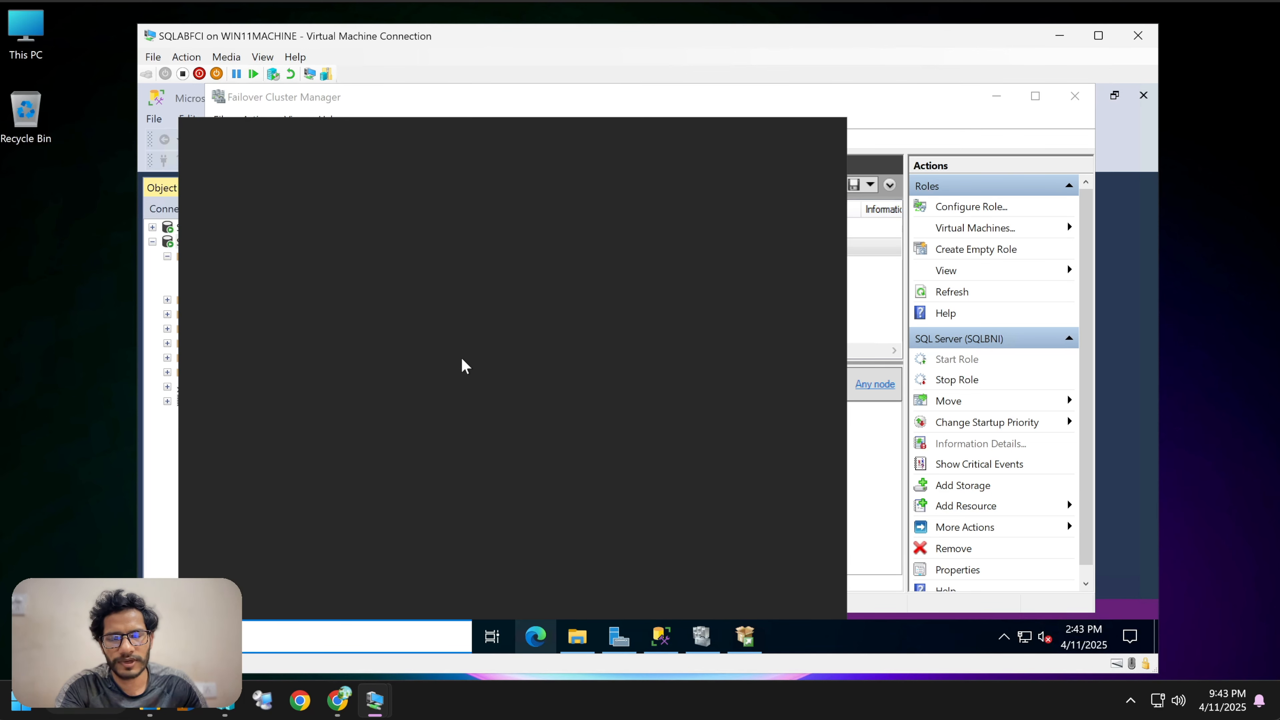
pyautogui.write('config')
pyautogui.click(379, 216)
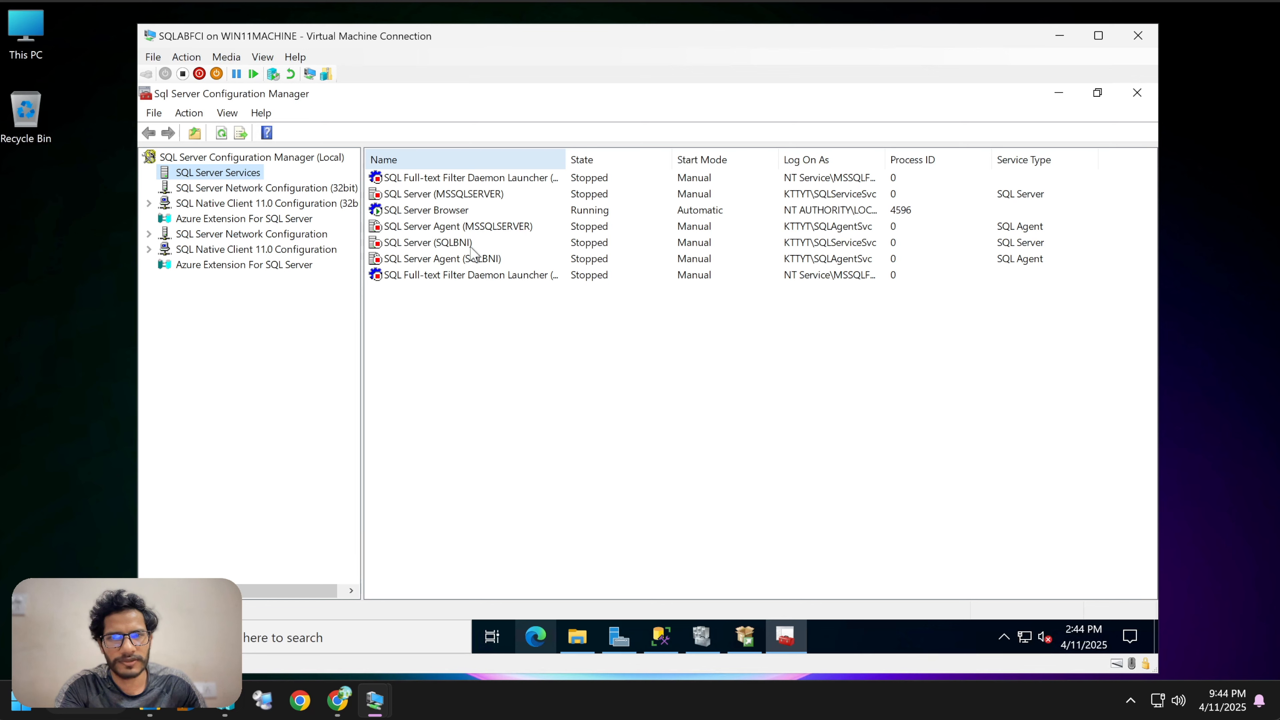
pyautogui.click(456, 230)
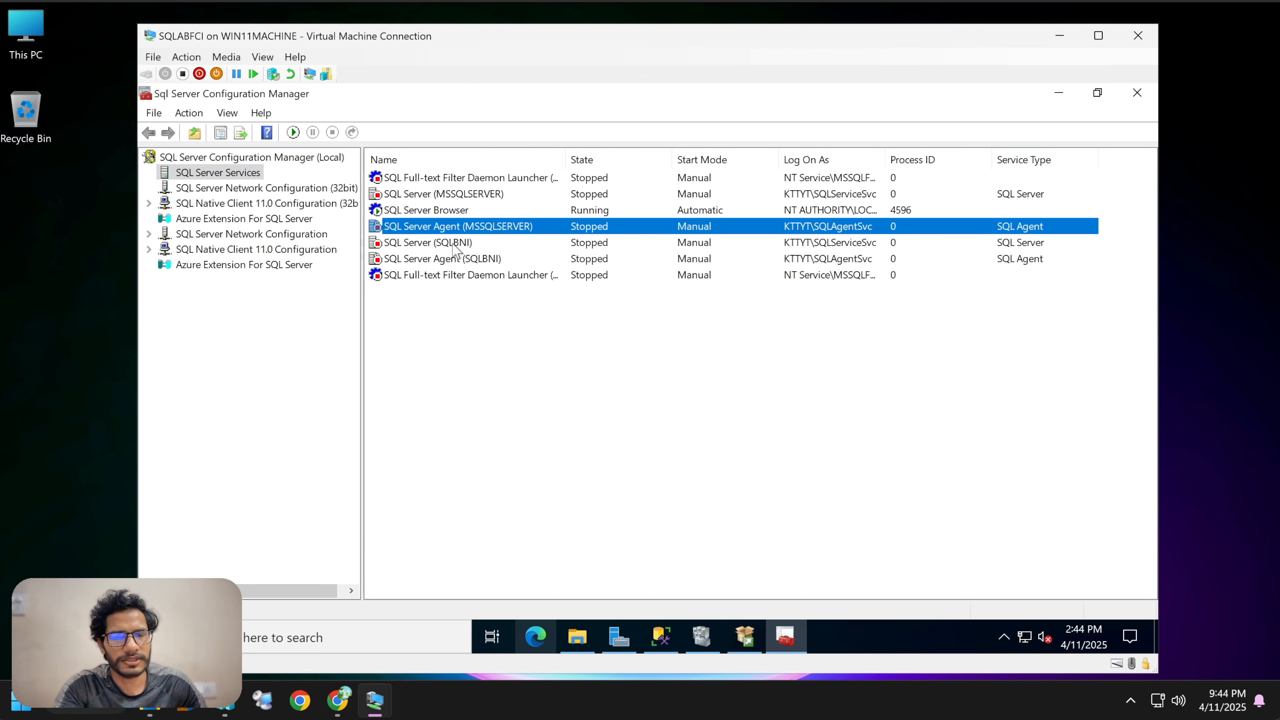
pyautogui.click(453, 243)
pyautogui.click(459, 254)
pyautogui.click(457, 244)
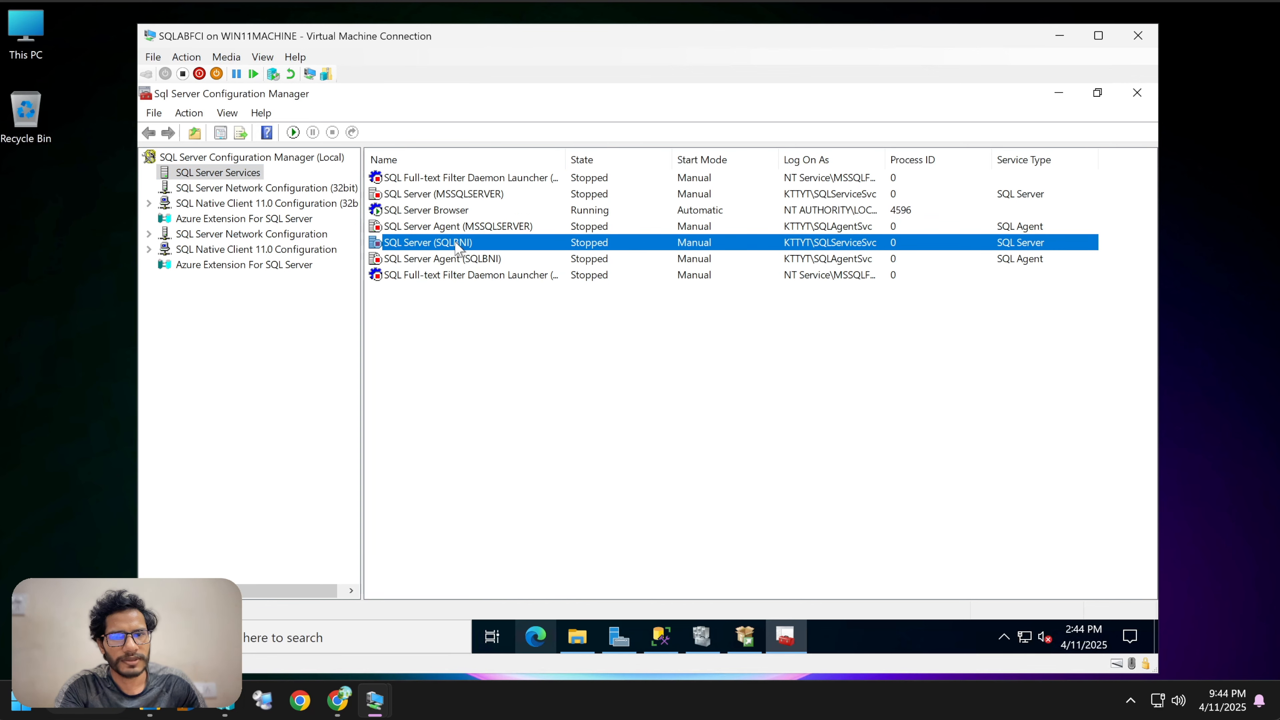
pyautogui.click(469, 259)
pyautogui.click(459, 239)
# - In Failover Cluster Manager, move the SQL Server (SQLBNI) role to the selected node SQLABFCI and check its owner node
pyautogui.click(701, 635)
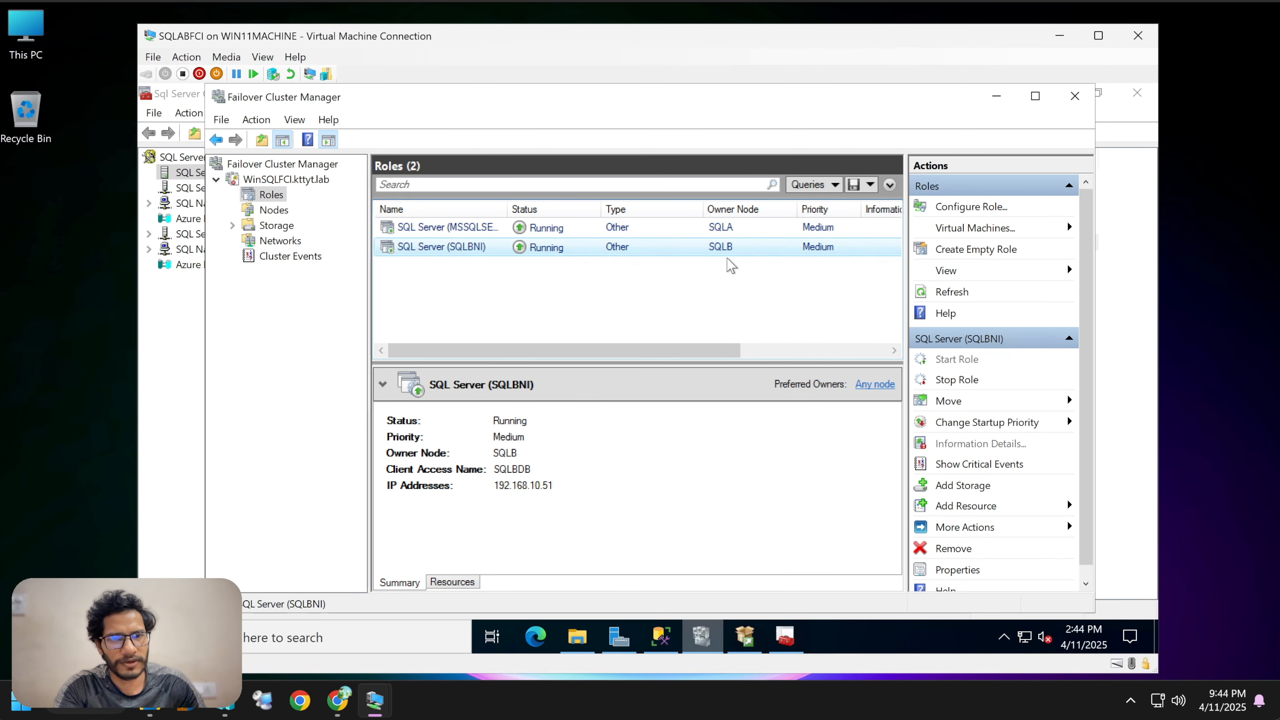
pyautogui.rightClick(637, 247)
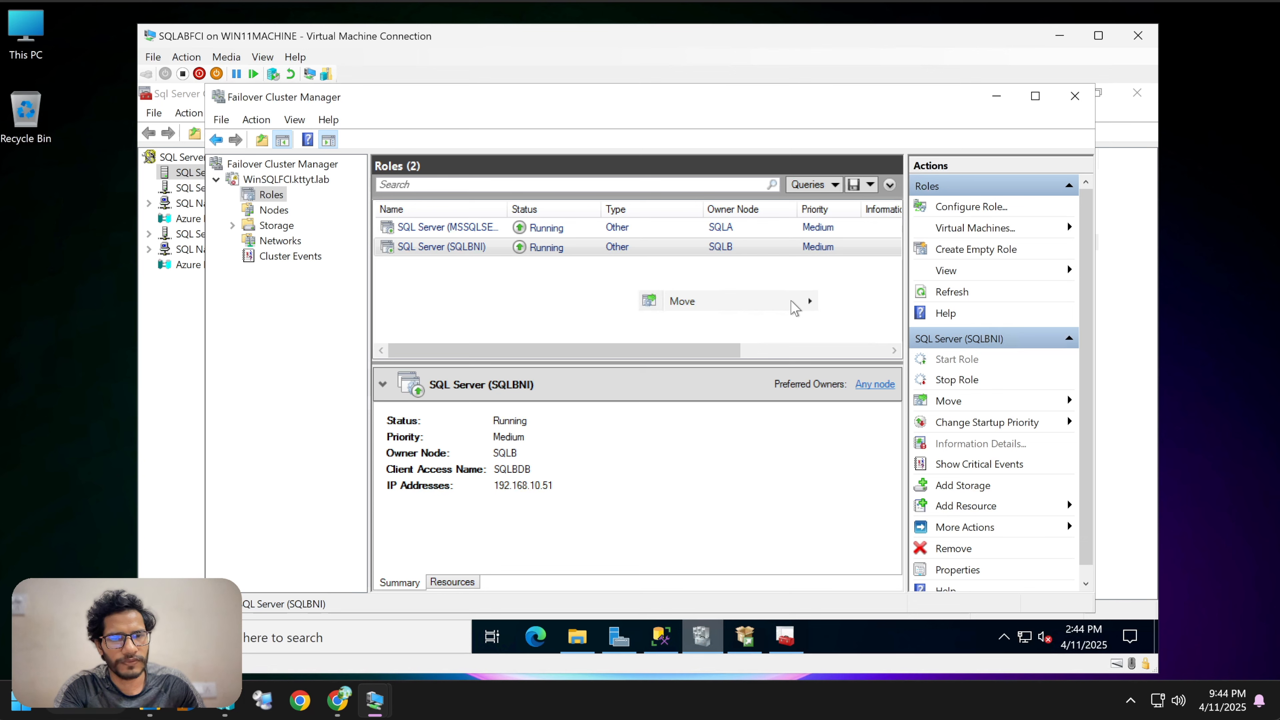
pyautogui.click(950, 401)
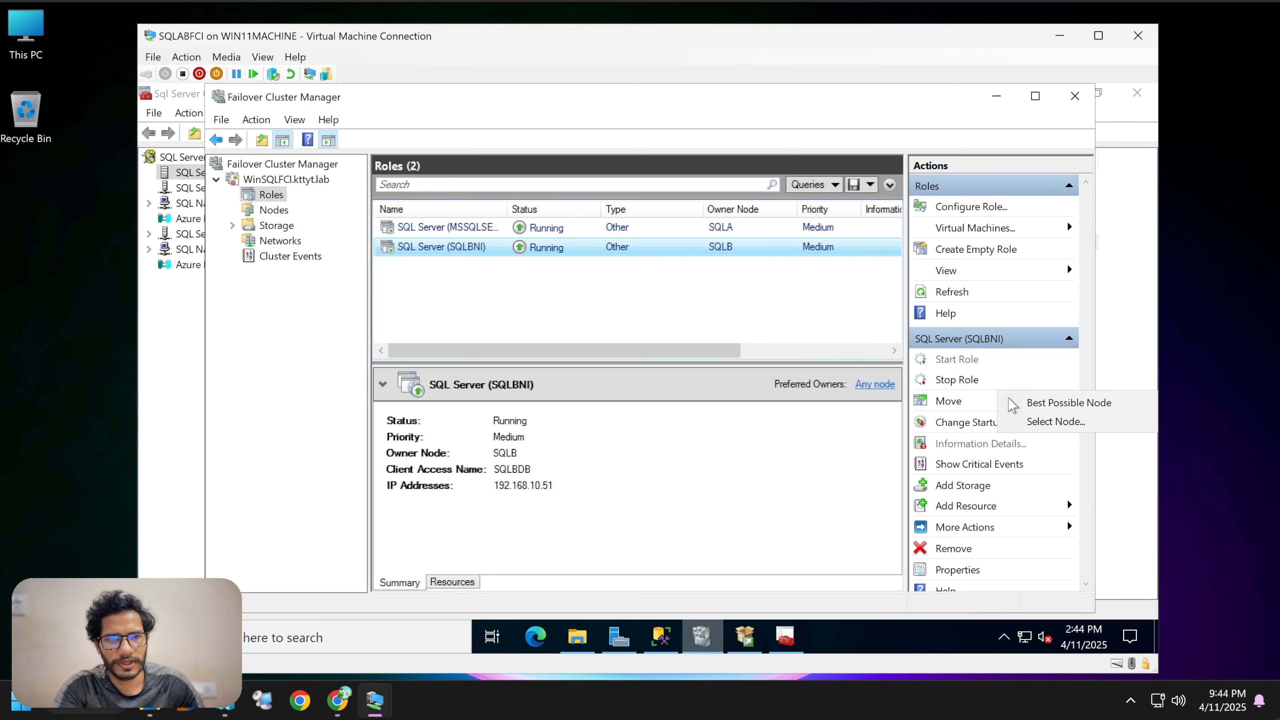
pyautogui.click(1050, 422)
pyautogui.moveTo(574, 164); pyautogui.dragTo(680, 180)
pyautogui.click(679, 413)
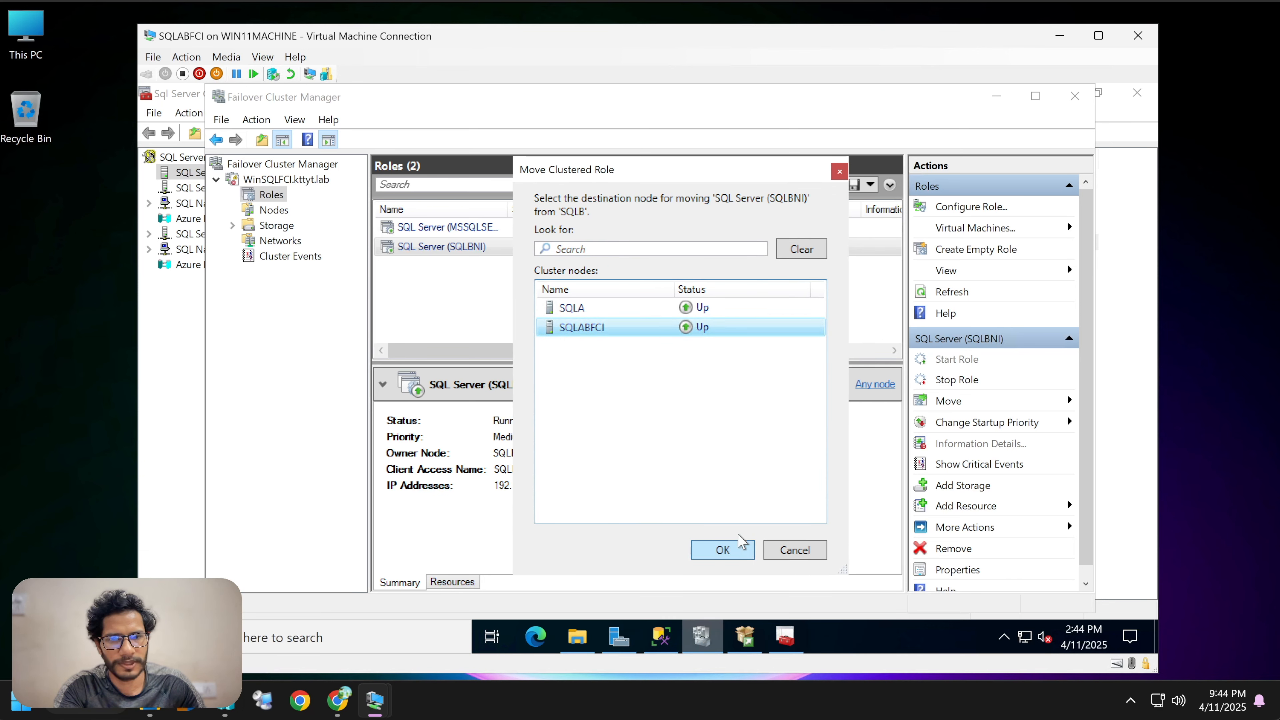
pyautogui.click(724, 555)
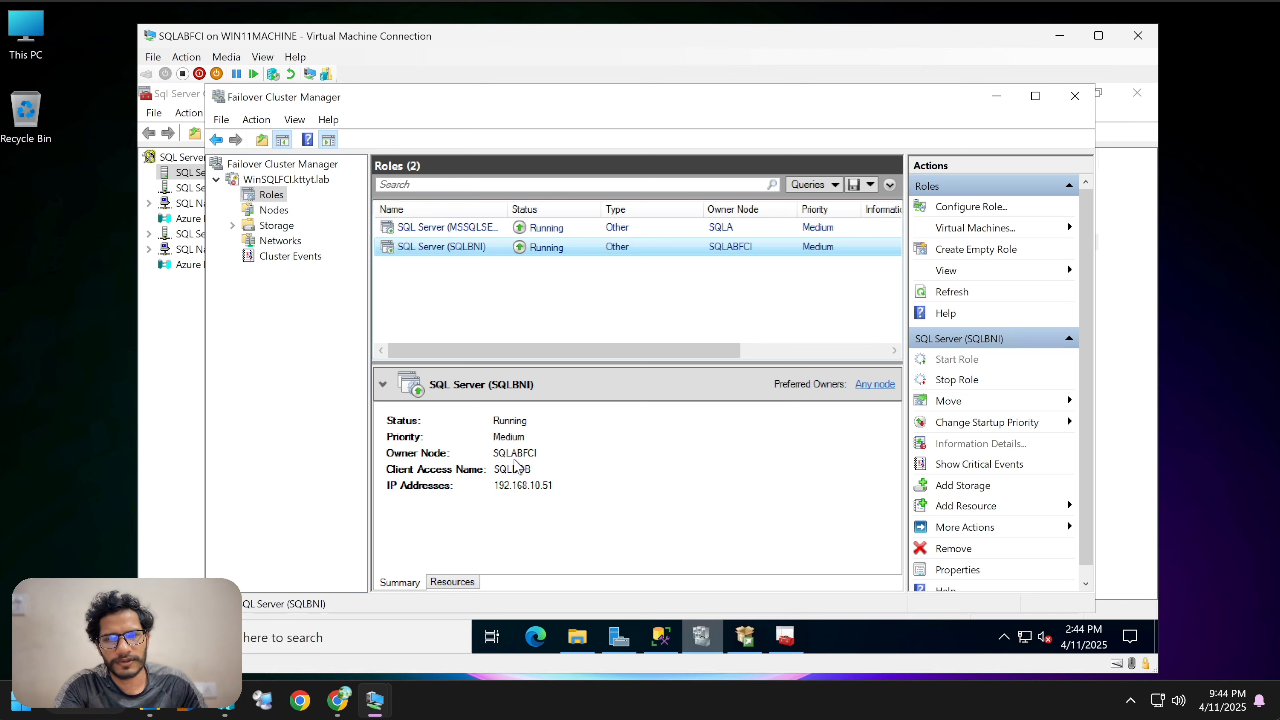
pyautogui.click(525, 453)
# - Refresh the services list in SQL Server Configuration Manager and check the states of the SQL Server and Agent services for SQLBNI
pyautogui.click(785, 636)
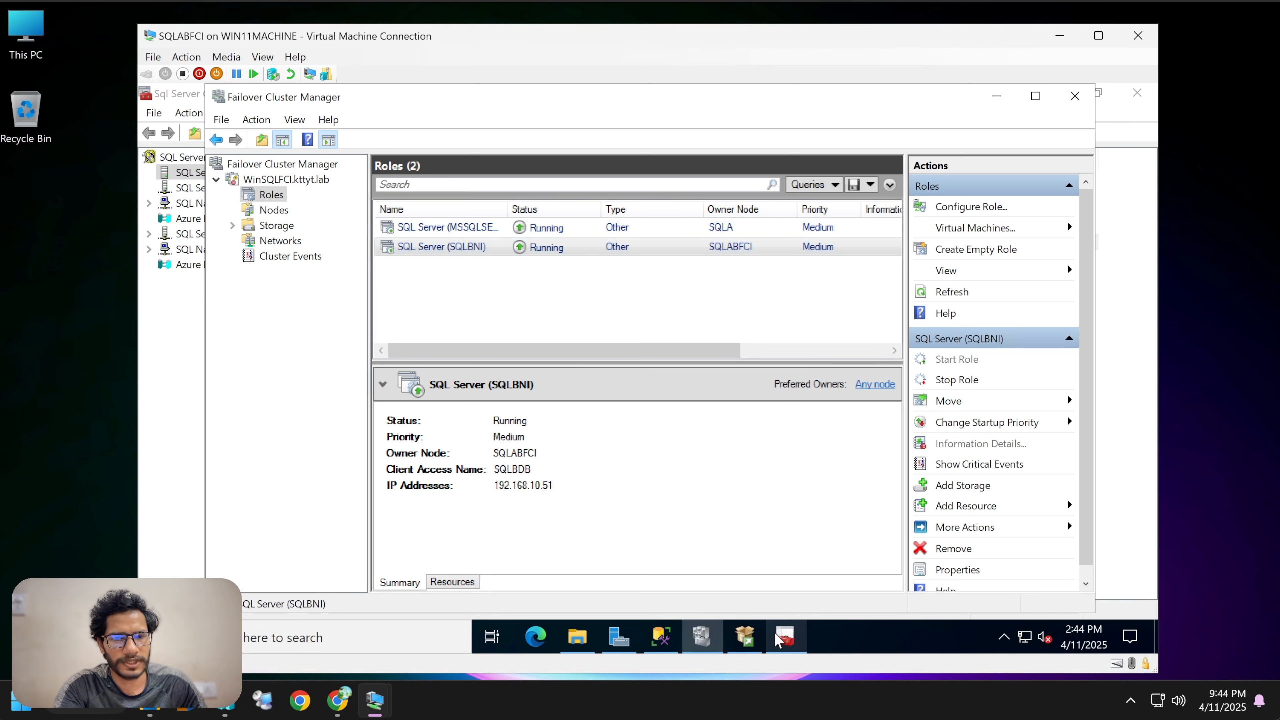
pyautogui.click(440, 333)
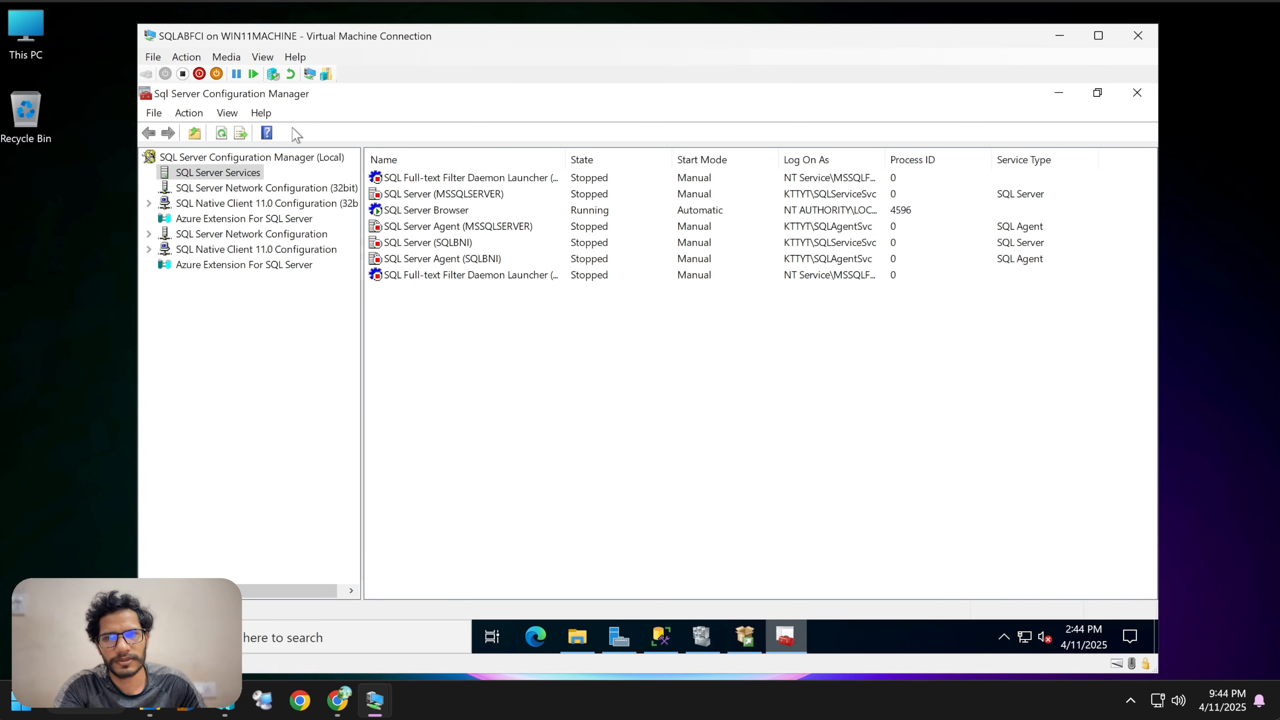
pyautogui.click(221, 131)
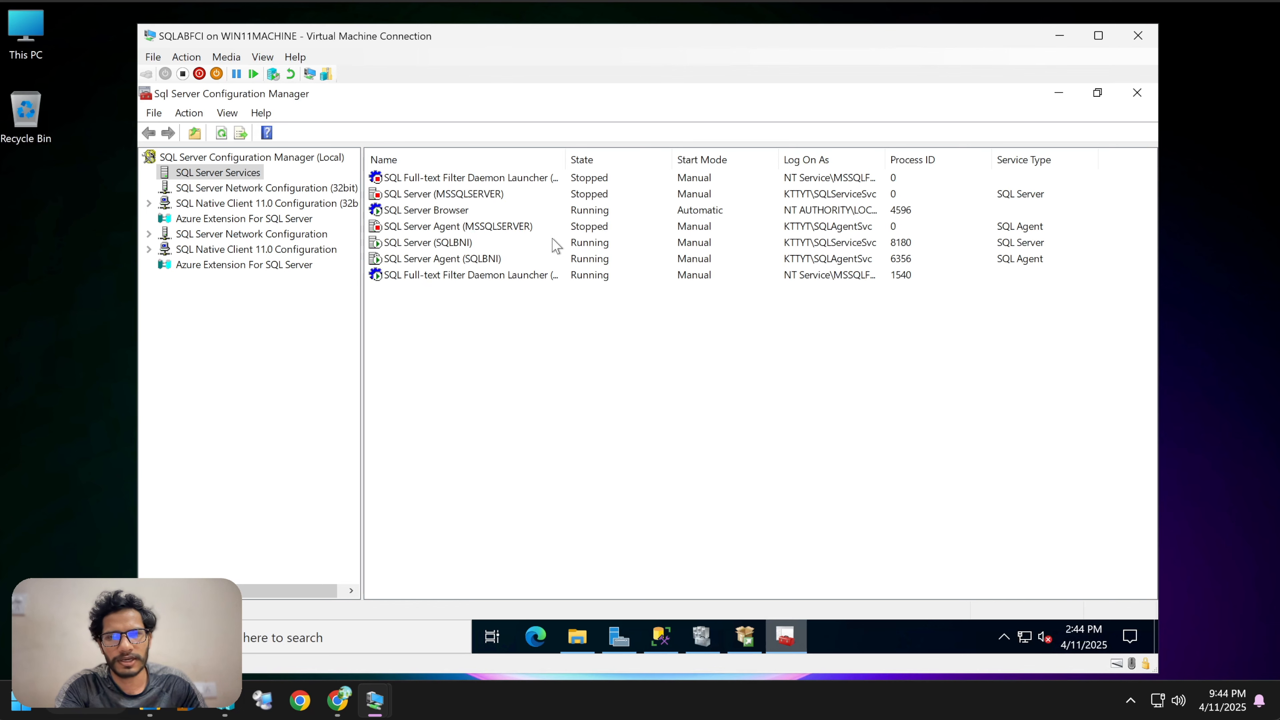
pyautogui.click(503, 244)
pyautogui.click(448, 260)
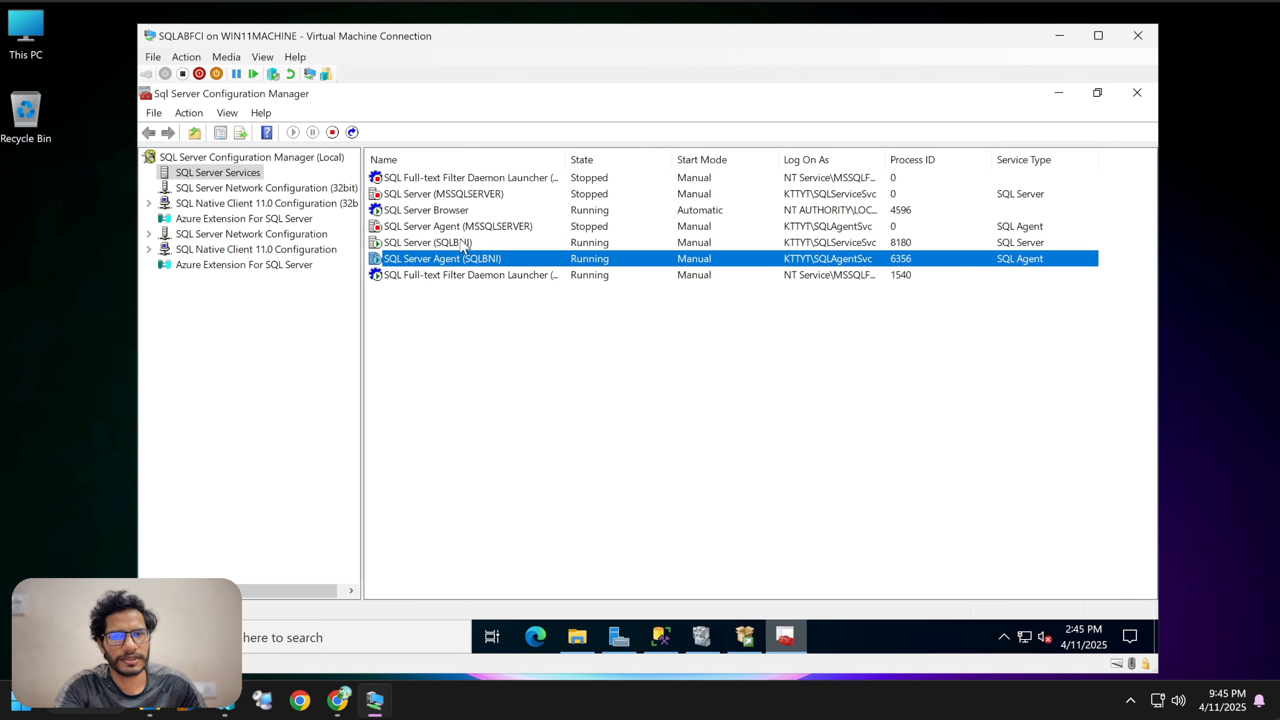
pyautogui.click(464, 246)
pyautogui.click(686, 351)
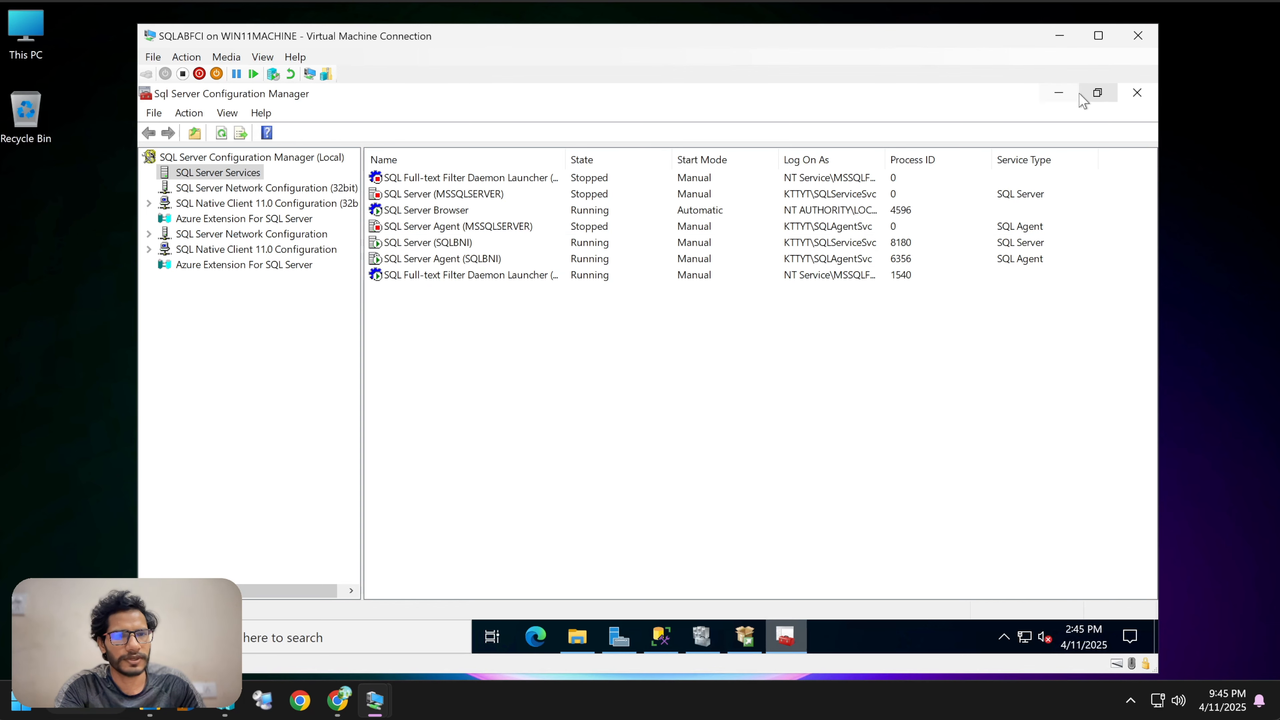
# - Switch to SQL Server Management Studio and refresh the SQLBDB\SQLBNI connection to check that the instance responds
pyautogui.click(786, 636)
pyautogui.click(660, 637)
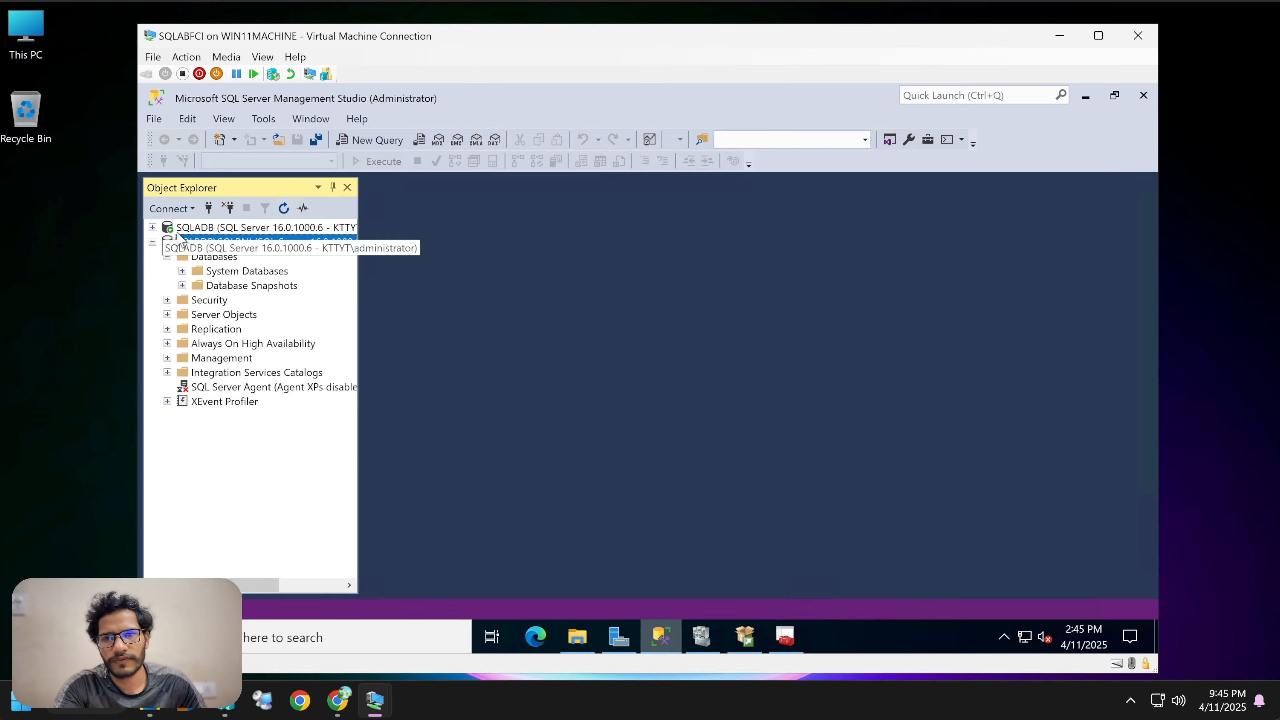
pyautogui.click(285, 208)
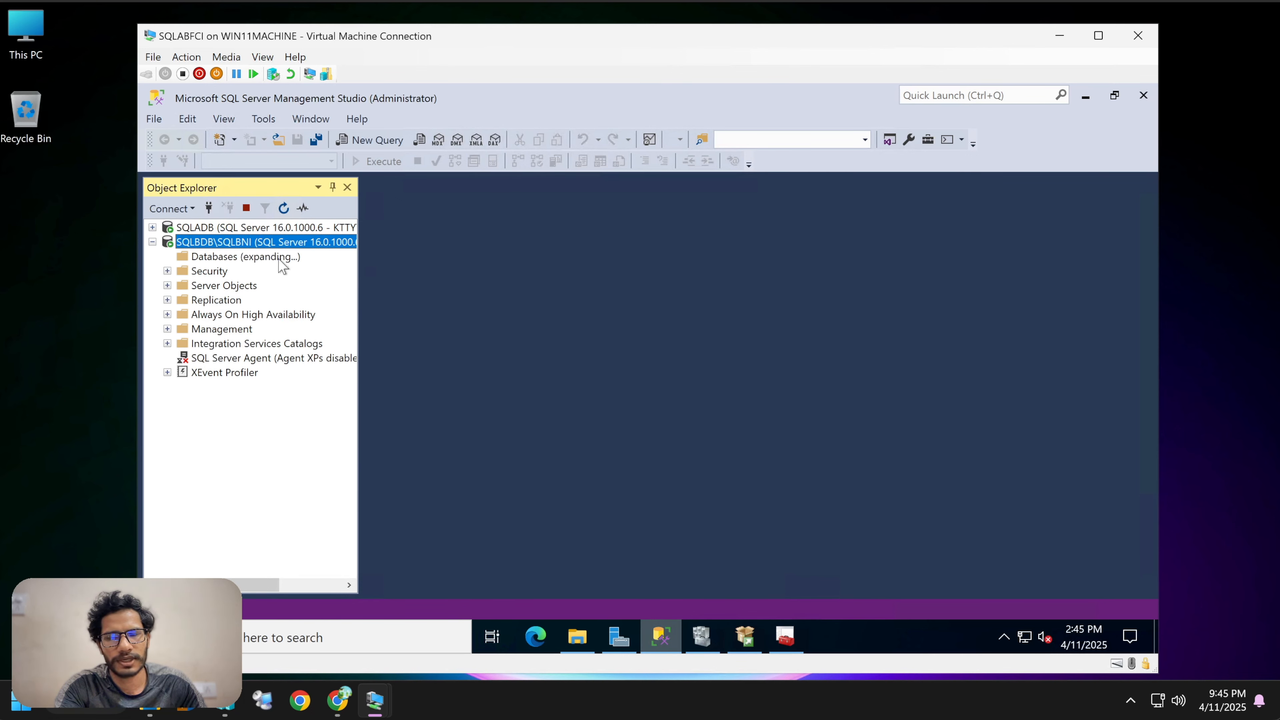
# - Minimize SQL Server Management Studio and close the SQL Setup 2022 folder and the SQL Server Installation Center
pyautogui.click(1085, 96)
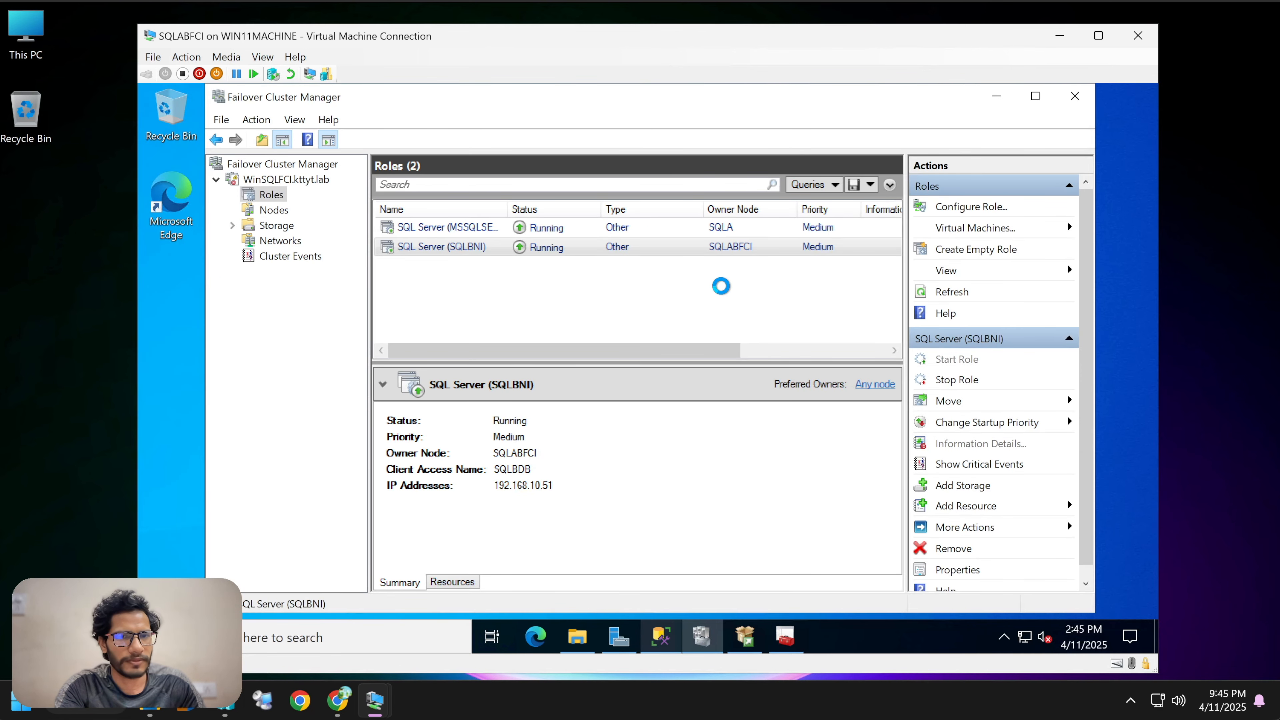
pyautogui.click(958, 112)
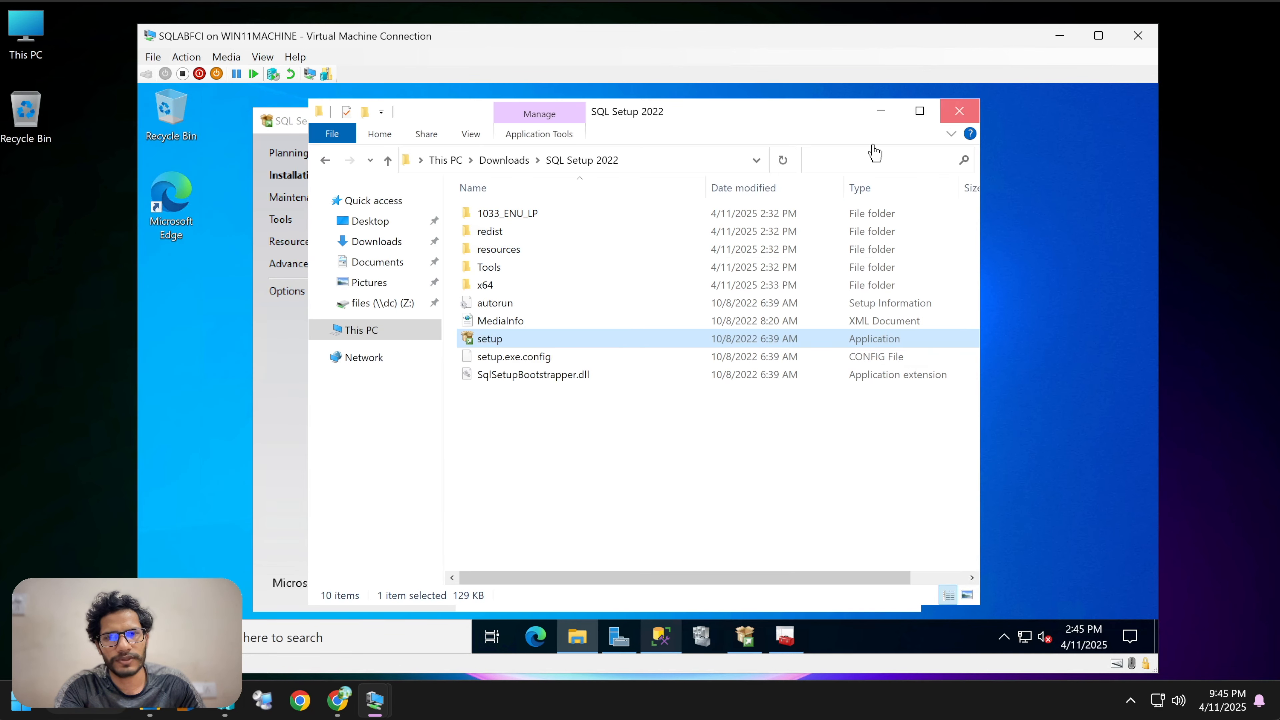
pyautogui.click(905, 123)
# - Shut down the SQLABFCI virtual machine from within Windows to force a failover of the SQLBNI role
pyautogui.click(158, 637)
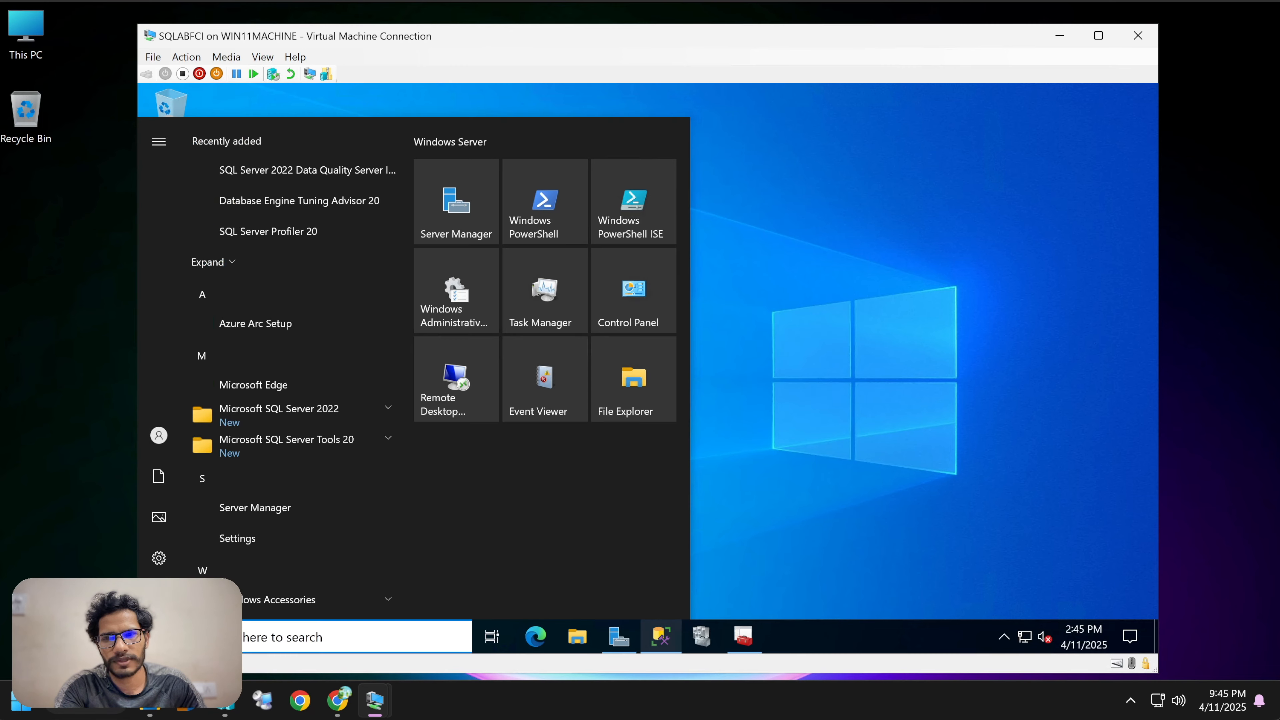
pyautogui.click(158, 598)
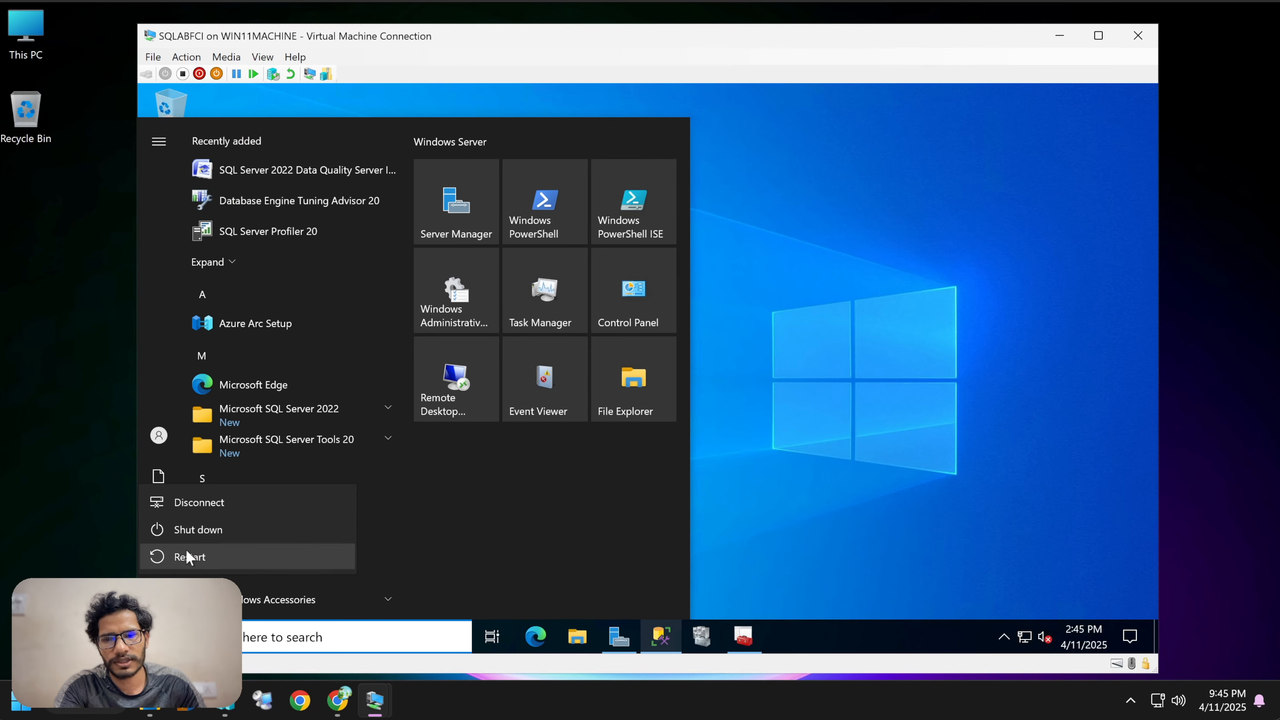
pyautogui.click(198, 529)
pyautogui.click(388, 550)
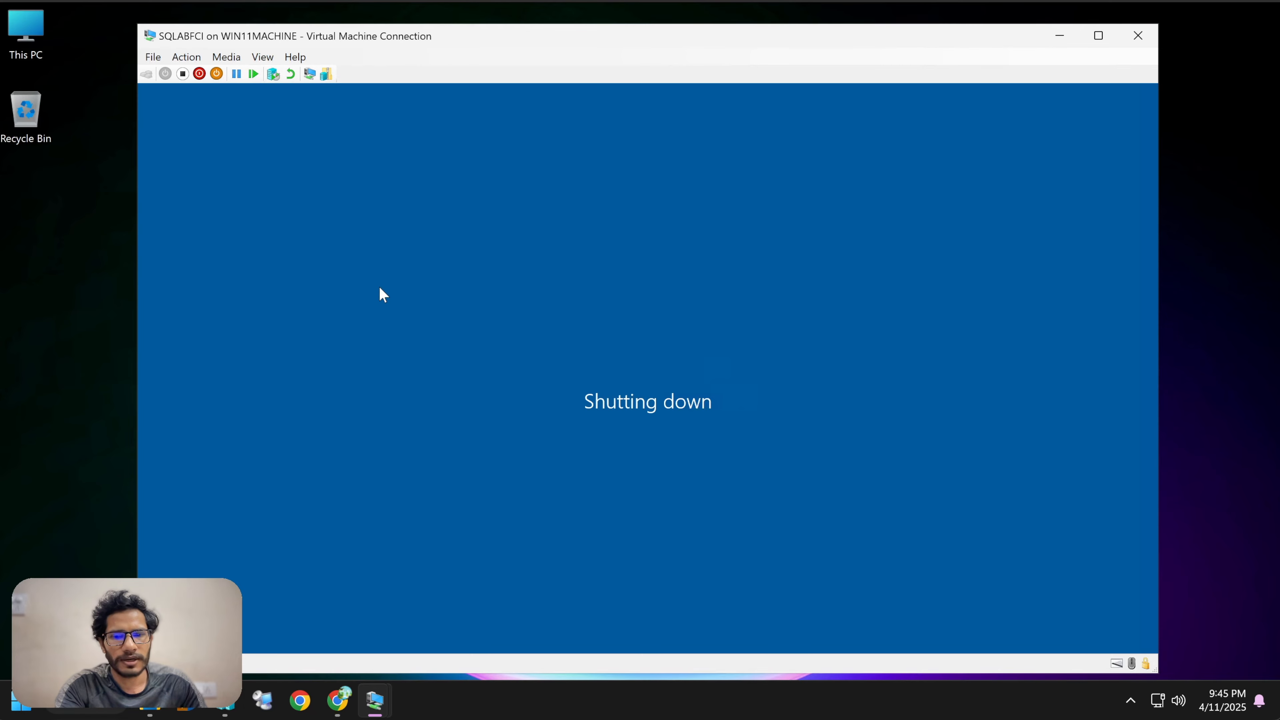
# - Switch to the SQLB virtual machine, close its SQL Server Installation Center, and check the SQLBNI role's owner in Failover Cluster Manager
pyautogui.moveTo(375, 706)
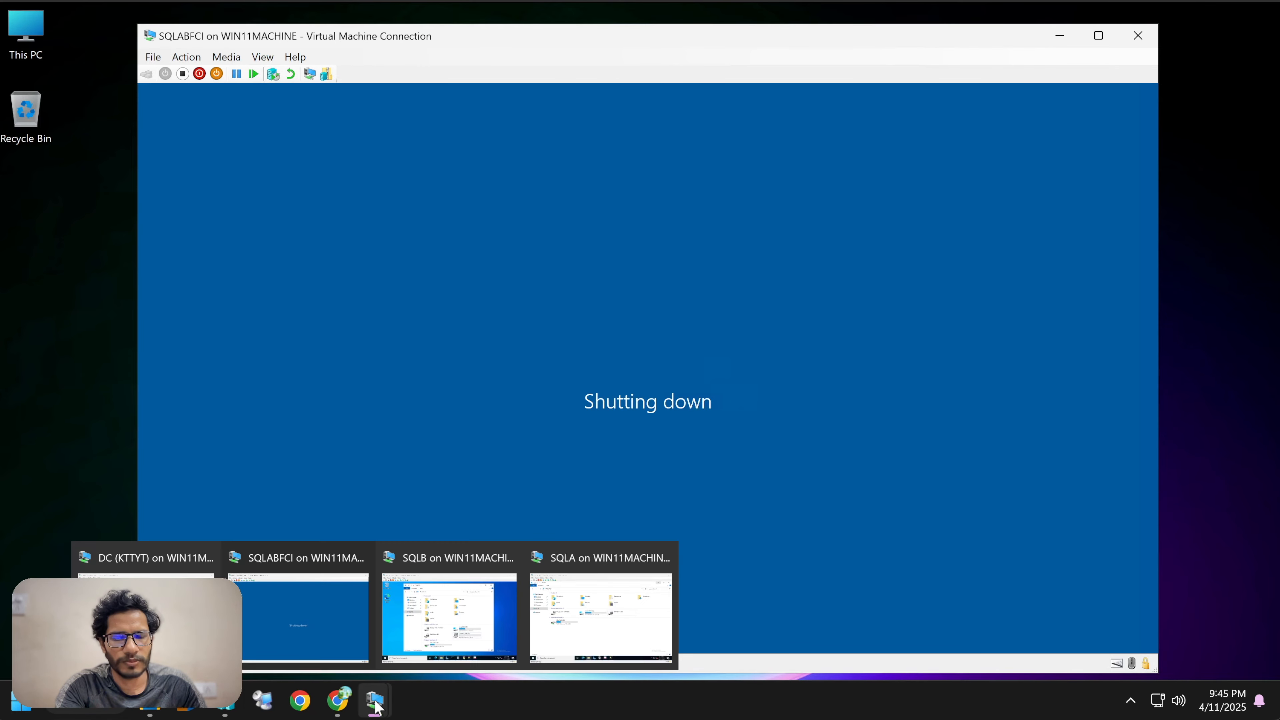
pyautogui.click(453, 603)
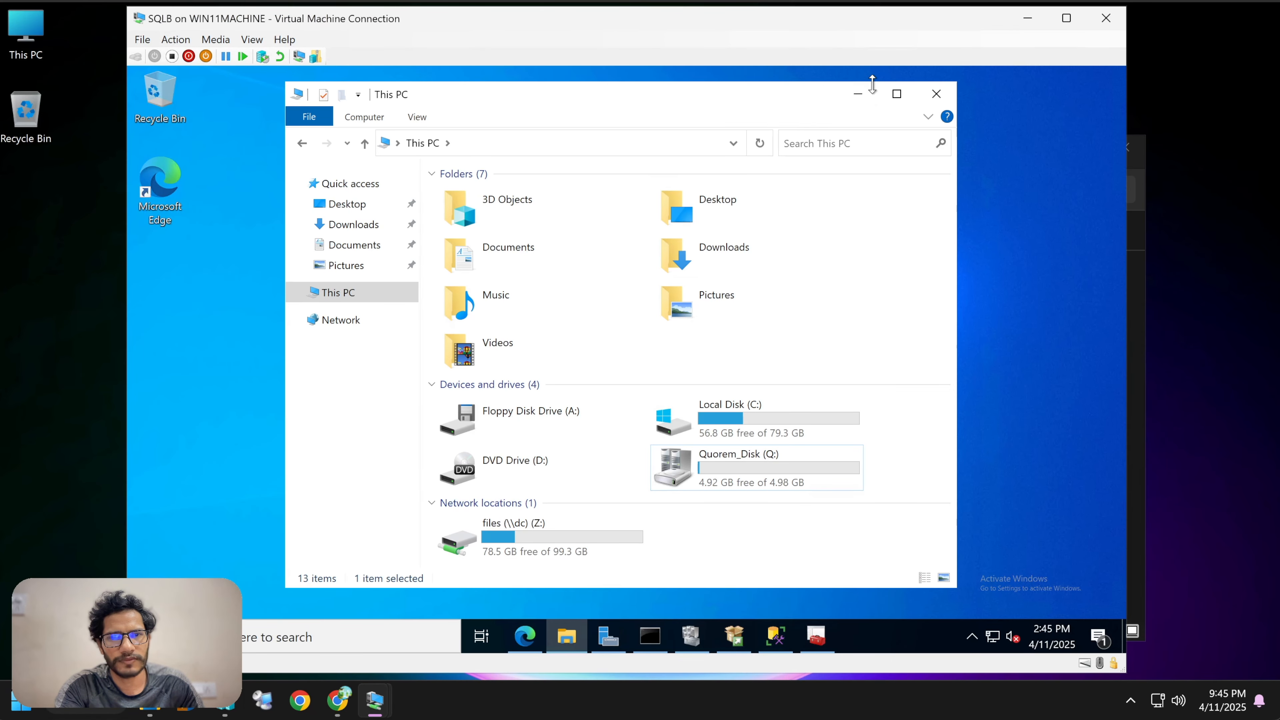
pyautogui.click(858, 94)
pyautogui.click(733, 635)
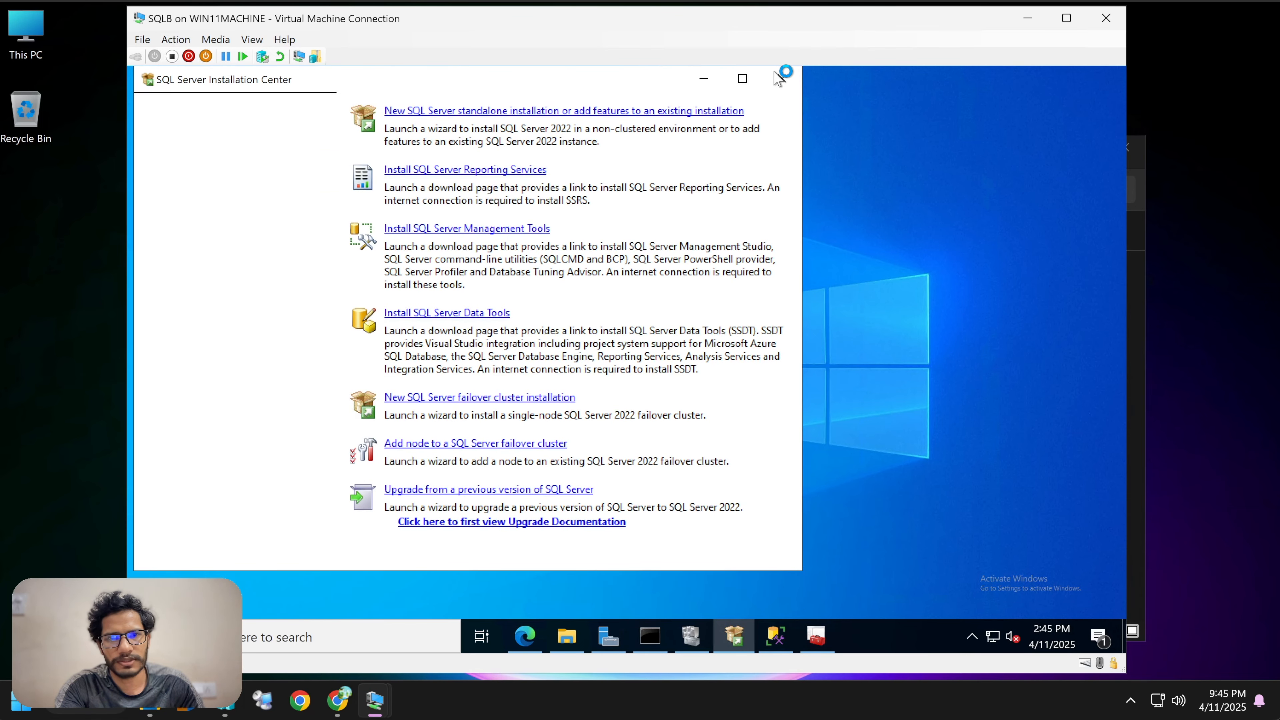
pyautogui.click(691, 636)
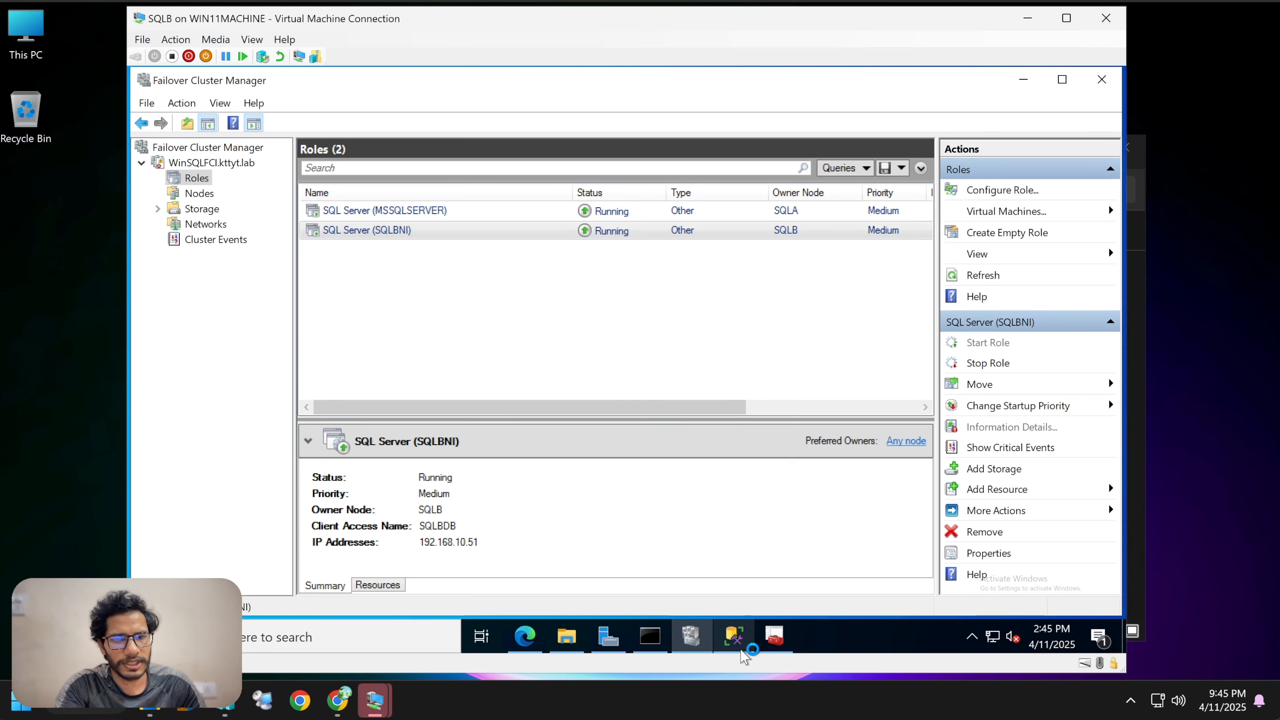
# - In SQL Server Management Studio on SQLB, refresh the SQLBDB\SQLBNI connection and inspect its Databases folder
pyautogui.click(734, 635)
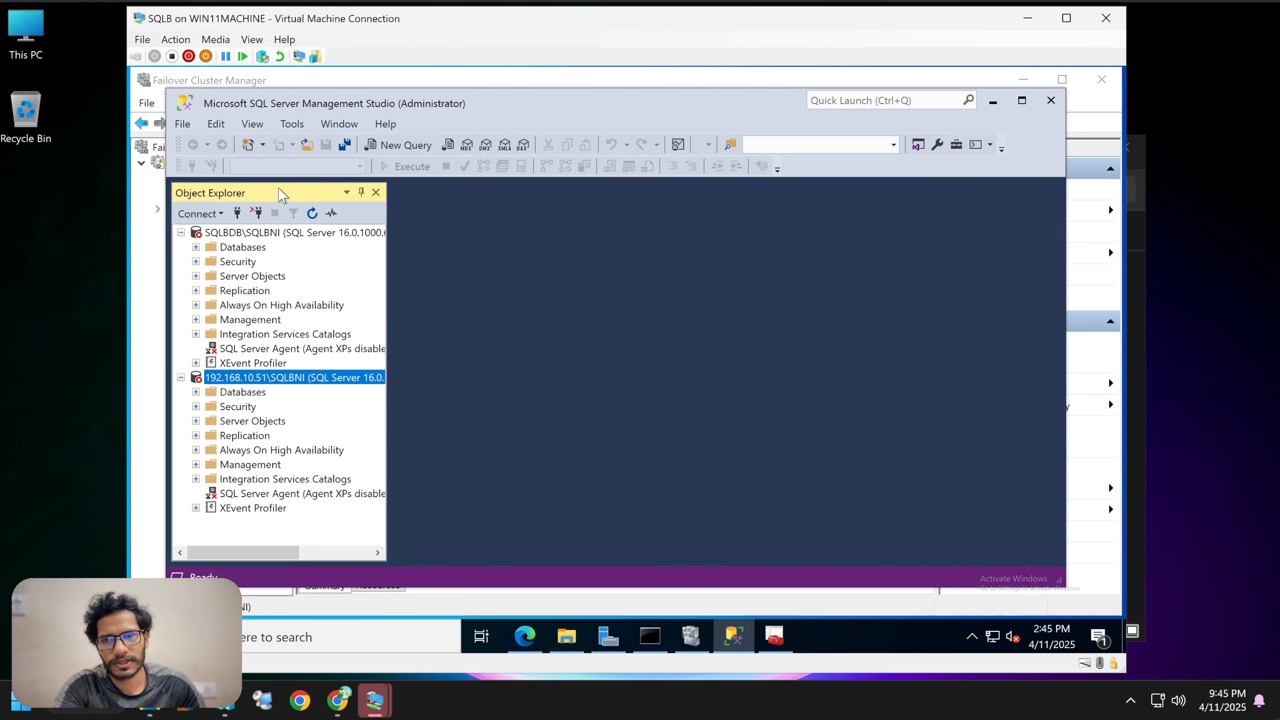
pyautogui.click(260, 233)
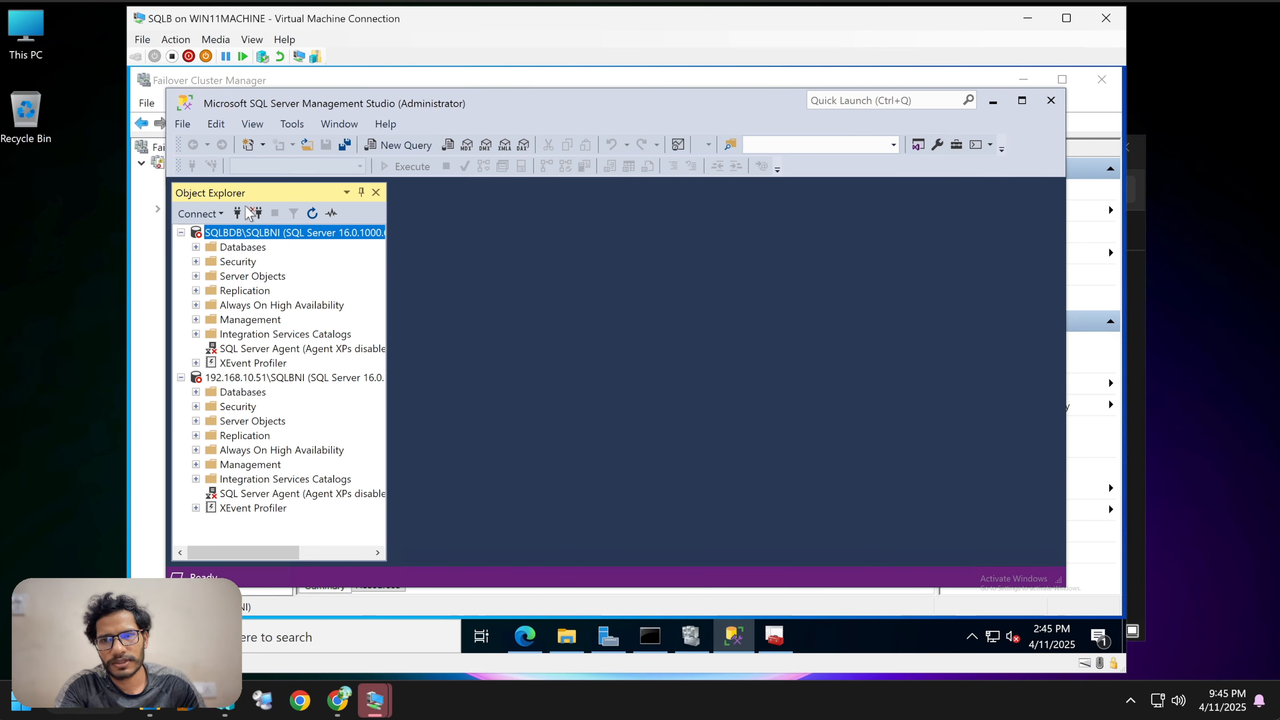
pyautogui.click(312, 213)
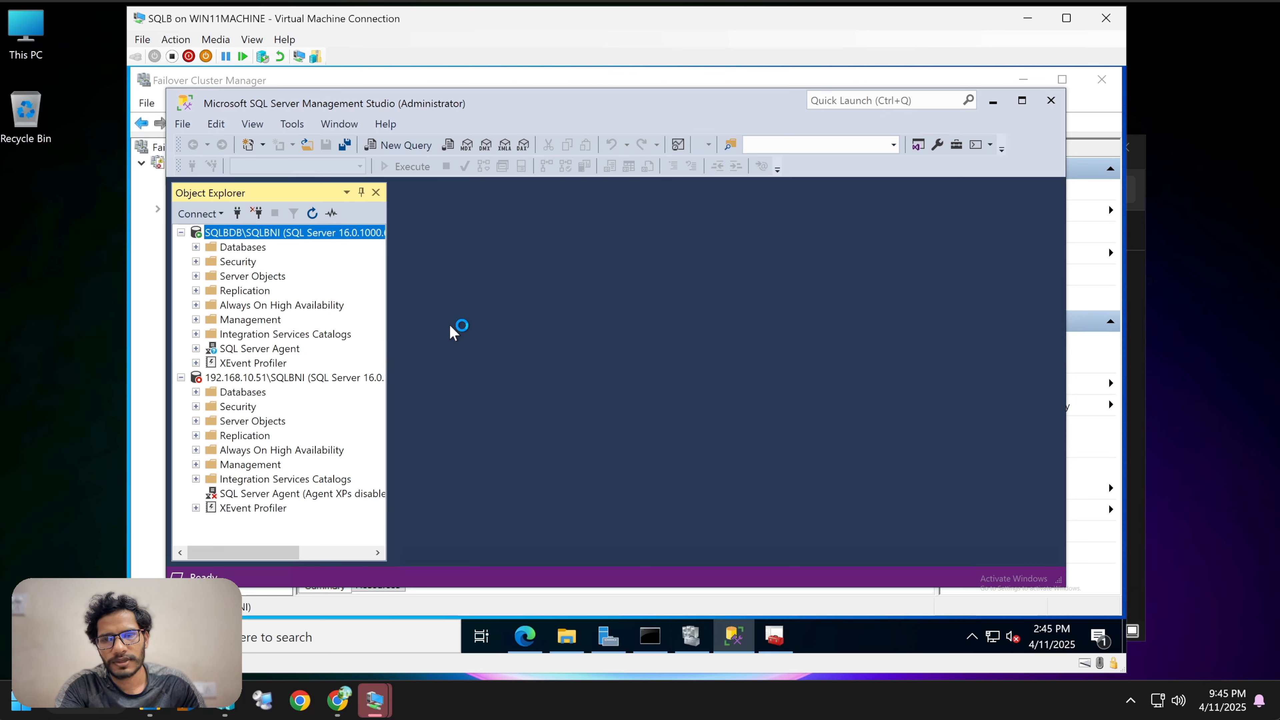
pyautogui.click(196, 247)
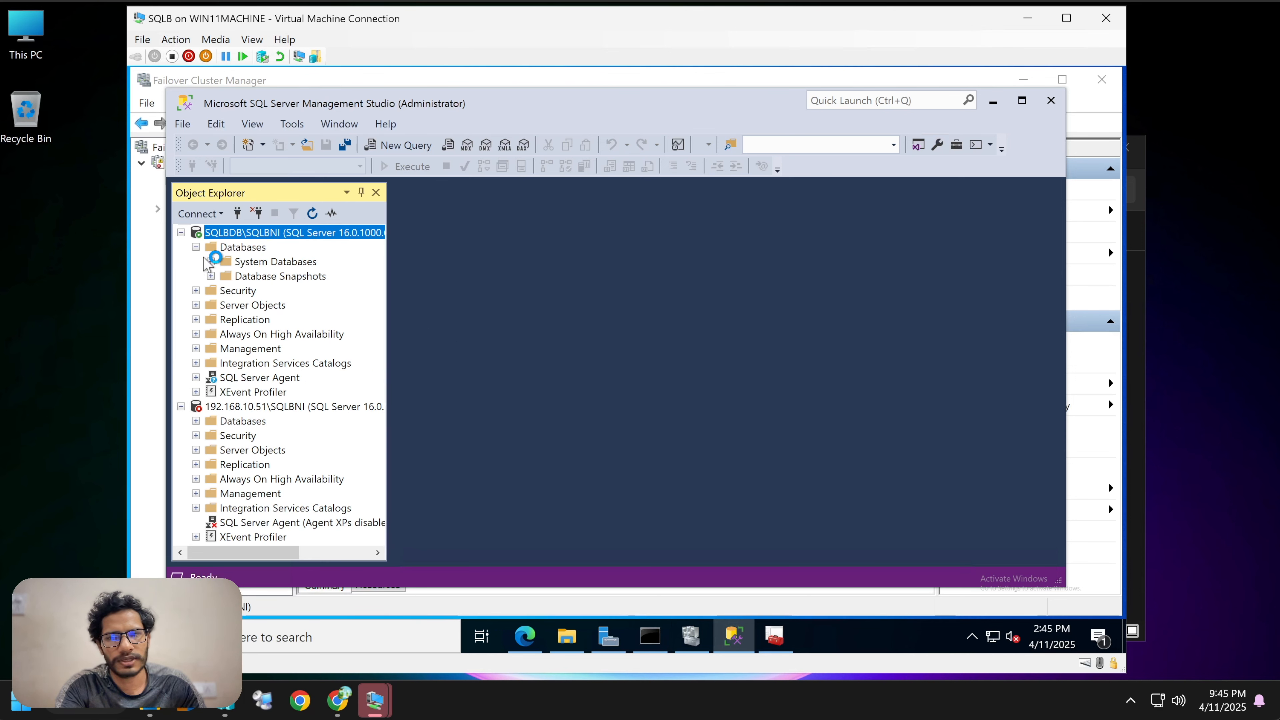
pyautogui.click(196, 247)
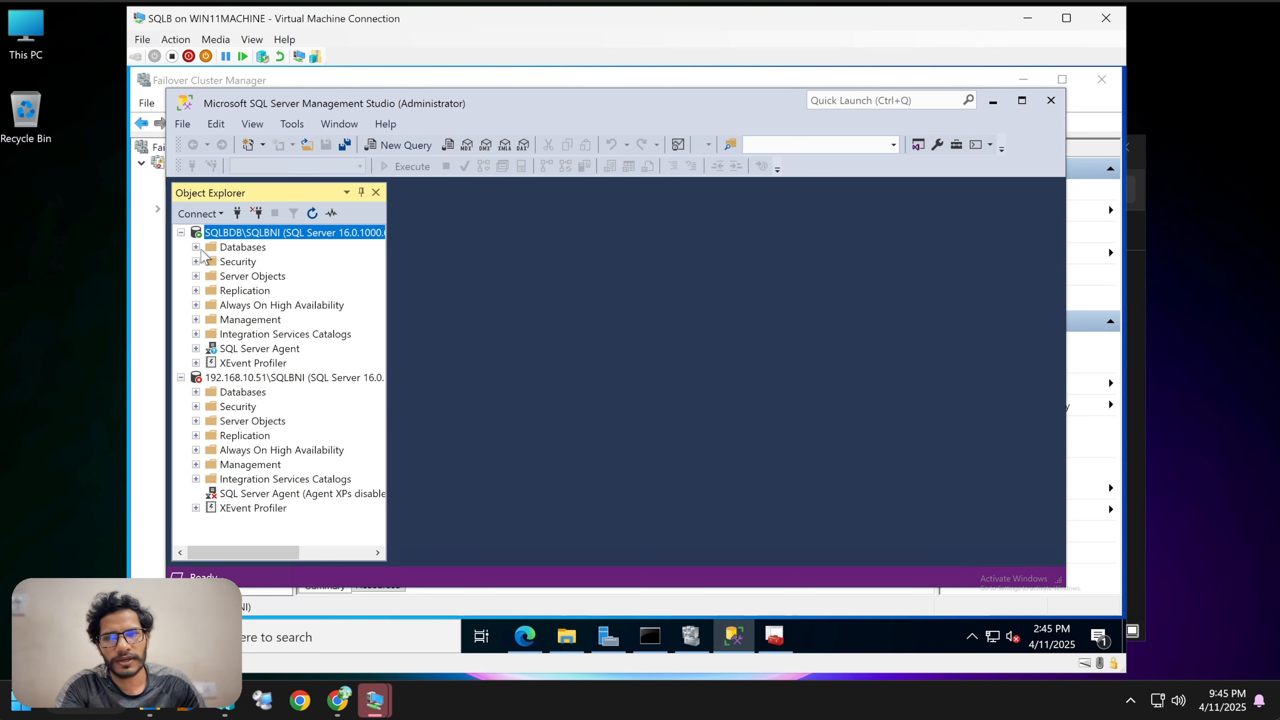
pyautogui.click(195, 247)
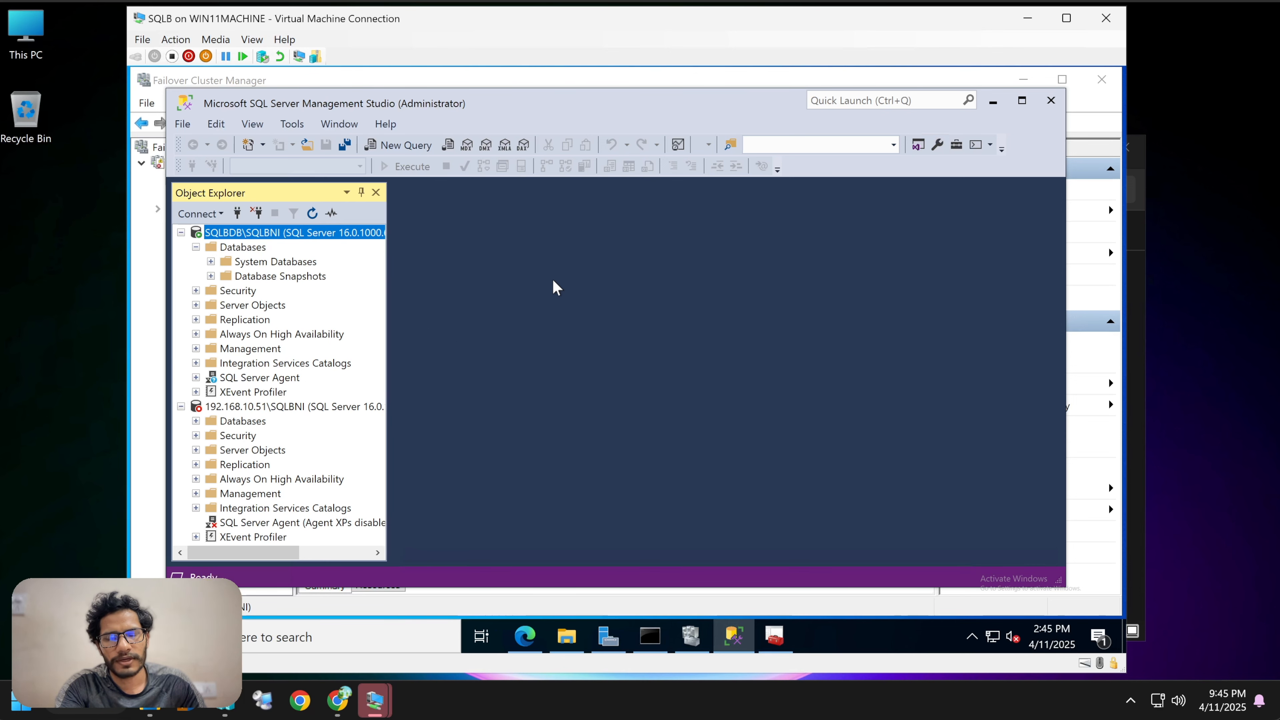
pyautogui.click(195, 247)
pyautogui.click(991, 100)
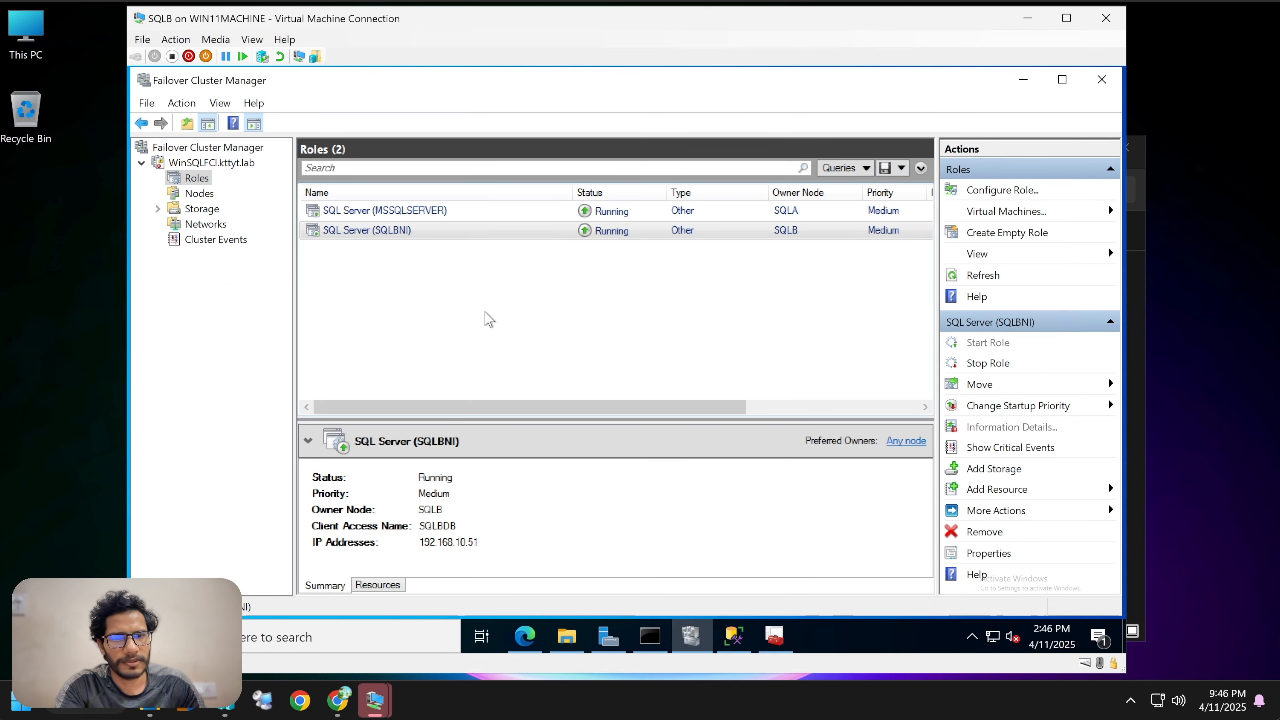
# - Review the MSSQLSERVER and SQLBNI role summaries in Failover Cluster Manager, and minimize the window
pyautogui.click(416, 212)
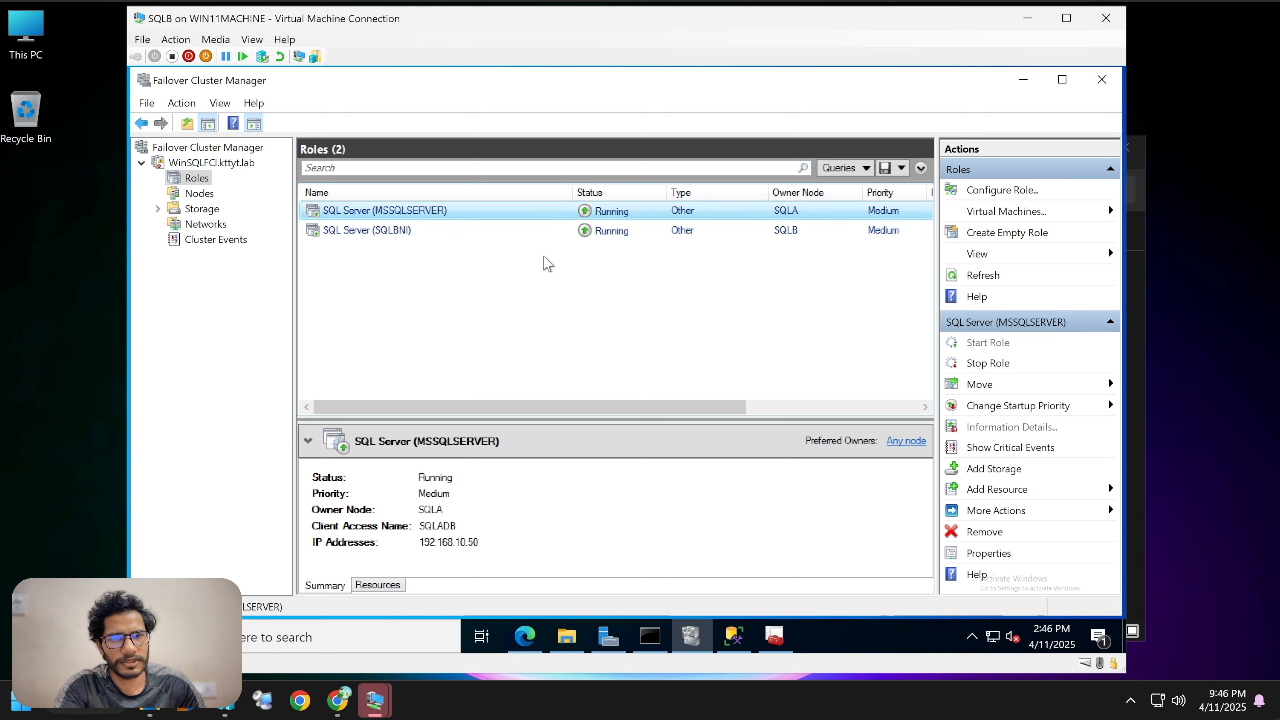
pyautogui.click(441, 232)
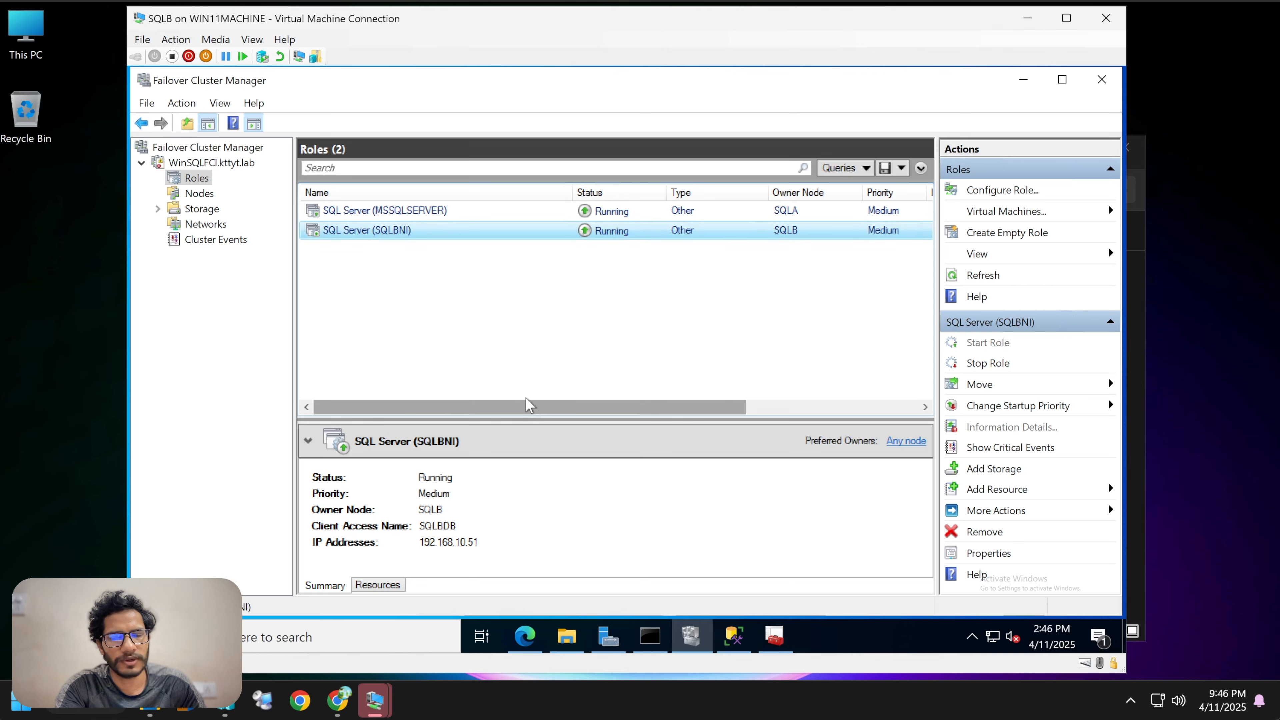
pyautogui.moveTo(527, 405)
pyautogui.mouseDown()
pyautogui.moveTo(837, 386)
pyautogui.moveTo(591, 343)
pyautogui.moveTo(521, 411)
pyautogui.mouseUp()
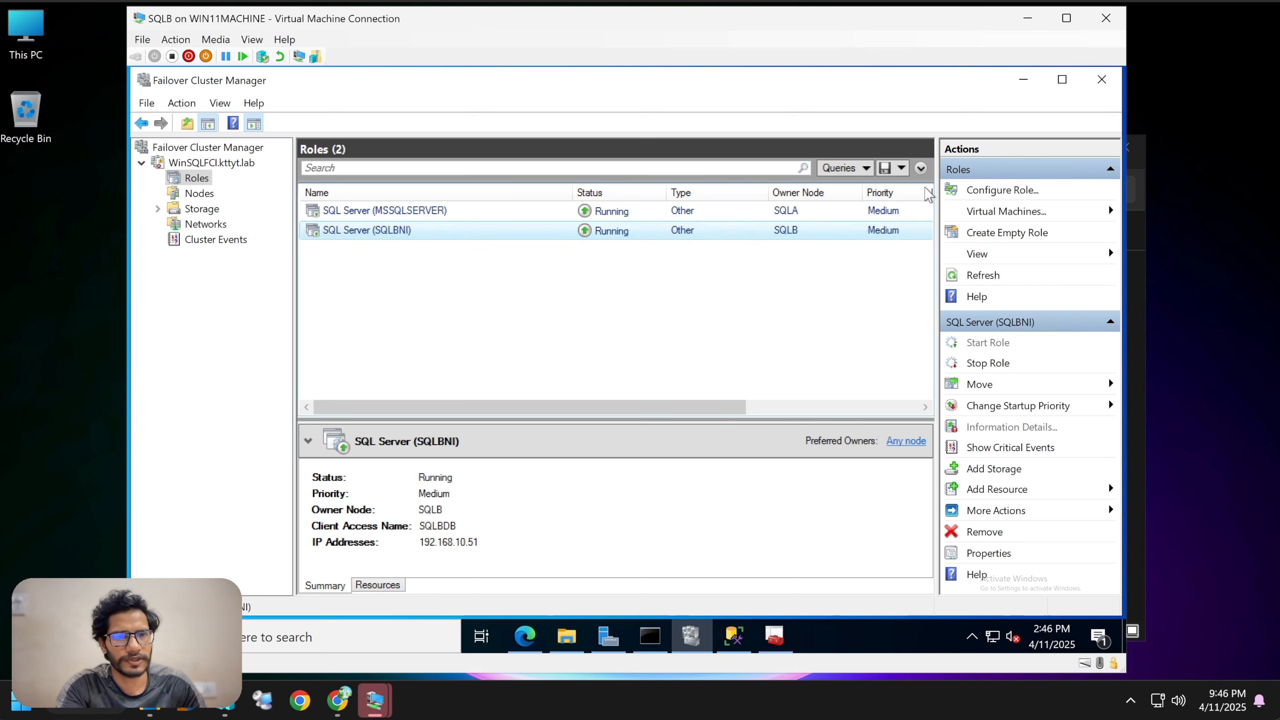
pyautogui.click(1022, 81)
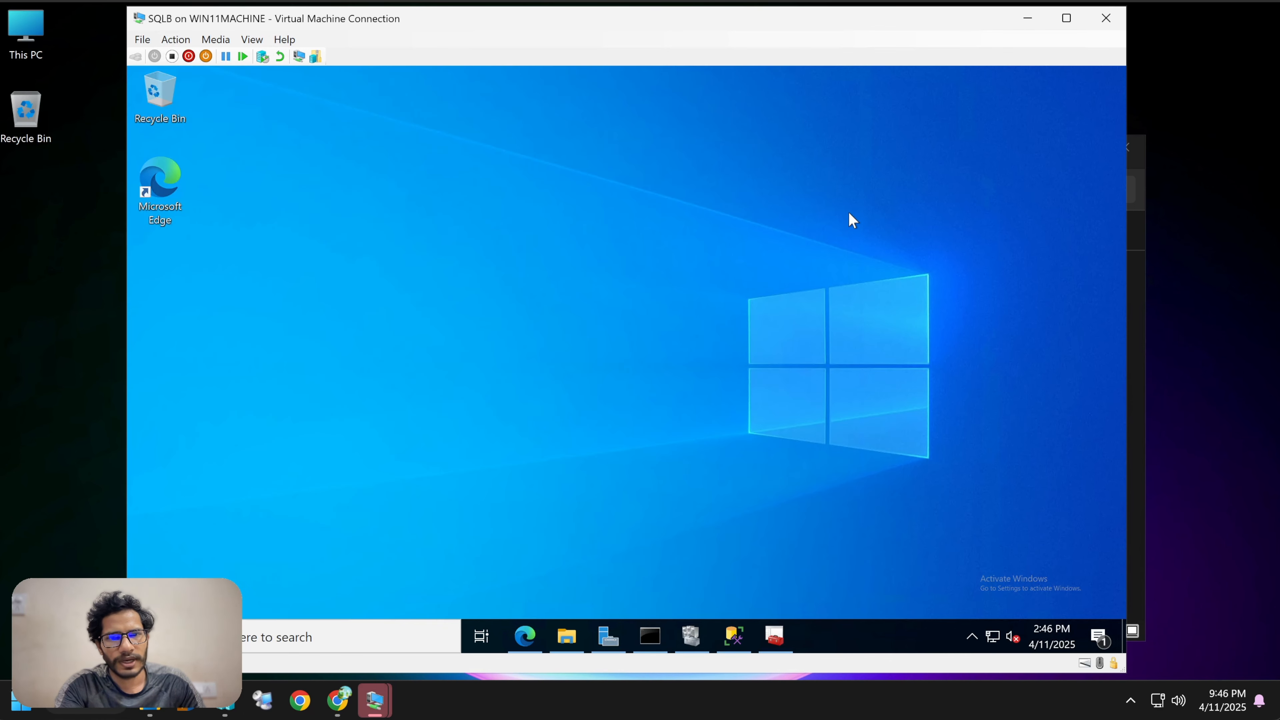
pyautogui.rightClick(594, 216)
pyautogui.click(660, 265)
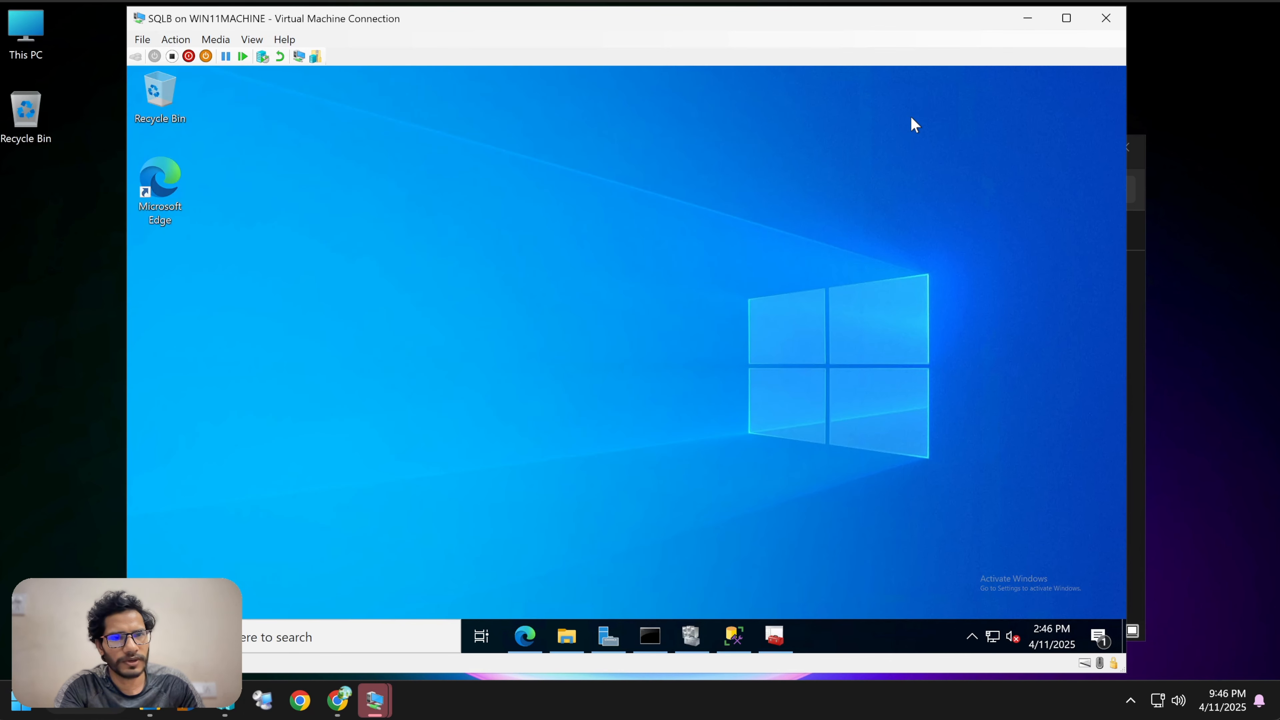
pyautogui.rightClick(642, 242)
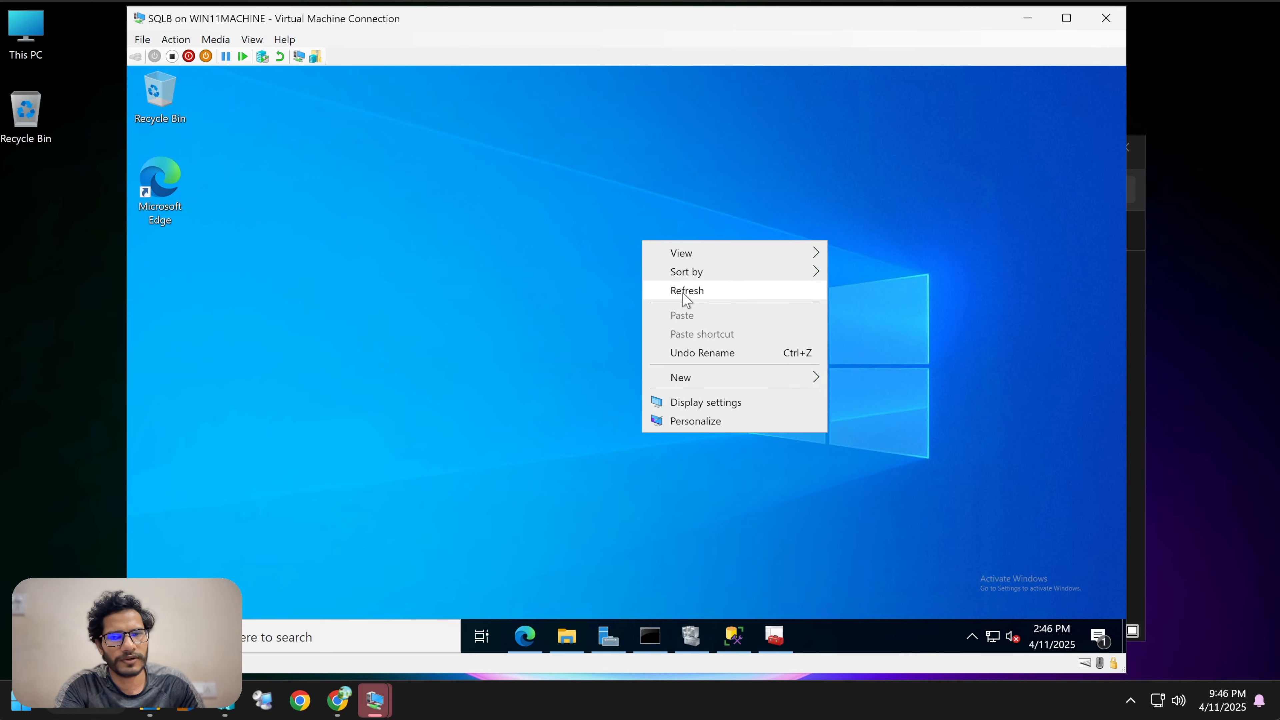
pyautogui.click(675, 290)
pyautogui.rightClick(634, 247)
pyautogui.click(670, 286)
pyautogui.moveTo(337, 699)
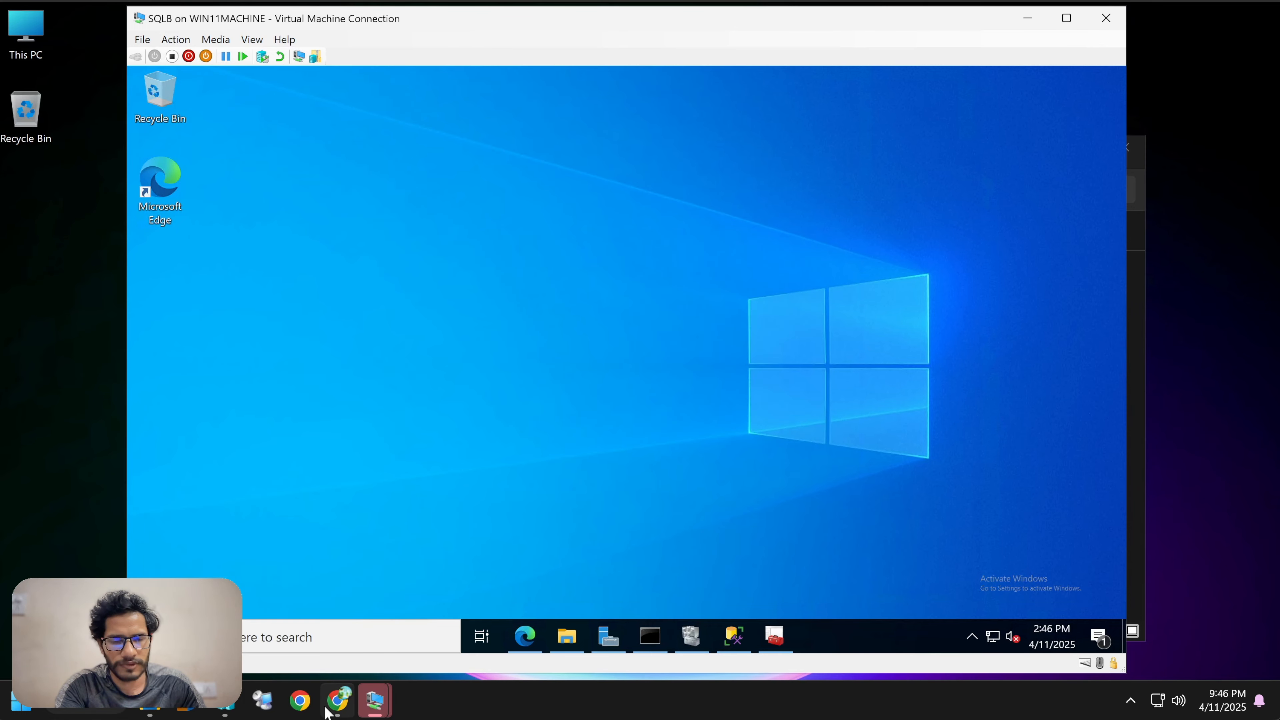
# - Switch to Chrome on the host and bring up the Configure SQL Server Failover Cluster page on kingfishertechtips.in
pyautogui.click(337, 699)
pyautogui.scroll(-8, 694, 286)
pyautogui.scroll(4, 686, 294)
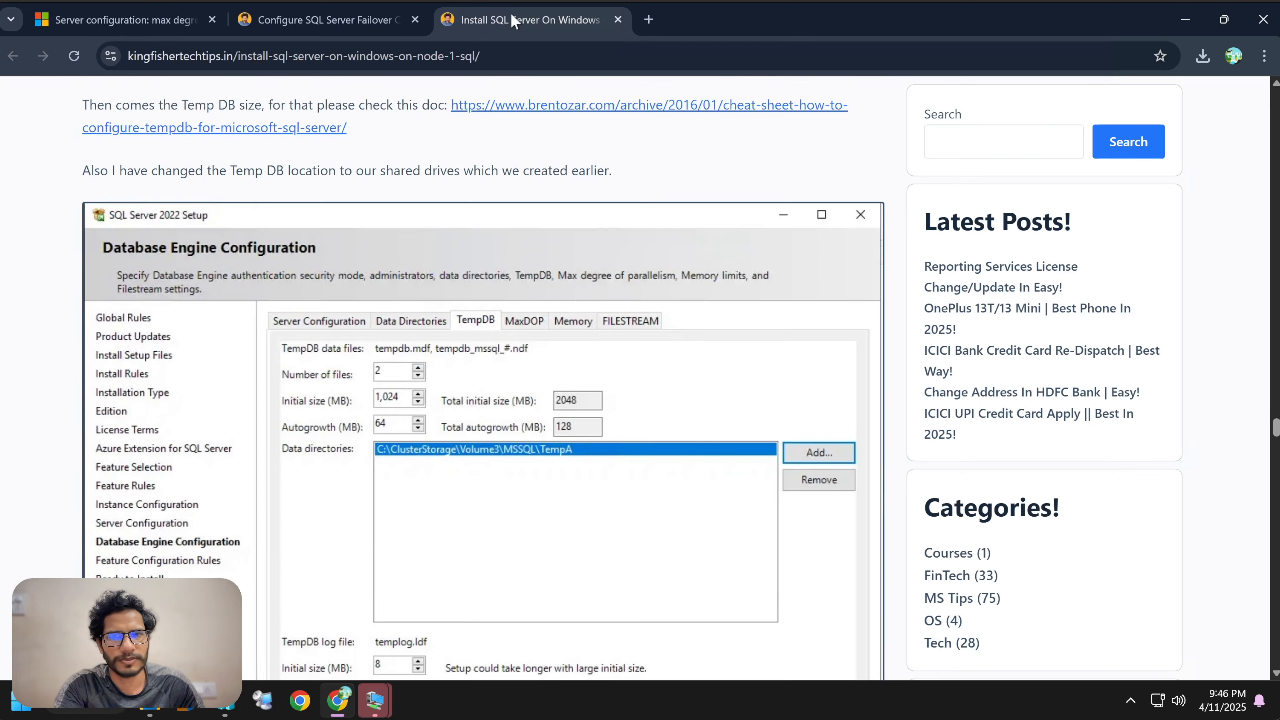
pyautogui.click(116, 20)
pyautogui.click(323, 21)
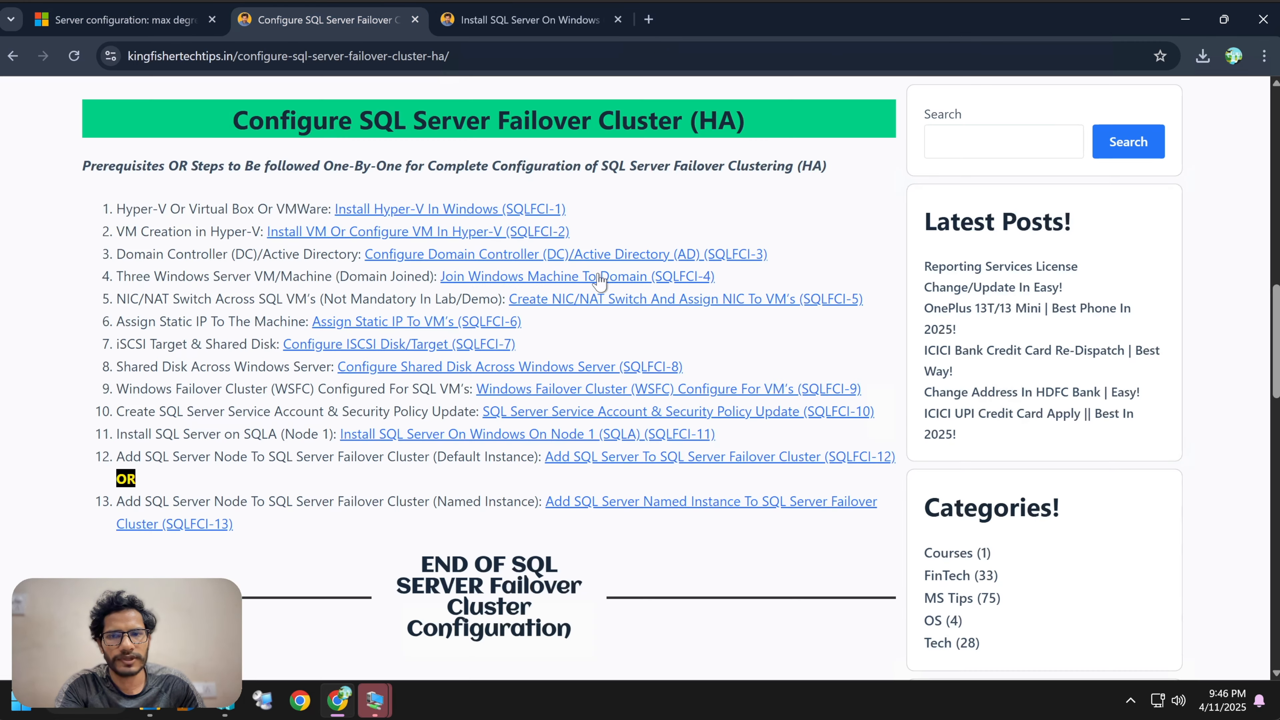
# - Review the step-by-step list of prerequisite articles, SQLFCI-1 to SQLFCI-13, and the TSG's links below it
pyautogui.scroll(-1, 231, 112)
pyautogui.scroll(-3, 121, 161)
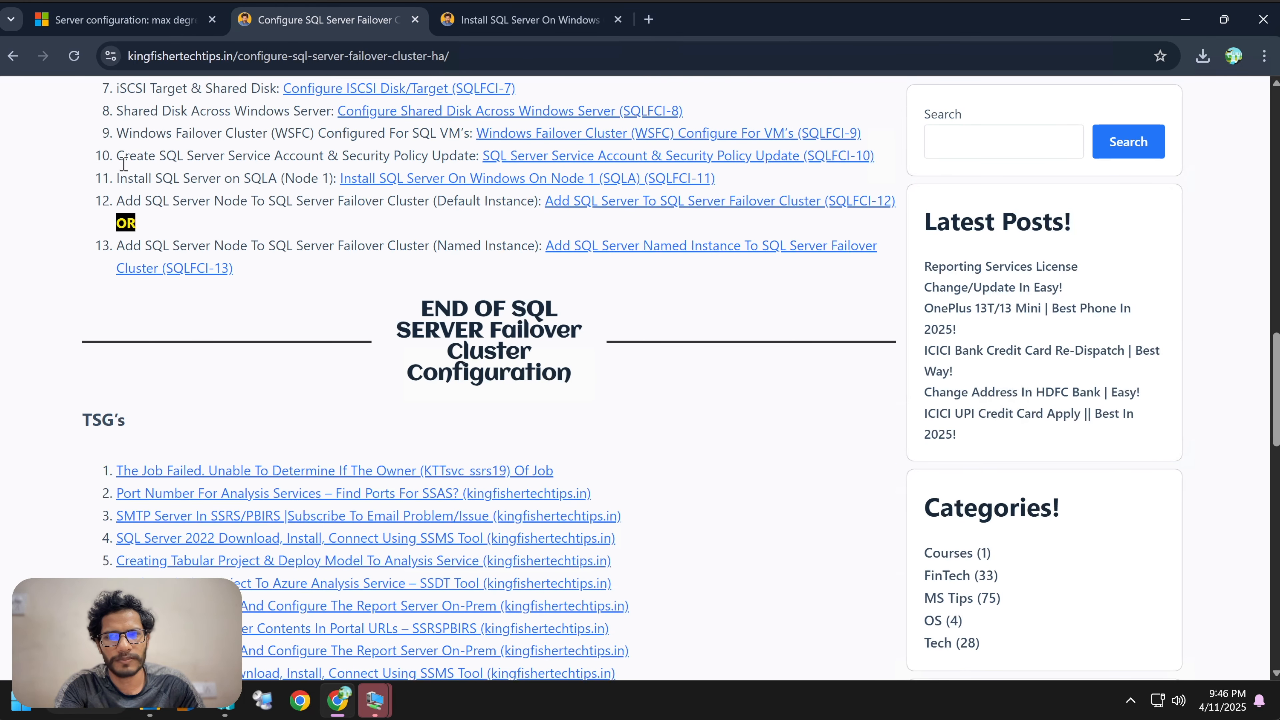
pyautogui.scroll(3, 91, 103)
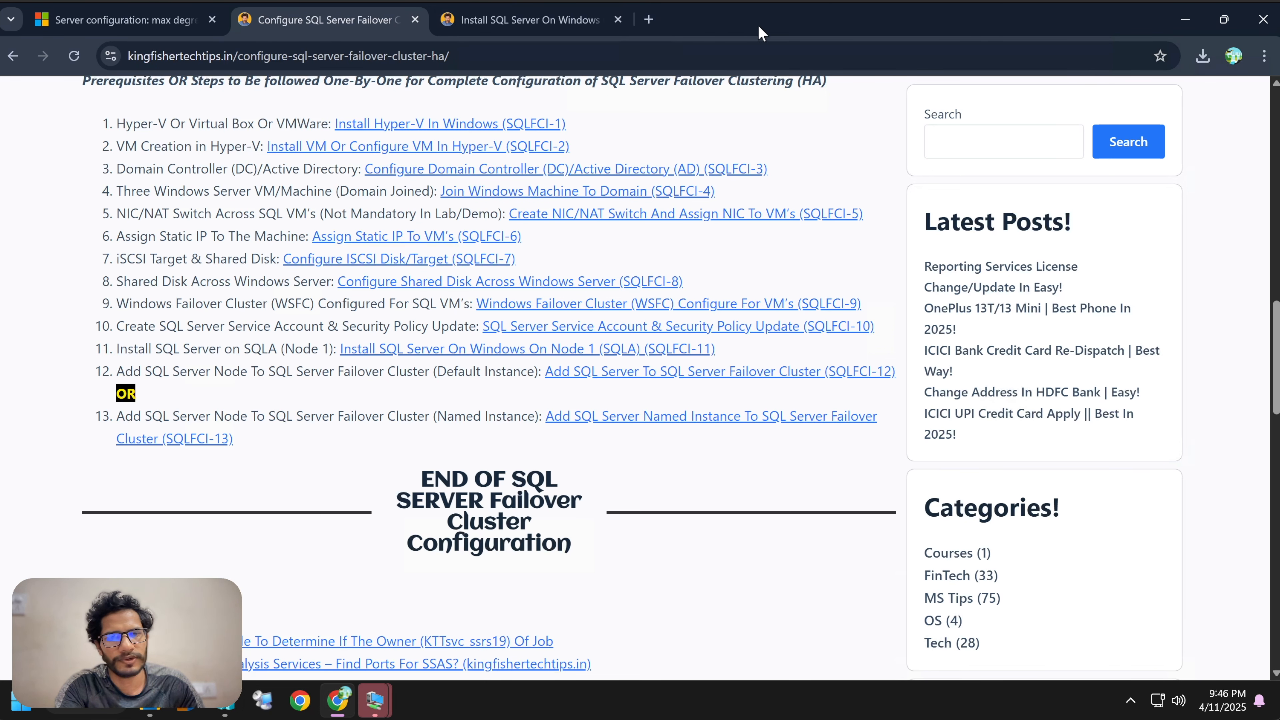
pyautogui.scroll(3, 680, 344)
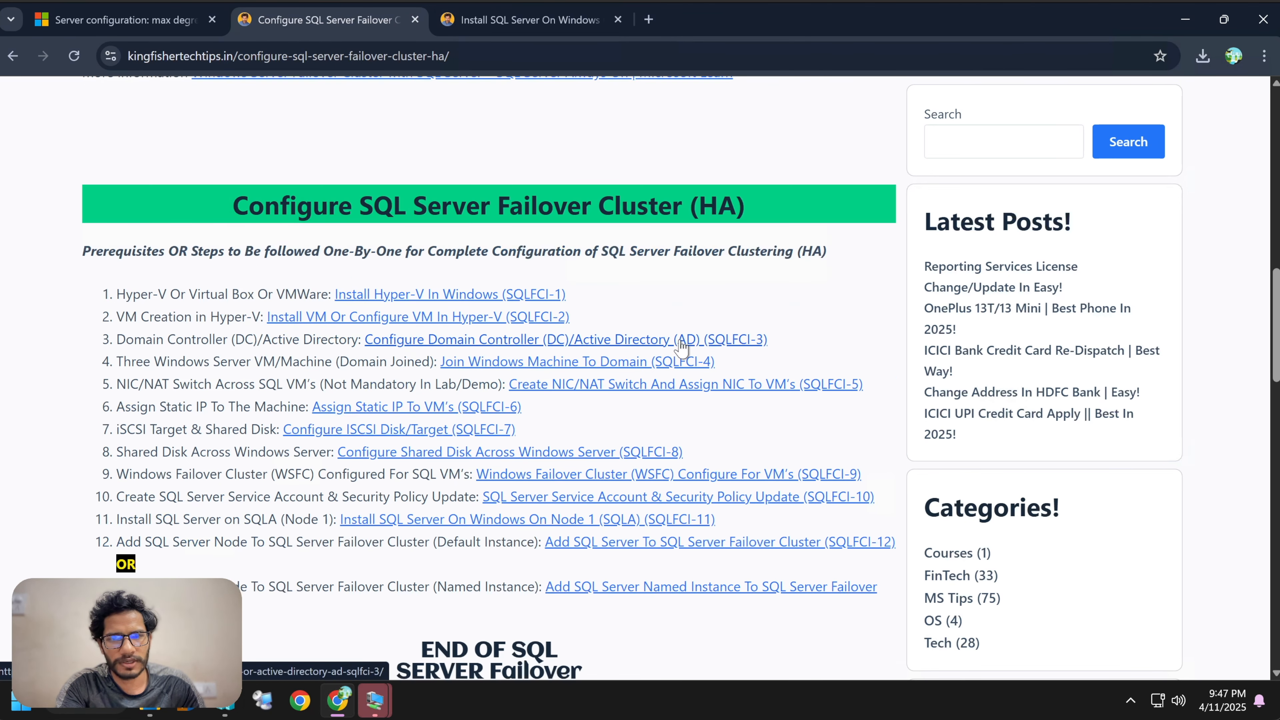
pyautogui.scroll(3, 682, 347)
pyautogui.scroll(-9, 682, 348)
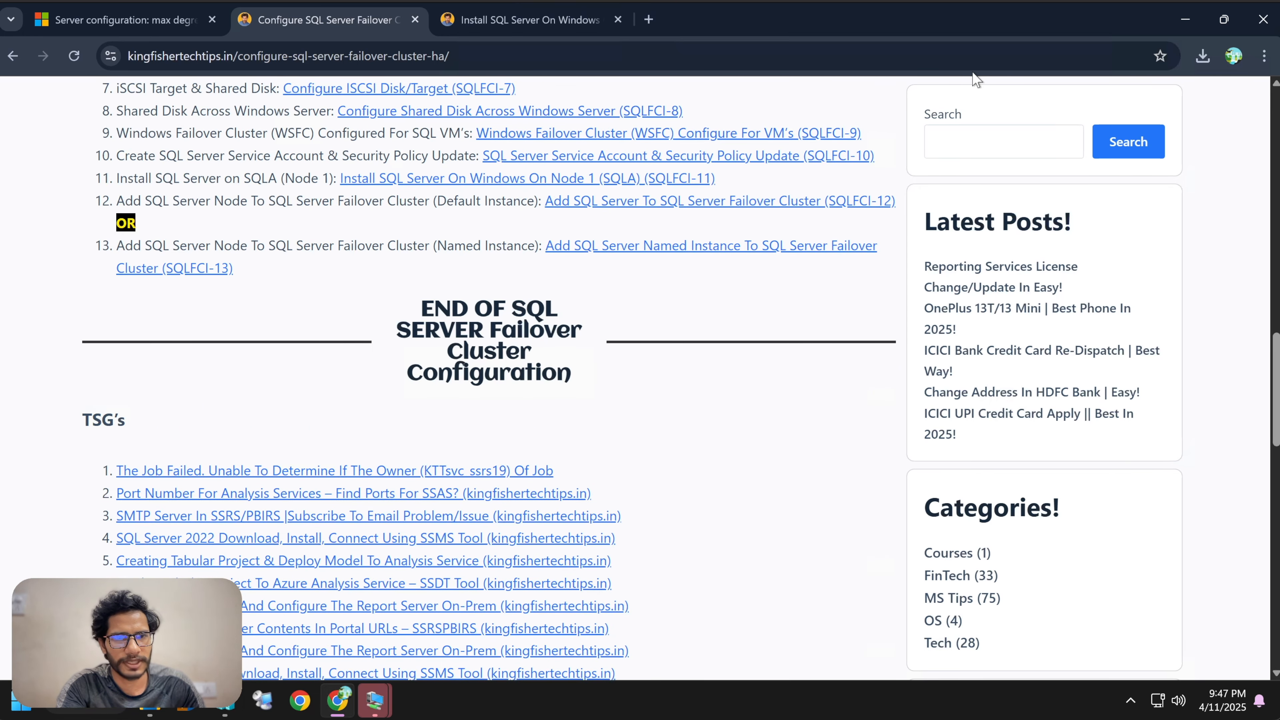
pyautogui.scroll(6, 769, 257)
# - Look over the Leave a Reply comment form near the end of the failover cluster article, leaving it empty
pyautogui.scroll(-20, 768, 257)
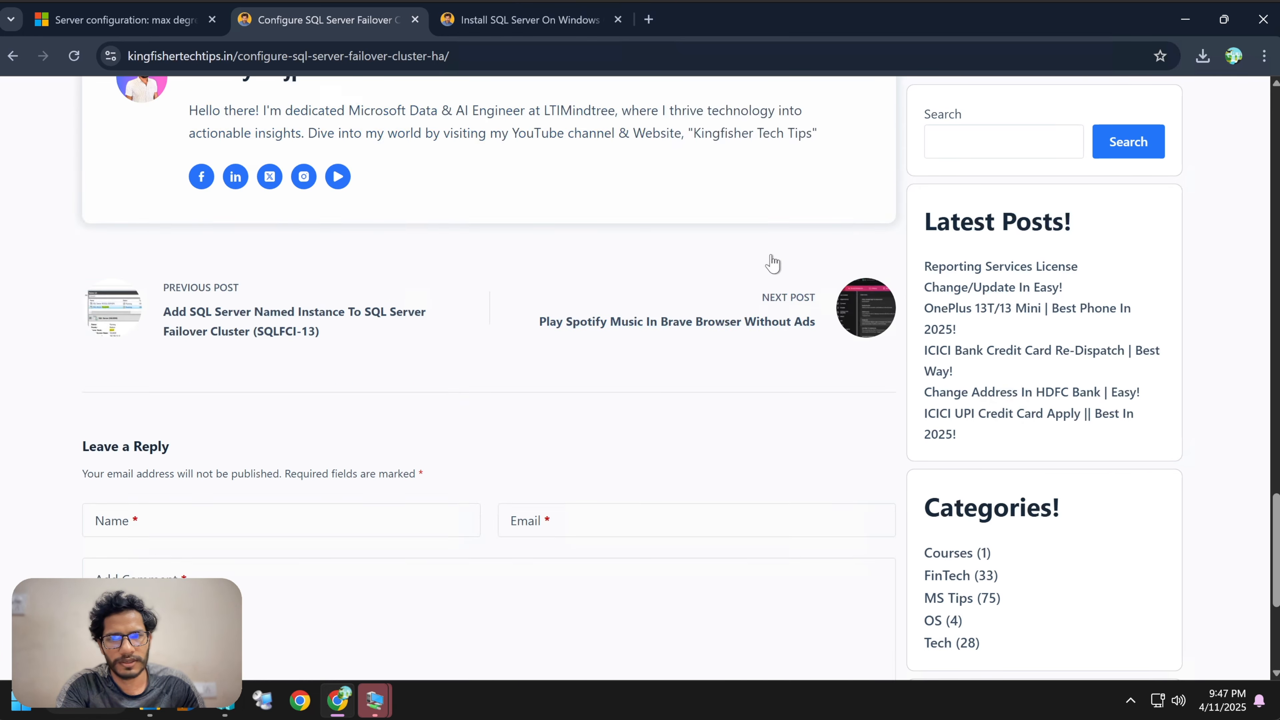
pyautogui.click(219, 495)
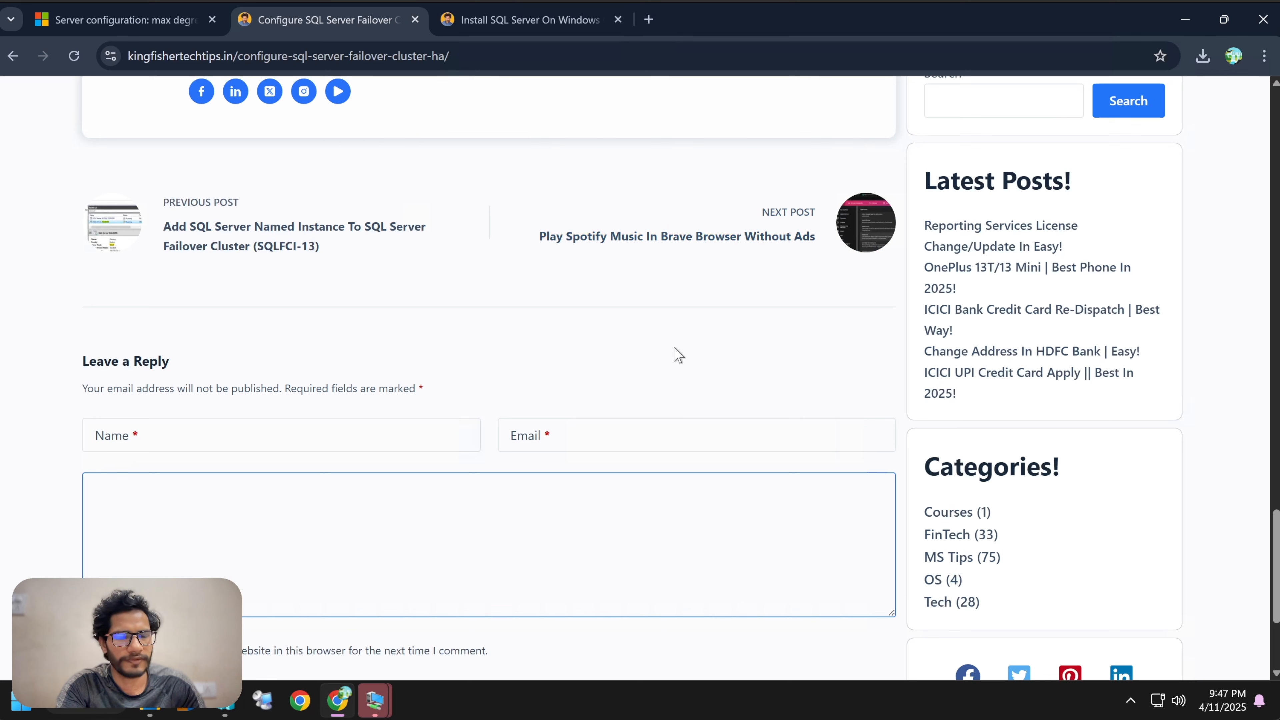
pyautogui.click(725, 343)
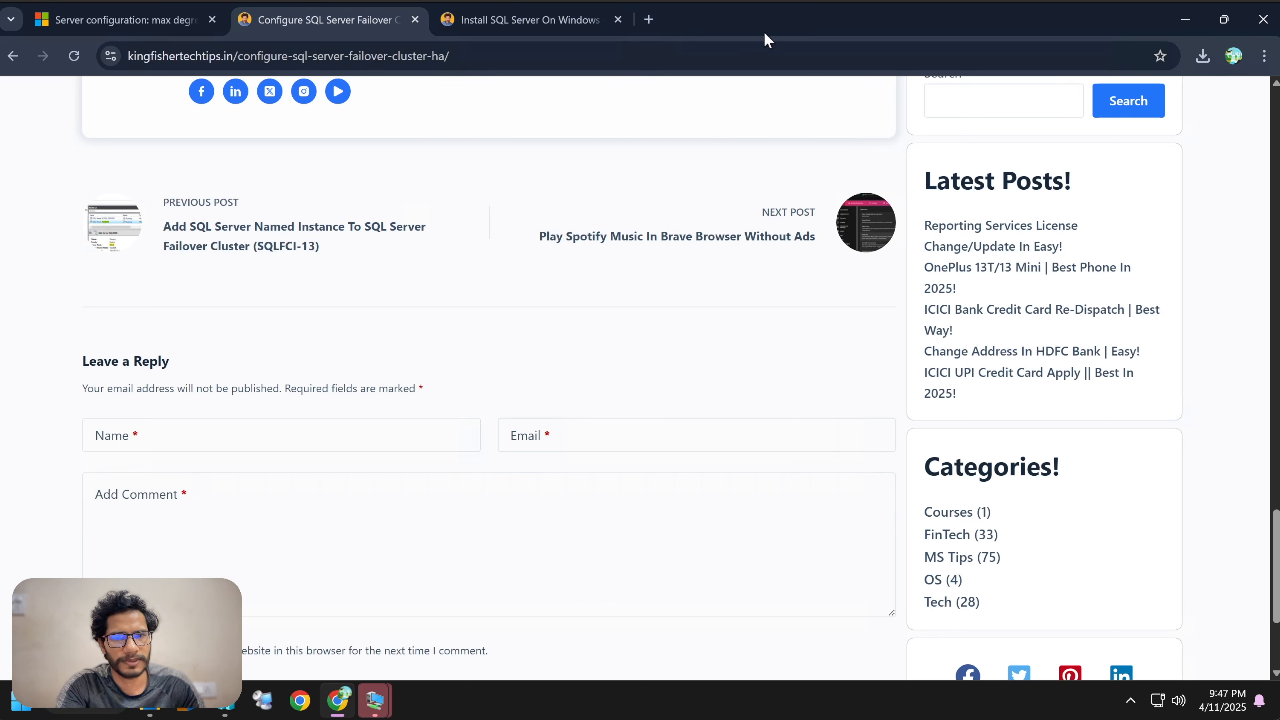
pyautogui.scroll(-4, 624, 345)
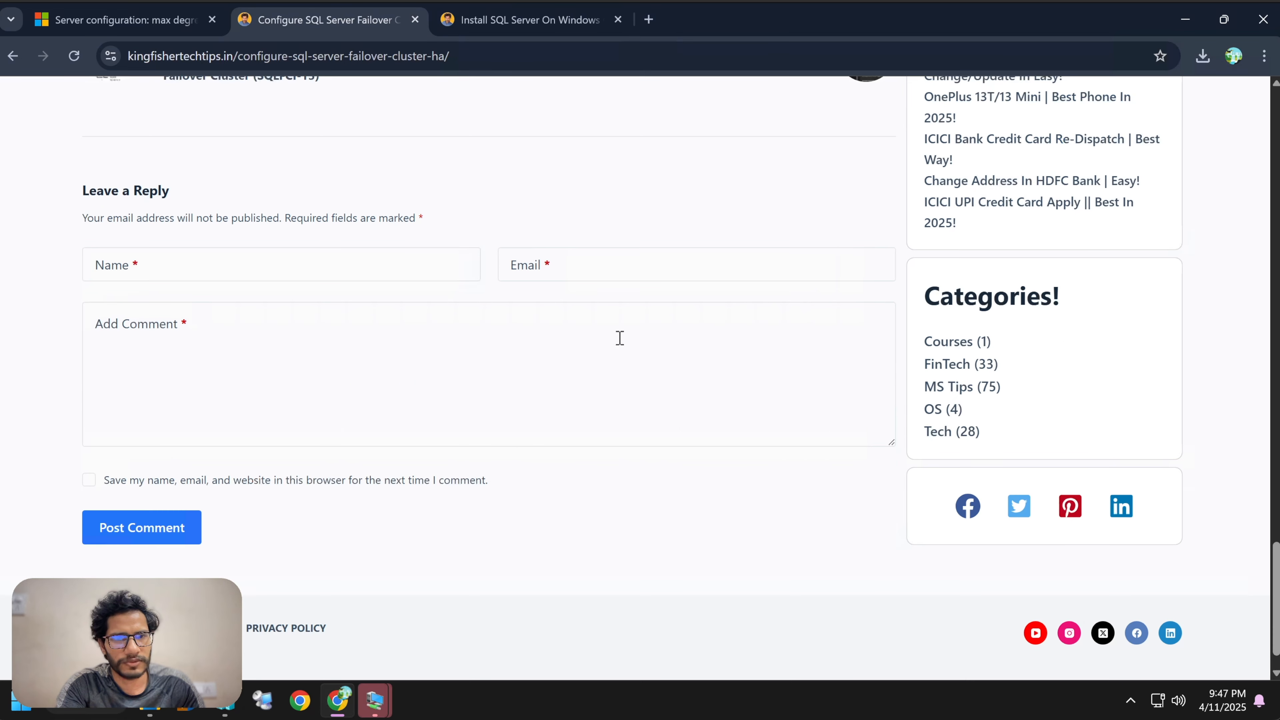
pyautogui.scroll(10, 620, 338)
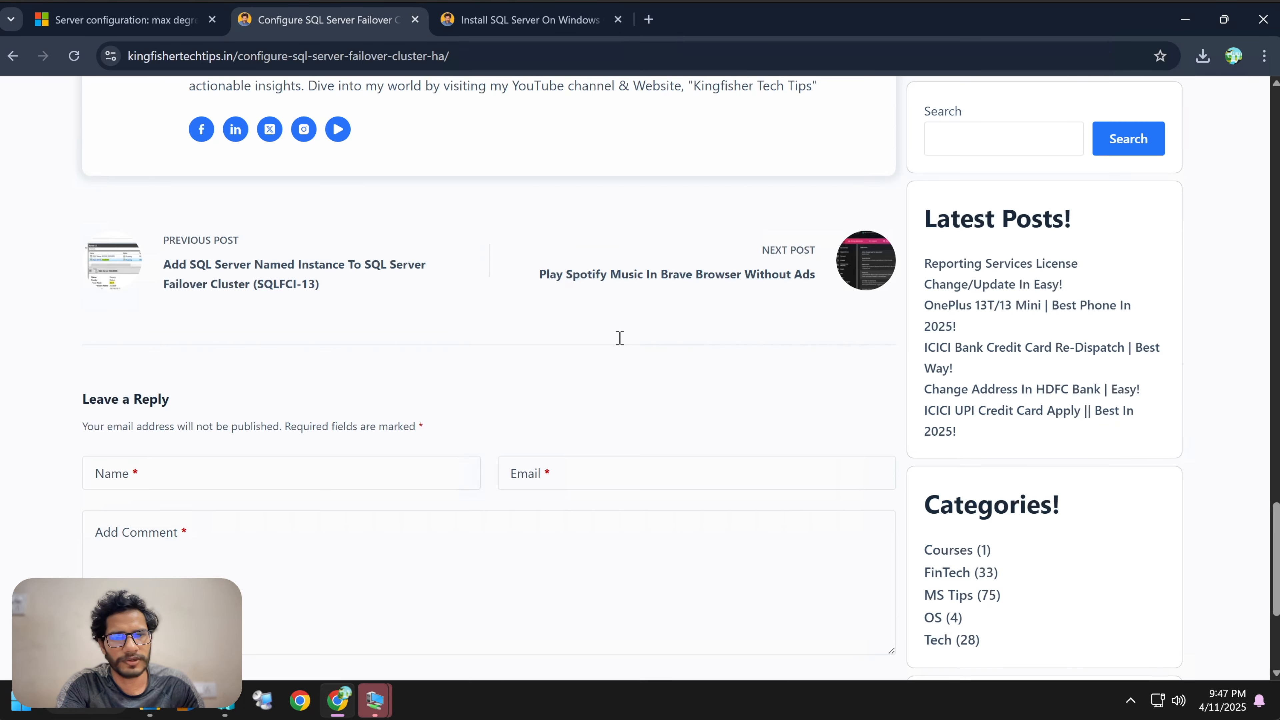